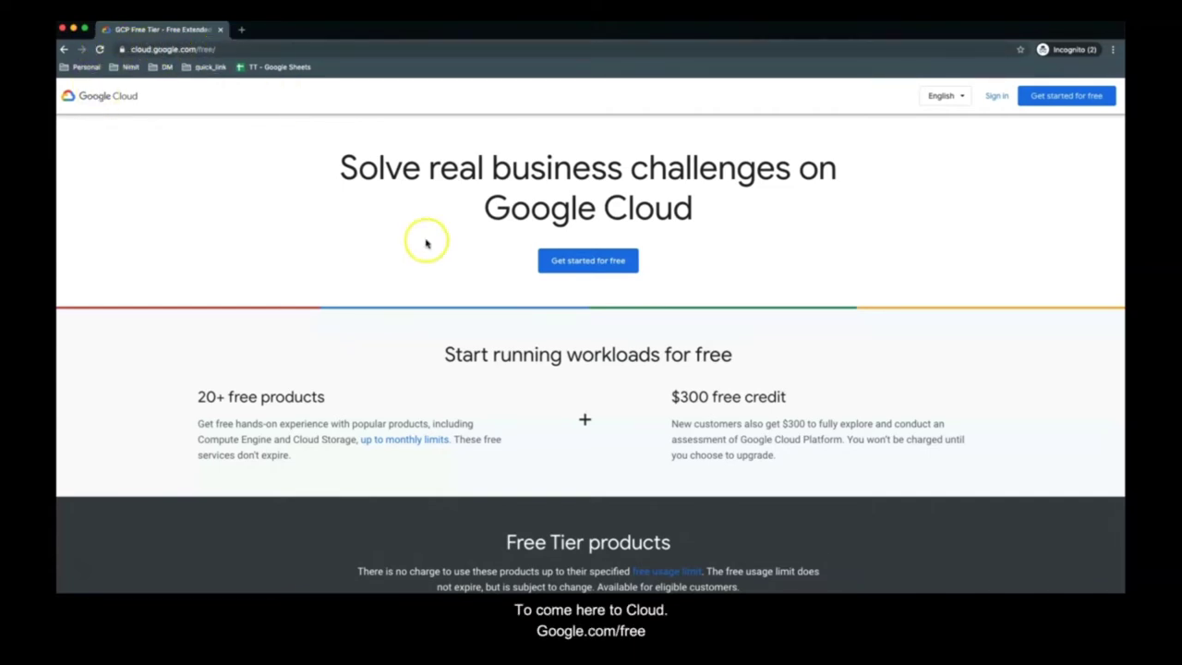
Review the $300 free credit offer and the free tier limits for Compute Engine and Cloud Storage
scroll(515, 294, down, 1)
scroll(515, 293, down, 1)
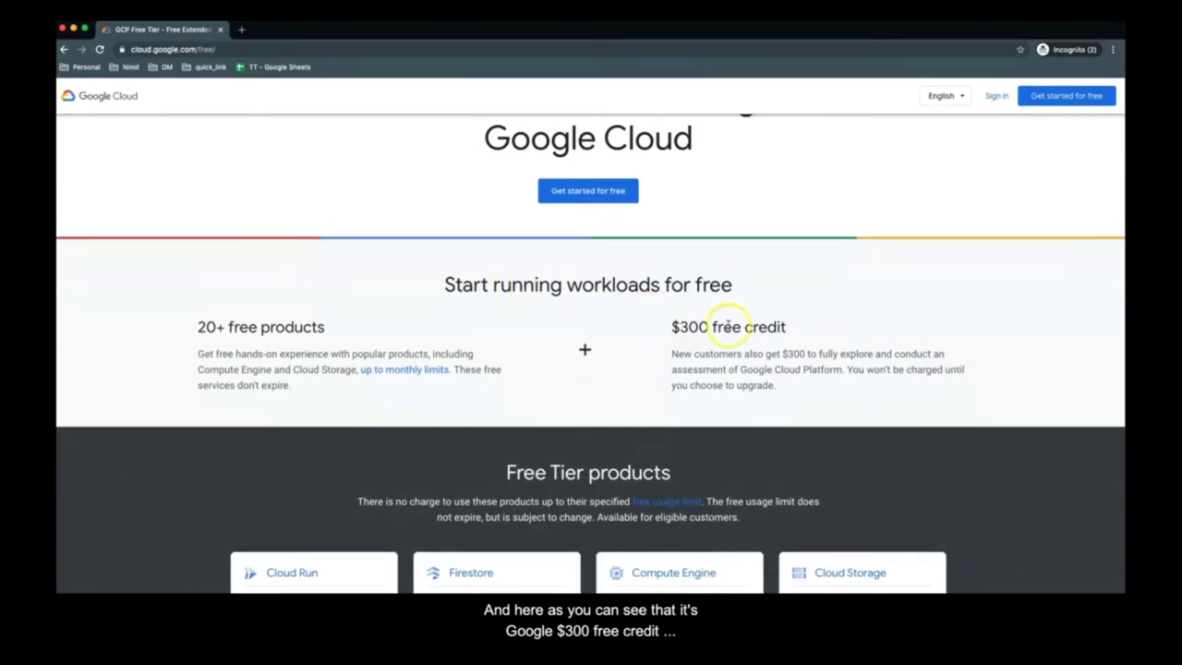
scroll(822, 335, down, 2)
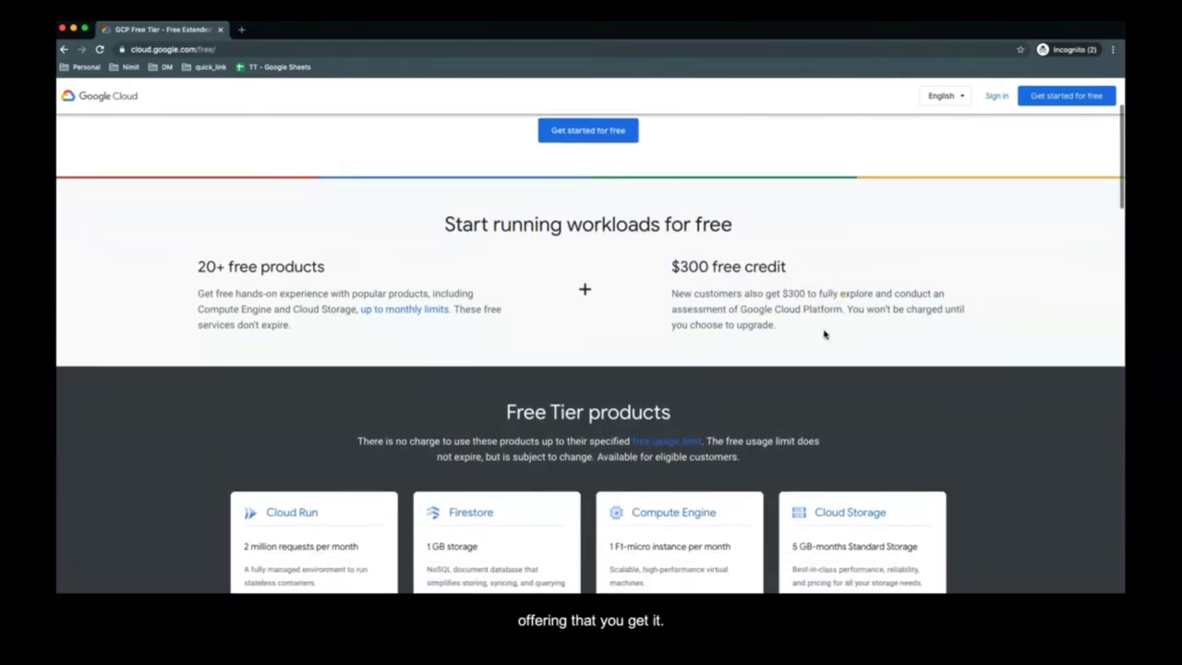
scroll(541, 383, down, 1)
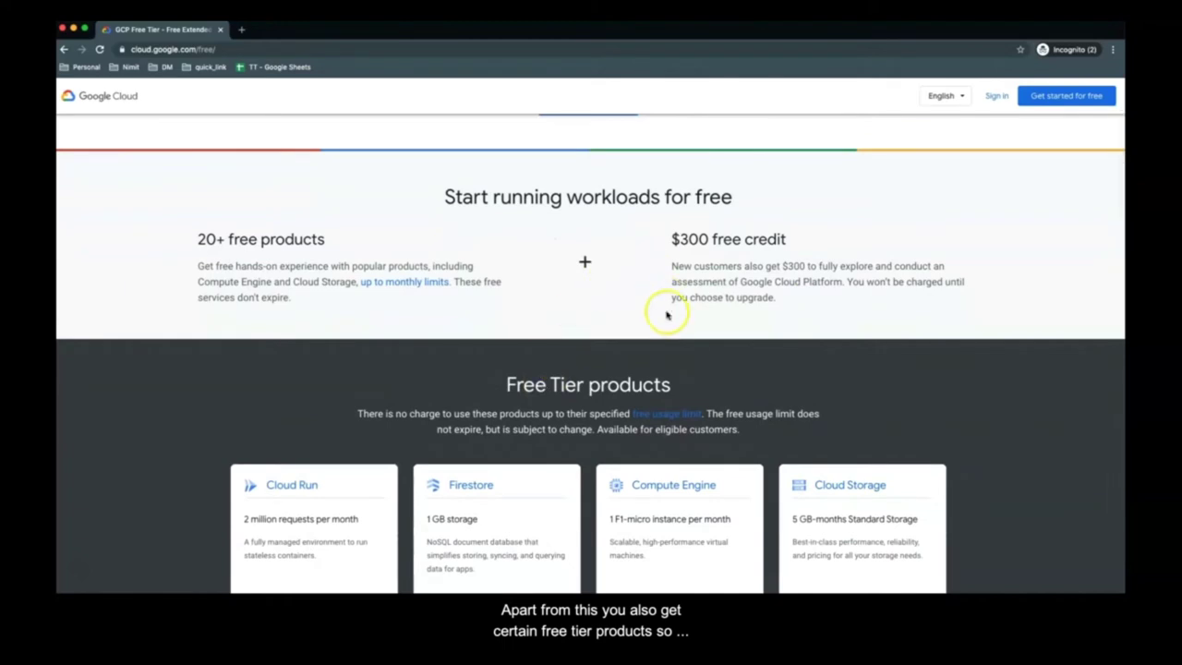
scroll(666, 315, down, 5)
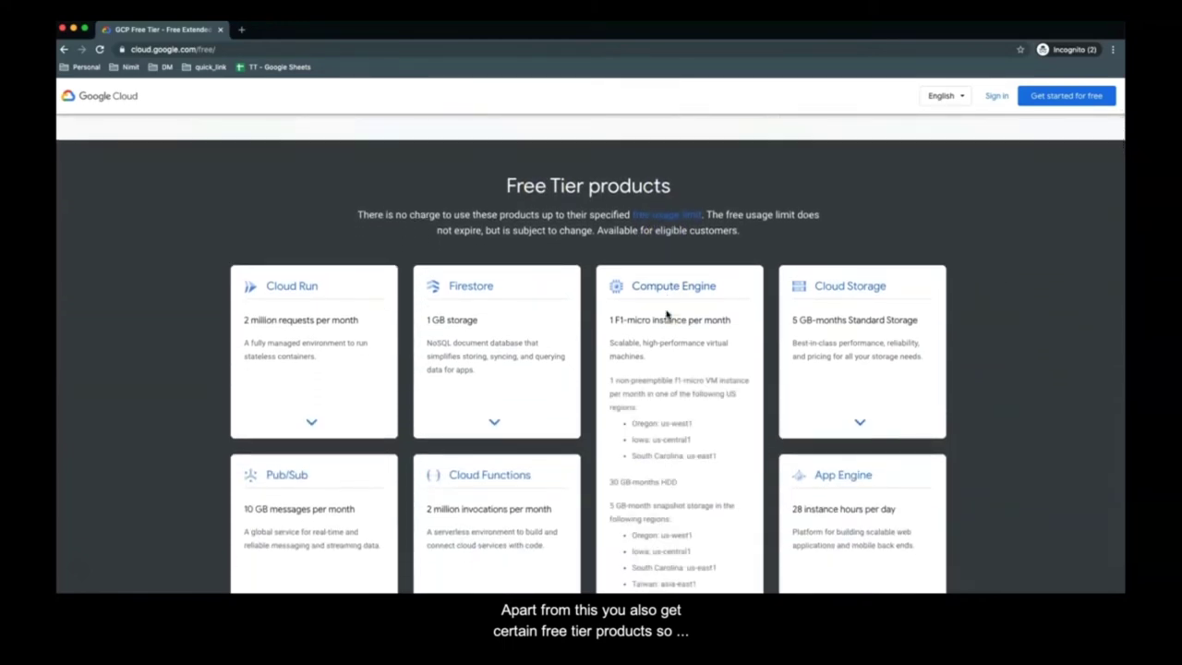
scroll(663, 312, down, 2)
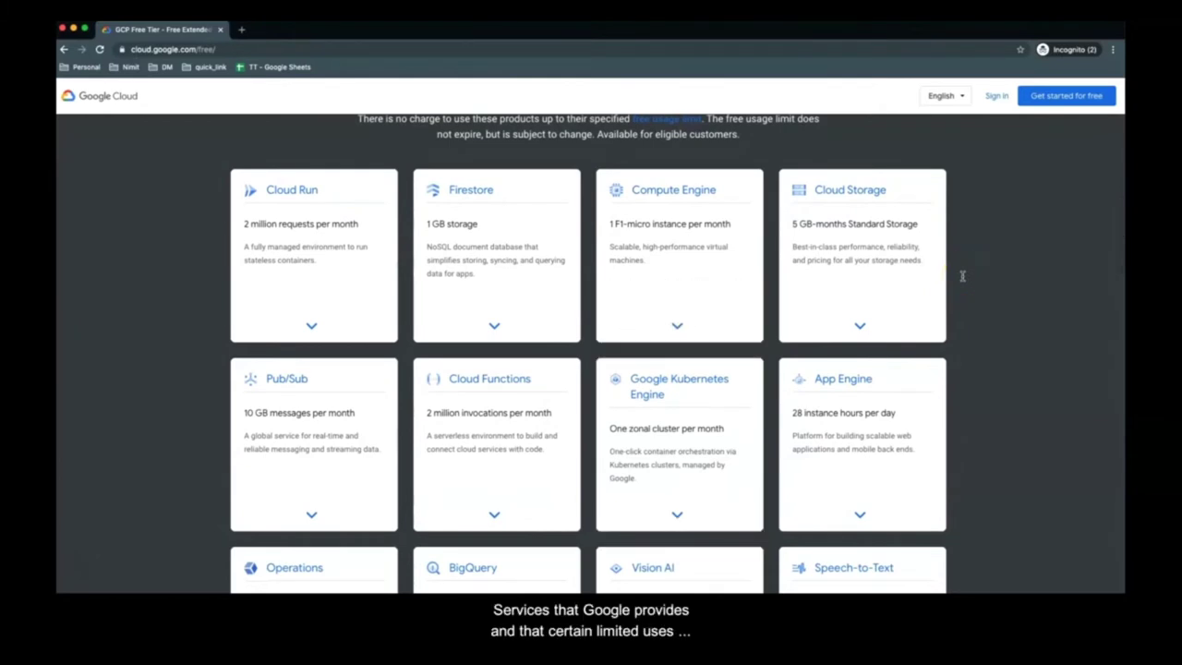
scroll(962, 275, up, 1)
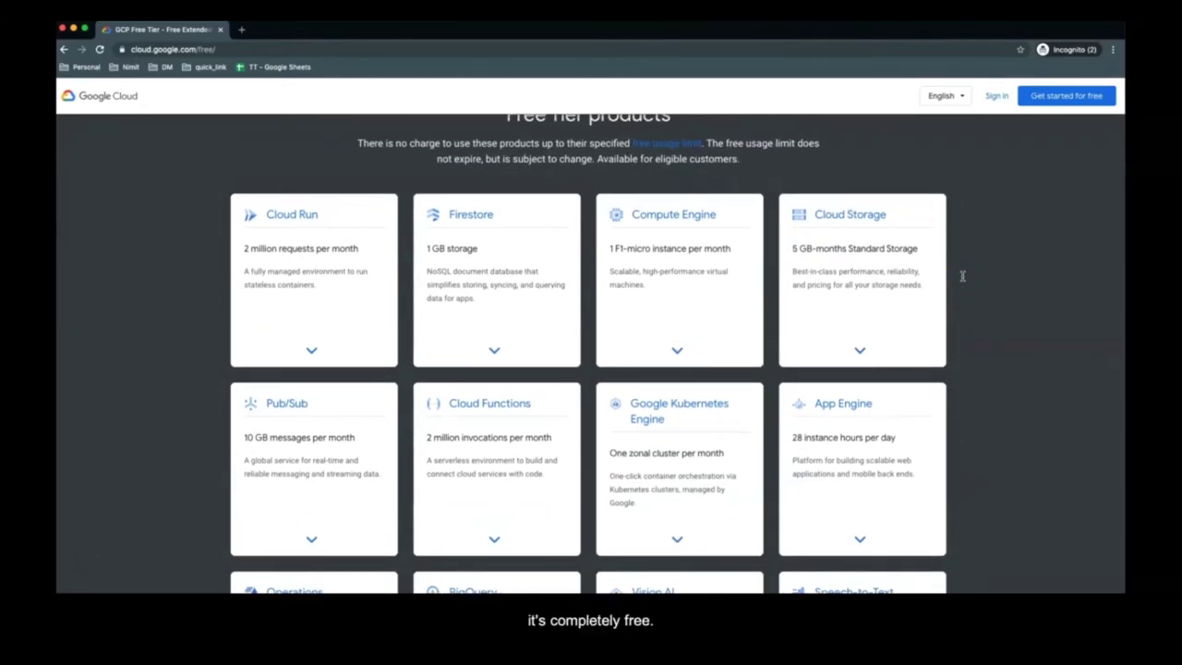
scroll(962, 275, down, 1)
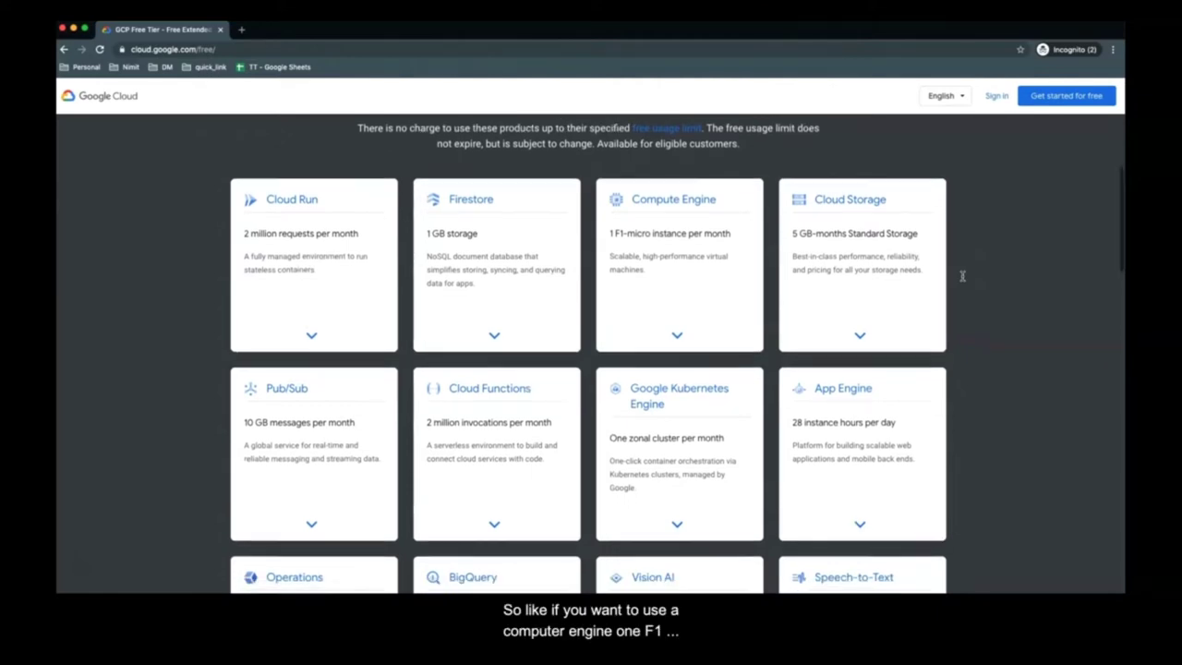
click(625, 277)
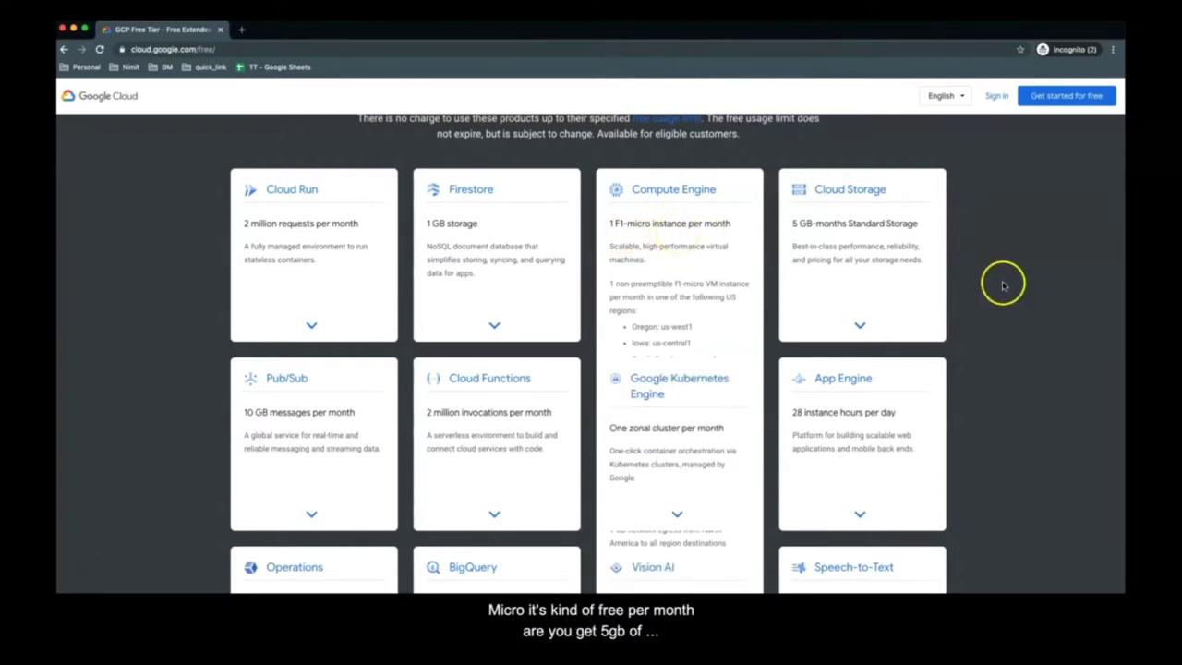
mouse_move(801, 251)
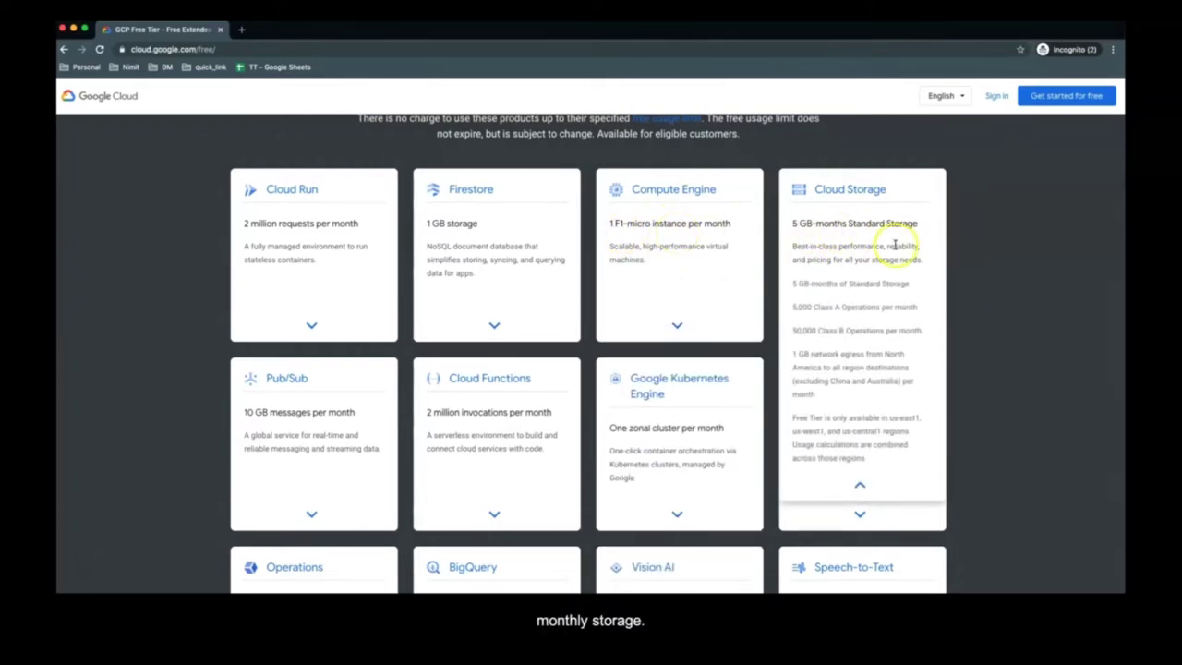
Examine the remaining free tier products, including BigQuery, and the sign-up section near the end of the page
scroll(1006, 250, down, 1)
scroll(1006, 250, down, 5)
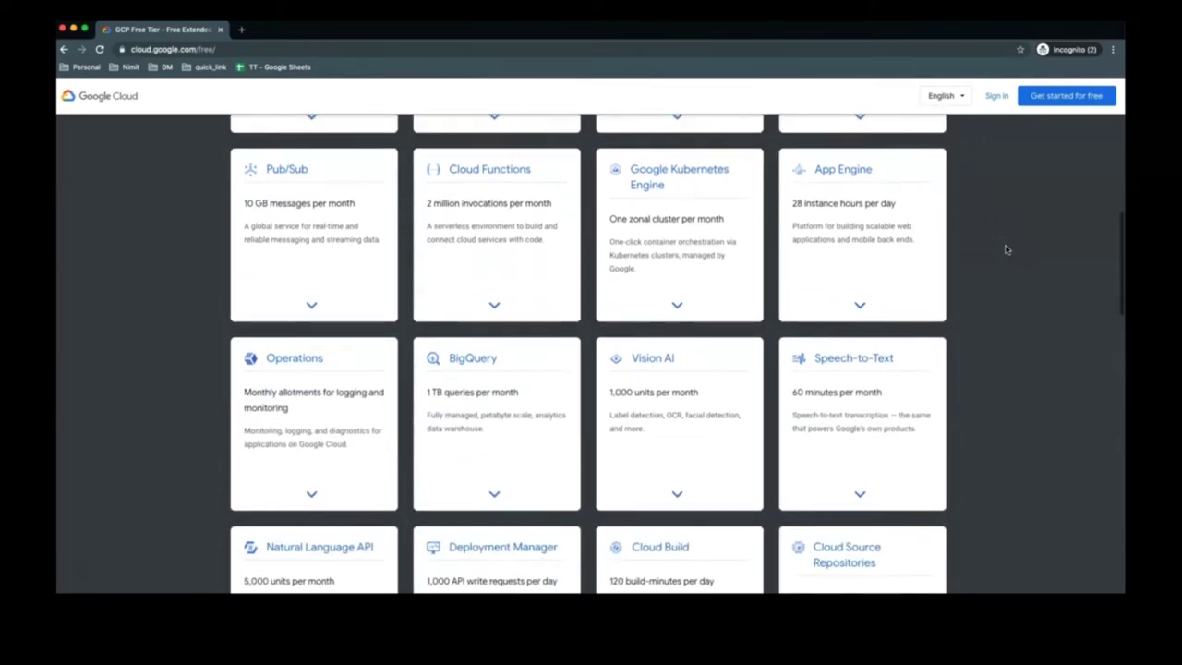
mouse_move(472, 367)
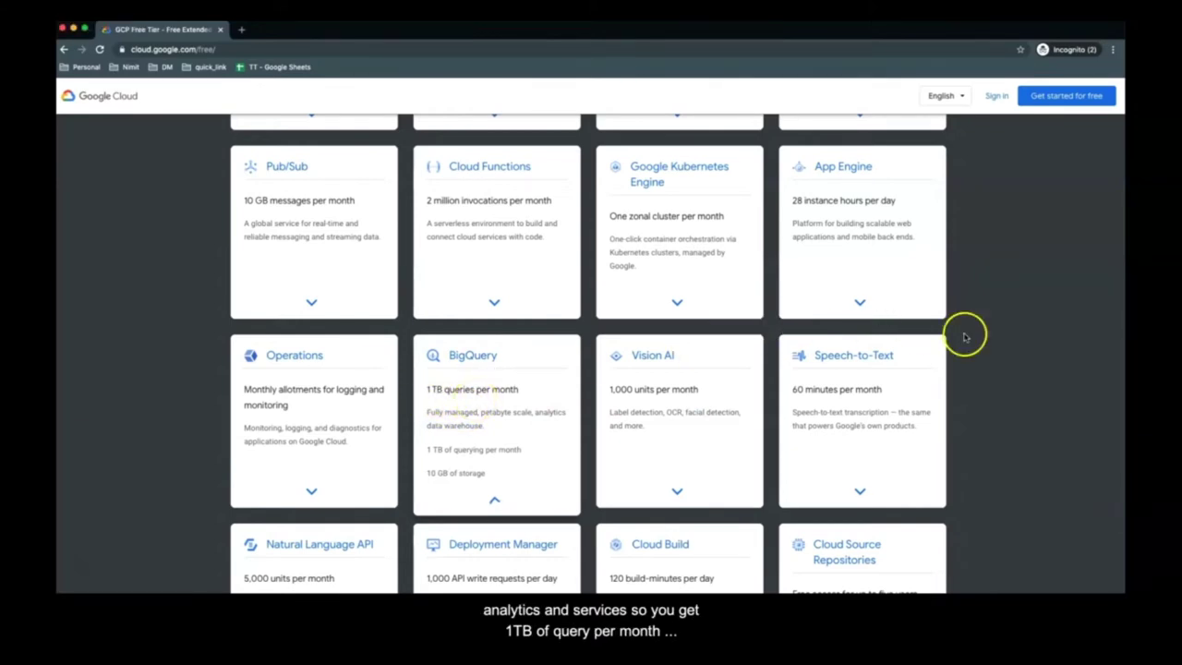
scroll(985, 346, down, 1)
scroll(985, 345, down, 4)
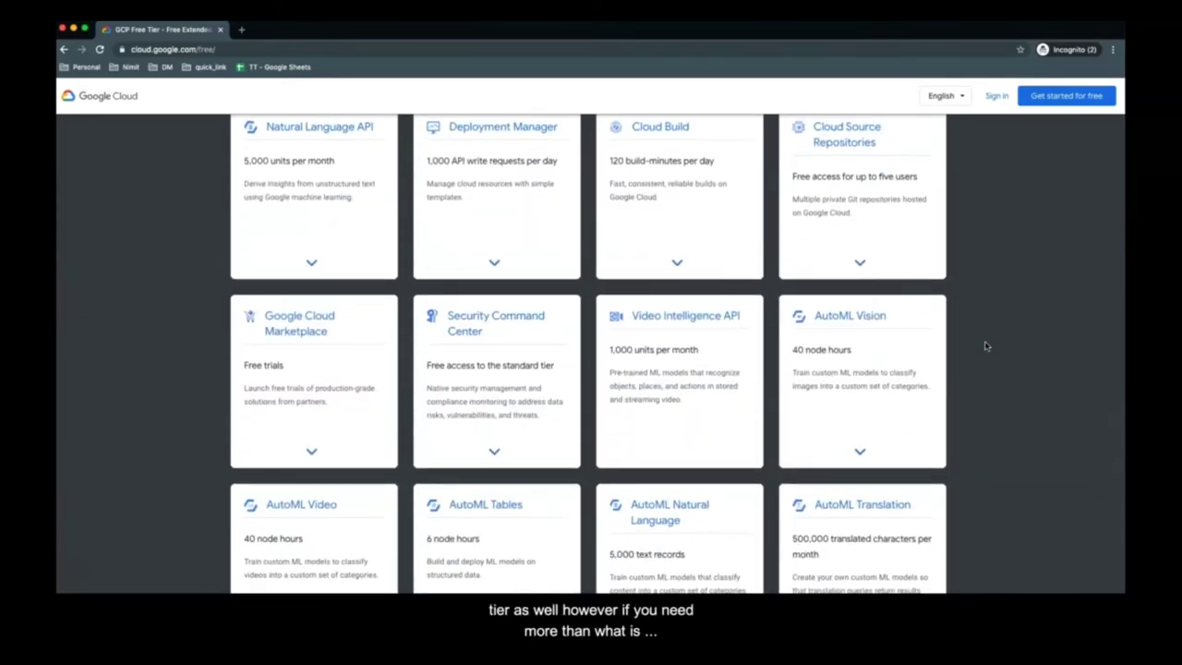
scroll(985, 345, down, 1)
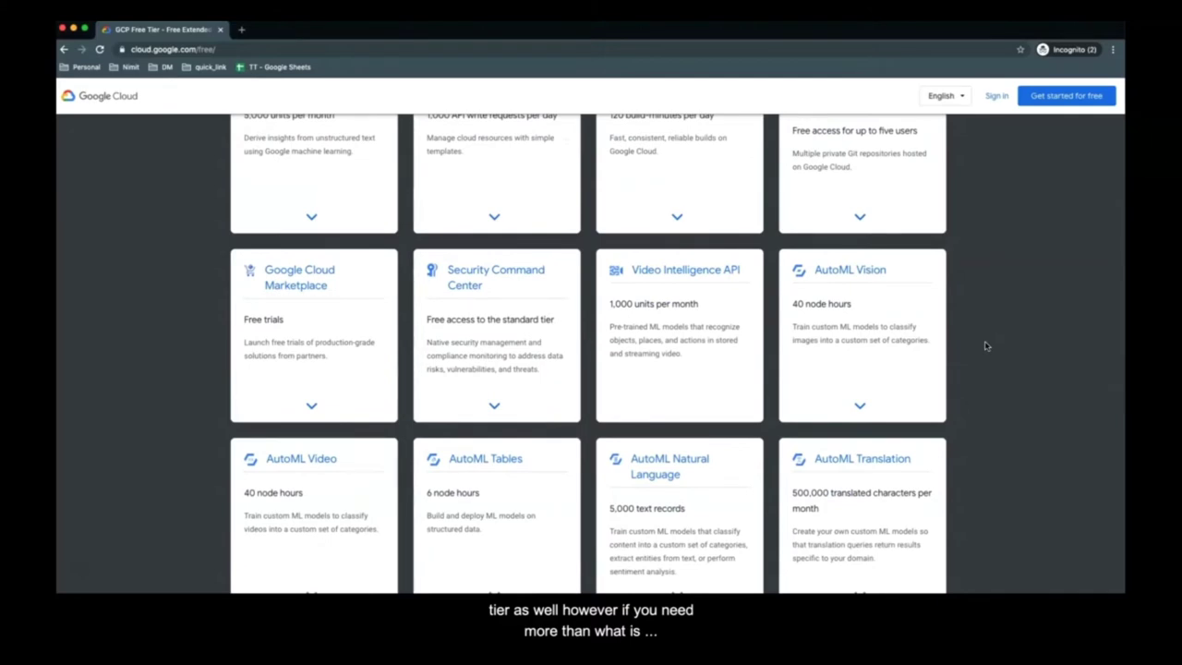
scroll(985, 346, down, 3)
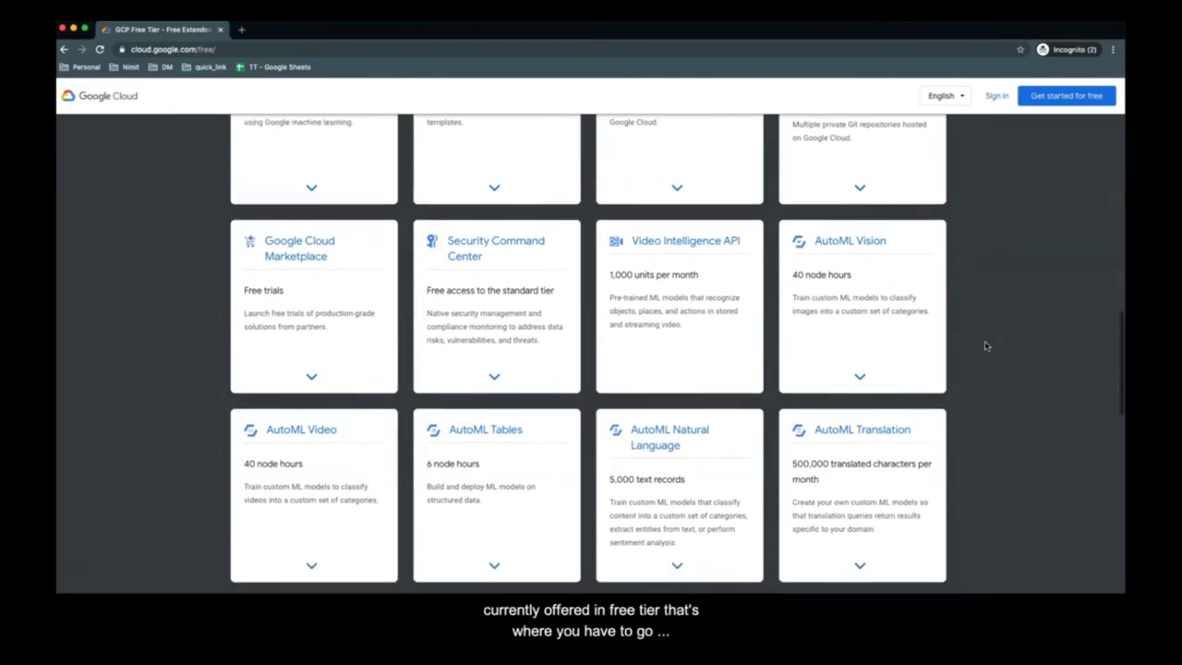
scroll(985, 345, down, 7)
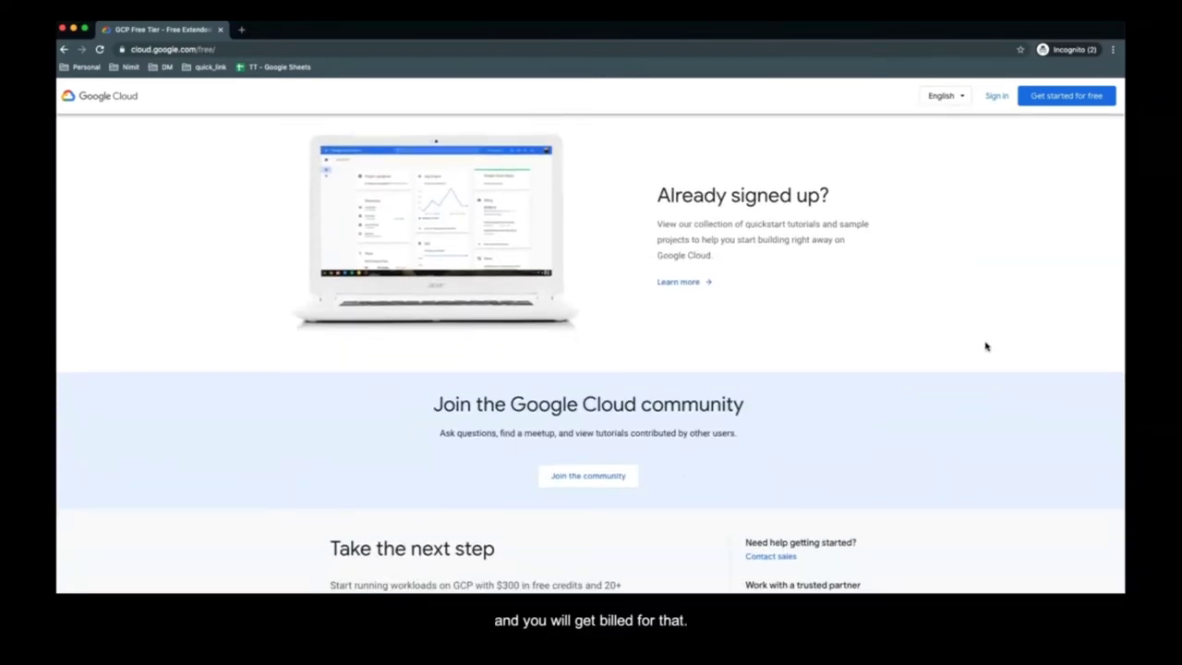
scroll(985, 346, down, 2)
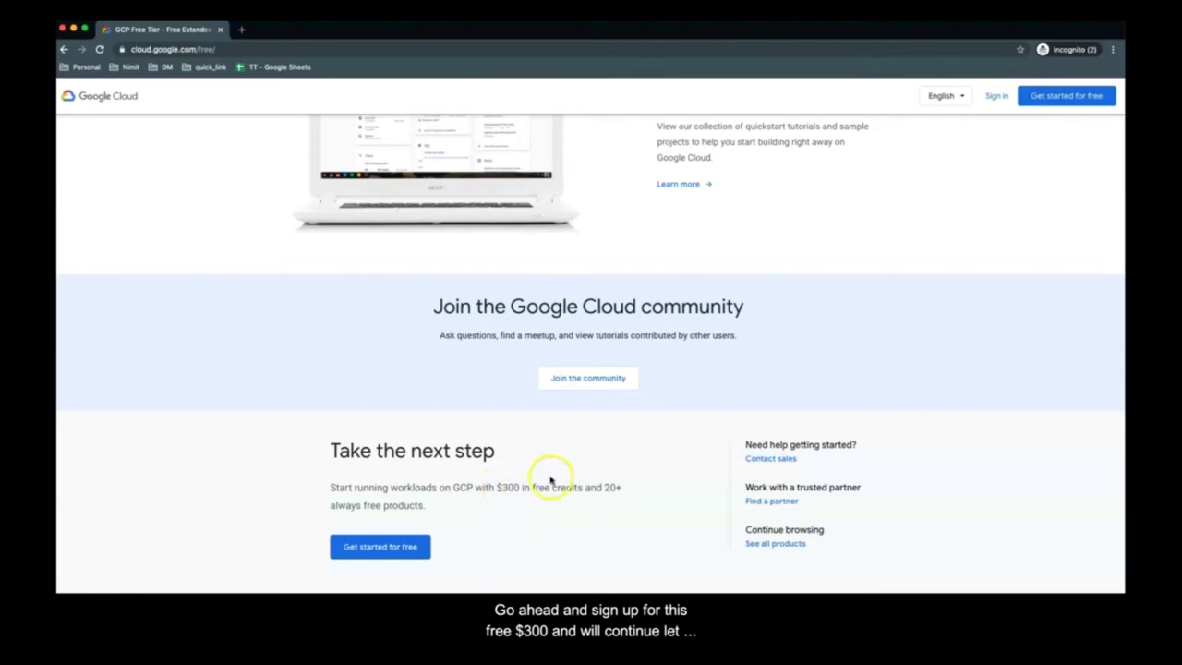
scroll(526, 482, up, 1)
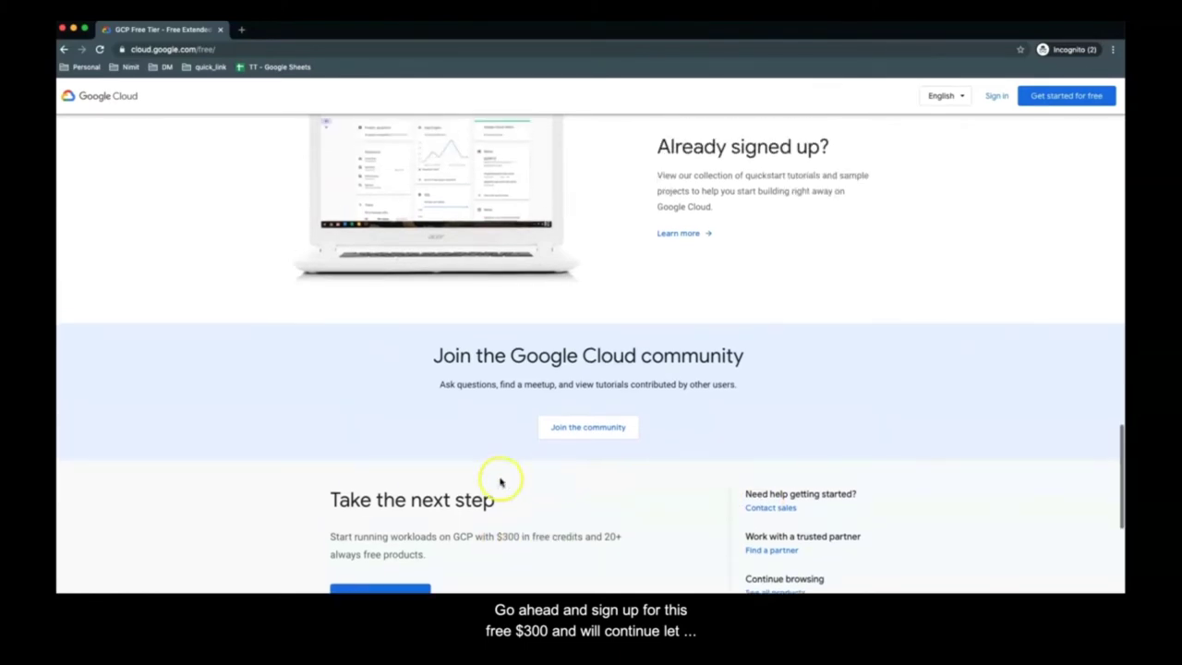
Open the "Get started for free" link in a new browser tab and switch to that tab
right_click(1048, 98)
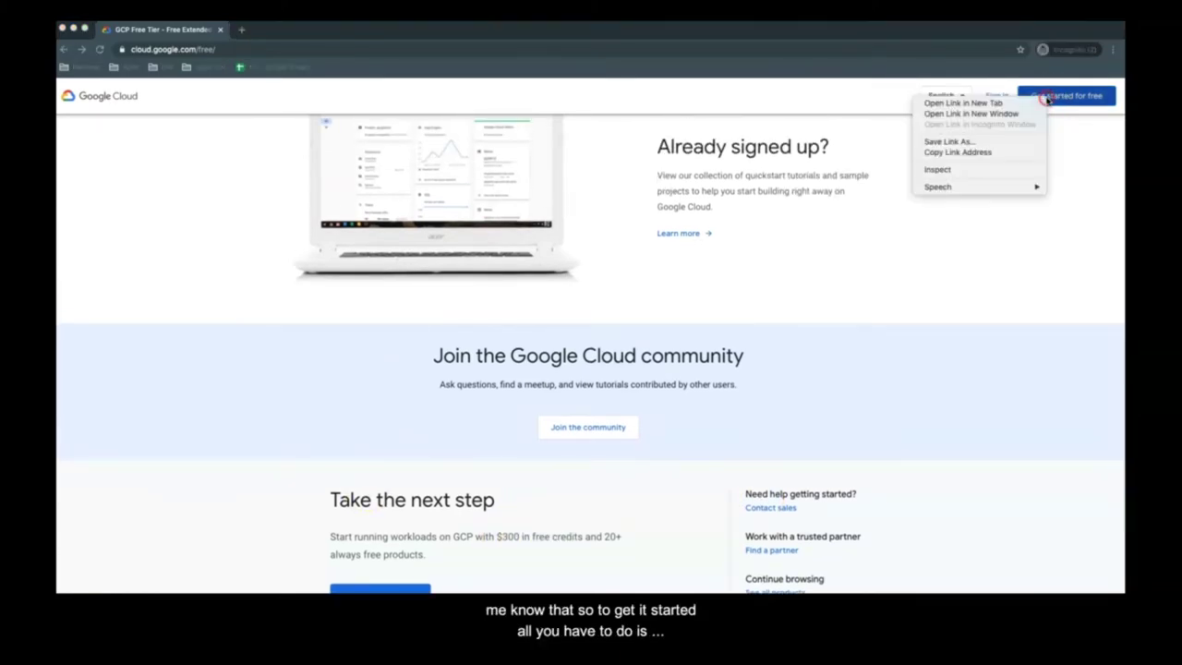
click(1030, 99)
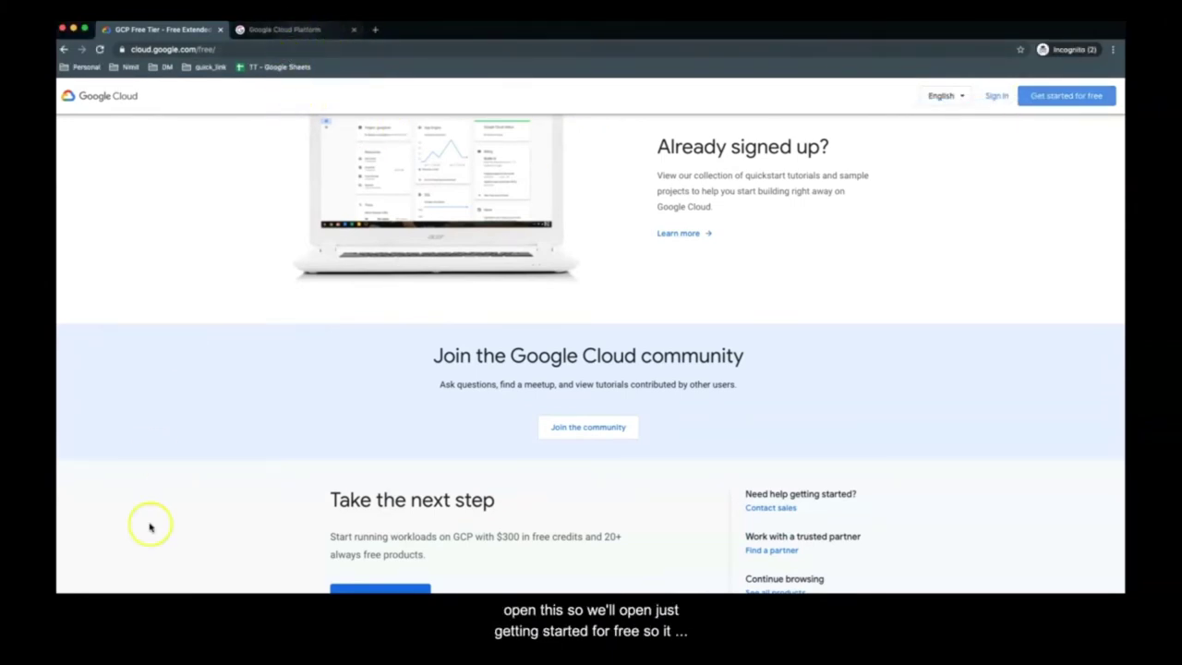
key(ctrl+Tab)
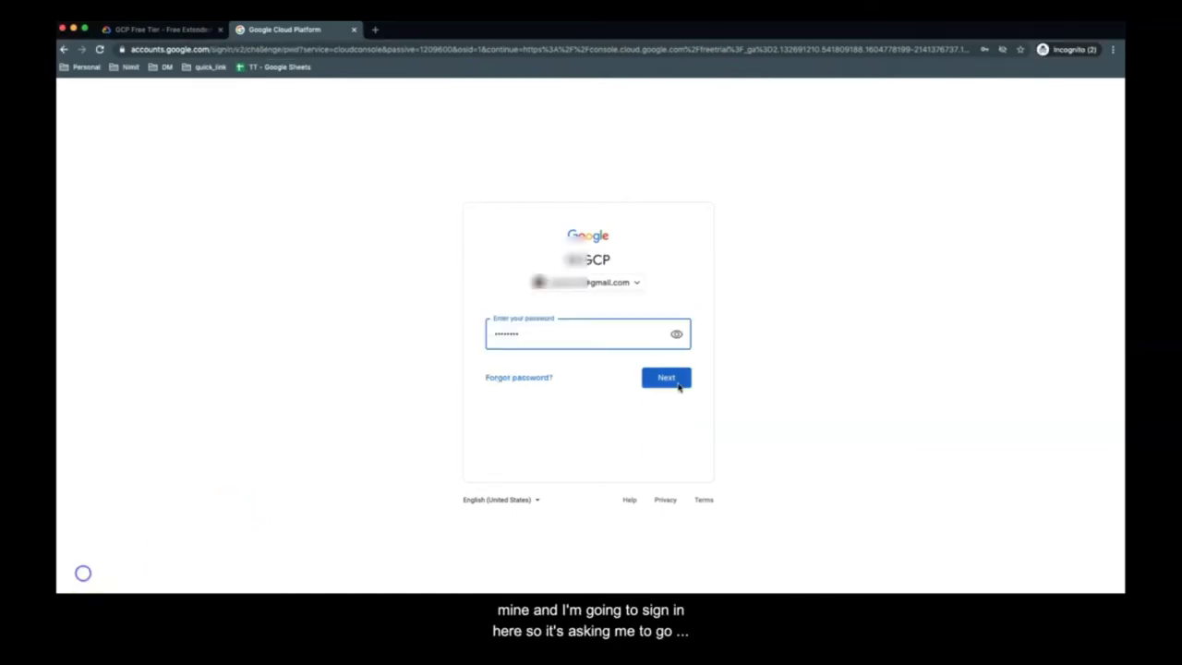
Sign in to the Google account with the account password and confirm the account recovery details
click(673, 381)
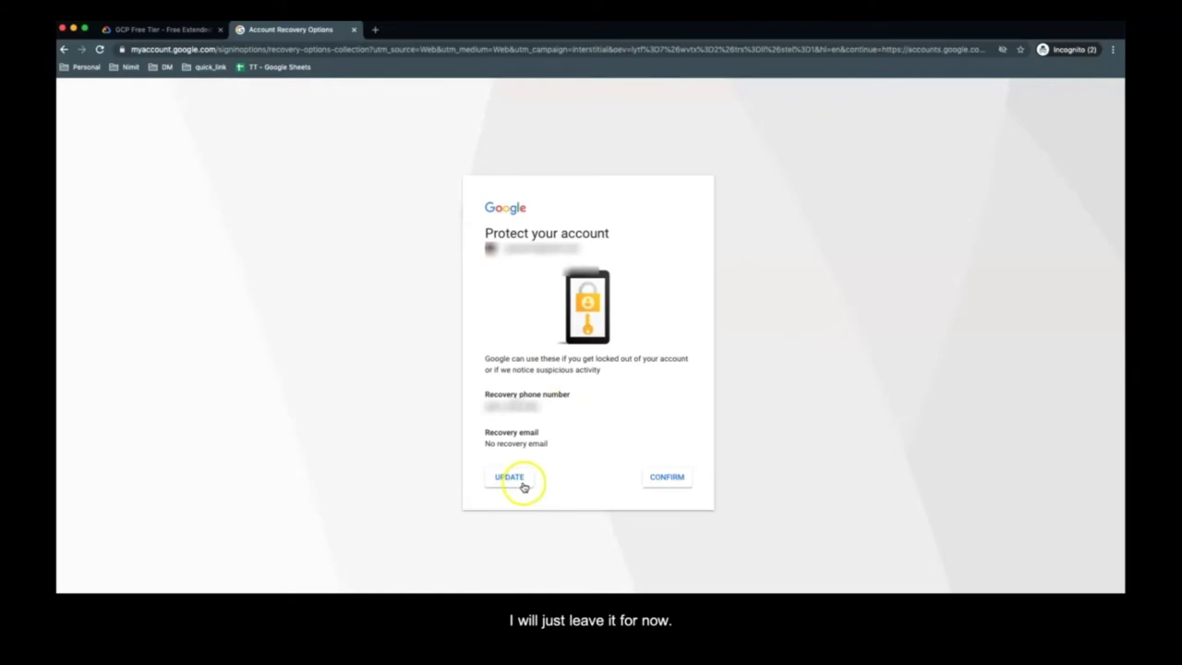
click(672, 475)
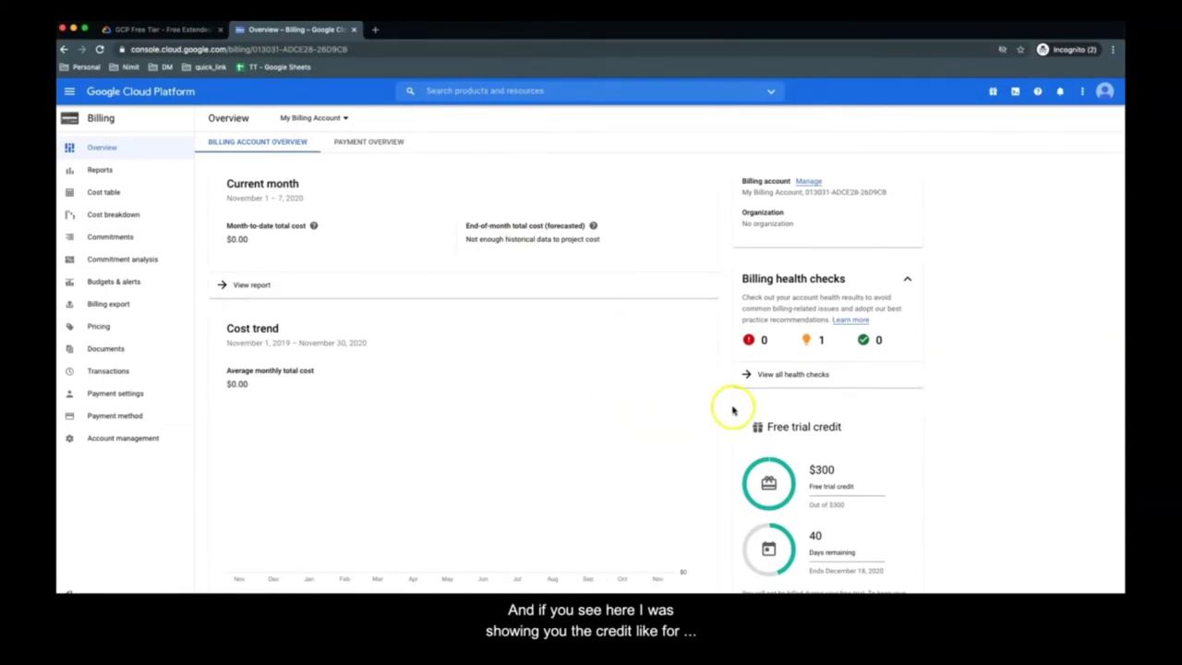
Check the free trial credit on the billing overview and go to the home dashboard of test-project-dev
scroll(912, 403, down, 2)
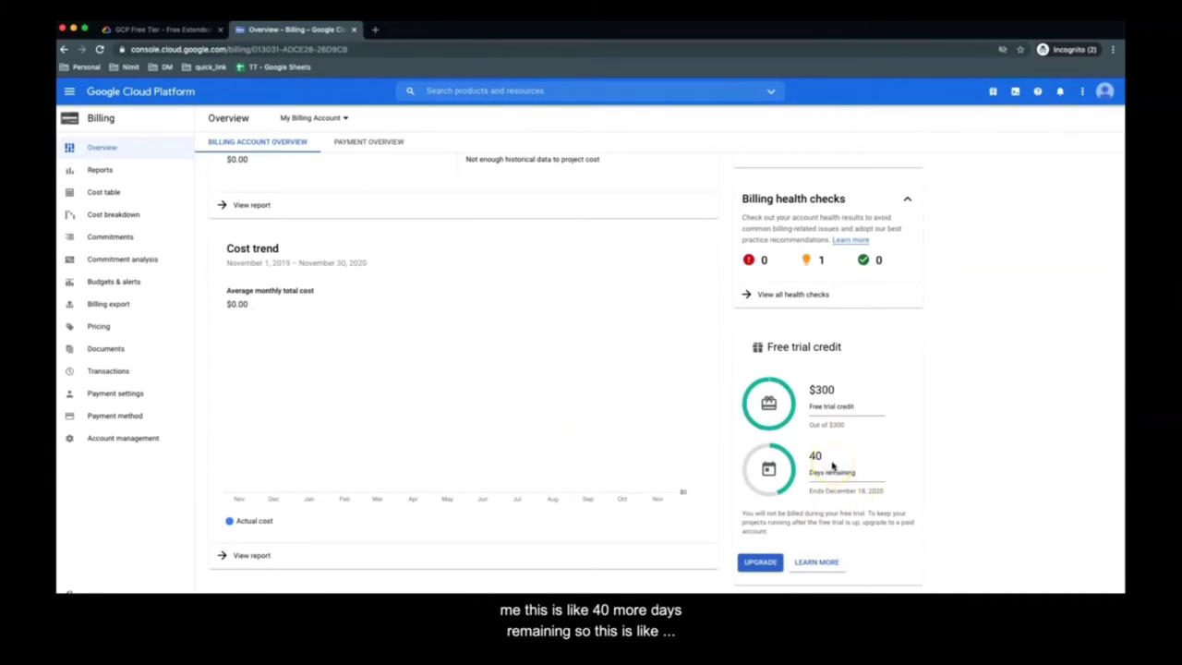
scroll(798, 474, up, 1)
scroll(797, 474, up, 1)
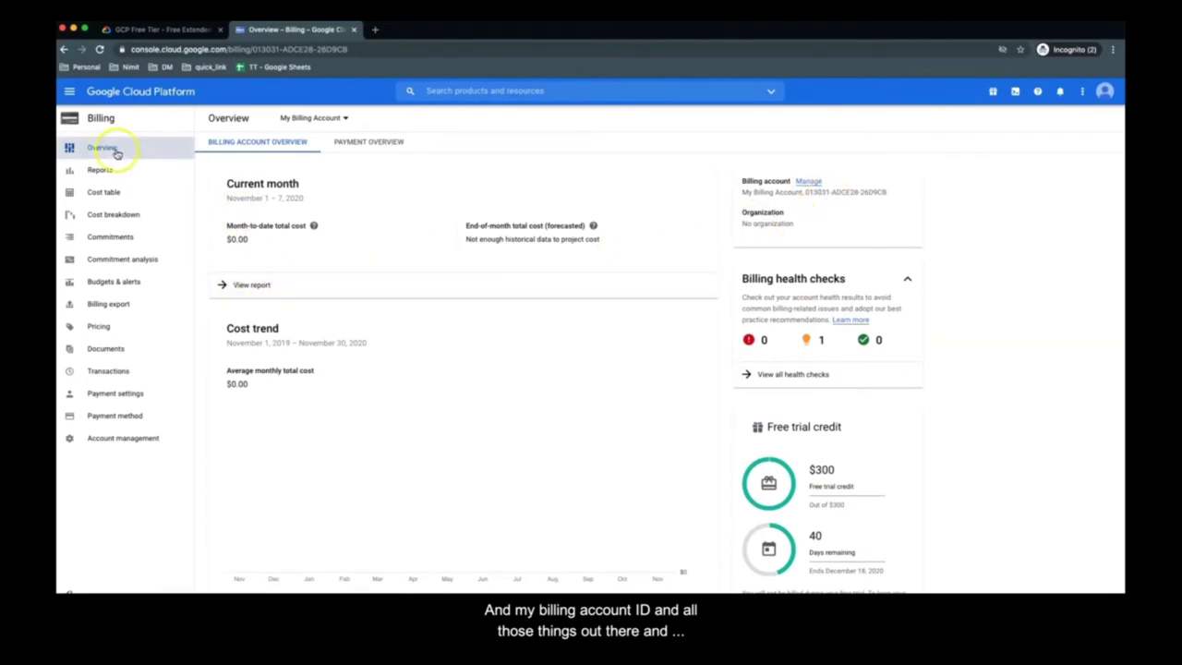
click(69, 91)
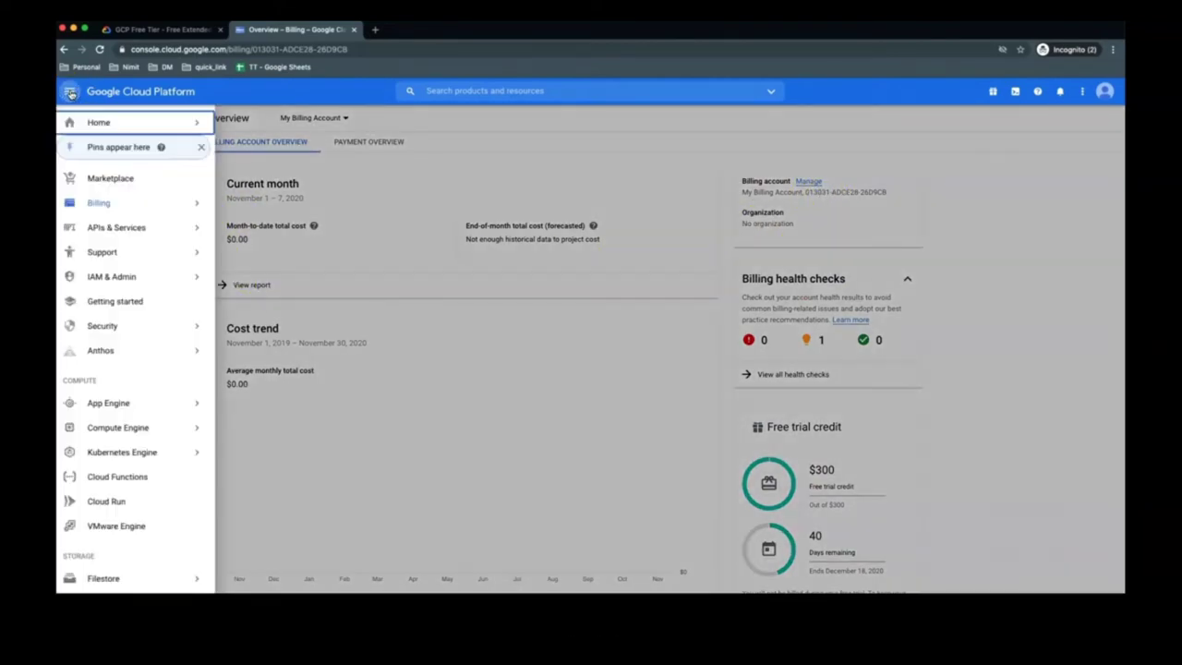
key(Escape)
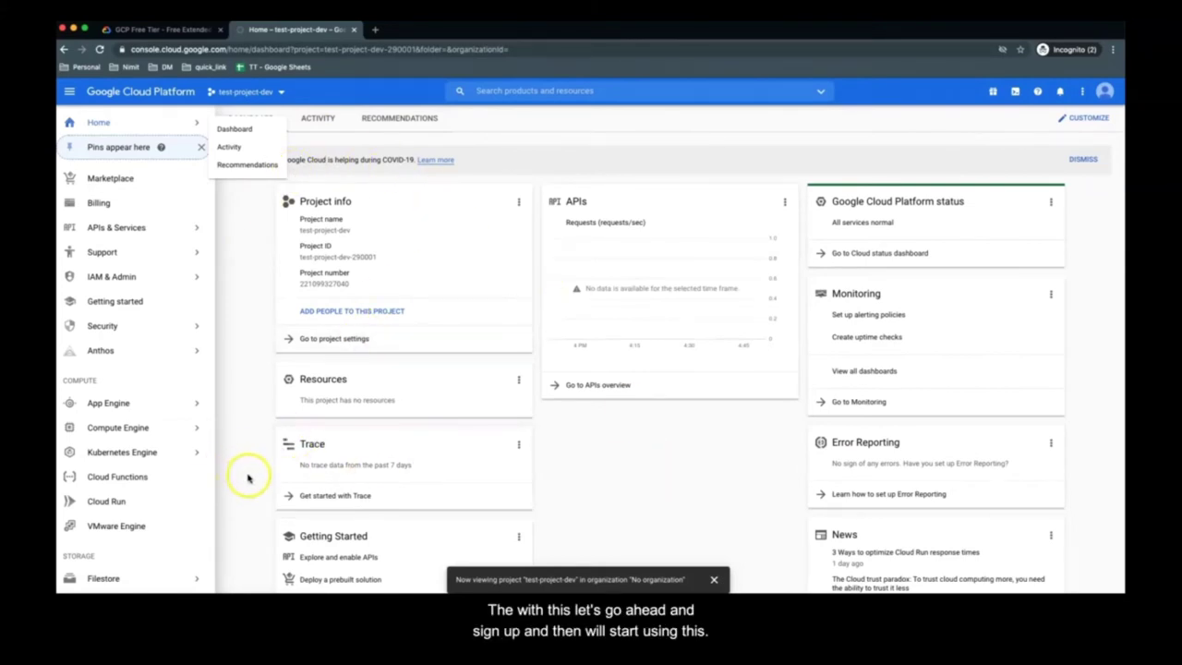
Open qwiklabs.com in a new browser tab and look through its Featured Learning and What's Hot sections
mouse_move(75, 567)
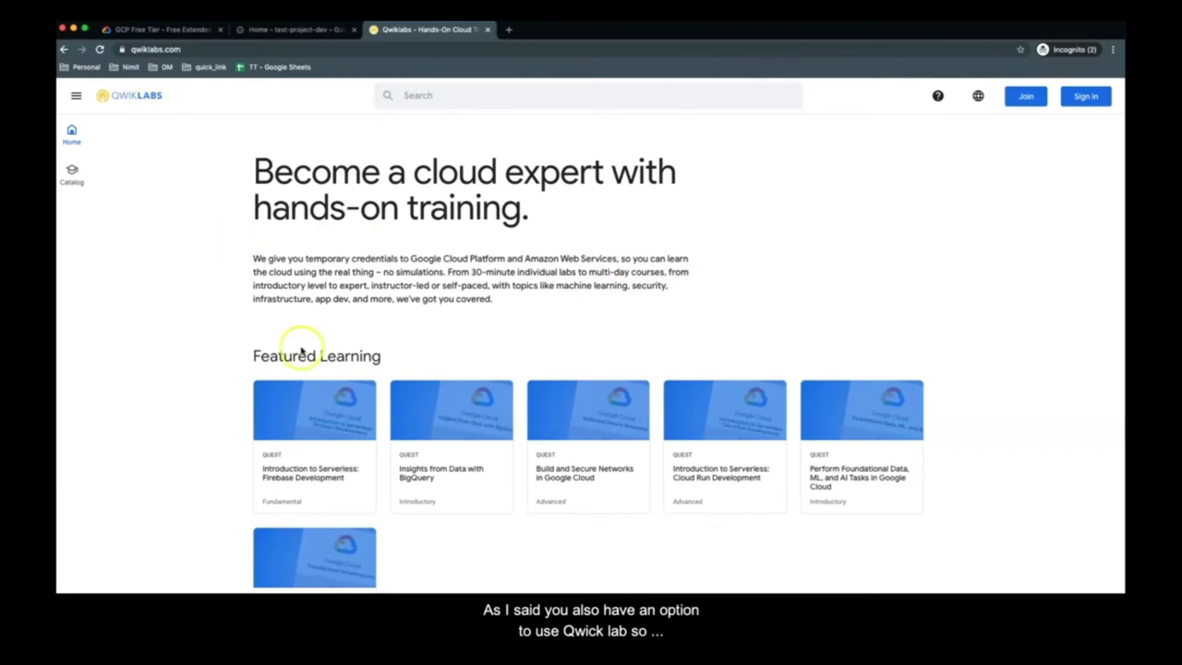
scroll(377, 452, down, 1)
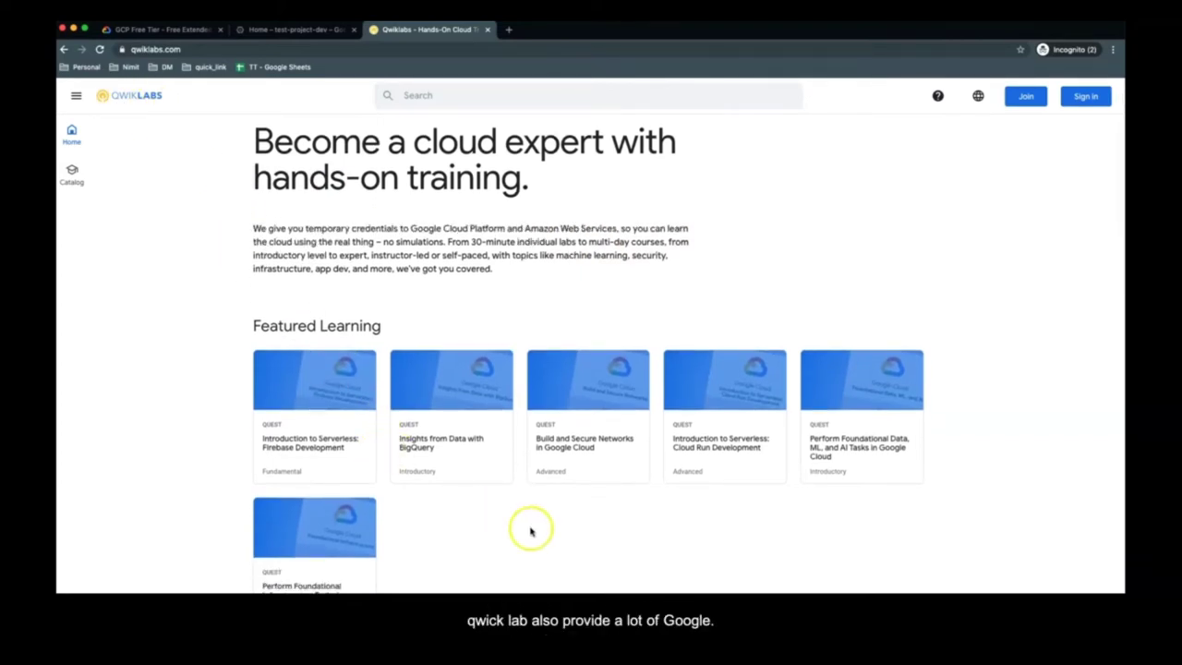
scroll(531, 531, down, 2)
scroll(531, 531, down, 6)
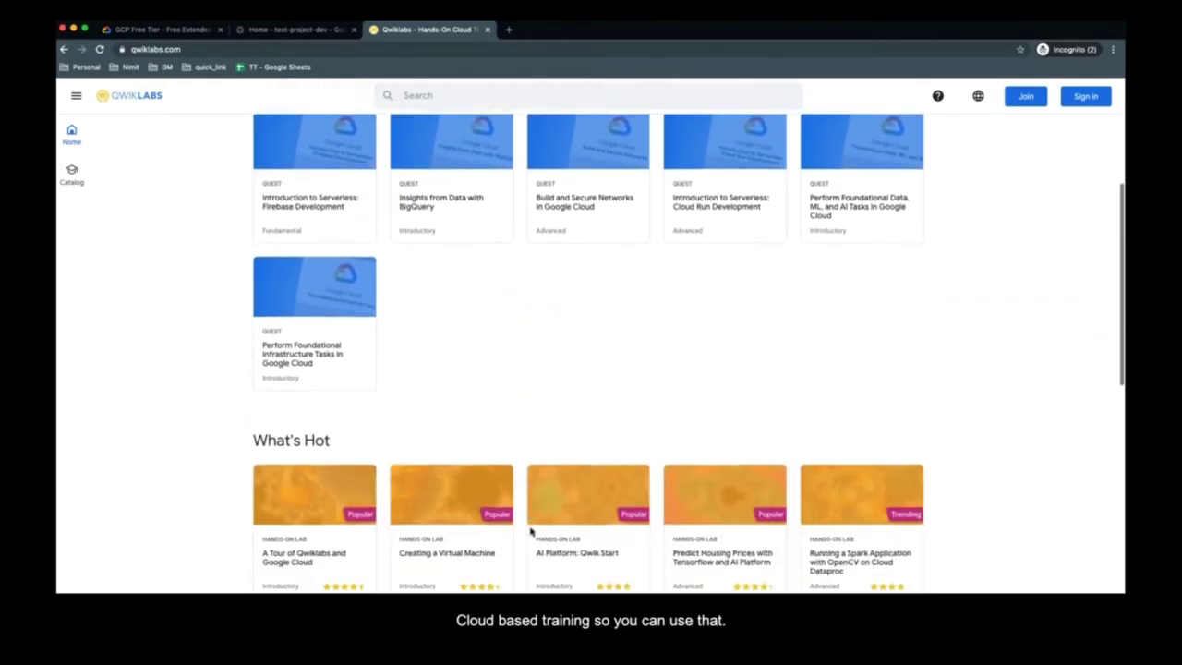
scroll(531, 531, up, 5)
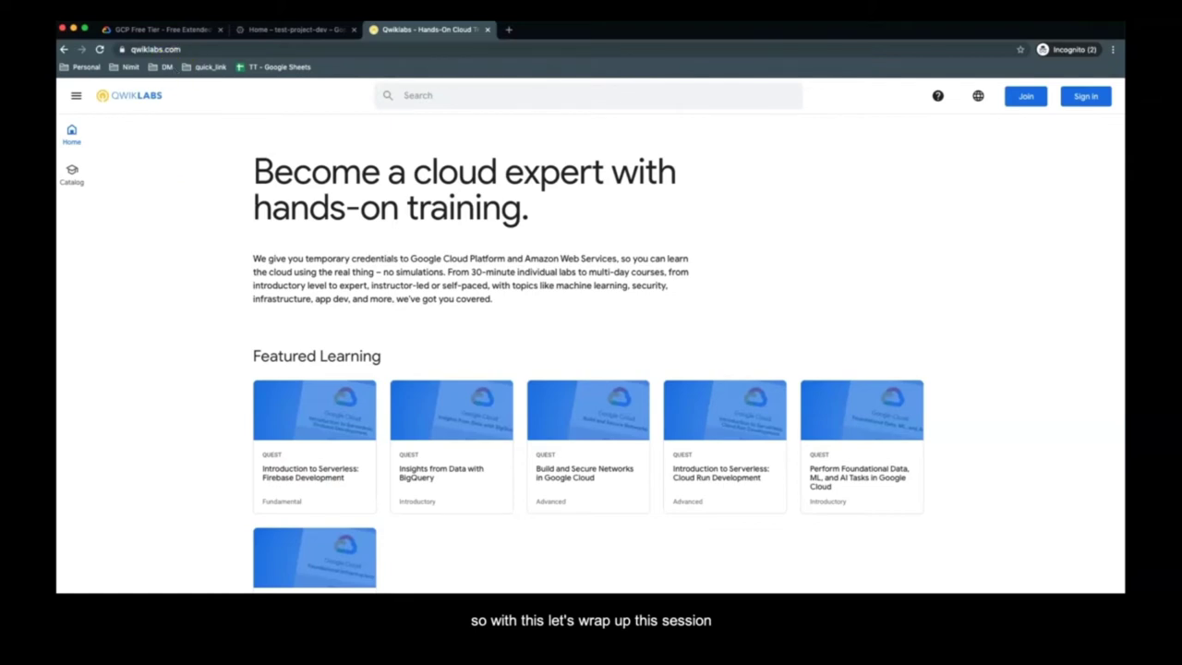
Revisit the beginning of the Google Cloud free tier page and the test-project-dev dashboard
click(159, 29)
scroll(304, 274, up, 10)
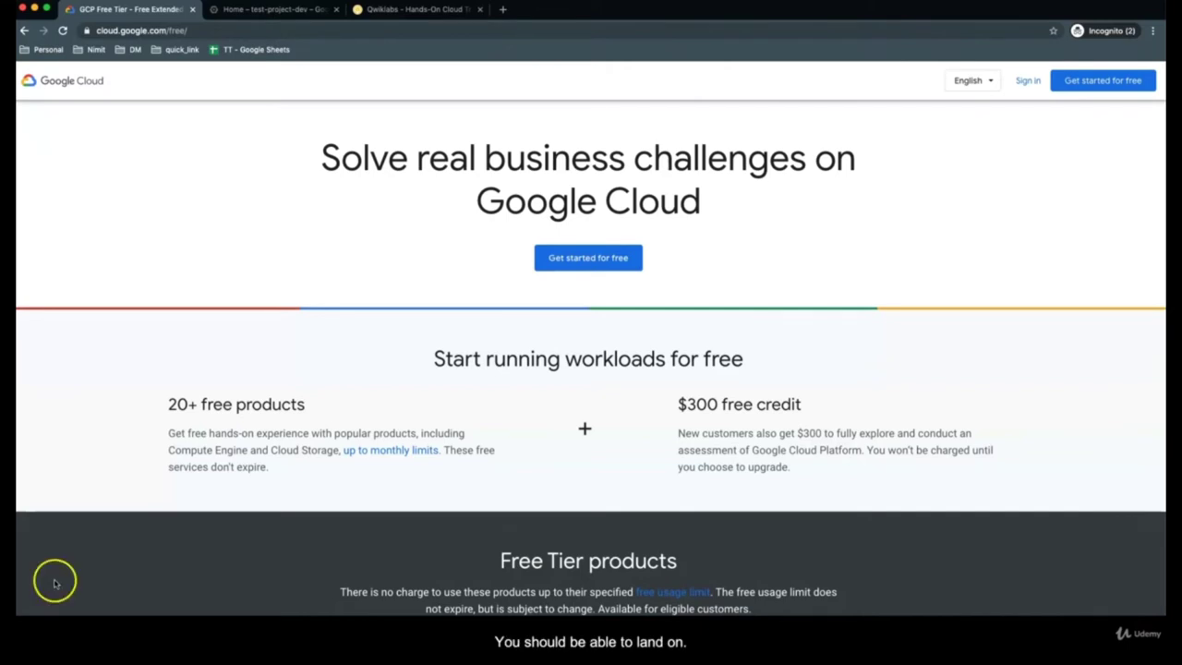
click(271, 10)
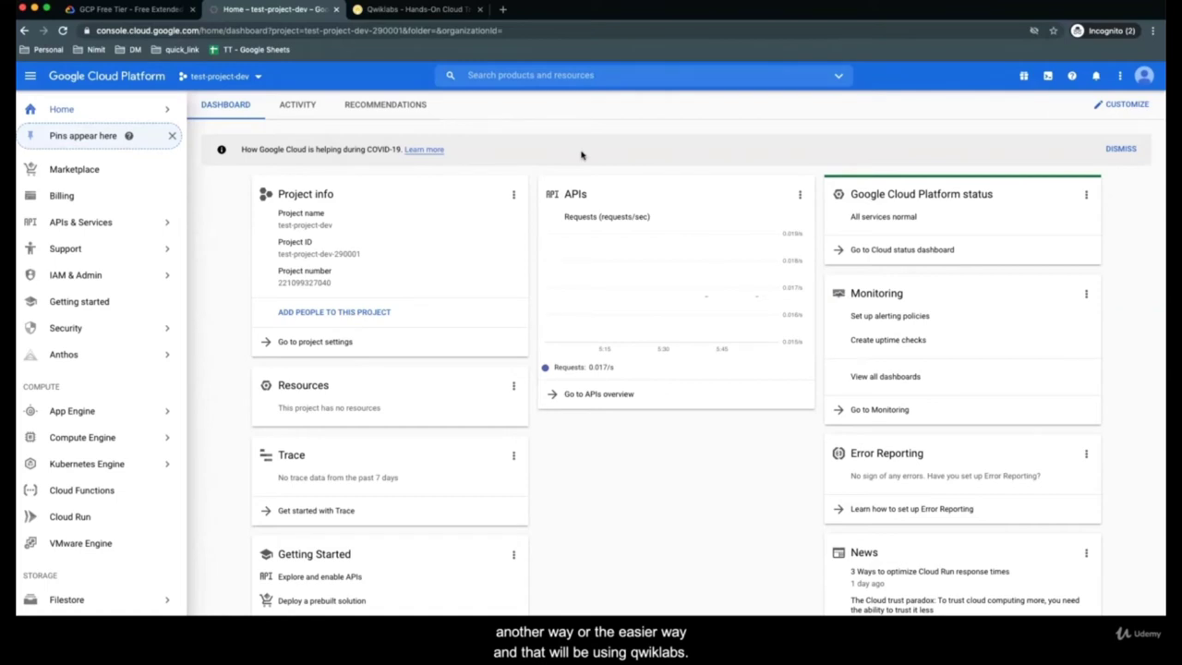
Search Qwiklabs for "A Tour of Qwiklabs and Google Cloud" and open that hands-on lab
click(415, 9)
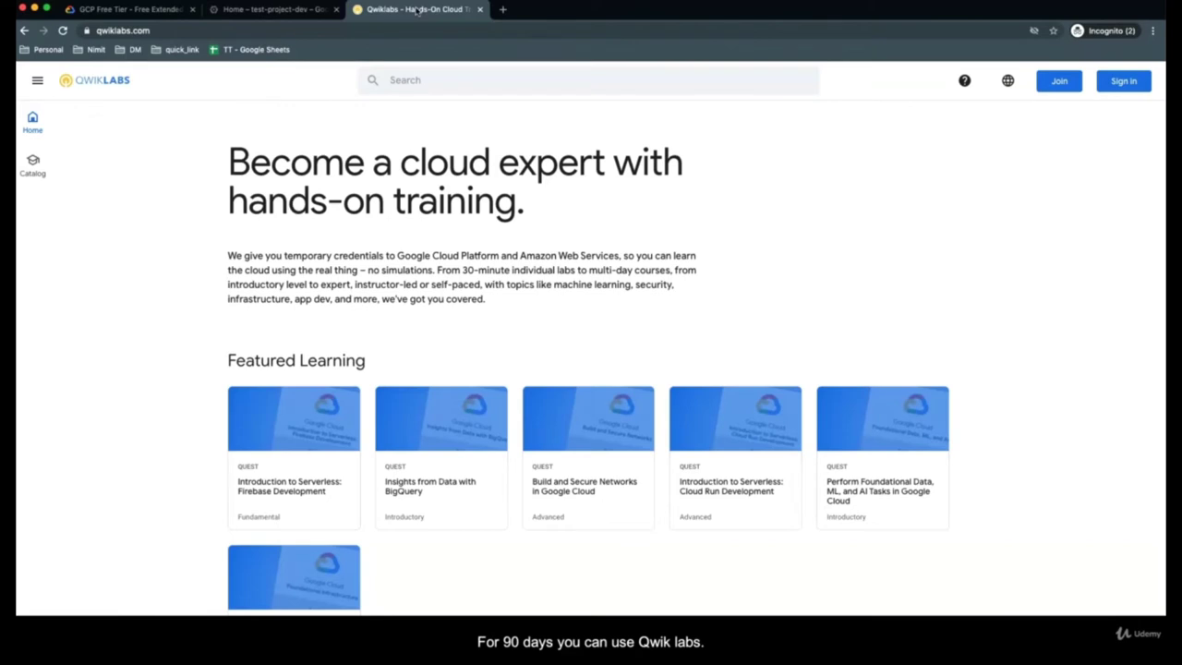
click(402, 81)
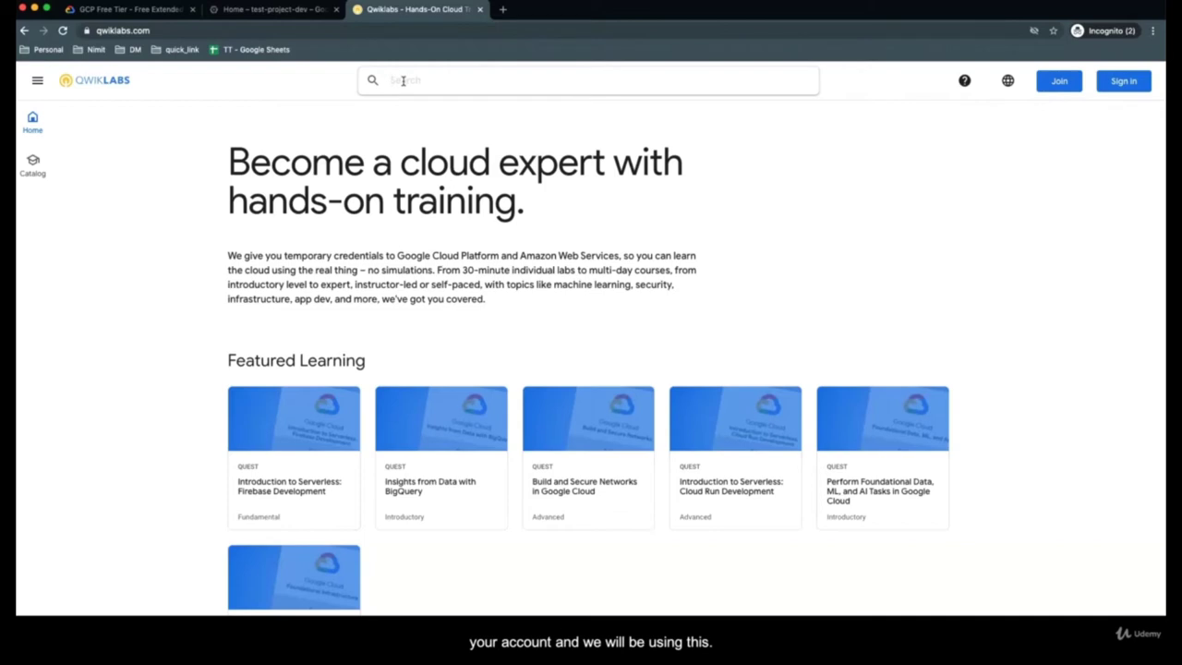
text(A Tour of Qwiklabs and Google Cloud)
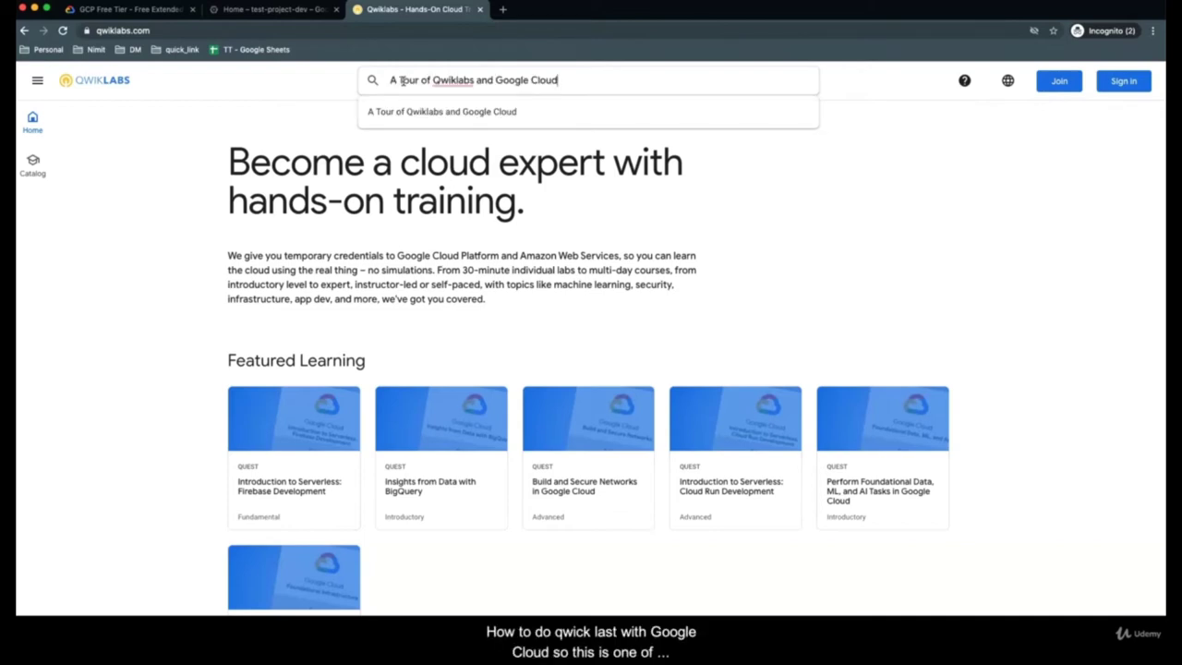
click(469, 110)
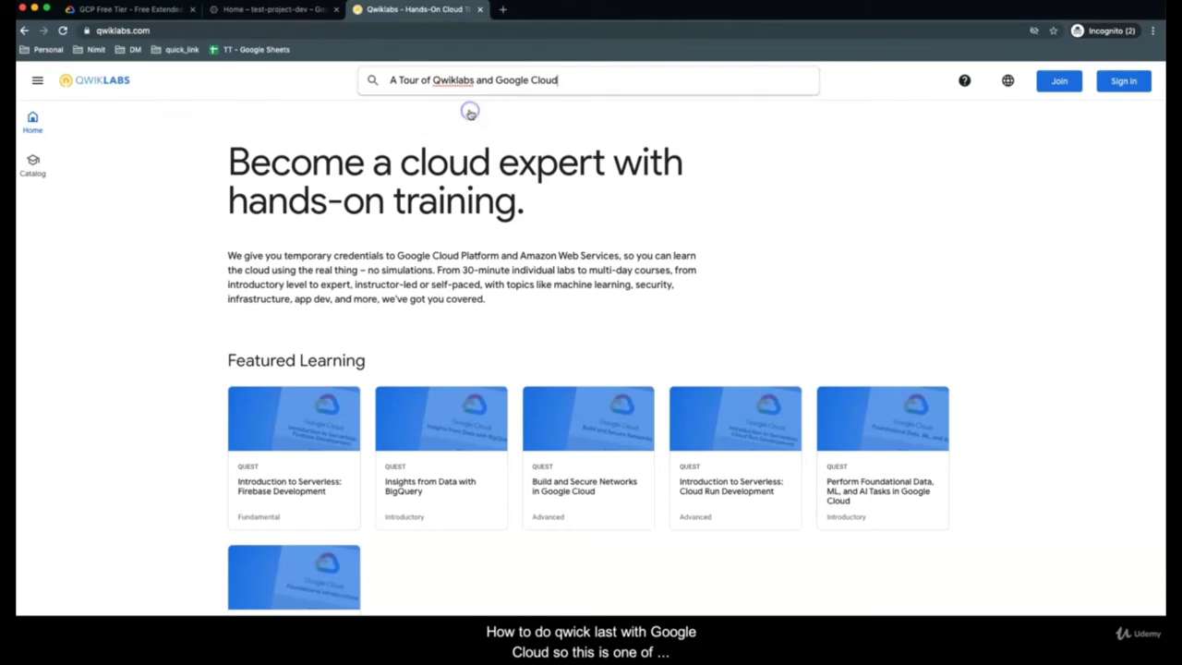
key(Return)
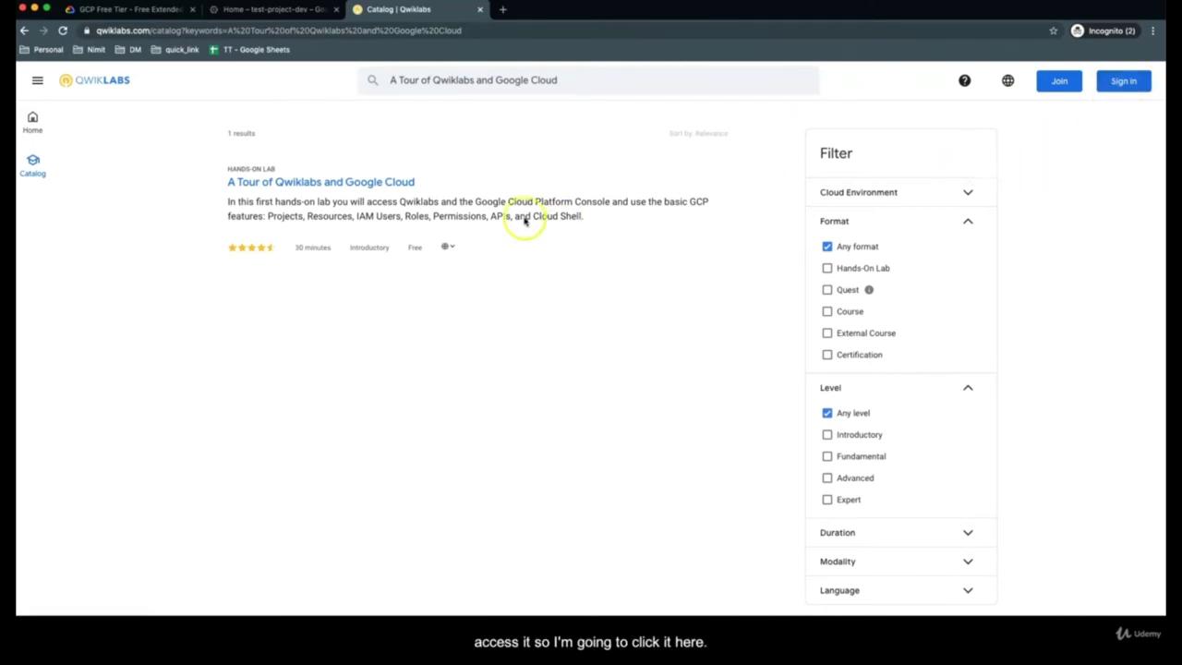
click(364, 183)
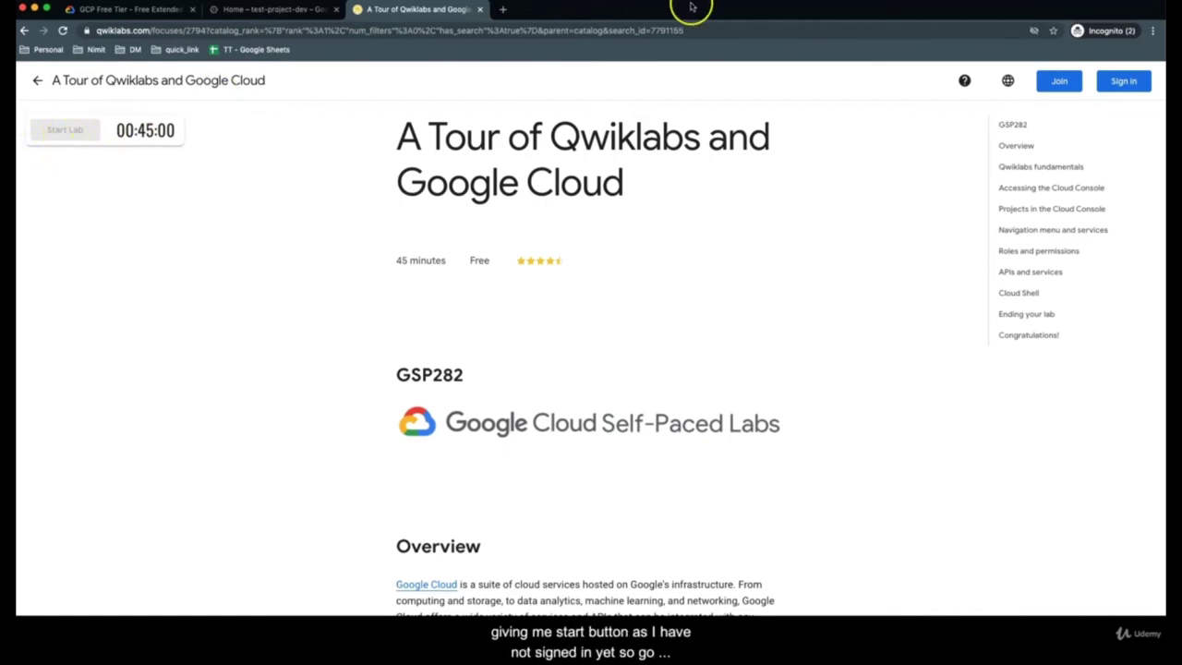
Sign in to Qwiklabs and start the 45-minute lab, solving the reCAPTCHA by selecting the squares with traffic lights
click(1123, 83)
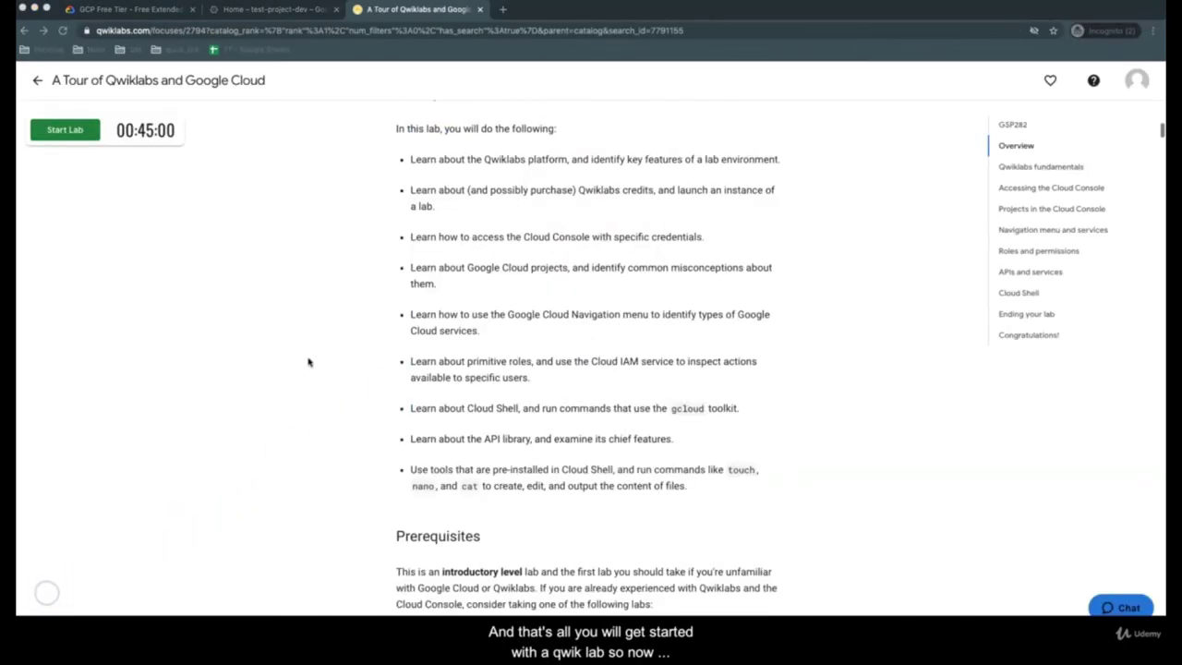
scroll(308, 362, up, 5)
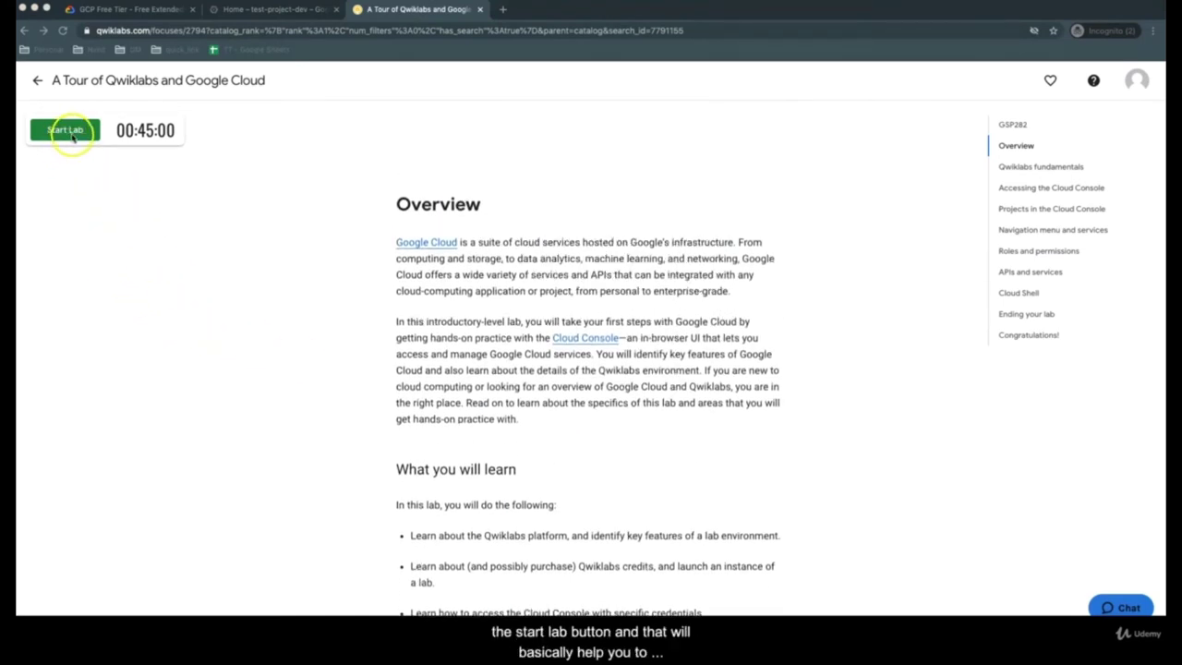
scroll(169, 240, up, 1)
scroll(169, 241, up, 3)
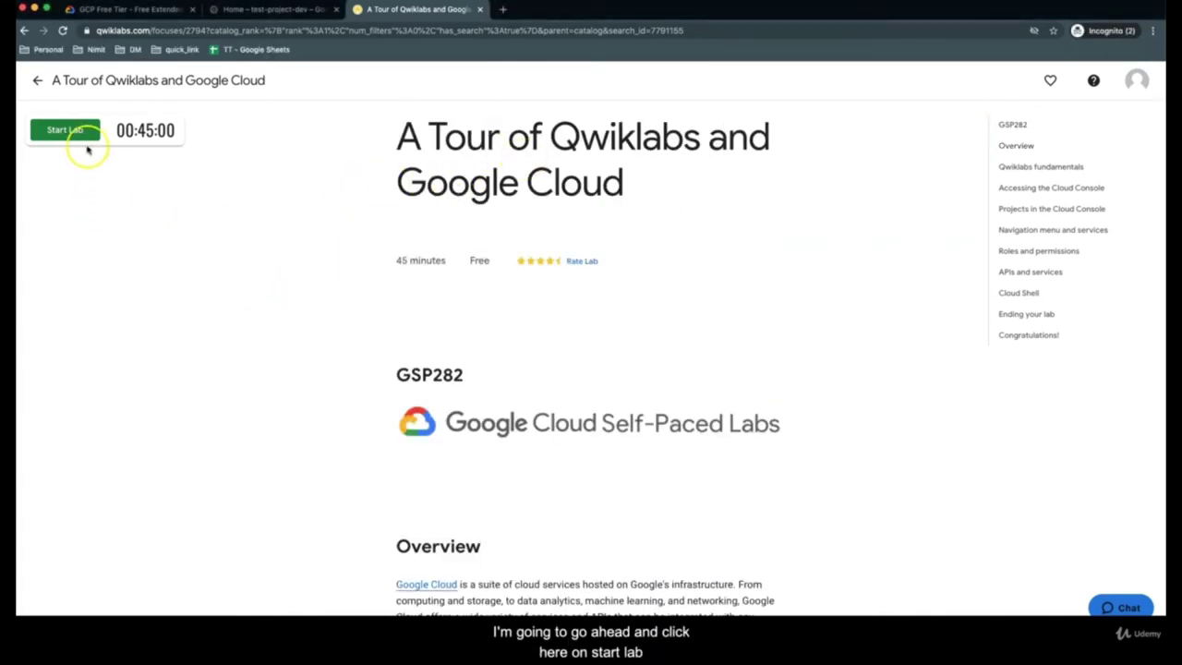
click(80, 132)
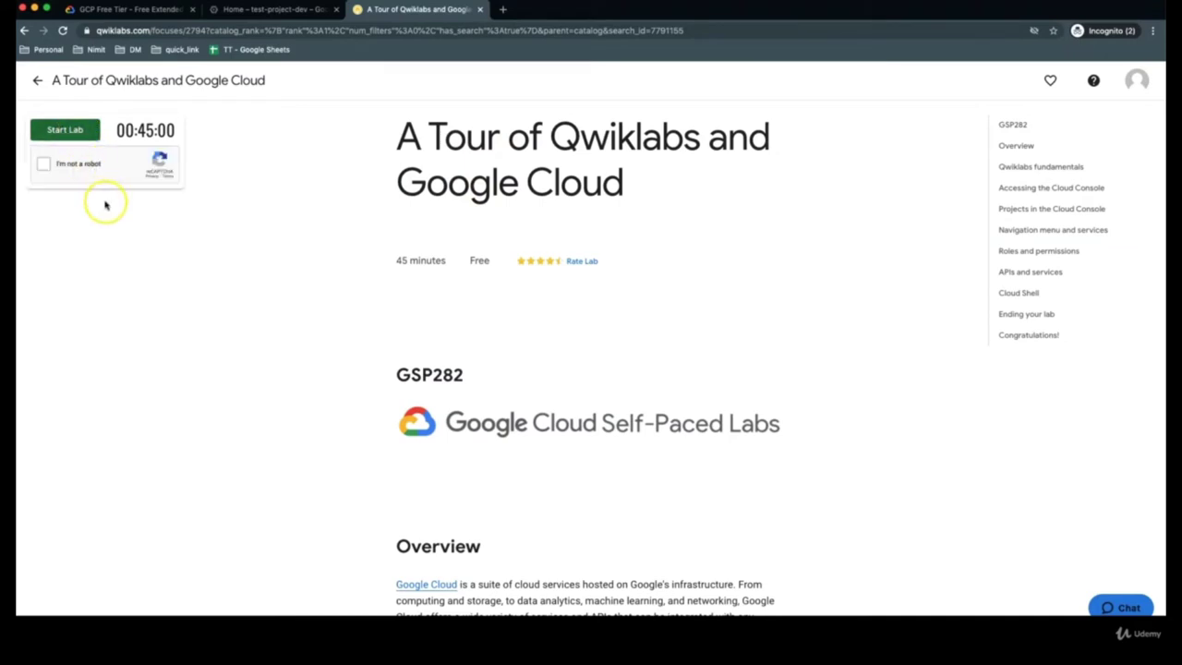
click(44, 165)
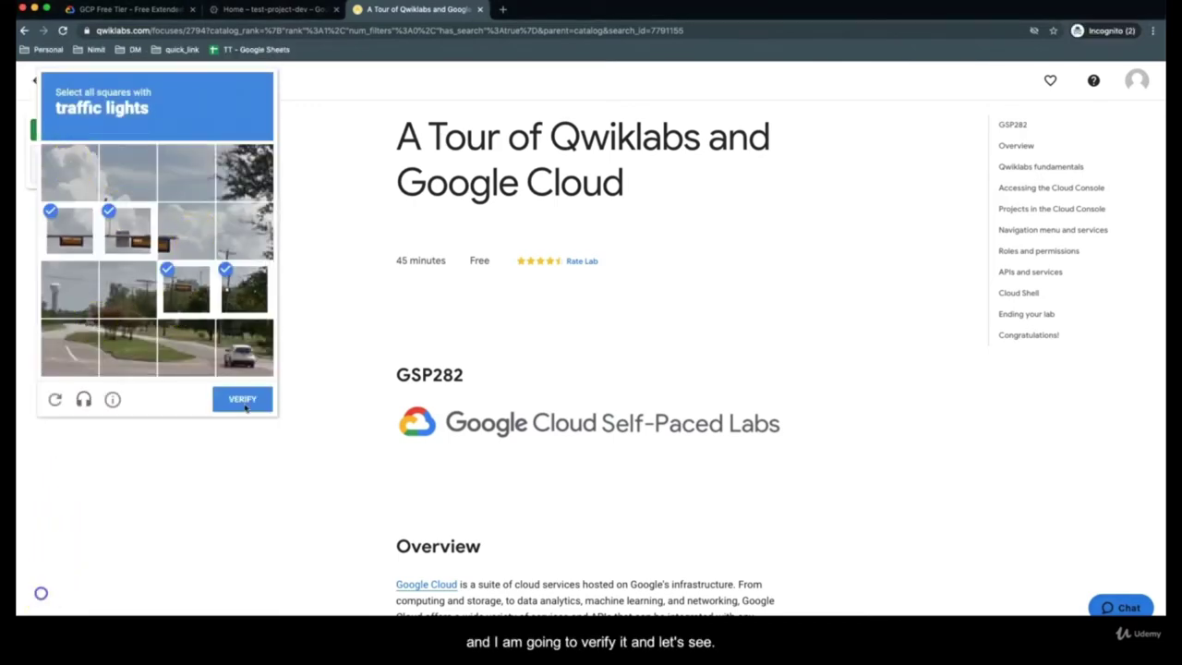
click(243, 400)
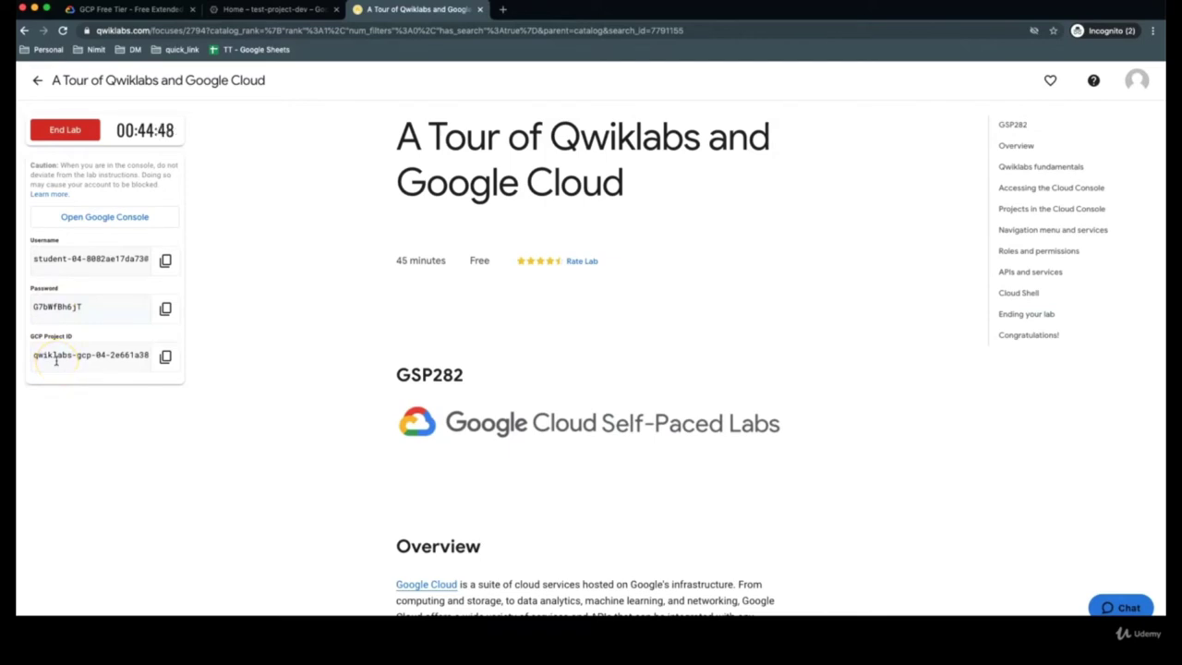
Open the Google Console from the lab and submit the lab's temporary username on the Google sign-in page
click(101, 219)
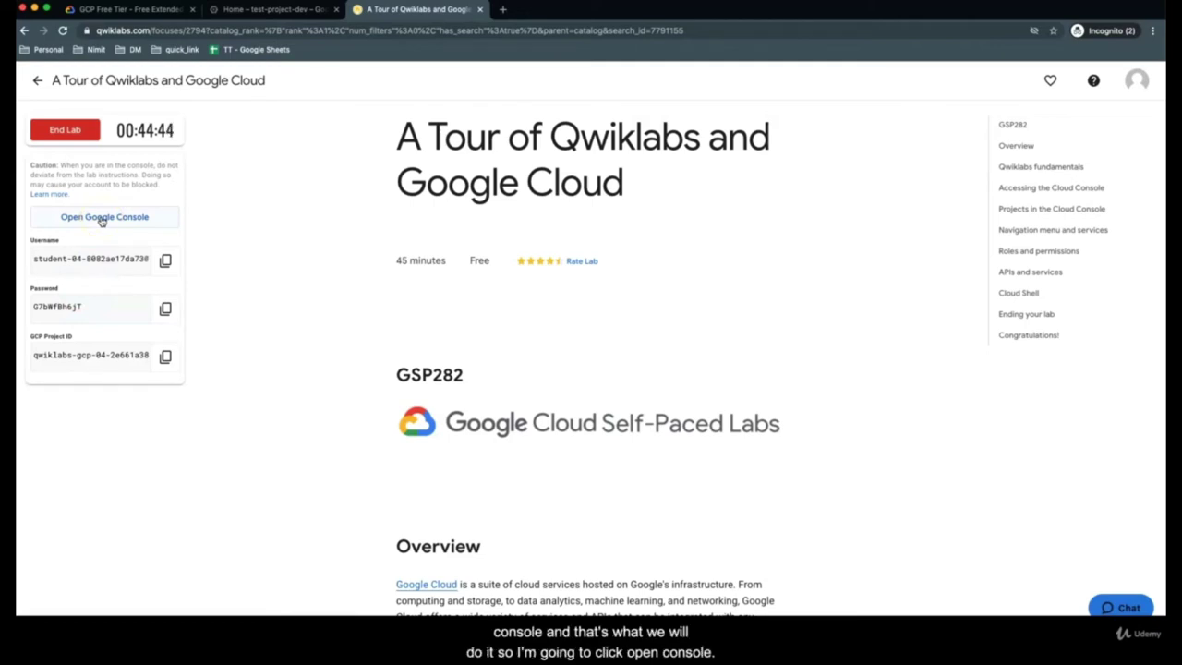
click(101, 219)
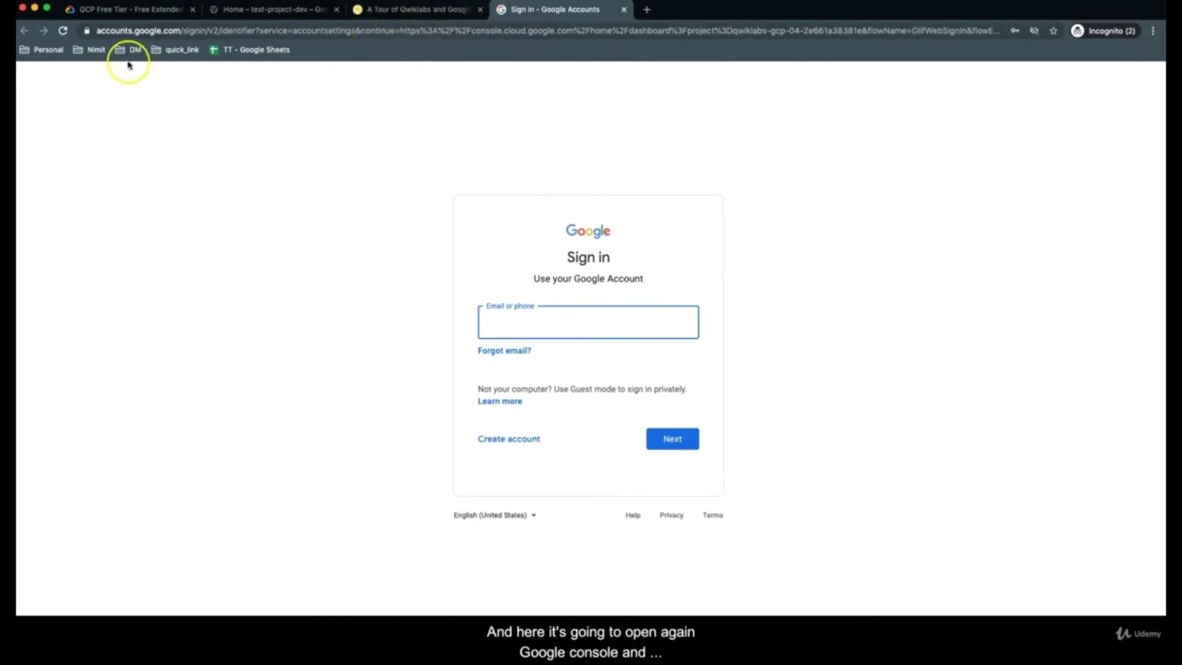
click(374, 11)
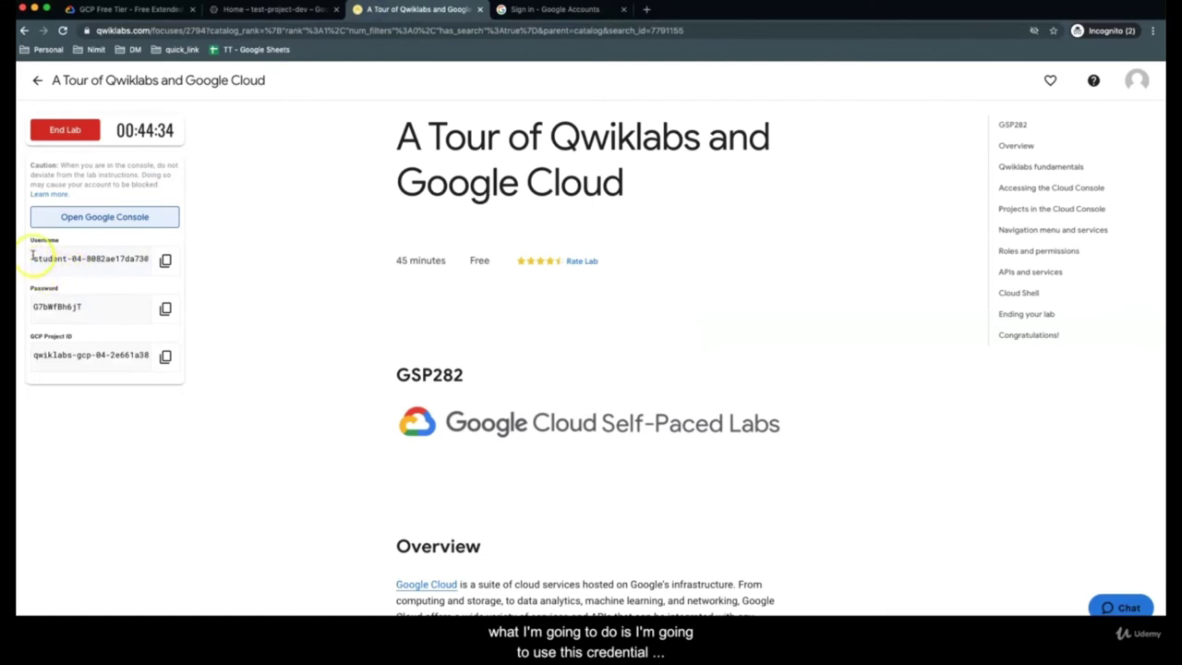
click(165, 261)
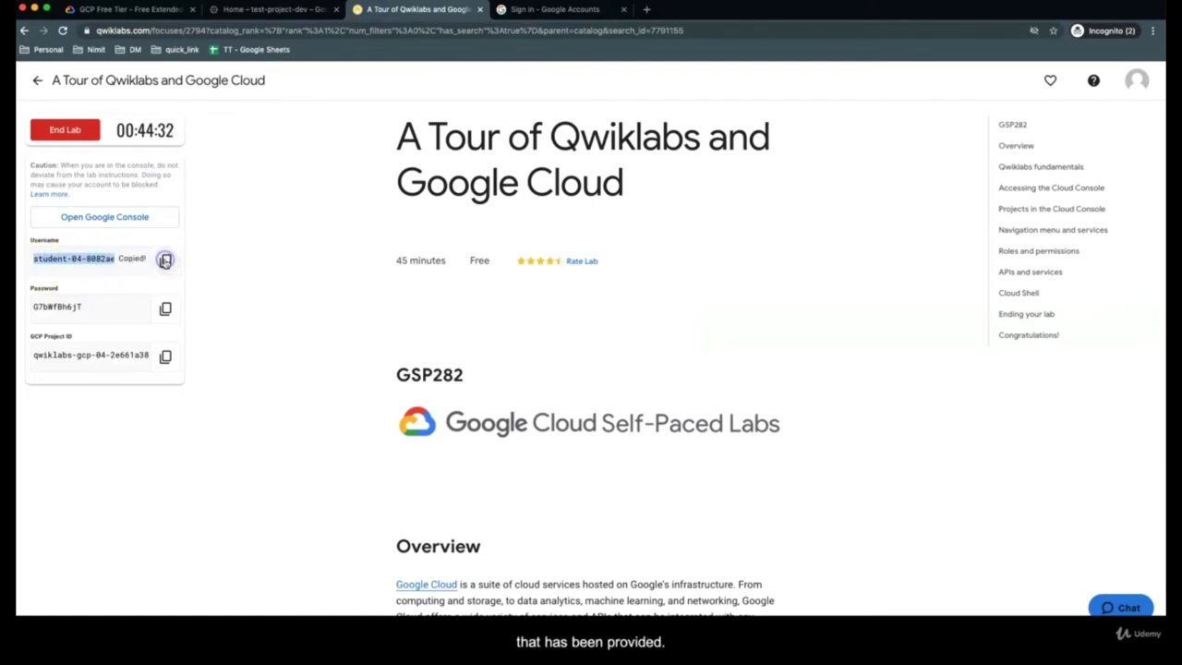
key(ctrl+Tab)
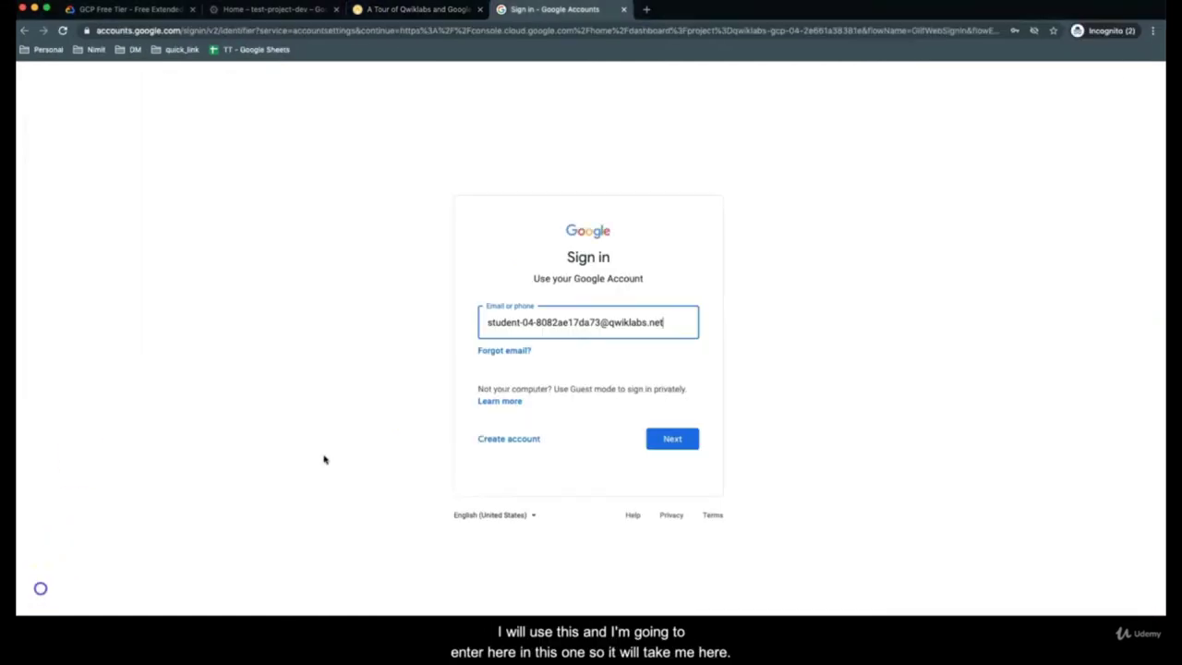
click(671, 437)
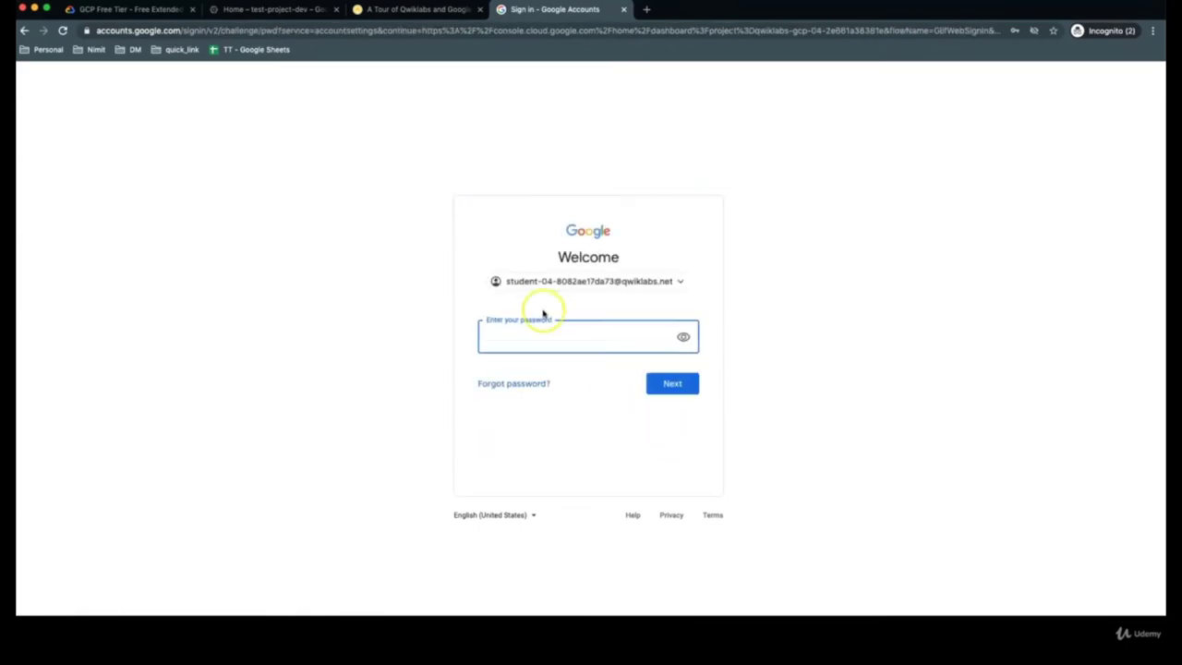
Copy the temporary password from the lab page and enter it as the account password to sign in to Google
click(400, 11)
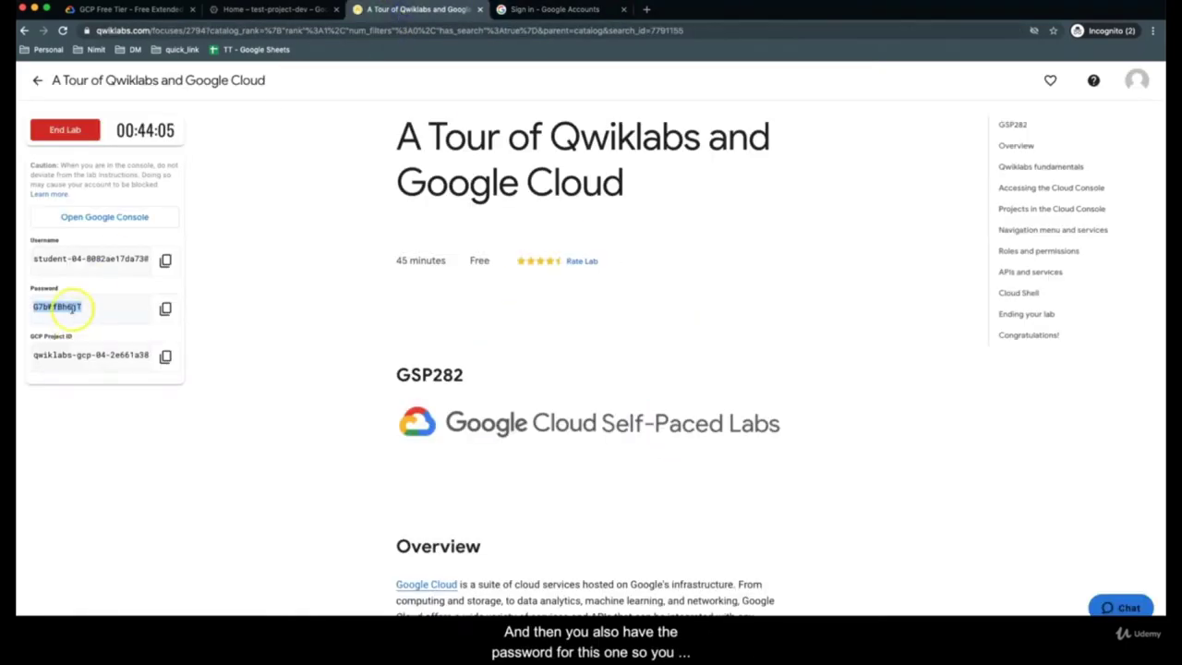
click(165, 307)
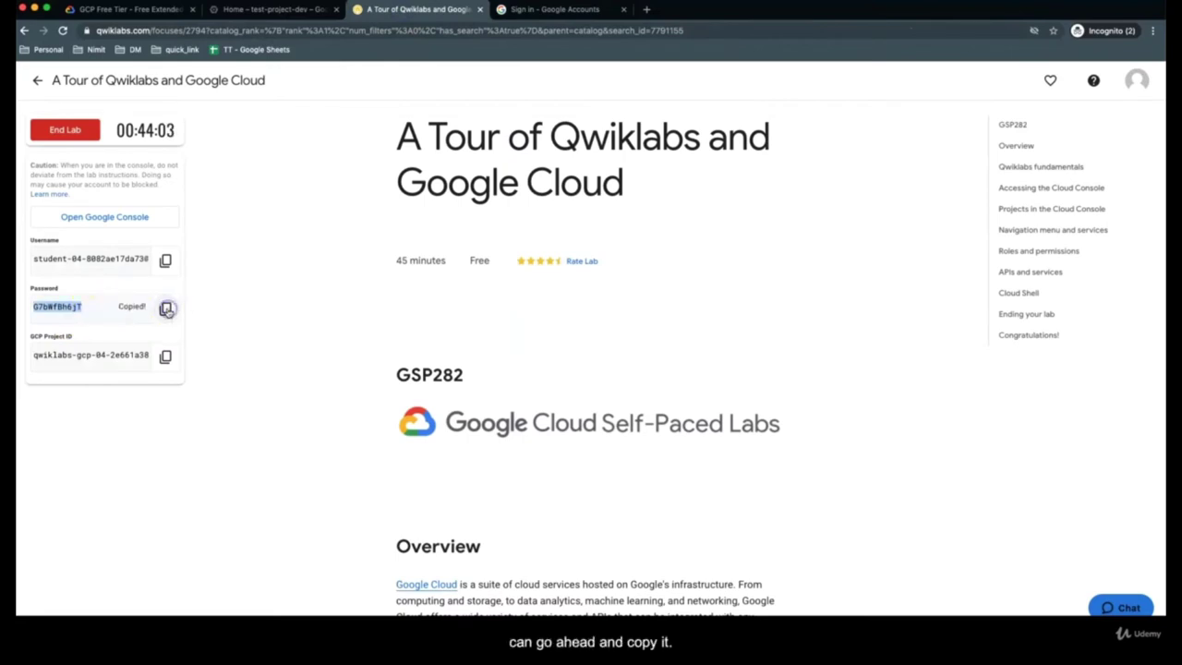
click(515, 11)
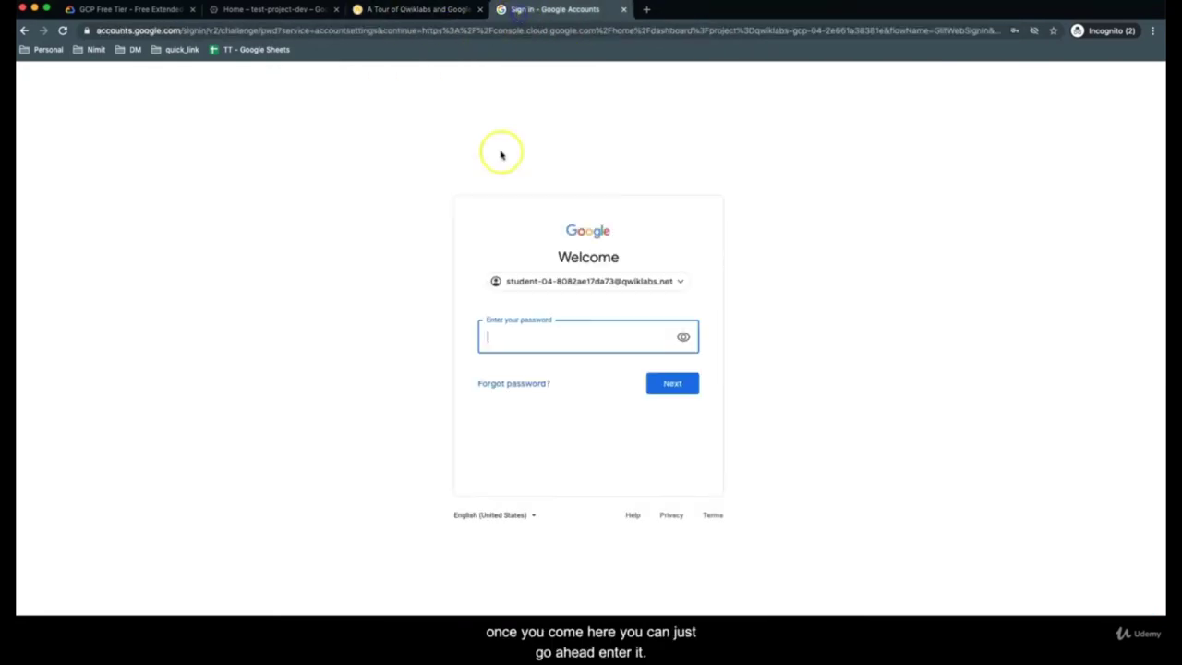
click(507, 338)
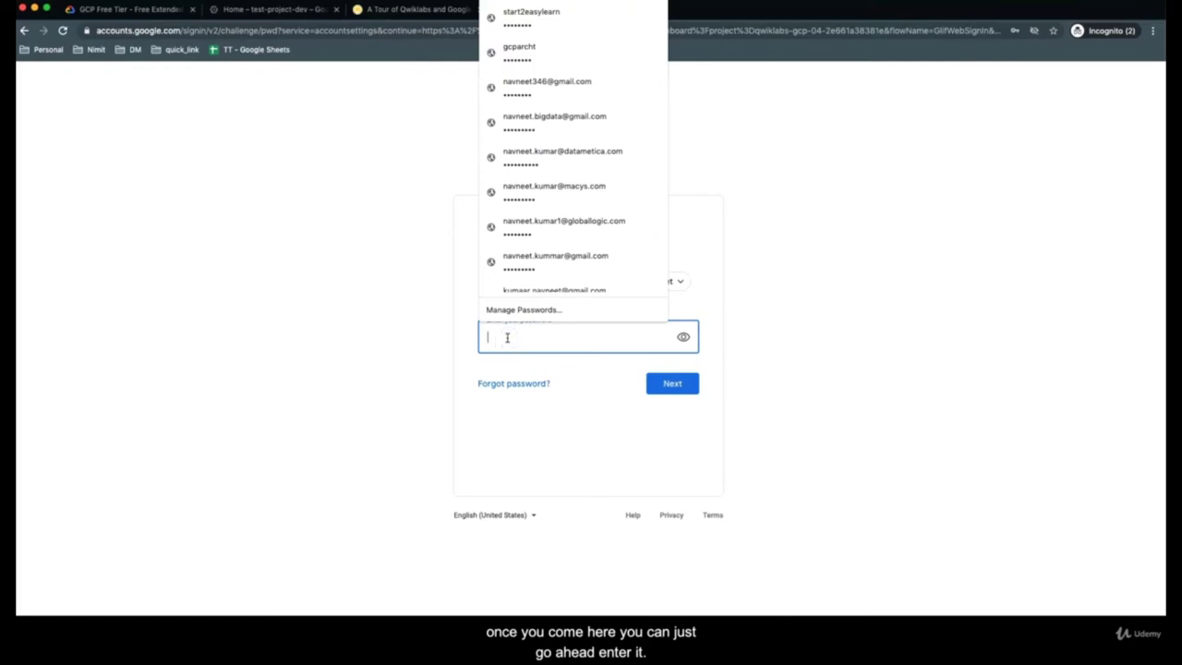
key(super+v)
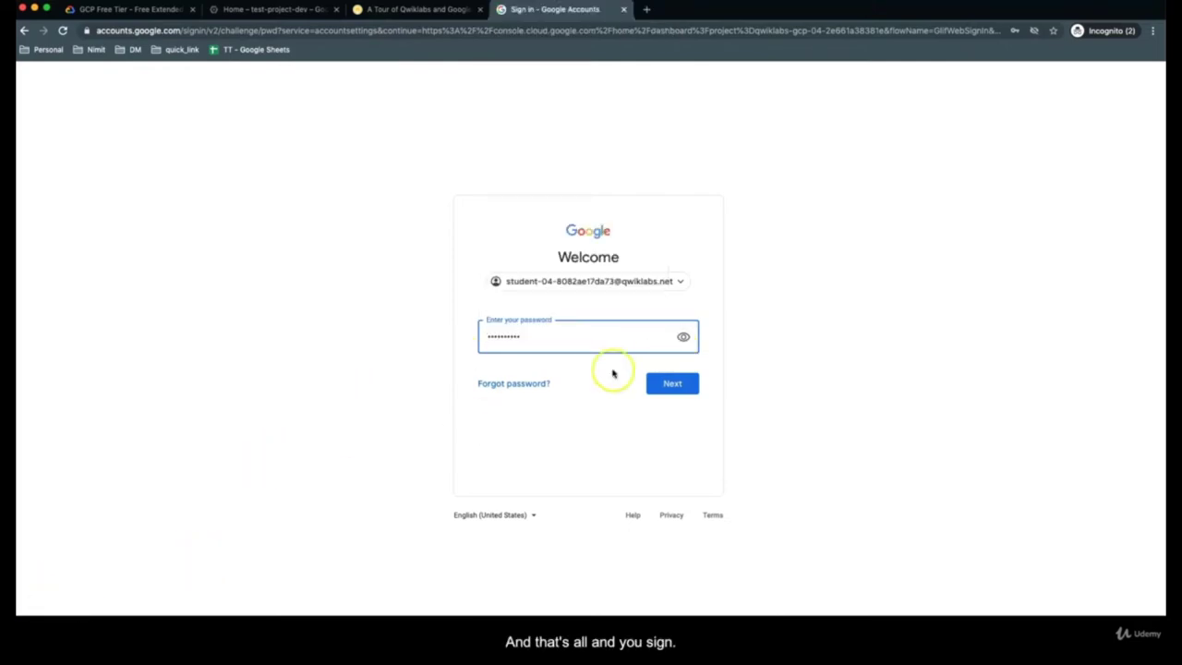
click(677, 387)
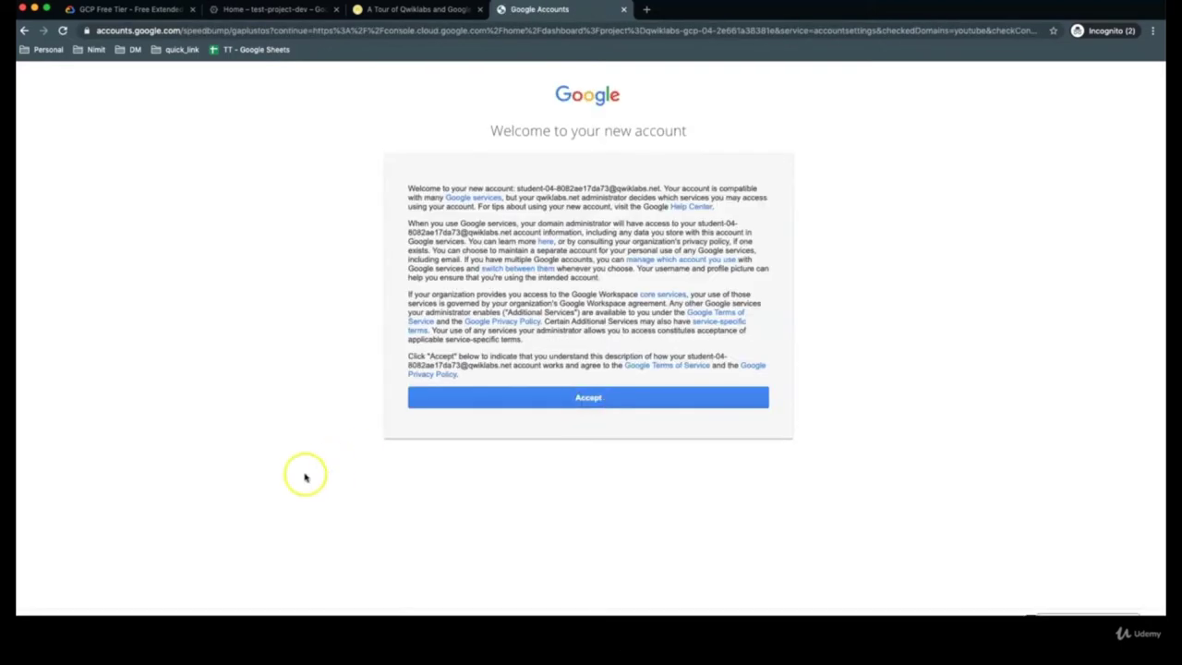
Complete the student account's first sign-in by accepting its welcome terms and recovery options and agreeing to the Google Cloud Platform Terms of Service
click(587, 397)
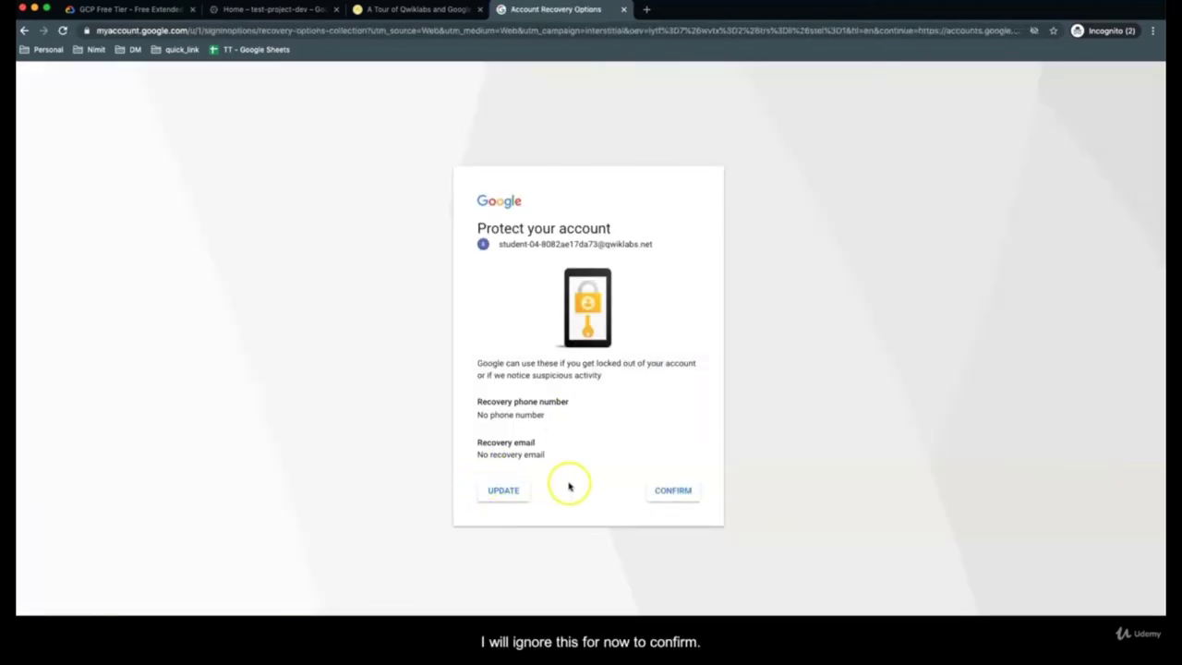
click(677, 490)
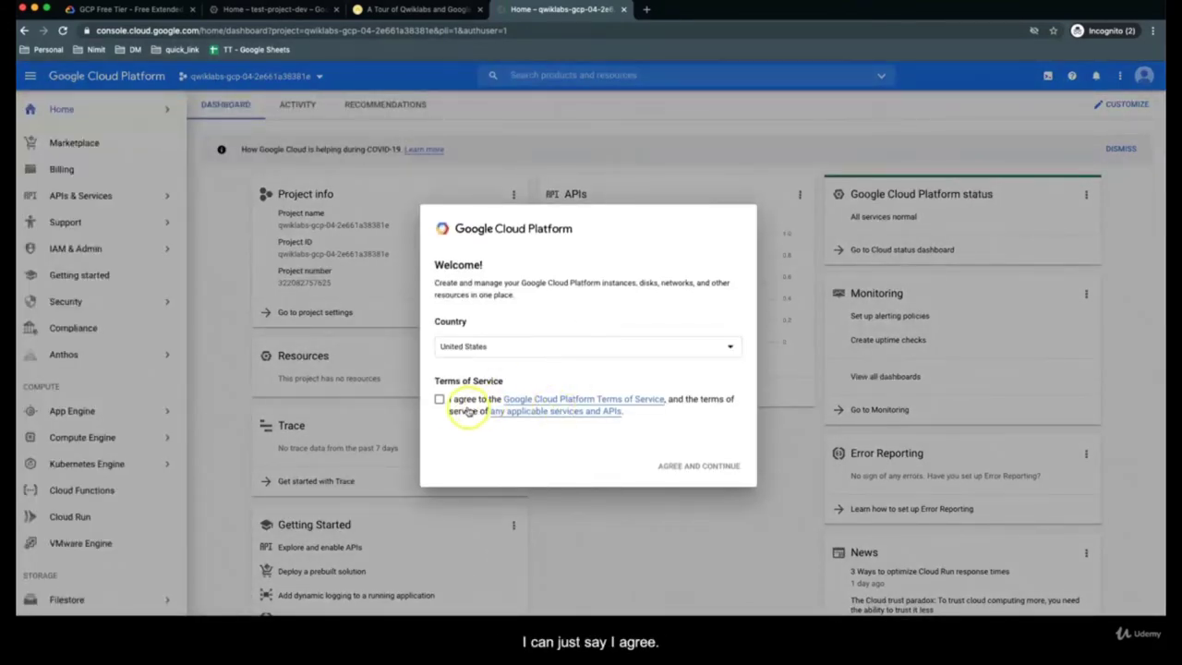
click(440, 400)
click(714, 466)
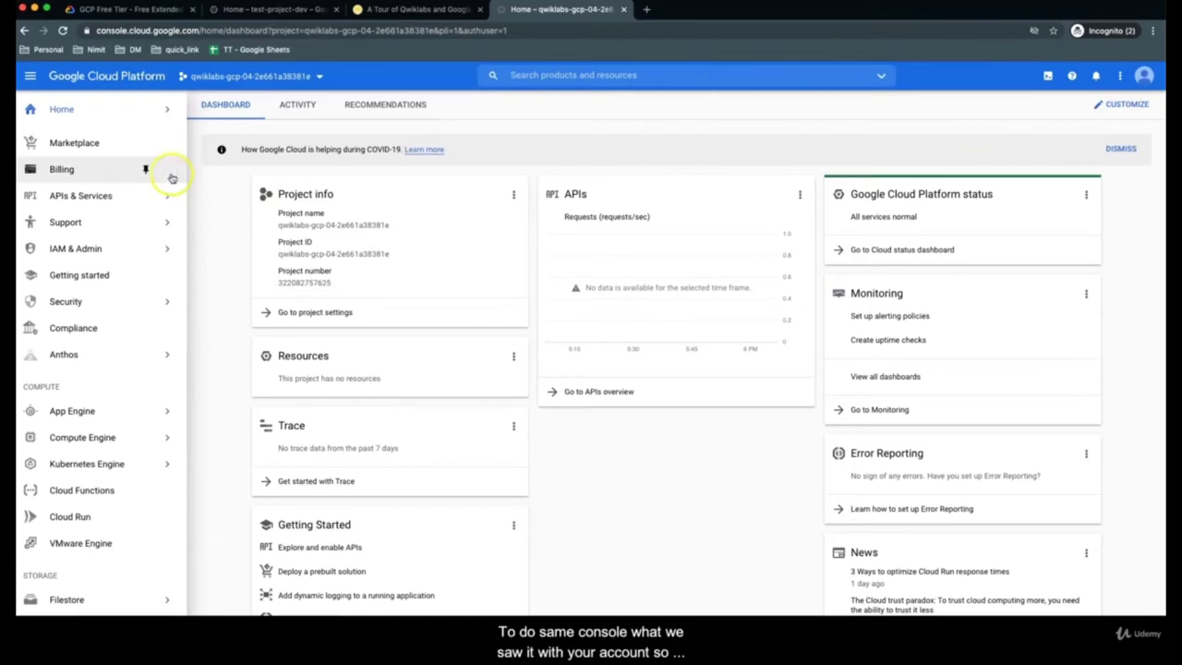
Compare the test-project-dev dashboard with the Qwiklabs project's console and look through the lab project's full list of services
click(236, 12)
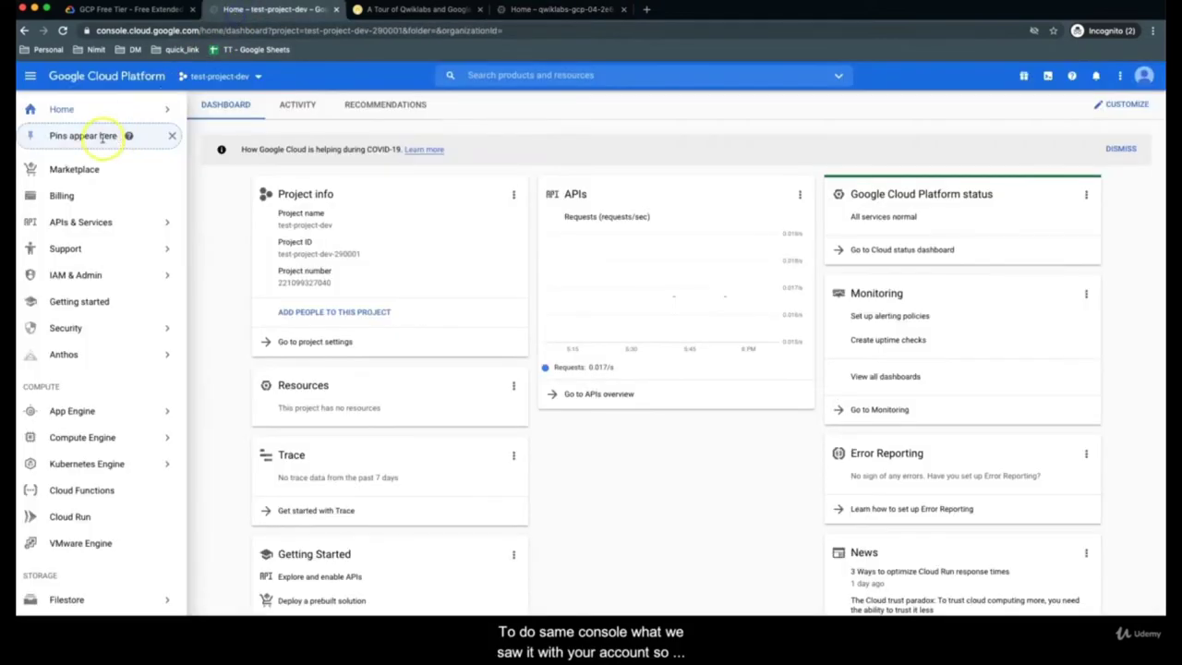
click(528, 12)
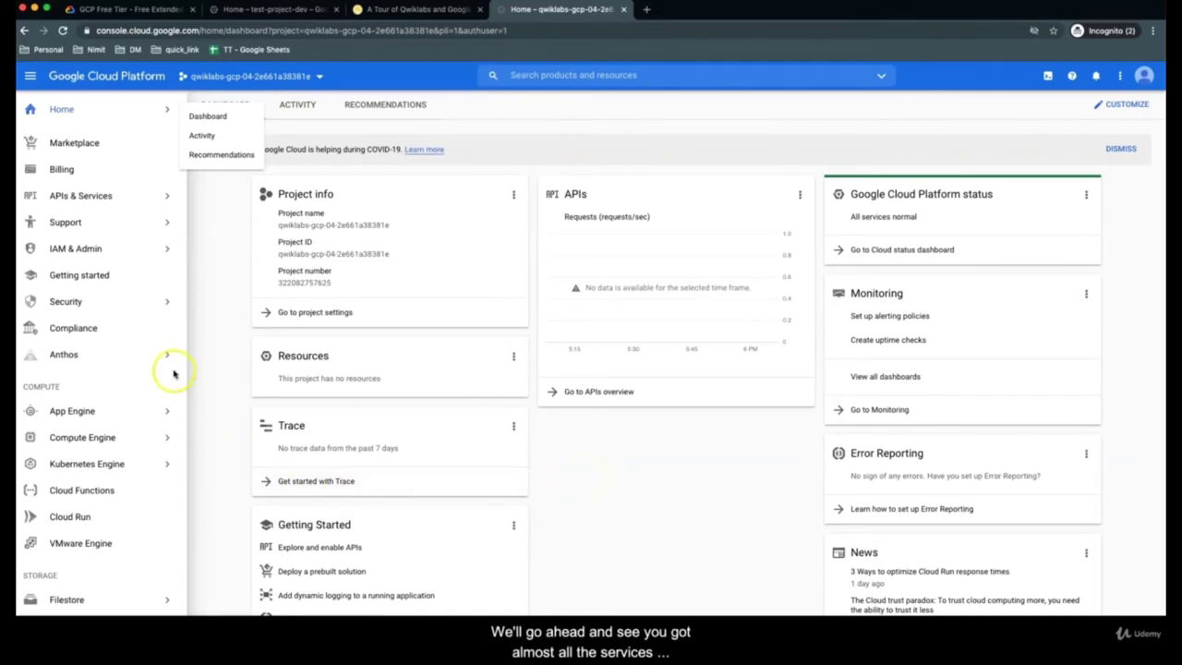
mouse_move(82, 199)
scroll(82, 198, down, 5)
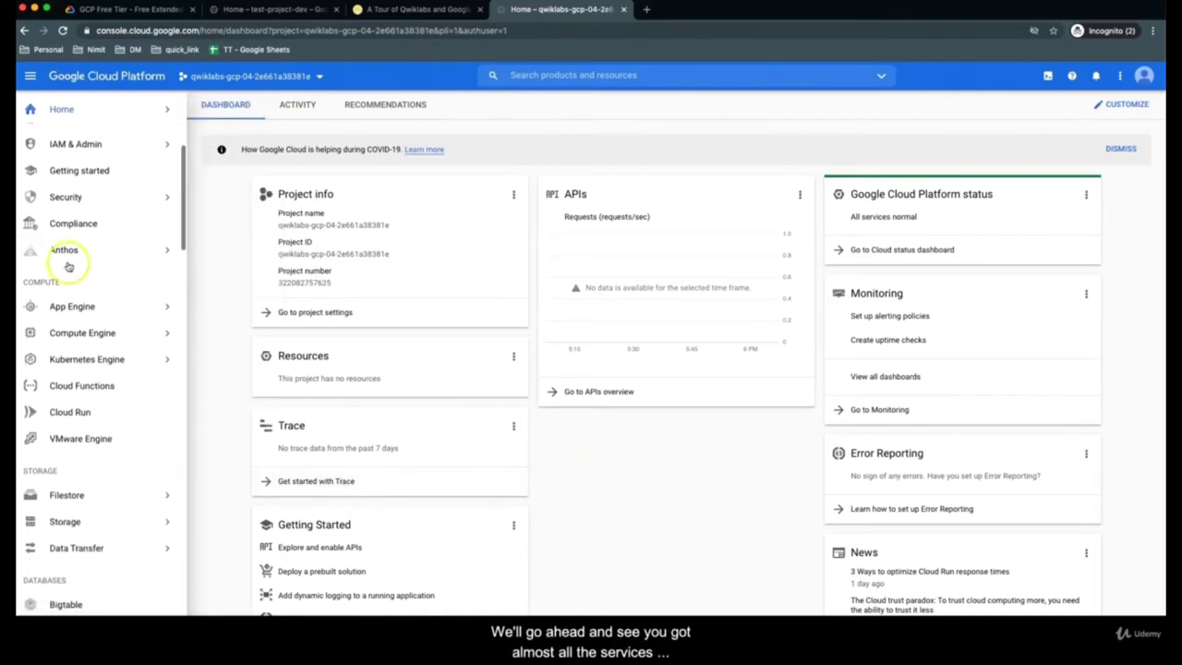
scroll(66, 355, down, 10)
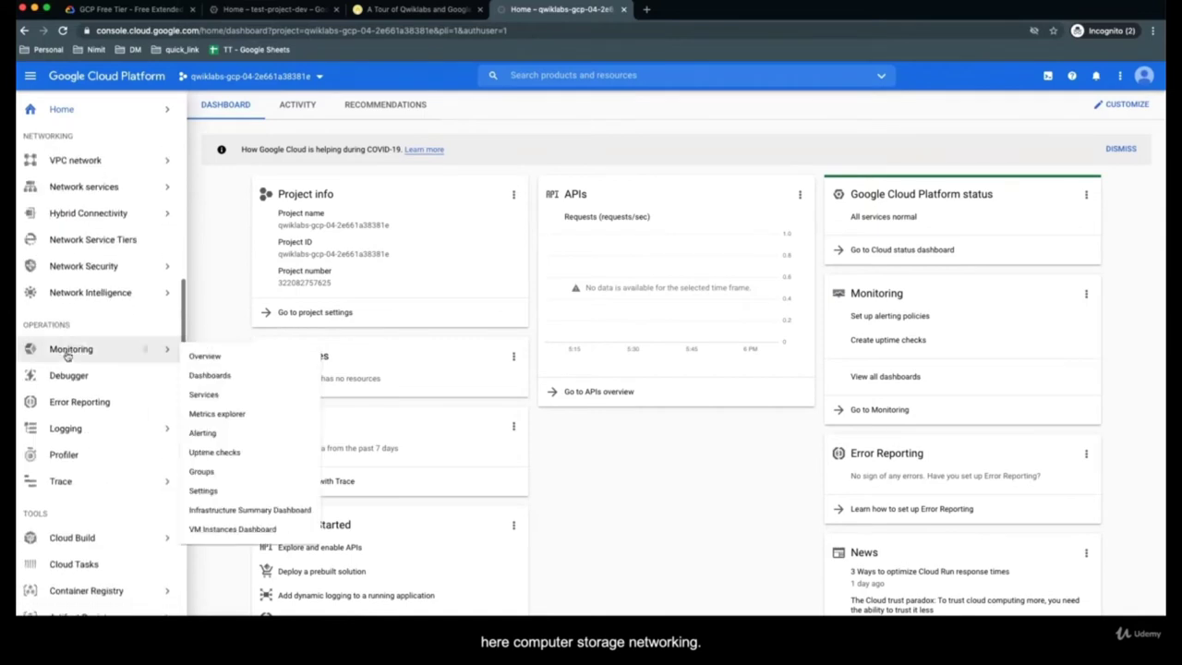
scroll(67, 356, down, 10)
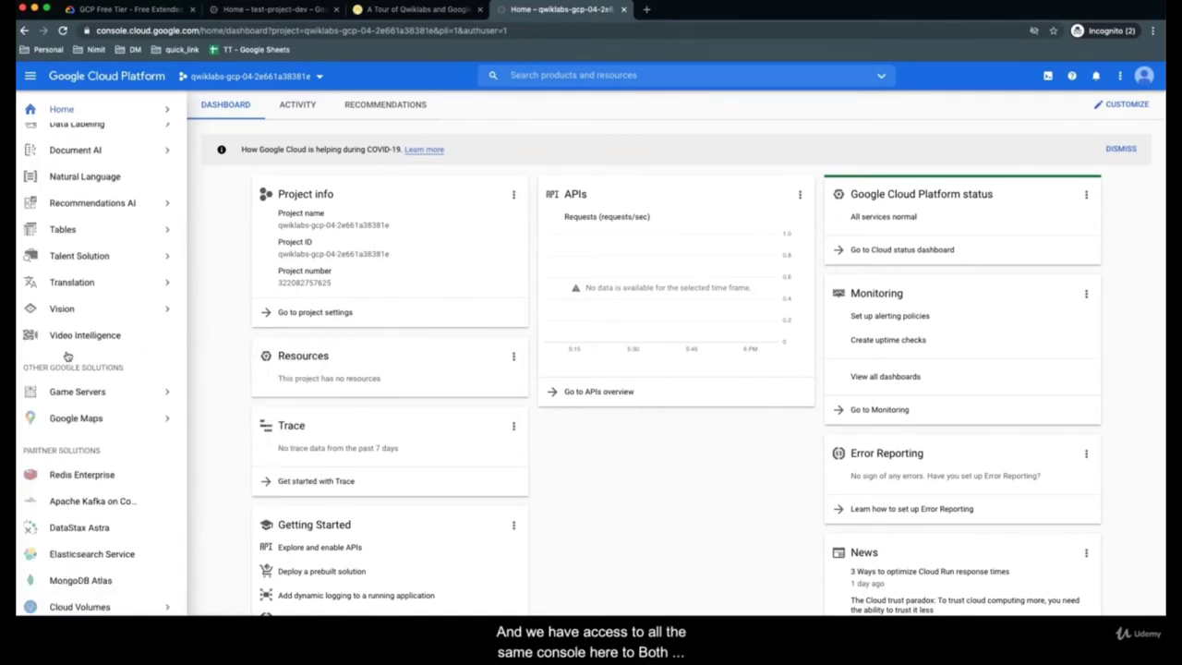
scroll(67, 356, up, 15)
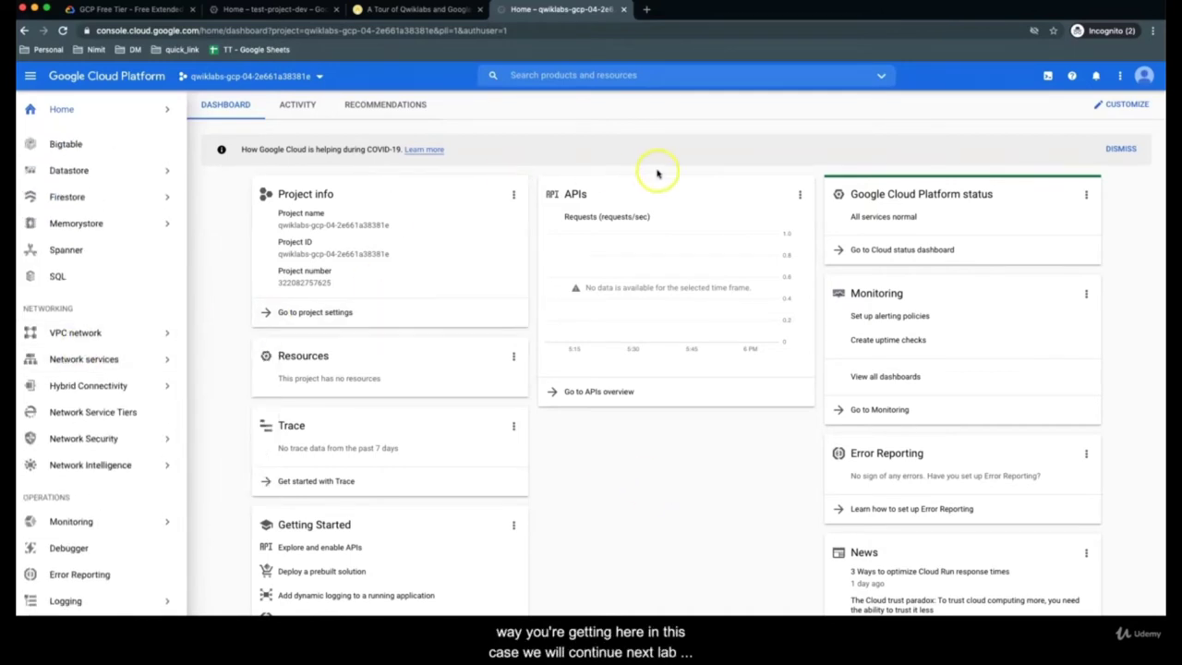
click(693, 115)
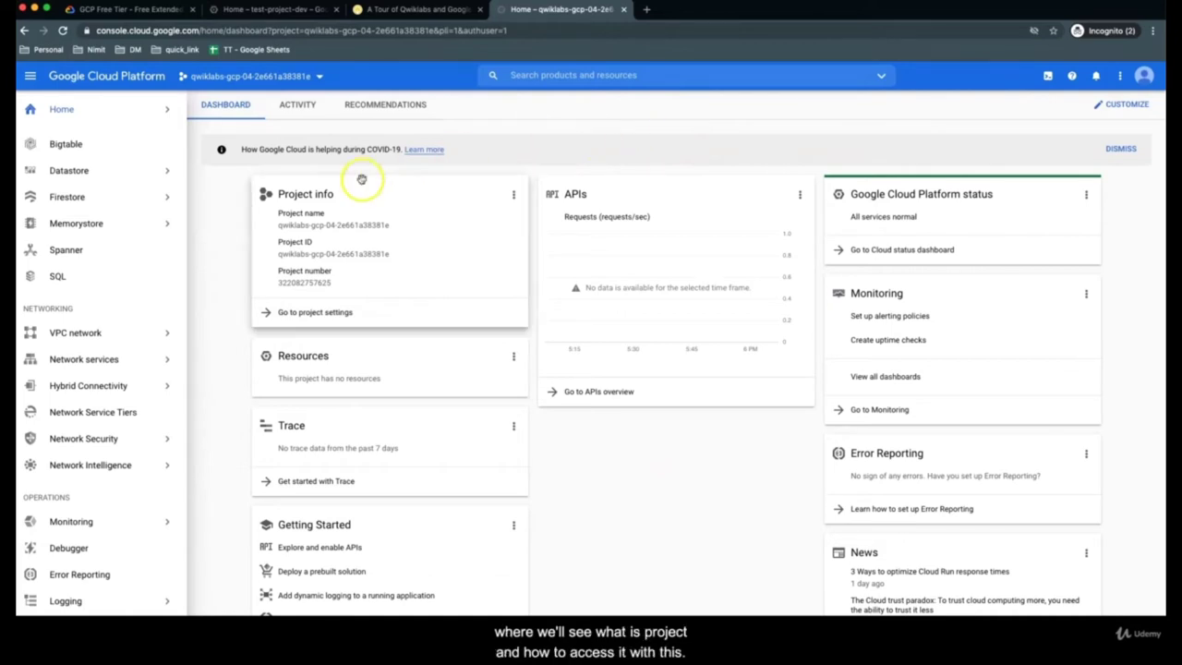
mouse_move(129, 360)
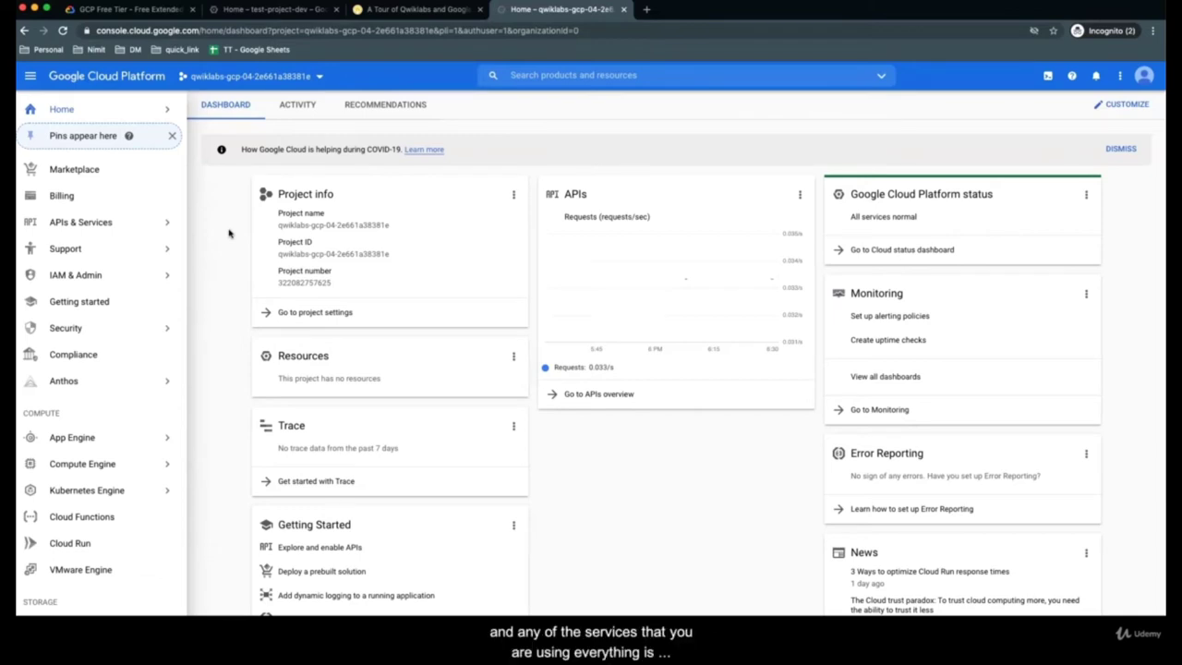
Examine the project name, project ID and project number in the dashboard's project information
mouse_move(111, 245)
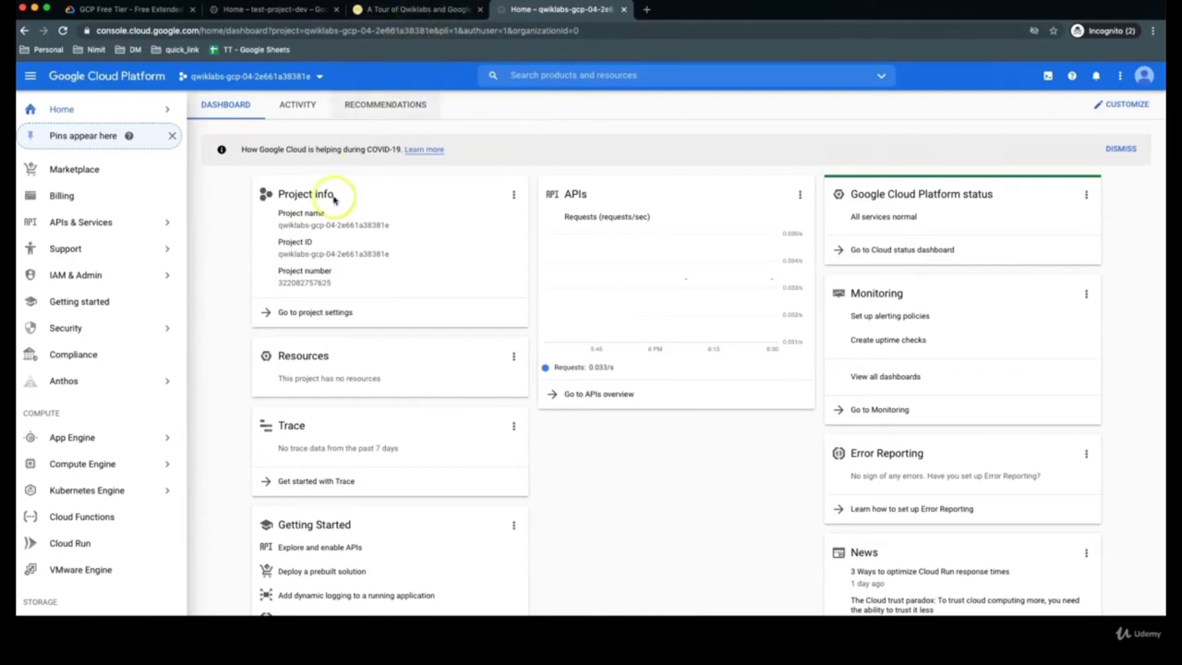
click(280, 255)
drag(308, 249, 388, 255)
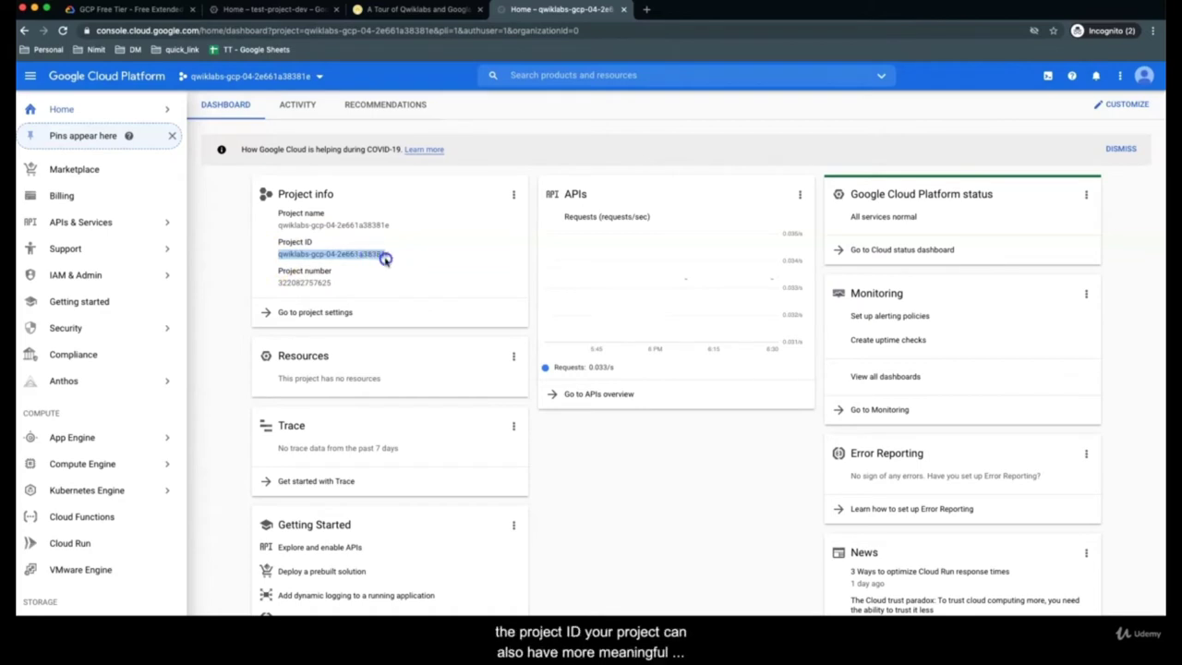
click(280, 225)
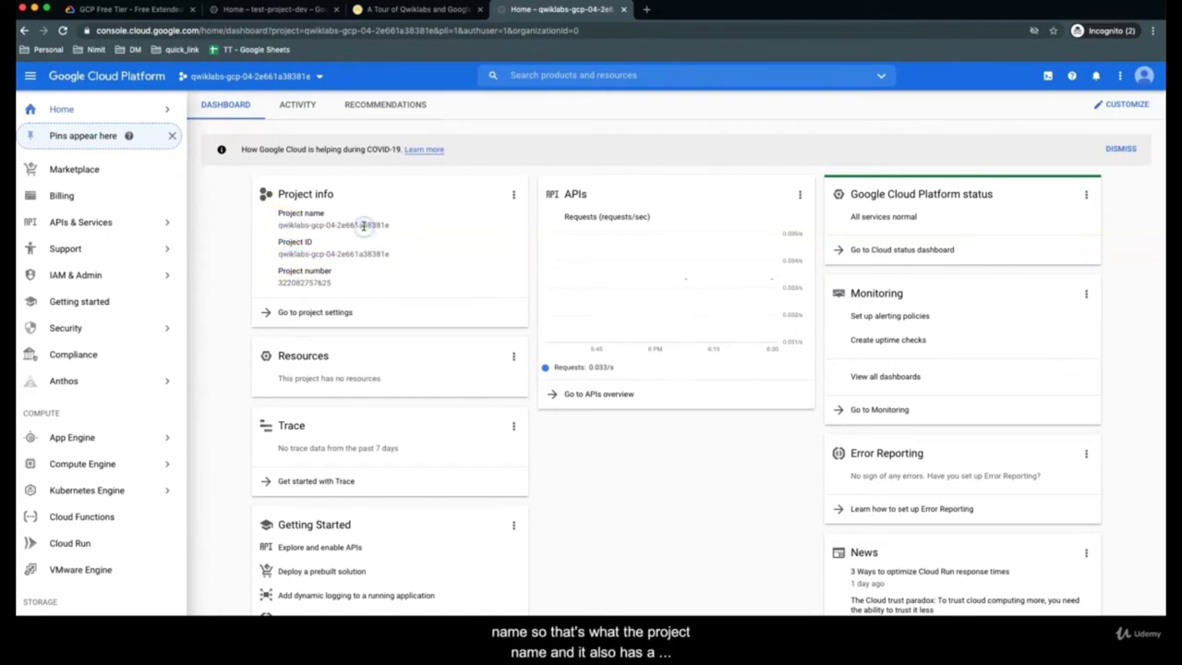
click(305, 283)
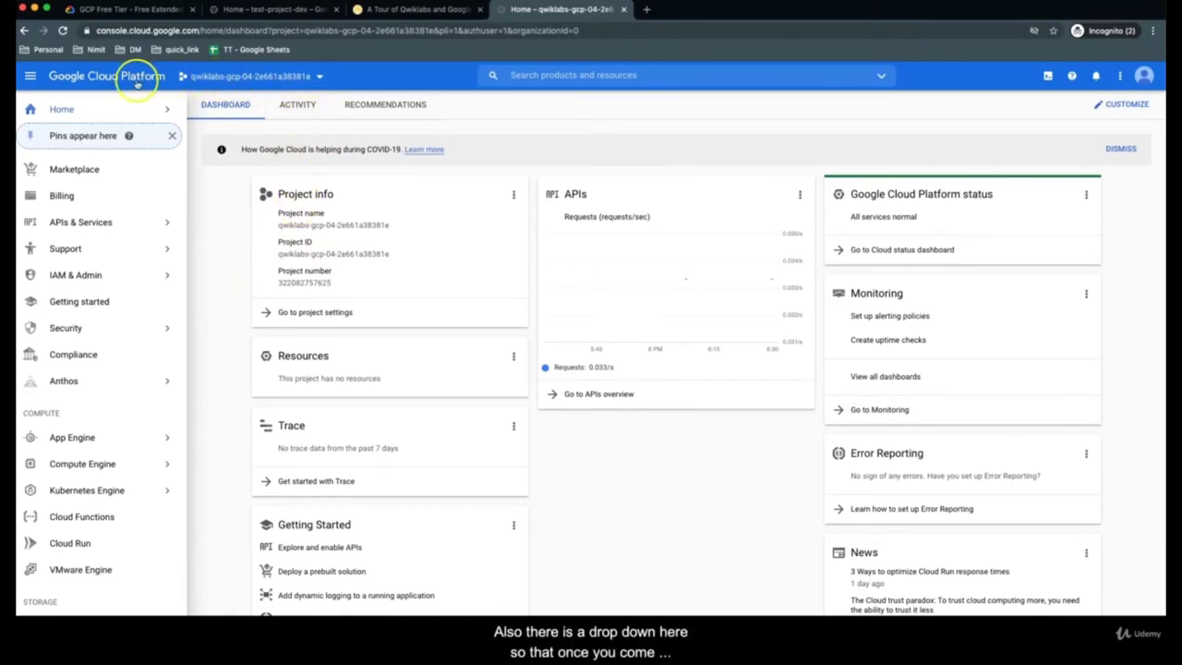
Review the full list of available projects and inspect the New Project form without creating a project
click(319, 77)
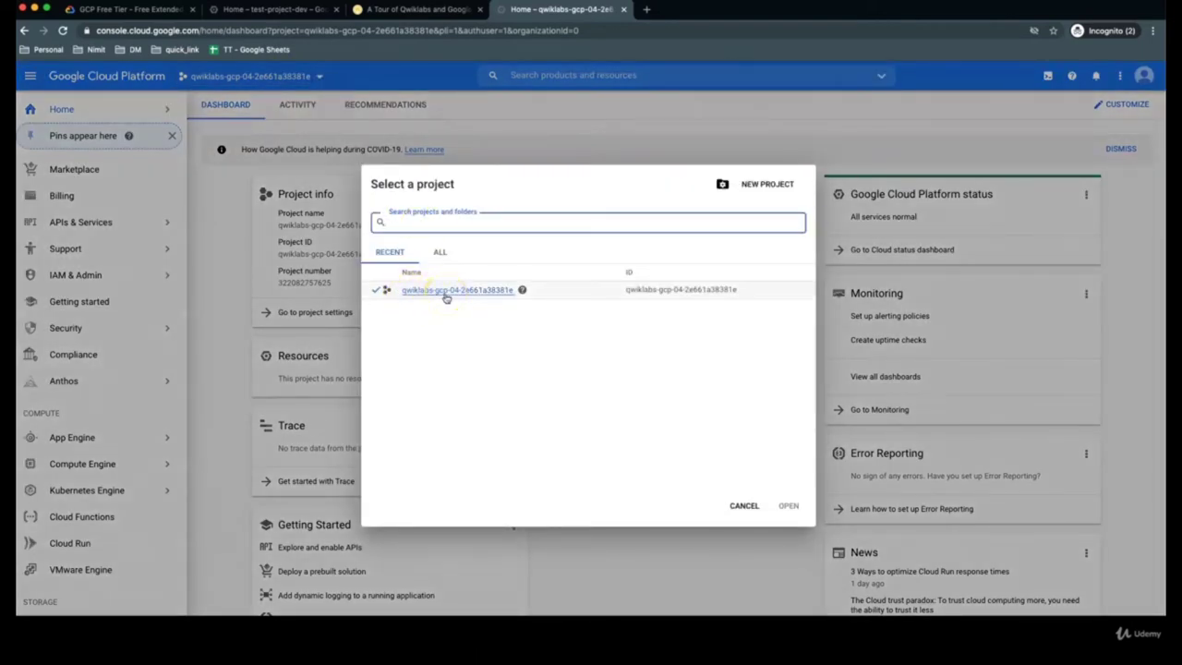
click(440, 252)
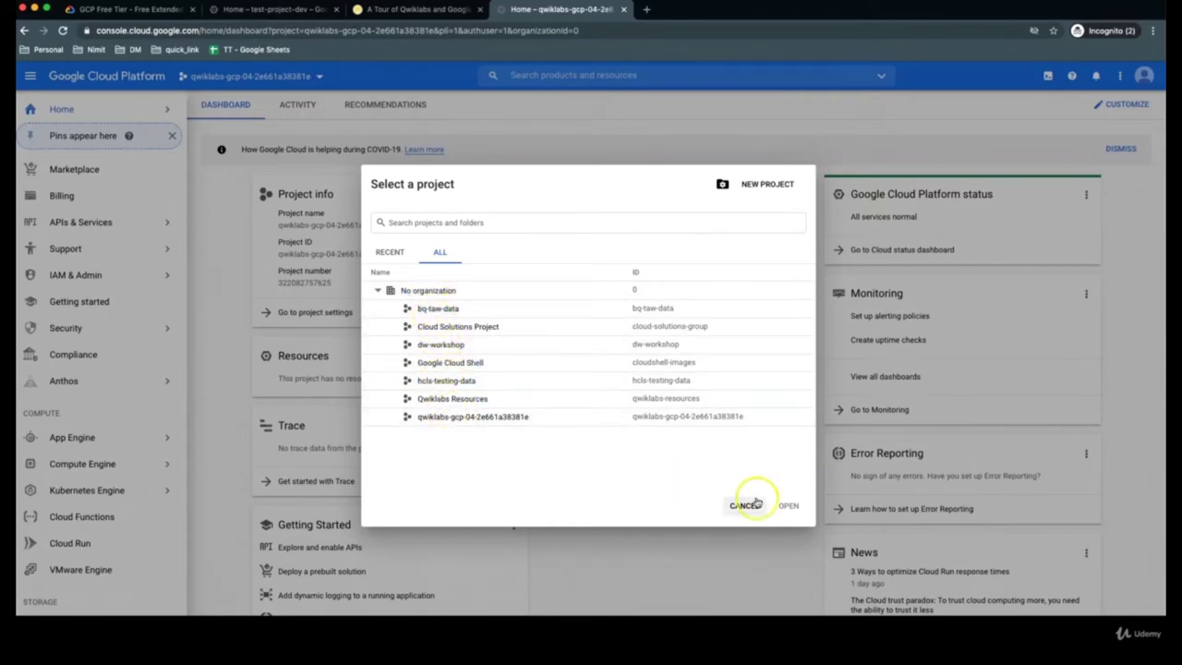
click(757, 186)
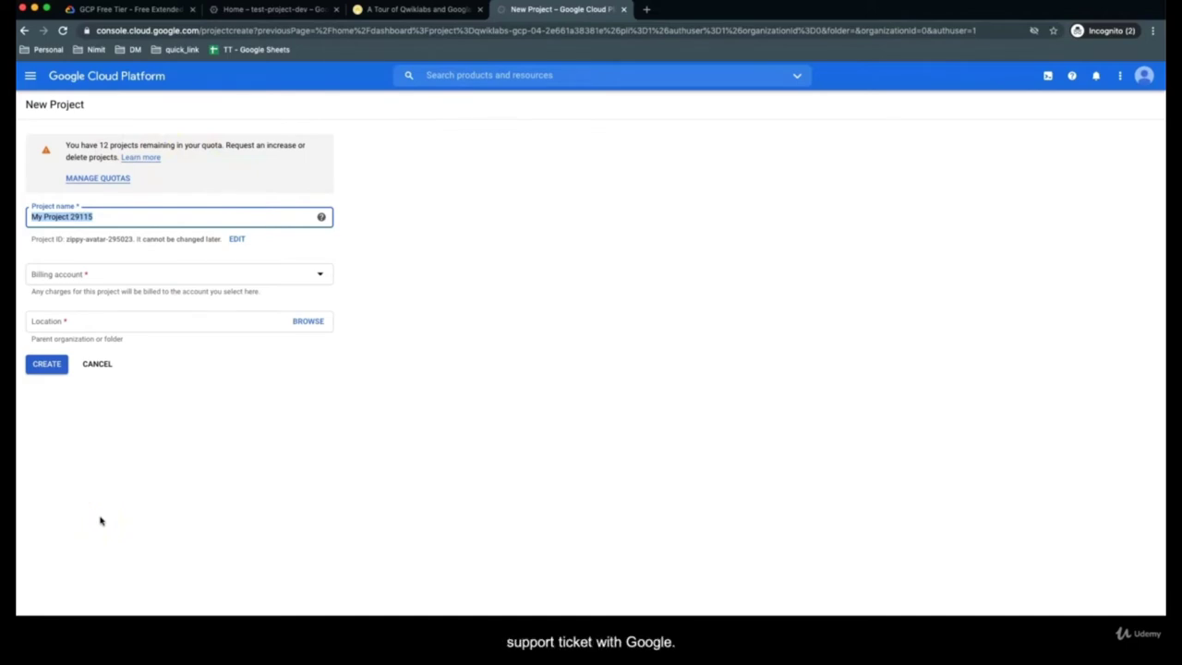
click(97, 367)
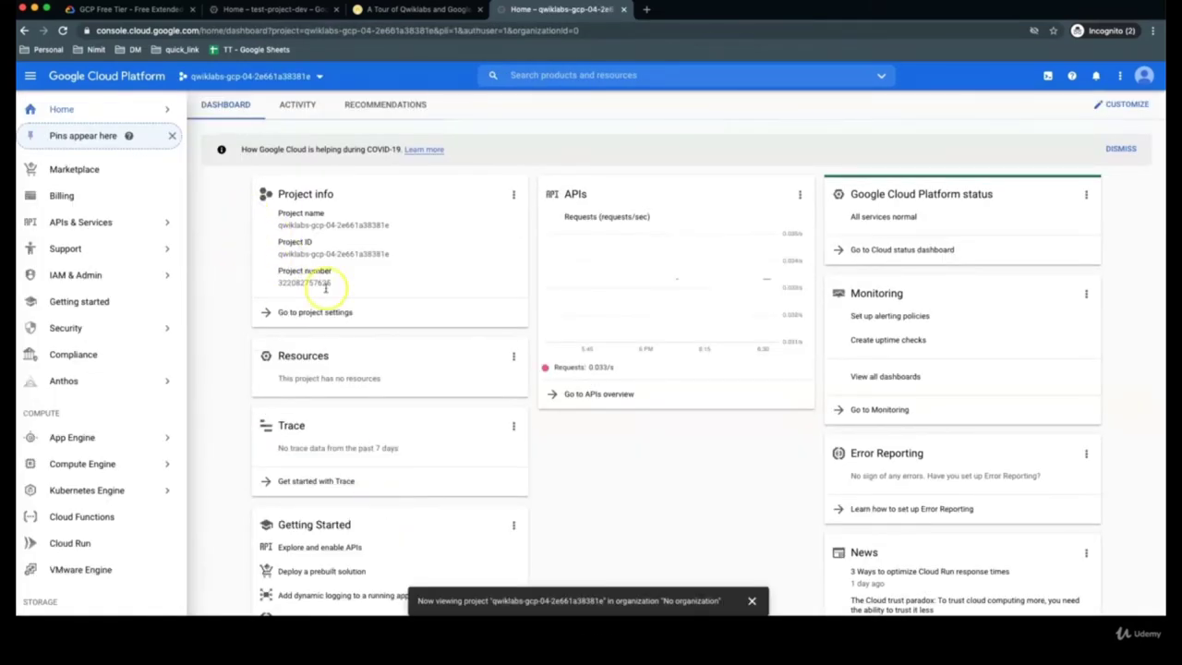
Examine the lab project's settings, including its move and shut-down options, and return to the dashboard
click(323, 319)
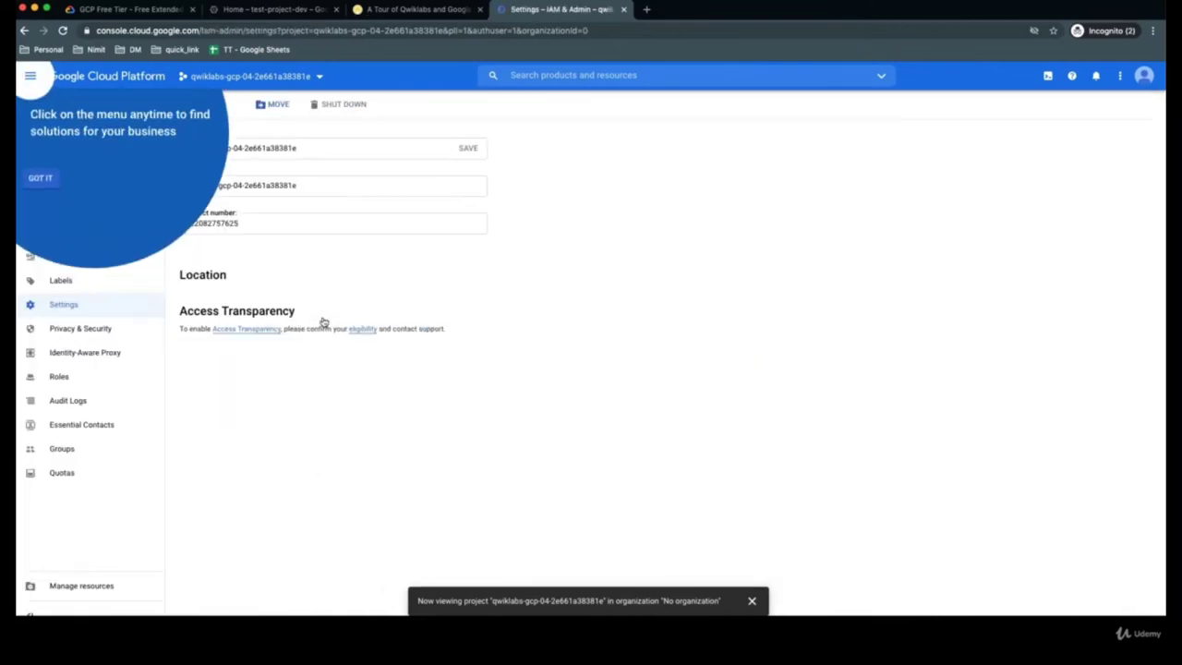
click(39, 178)
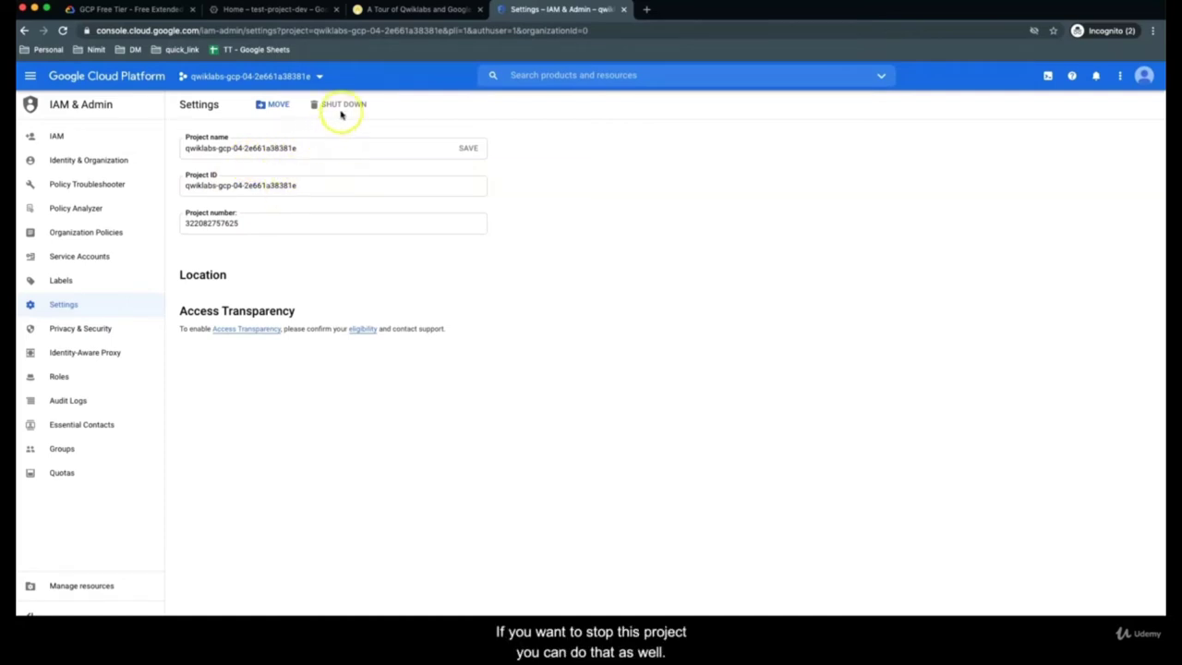
mouse_move(343, 107)
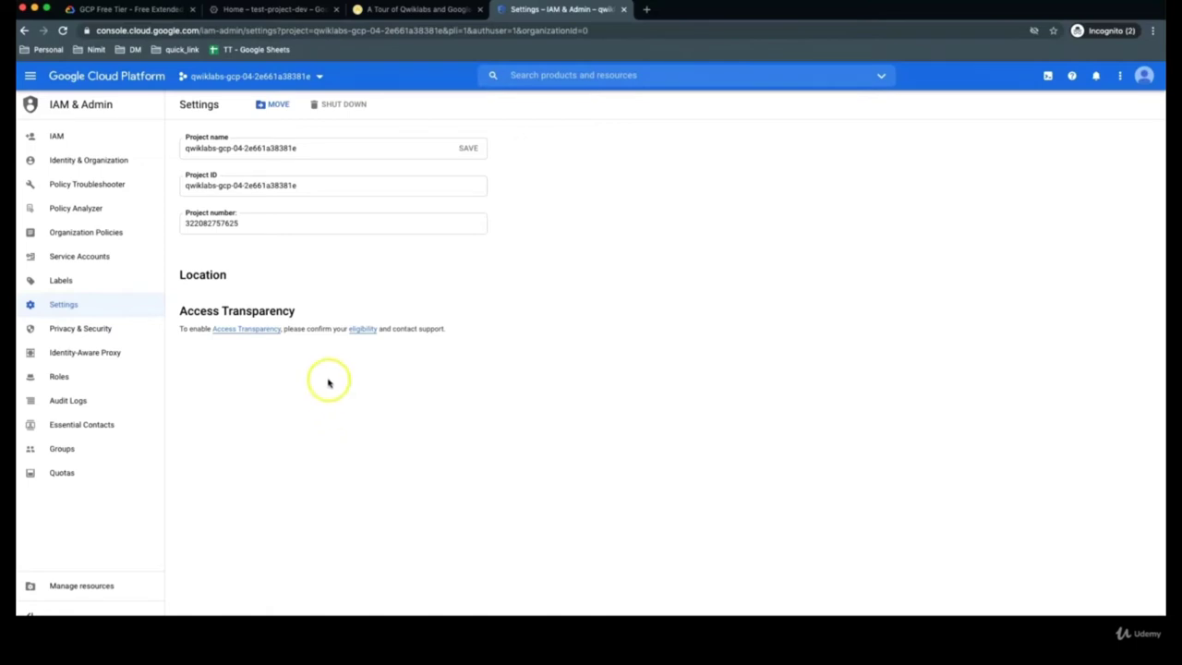
click(276, 109)
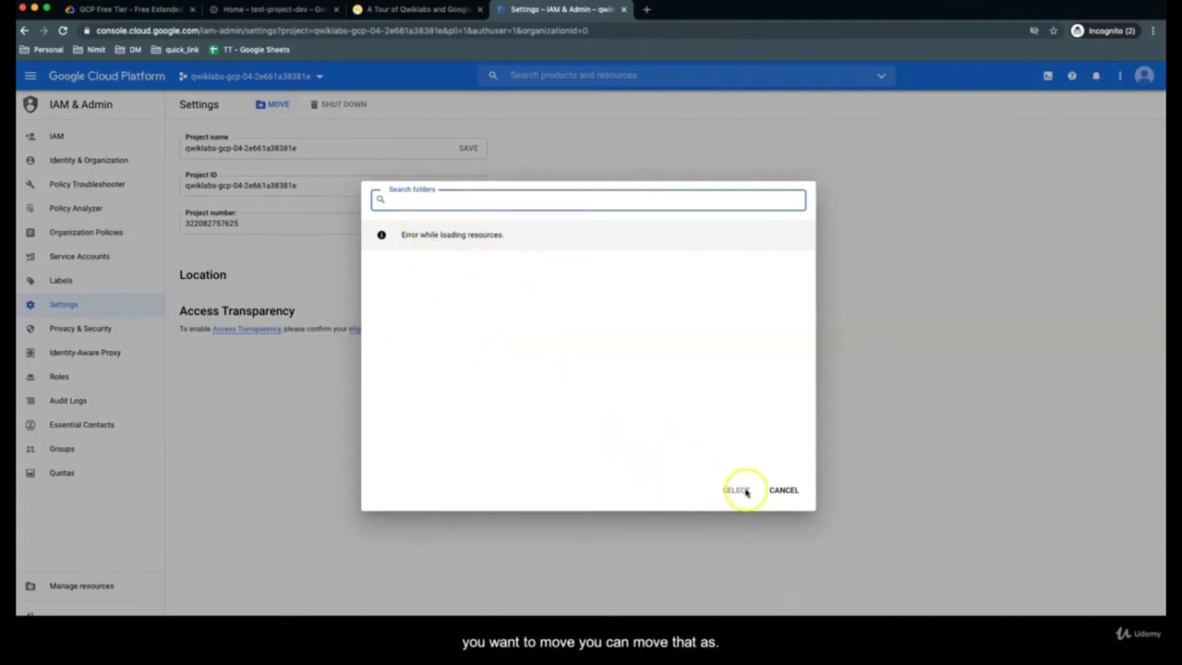
click(784, 490)
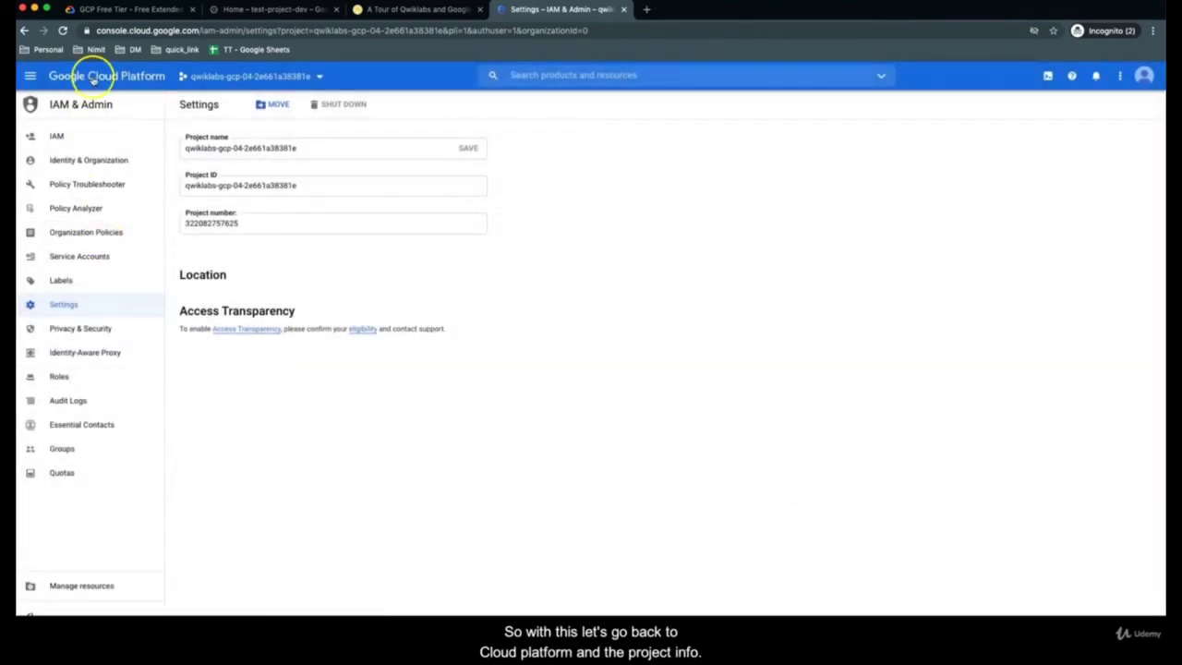
click(83, 82)
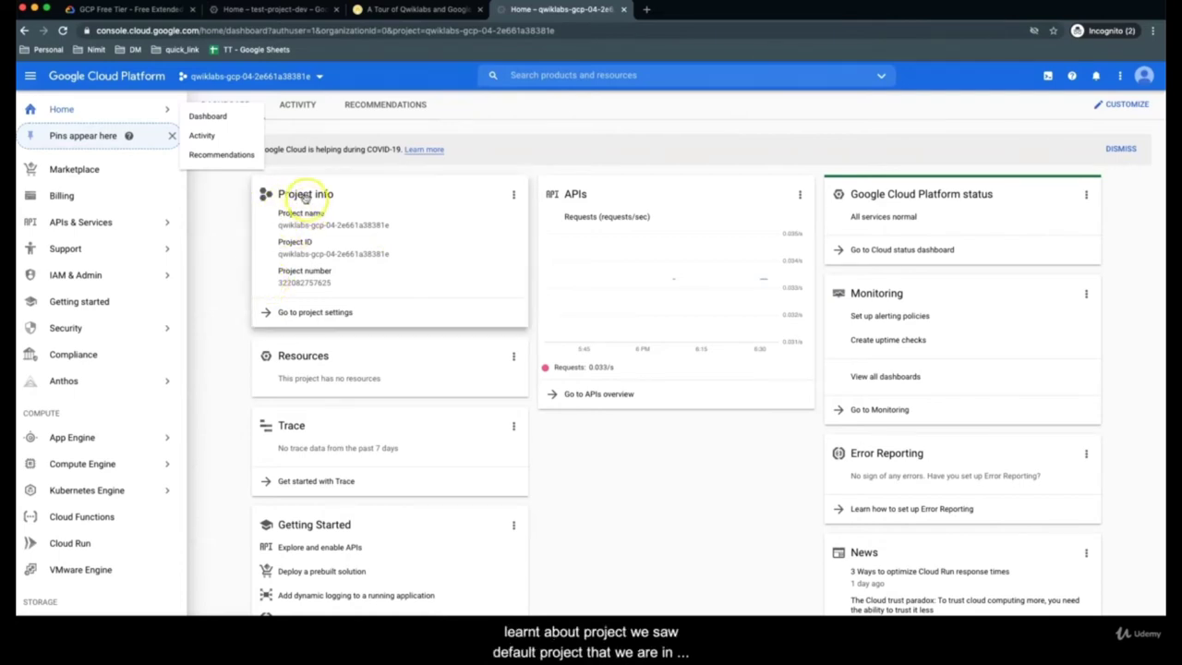
Check the recent projects and all projects under No organization, keeping the current lab project open
click(263, 77)
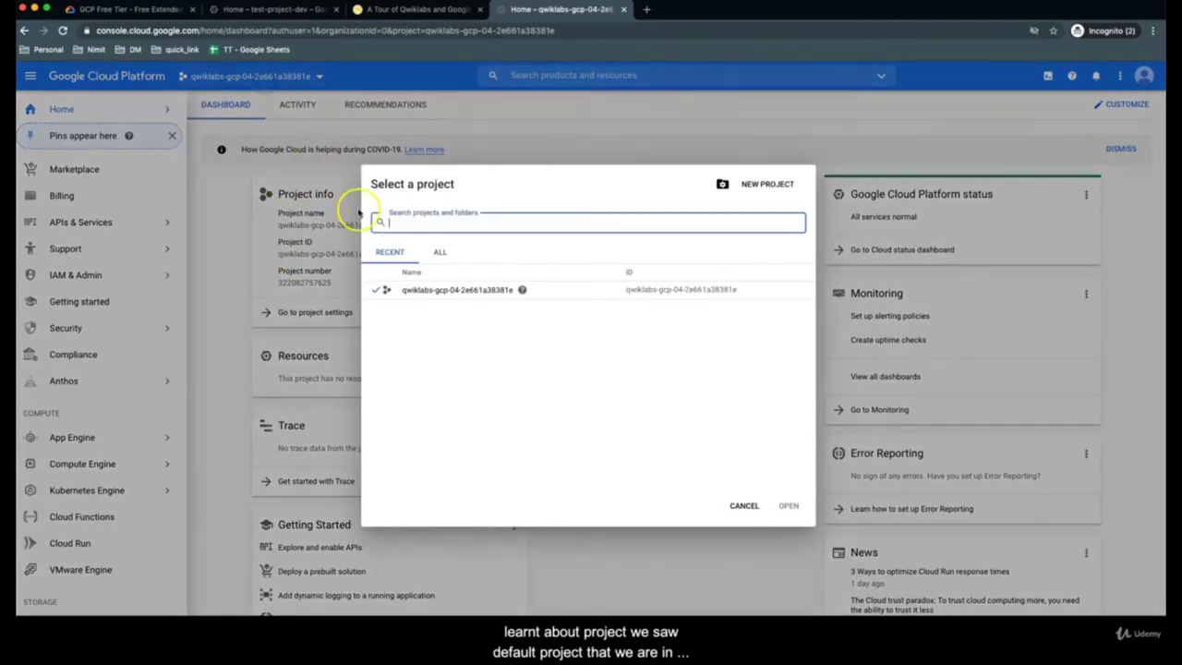
click(441, 253)
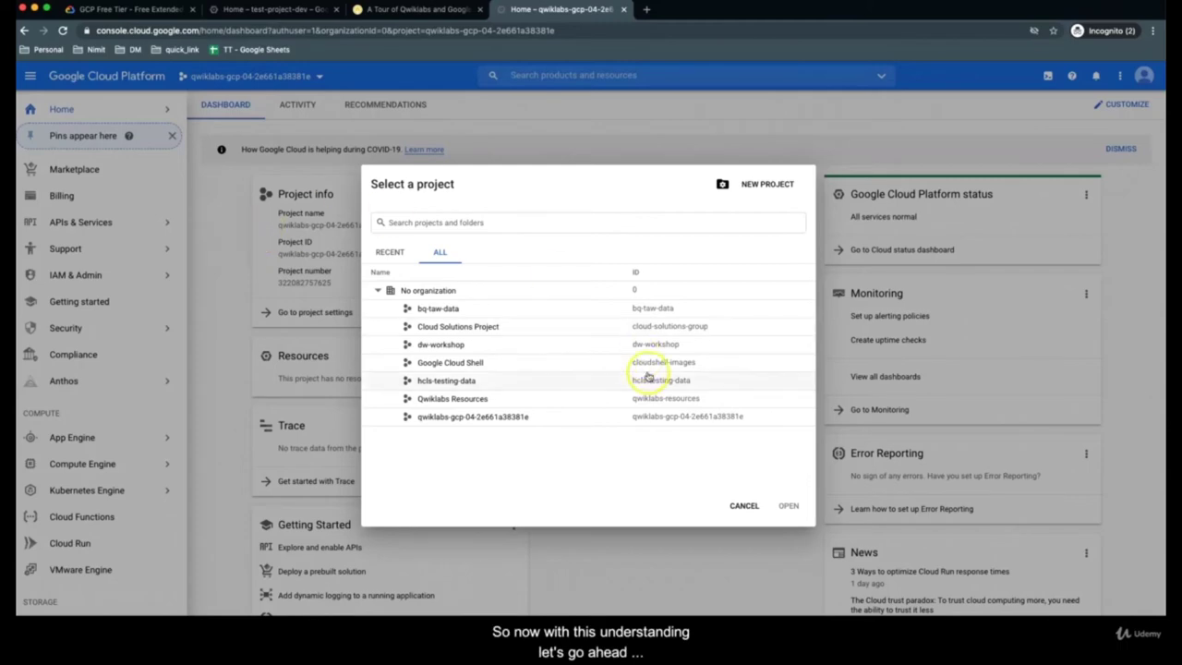
click(742, 506)
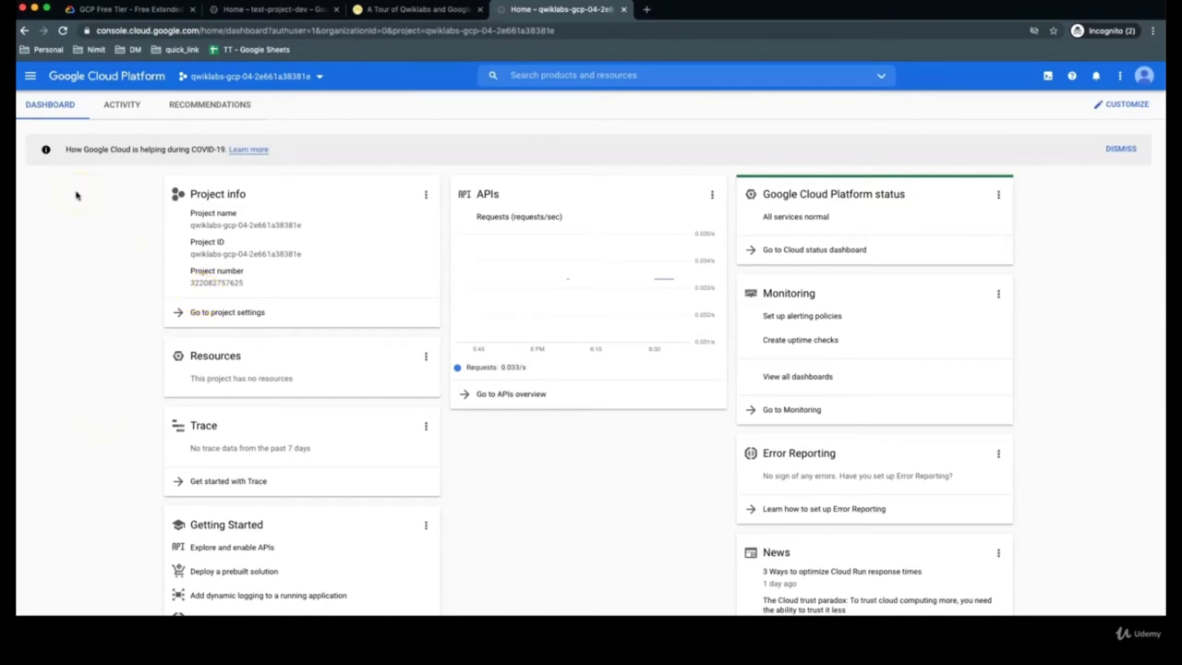
Browse the console's service categories from Marketplace down through Compute, Storage, Databases and Networking
click(31, 77)
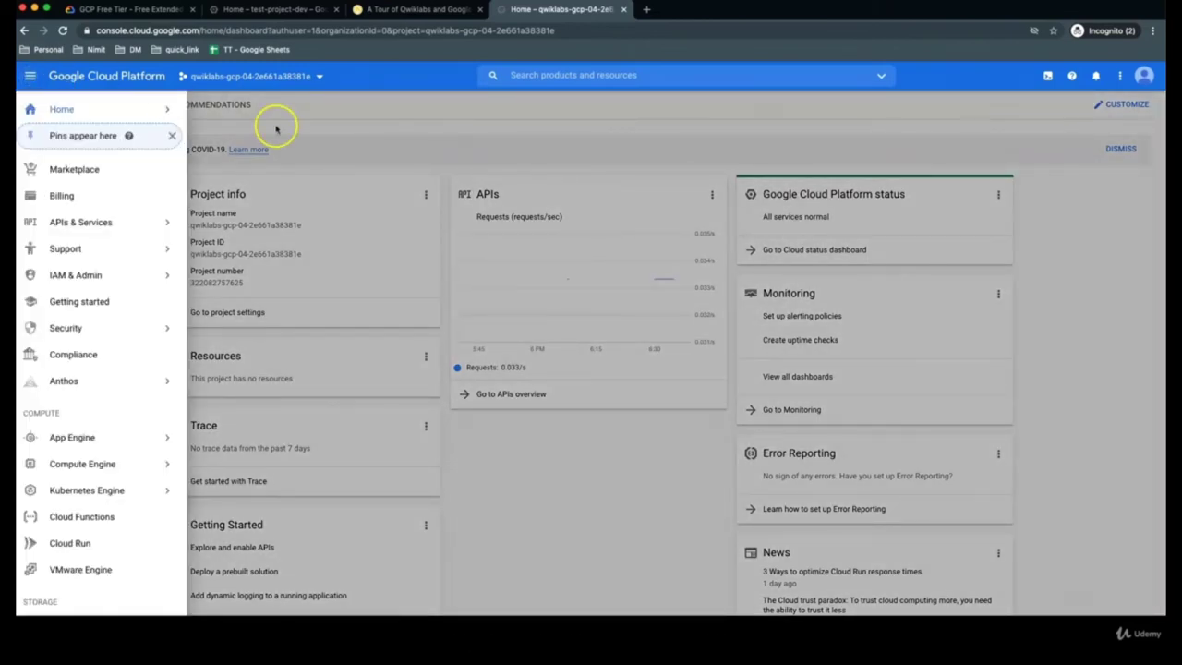
click(32, 78)
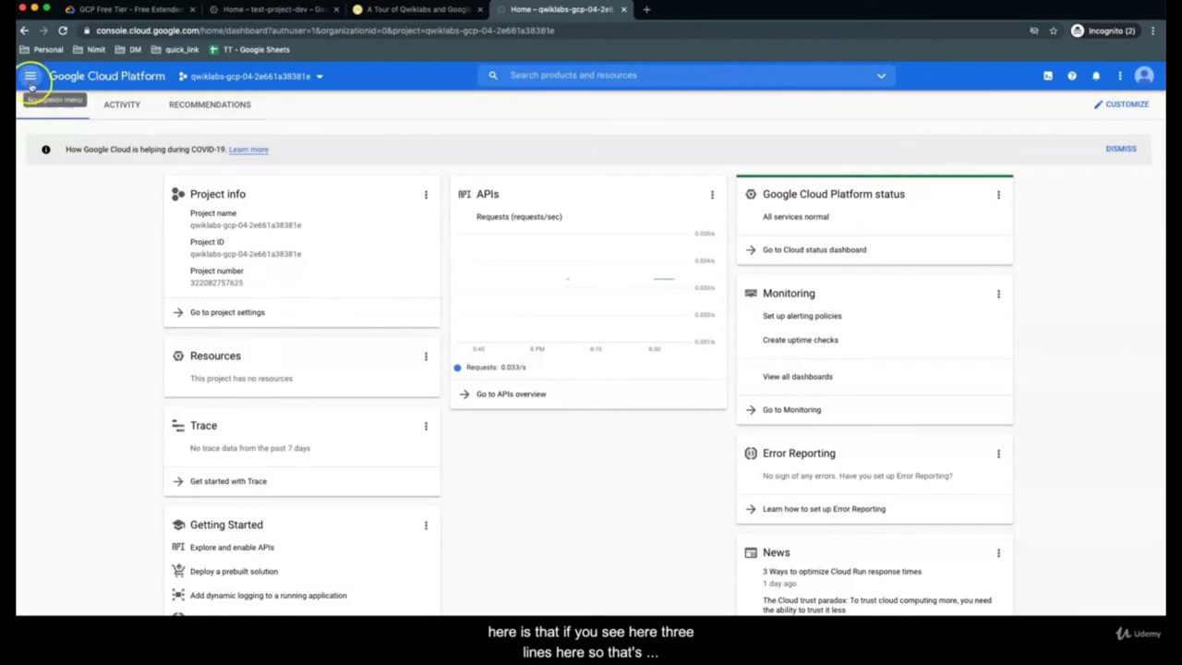
click(31, 79)
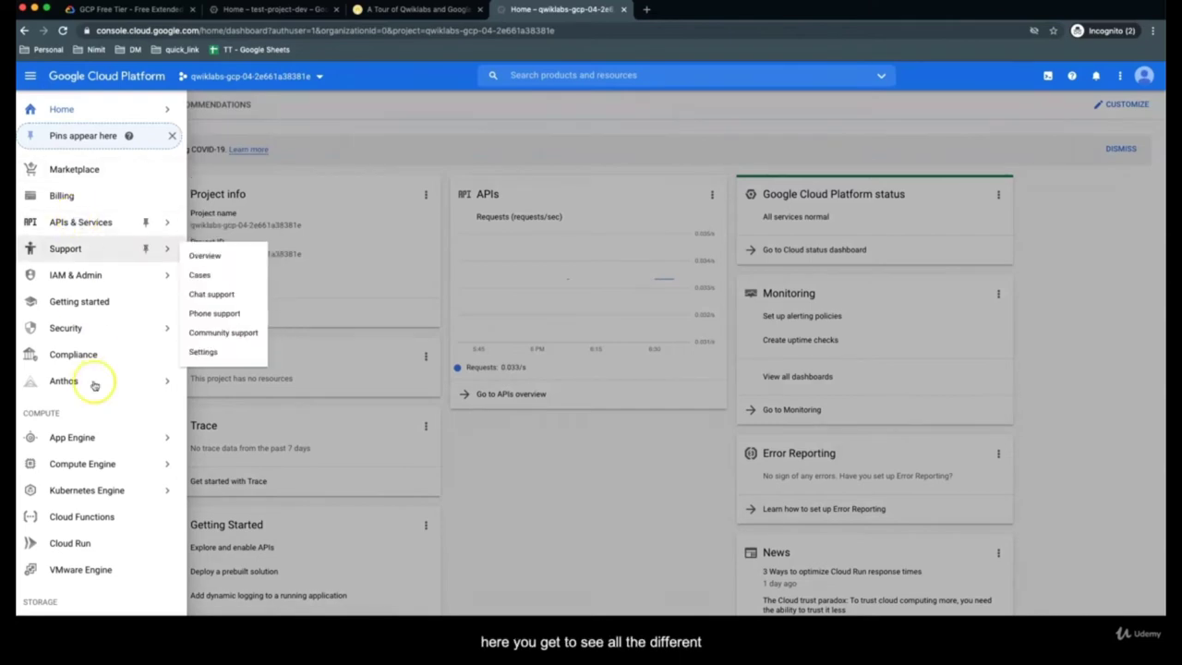
mouse_move(95, 384)
scroll(94, 385, down, 8)
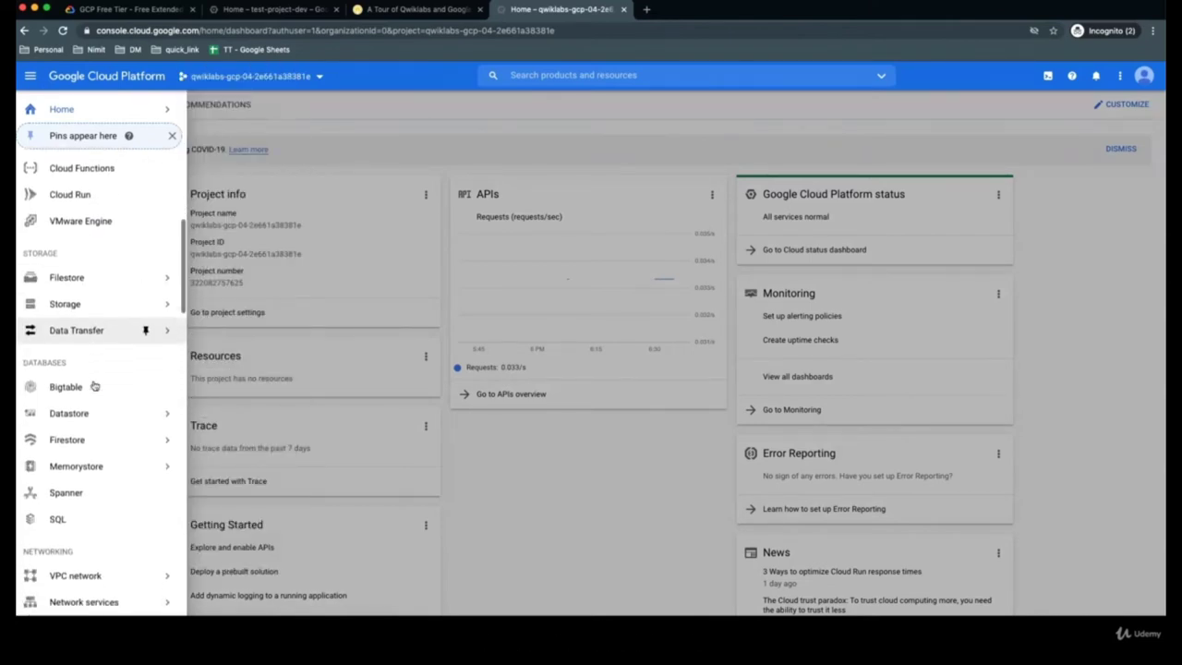
scroll(94, 385, up, 8)
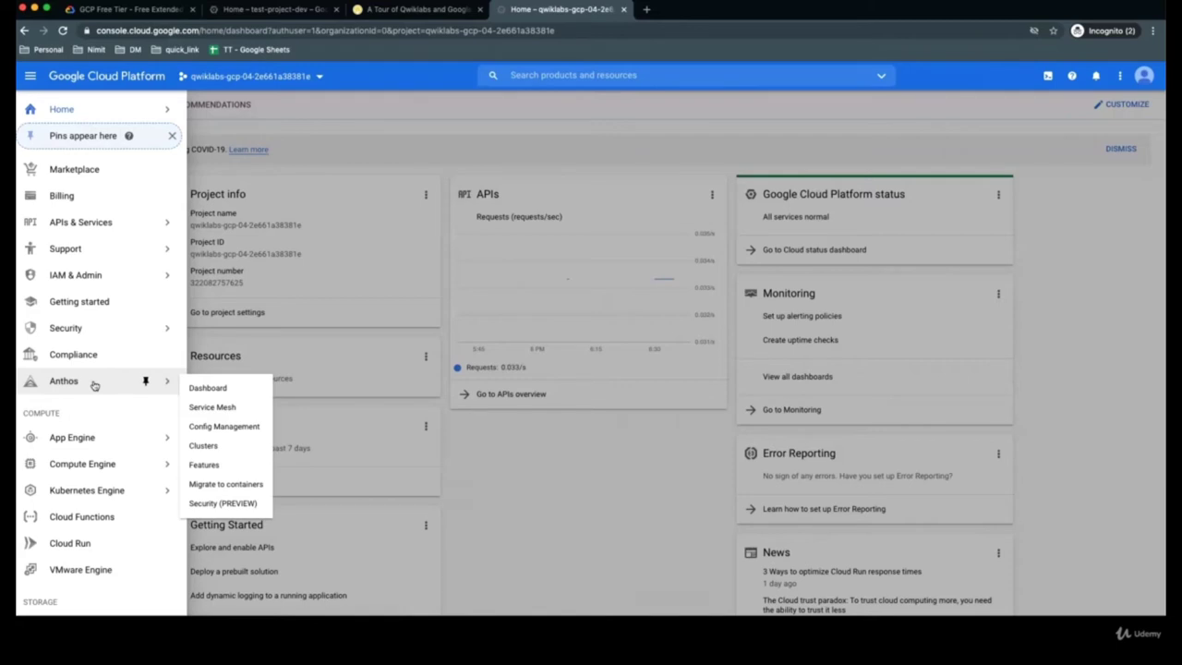
click(31, 78)
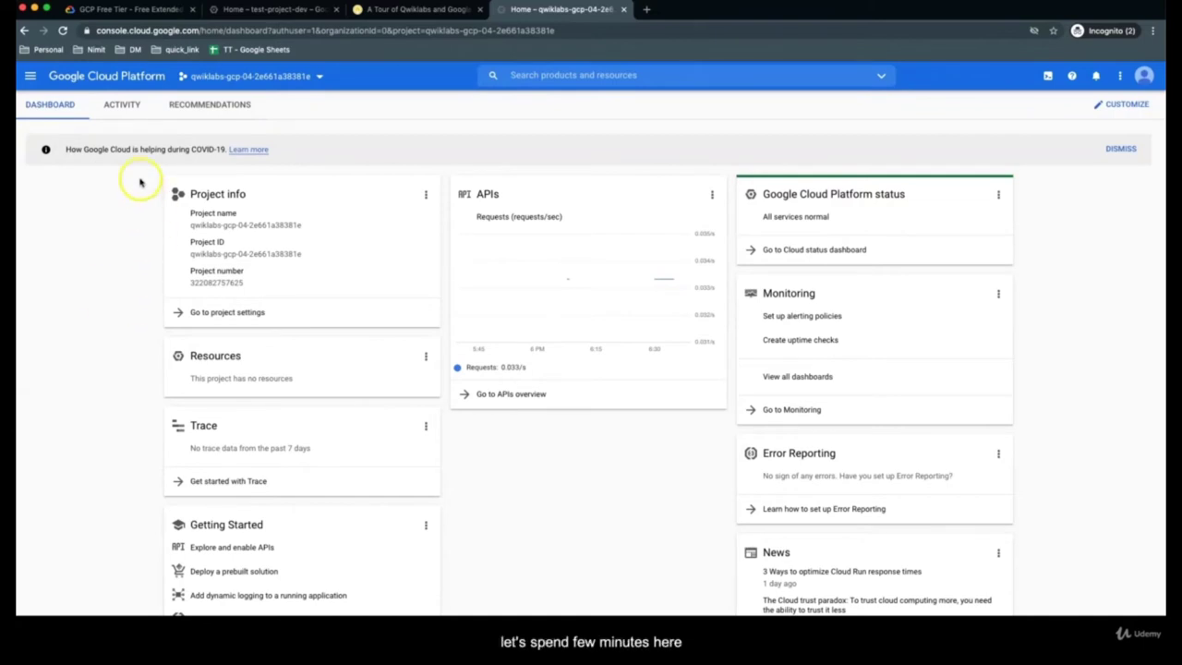
Pin Cloud Functions as a favourite service in the console navigation
click(29, 76)
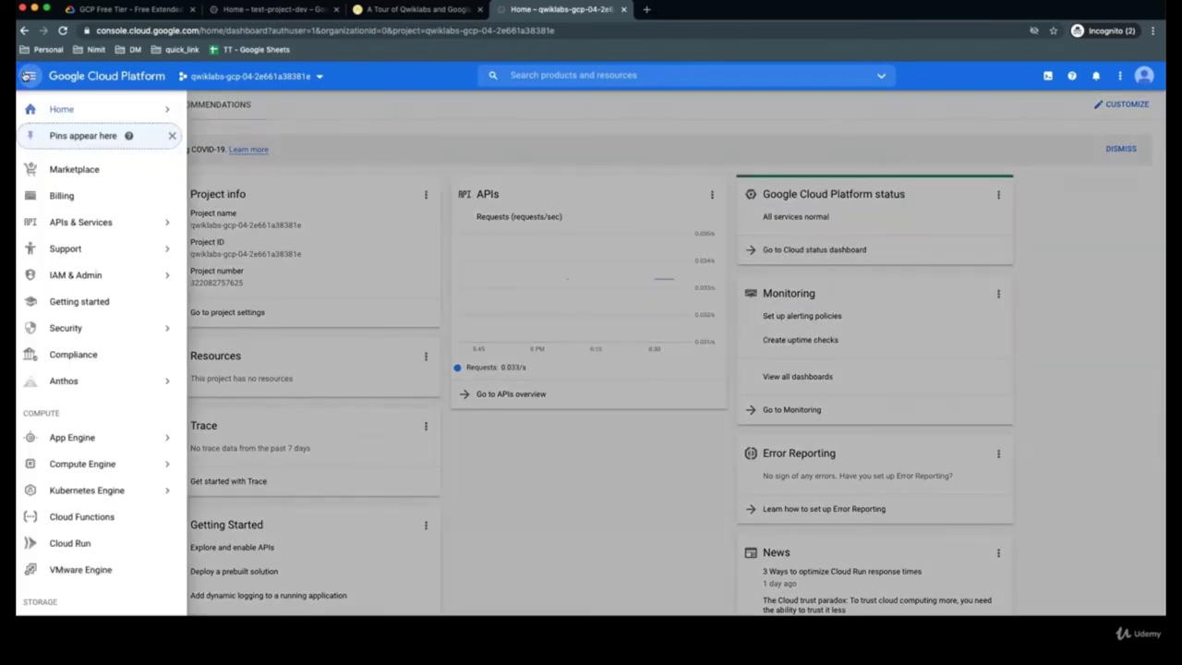
mouse_move(58, 220)
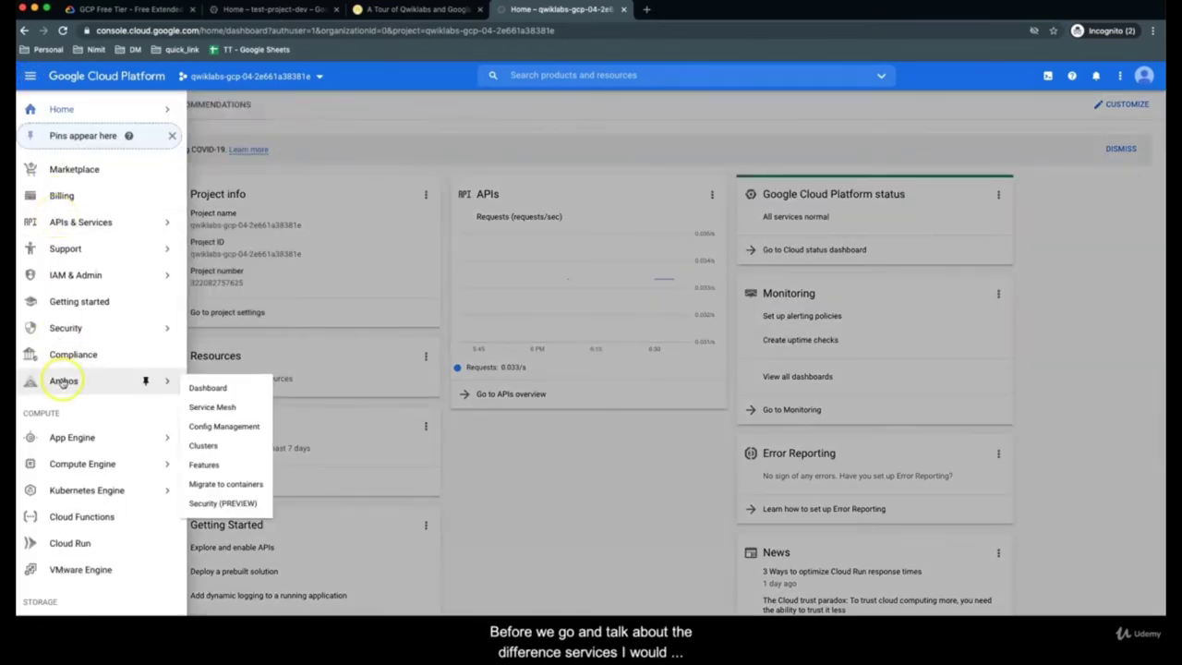
mouse_move(57, 428)
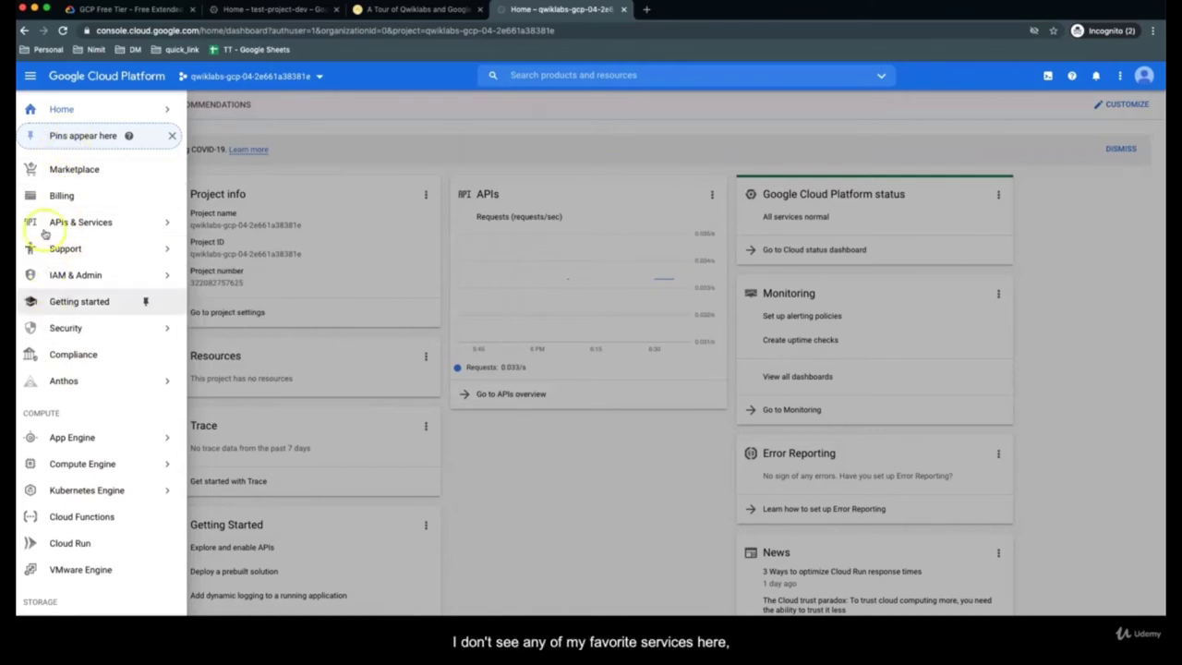
mouse_move(100, 480)
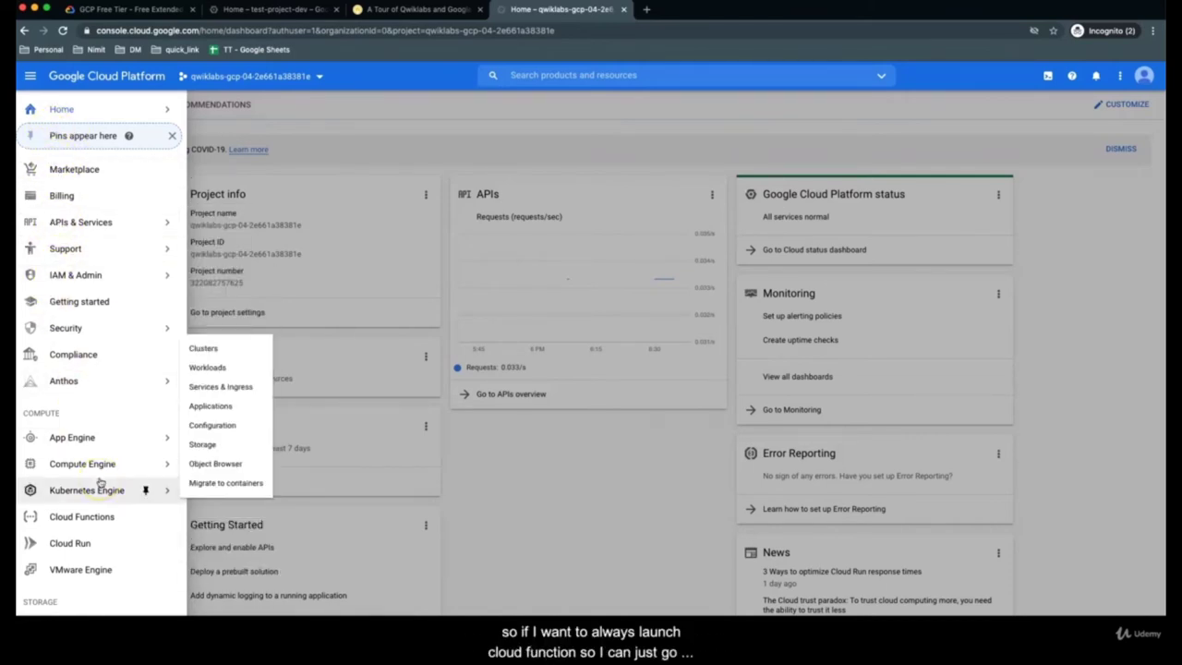
click(145, 518)
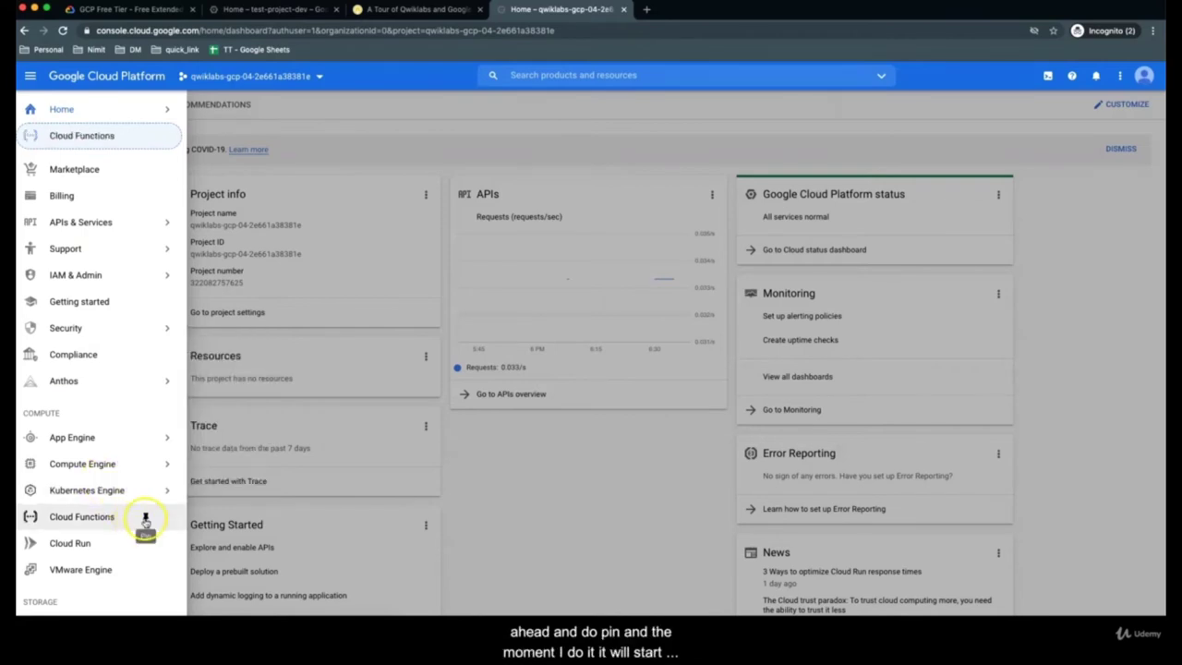
Pin Spanner from the Databases services and reopen the navigation to check the pinned services
mouse_move(41, 247)
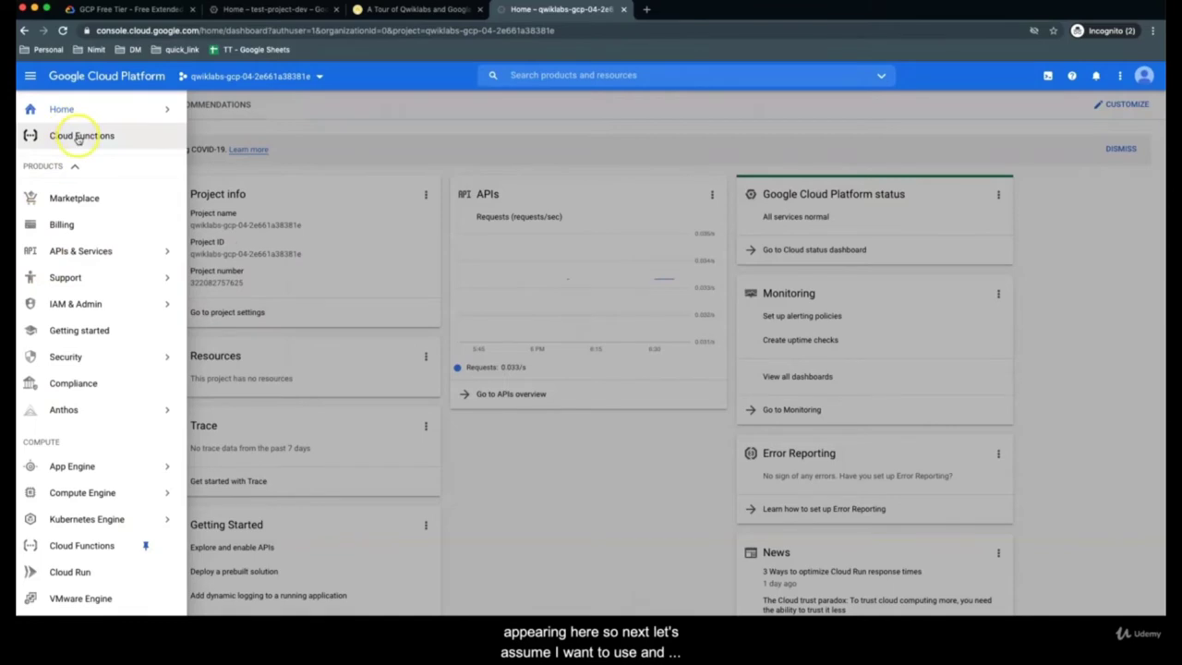
scroll(97, 462, down, 4)
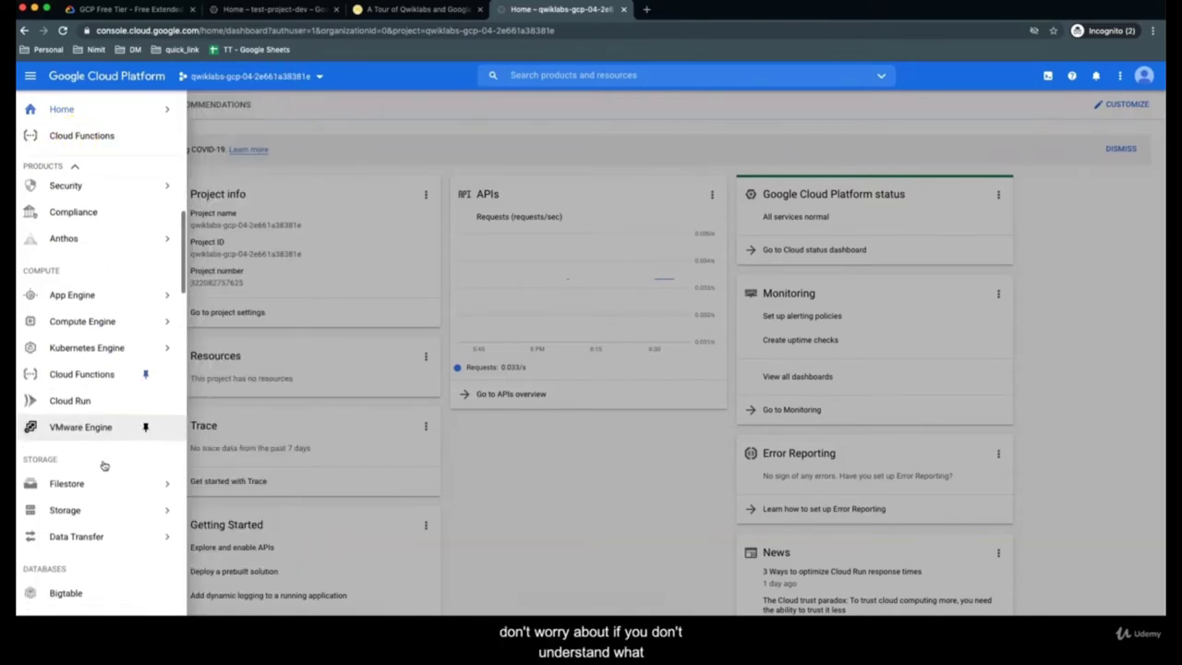
mouse_move(96, 507)
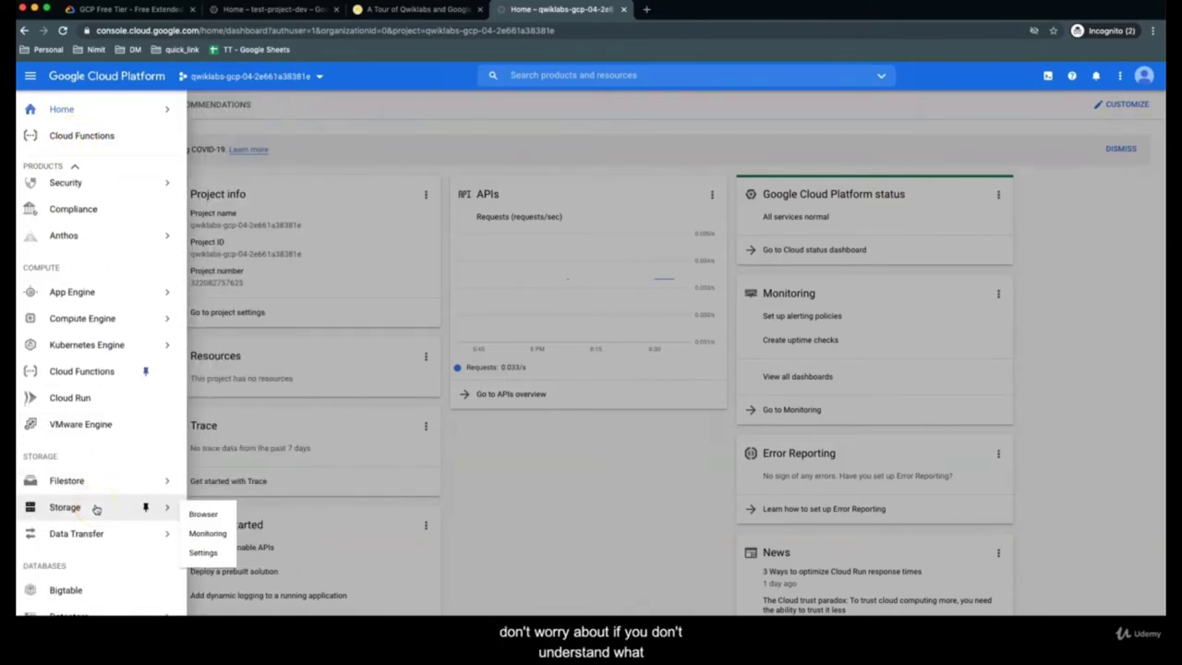
scroll(109, 448, down, 2)
scroll(110, 448, down, 1)
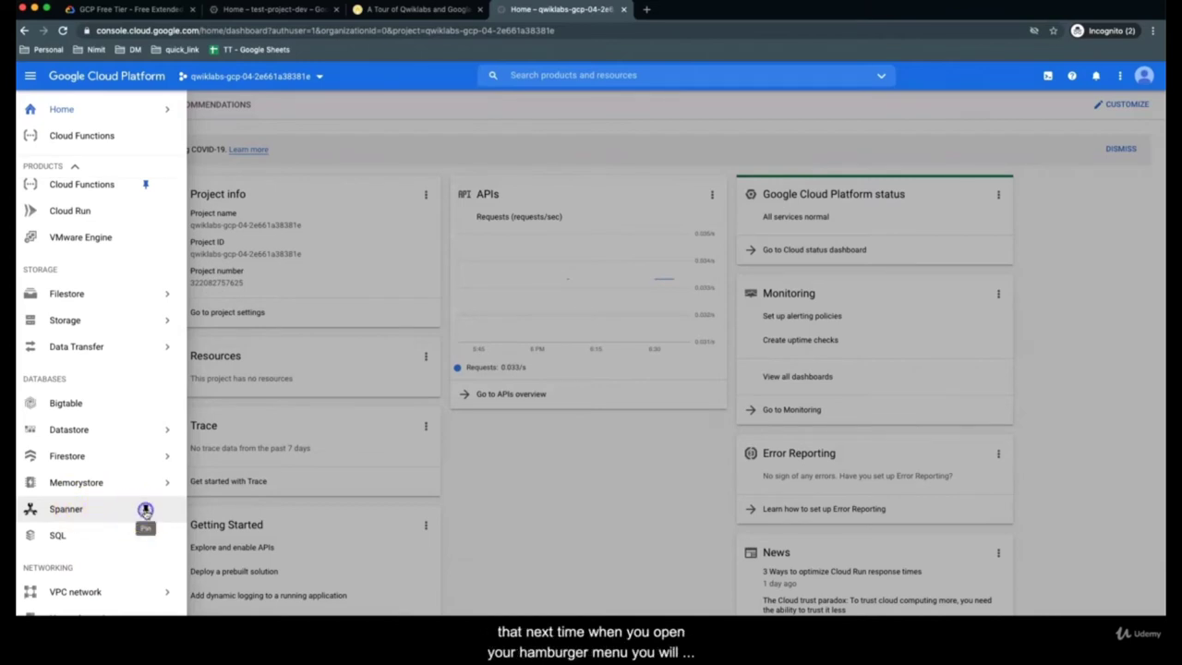
click(145, 509)
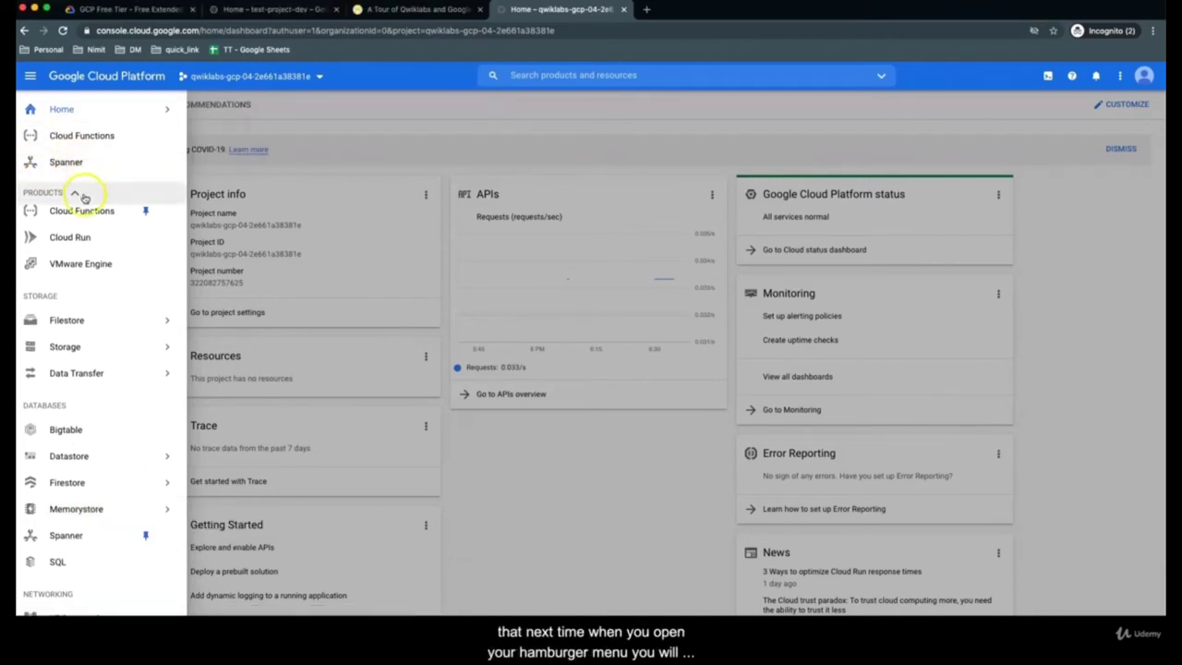
click(31, 77)
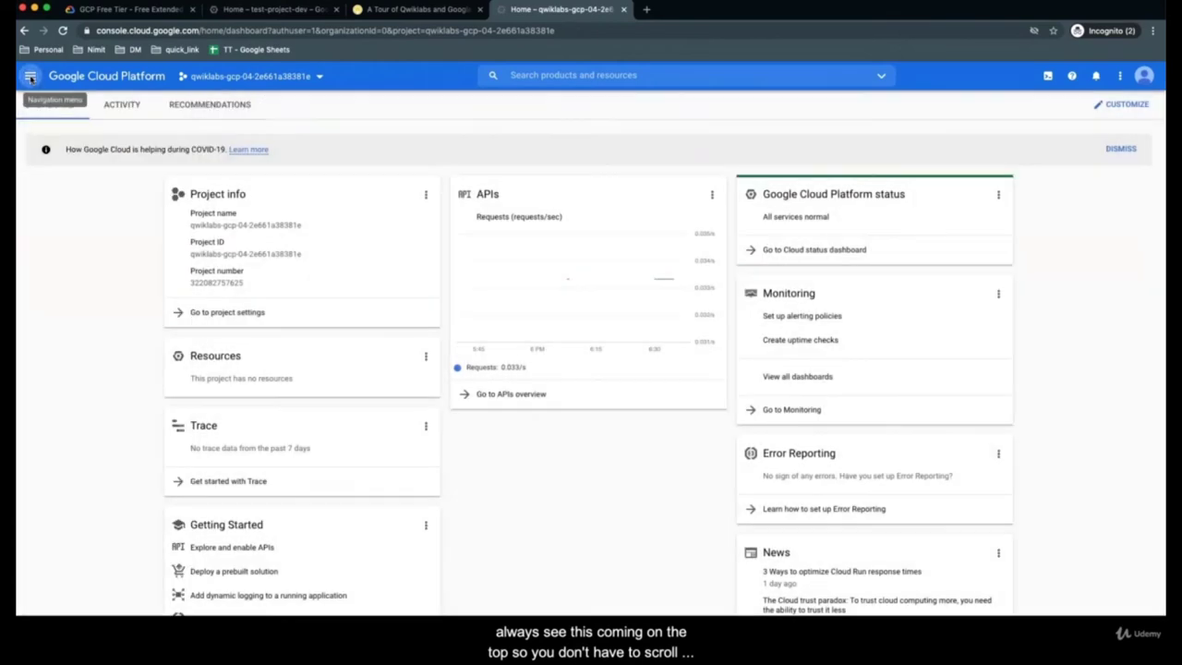
click(30, 78)
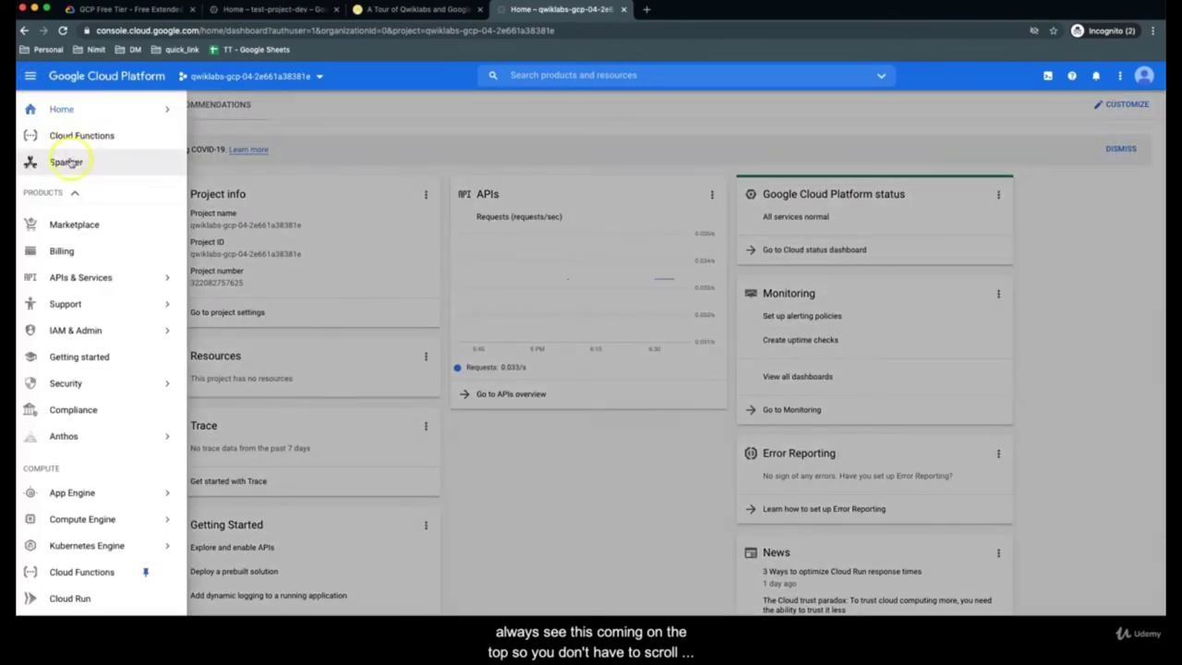
Skim the full product list down to the Artificial Intelligence and partner solutions, returning to Marketplace
mouse_move(106, 383)
scroll(106, 383, down, 15)
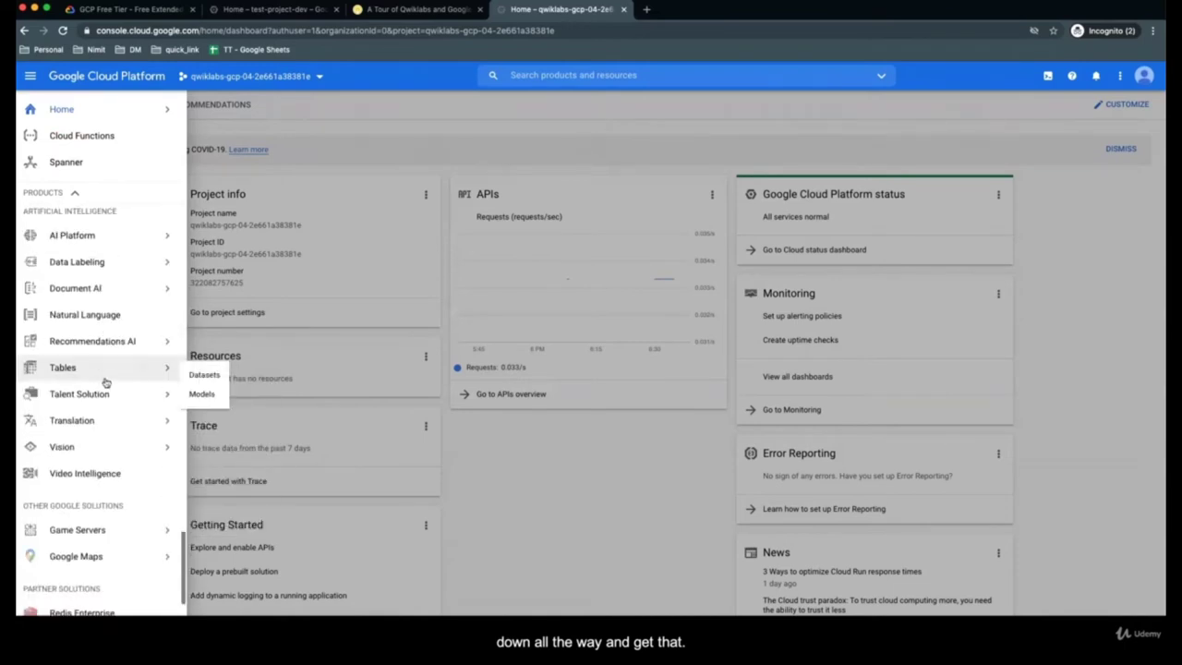
scroll(106, 384, up, 15)
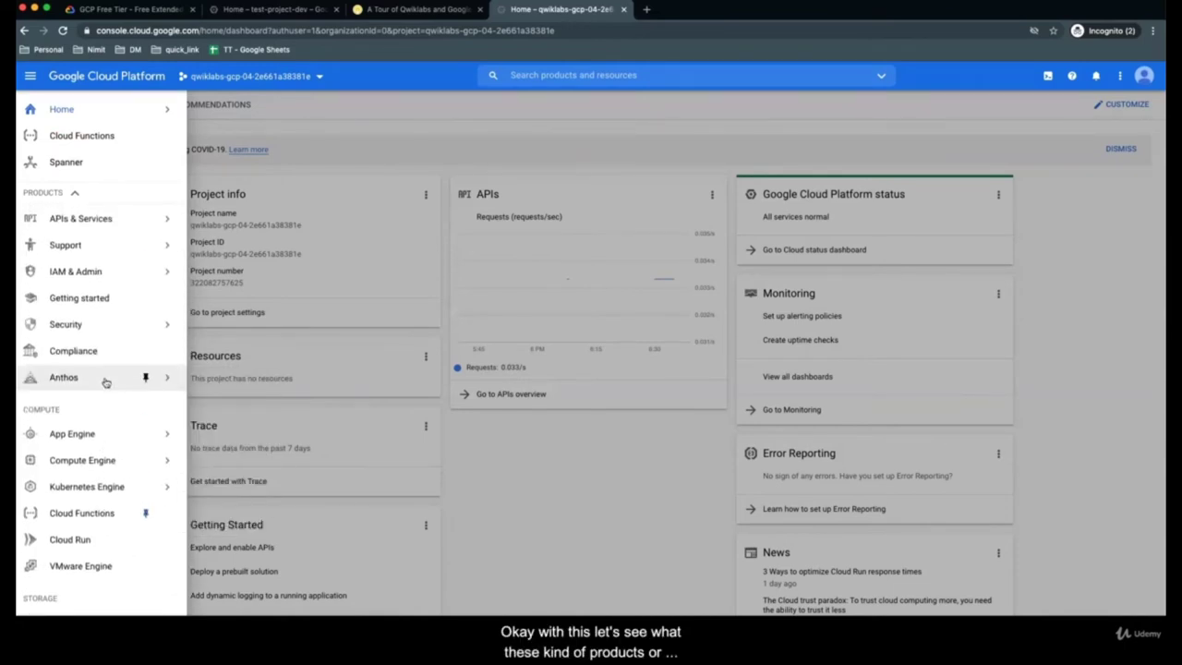
scroll(106, 383, up, 1)
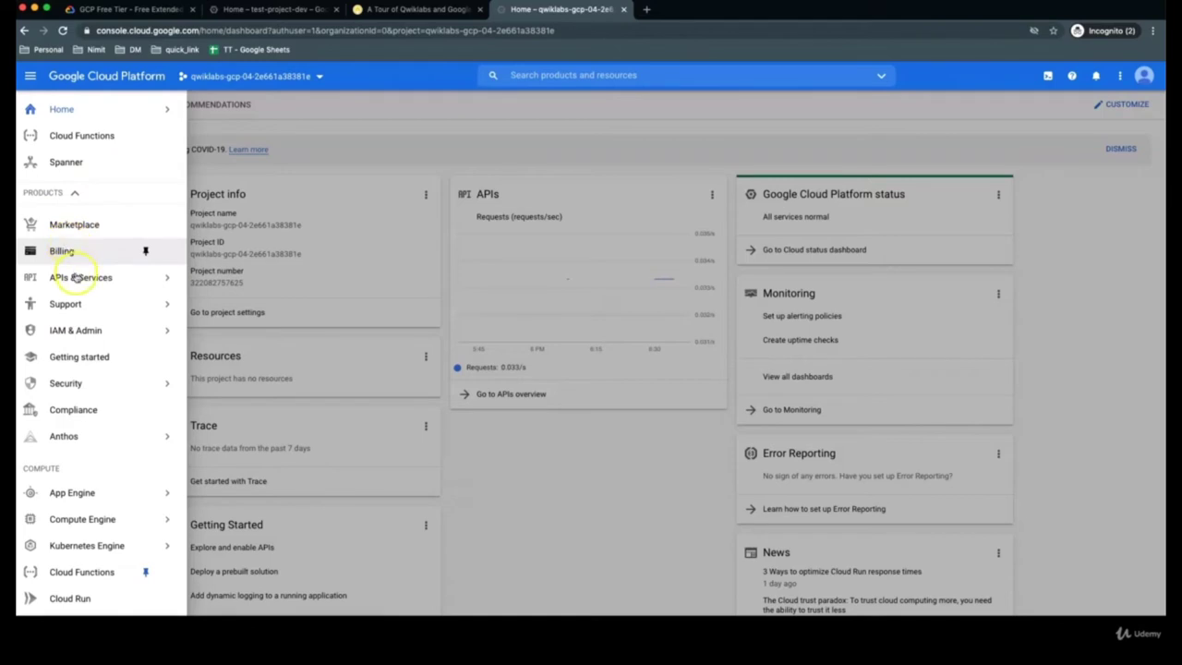
Review the general services from Marketplace and APIs & Services through IAM & Admin, Security and Compliance to Anthos
scroll(76, 277, down, 1)
scroll(76, 277, up, 1)
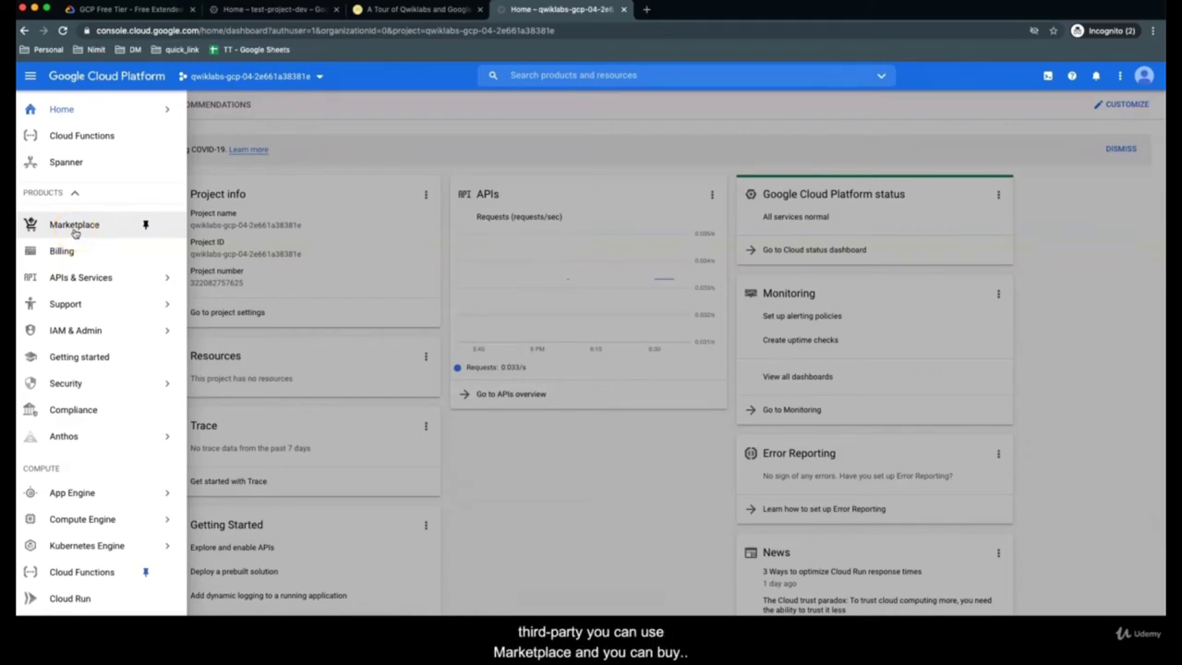
click(76, 228)
mouse_move(81, 279)
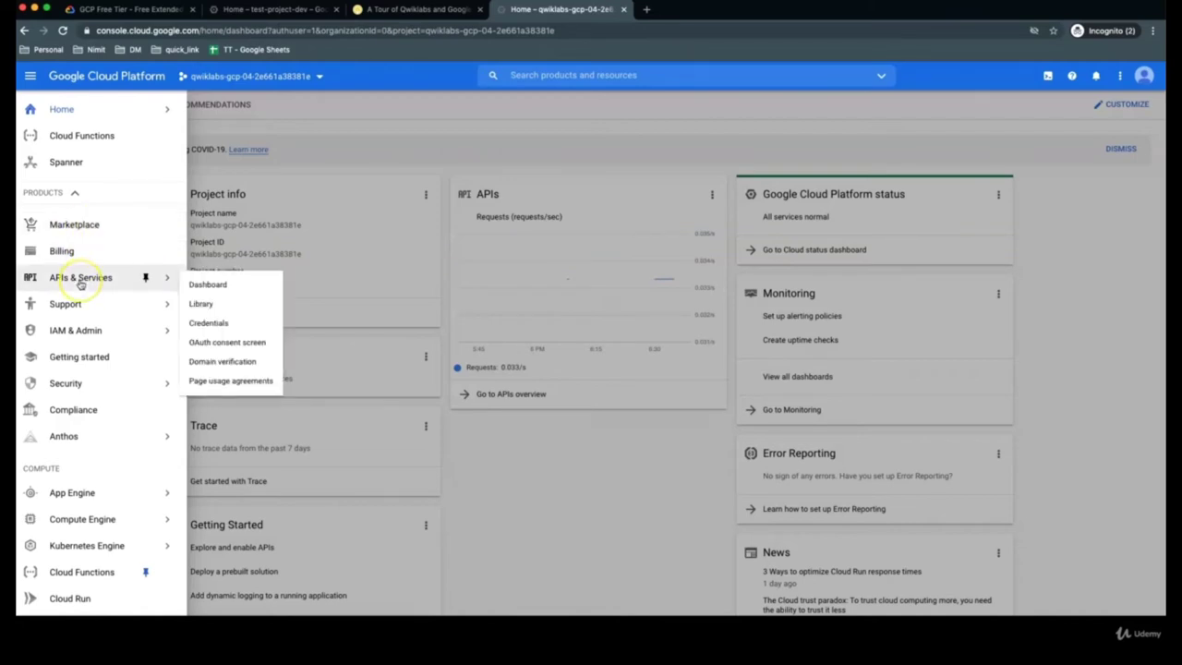
scroll(80, 277, down, 1)
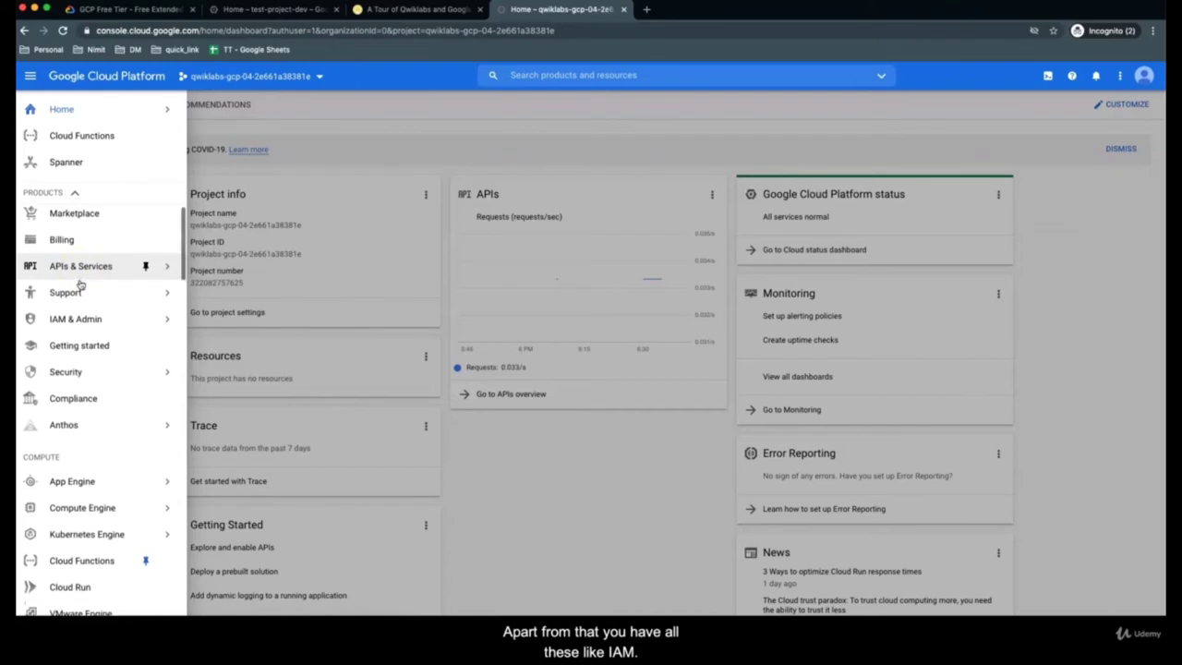
click(73, 323)
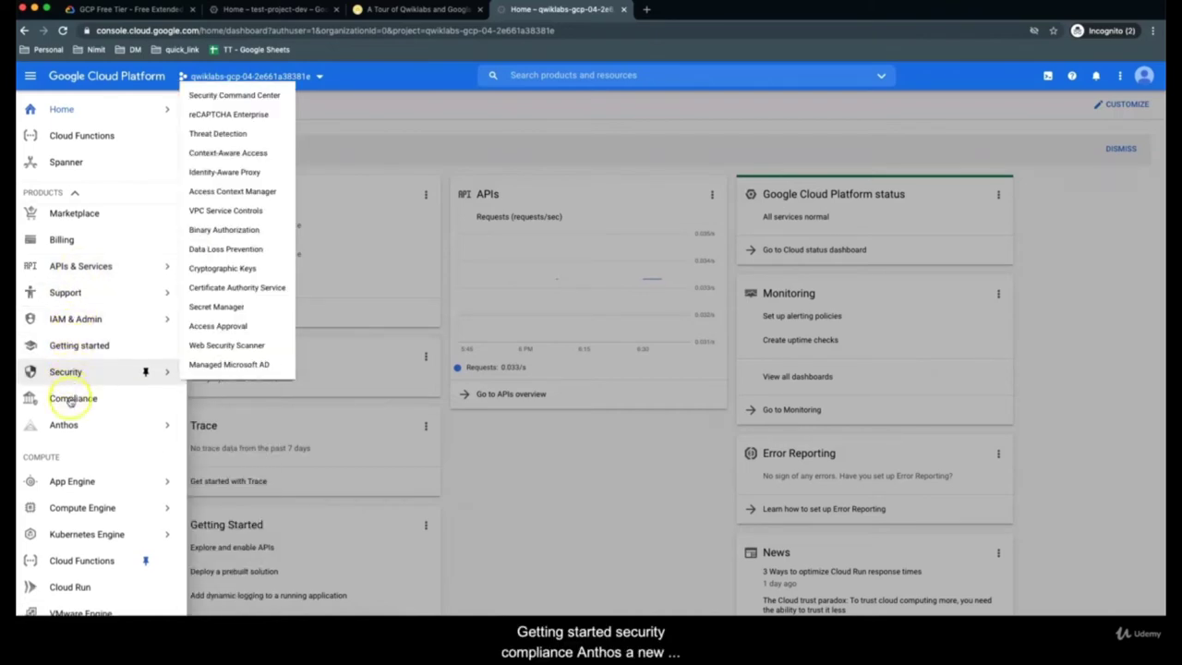
mouse_move(67, 429)
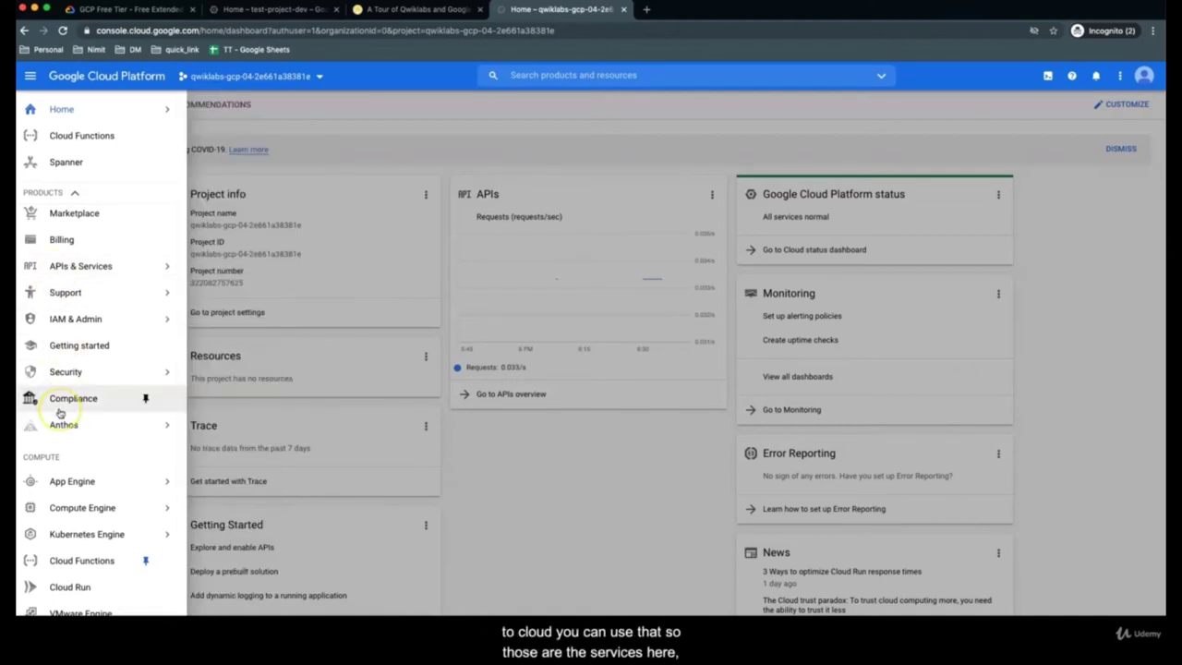
Review the Compute services, including App Engine, Compute Engine, Kubernetes Engine, Cloud Functions, Cloud Run and VMware Engine
scroll(60, 414, down, 5)
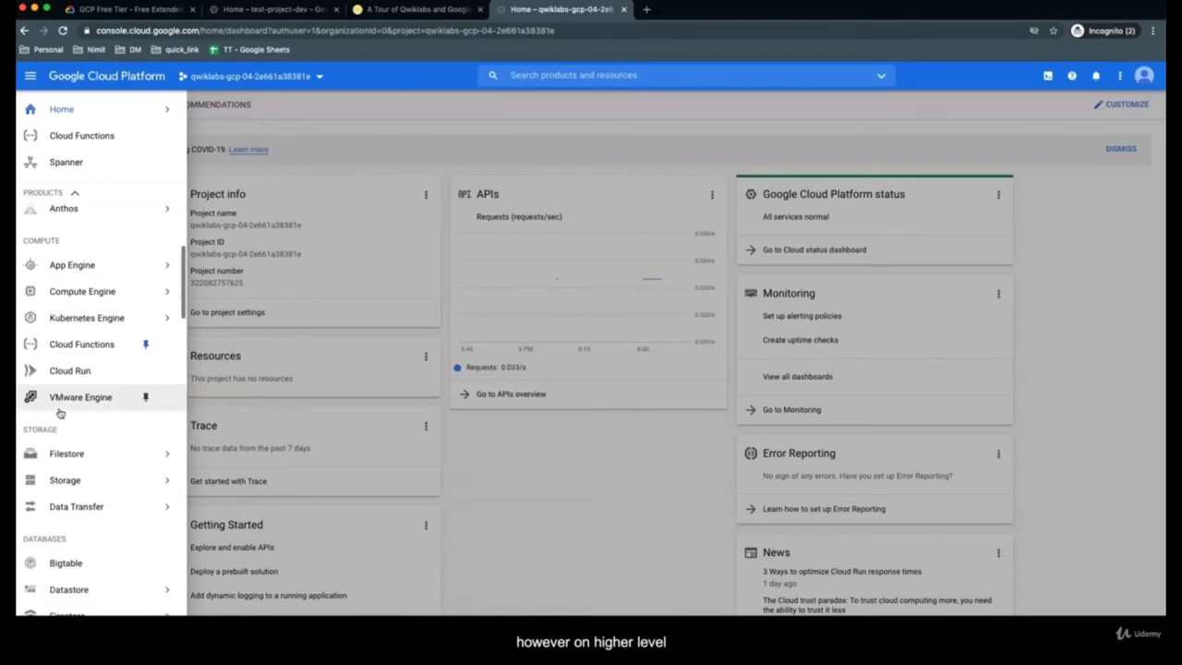
scroll(60, 414, down, 1)
scroll(60, 414, up, 1)
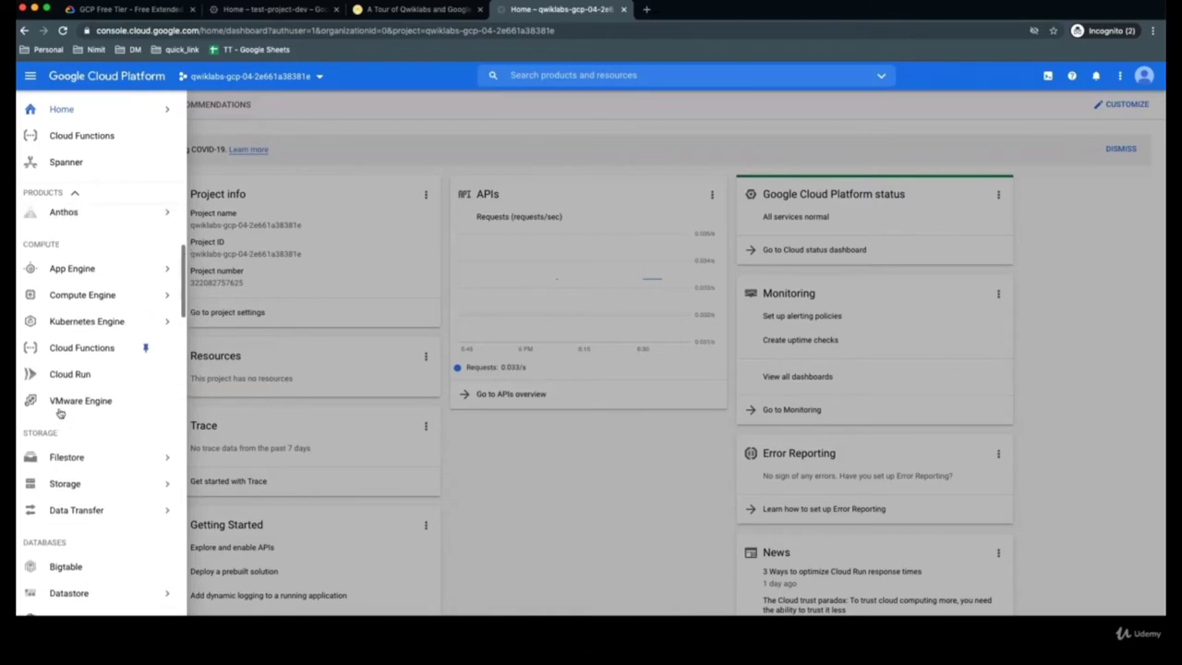
mouse_move(51, 214)
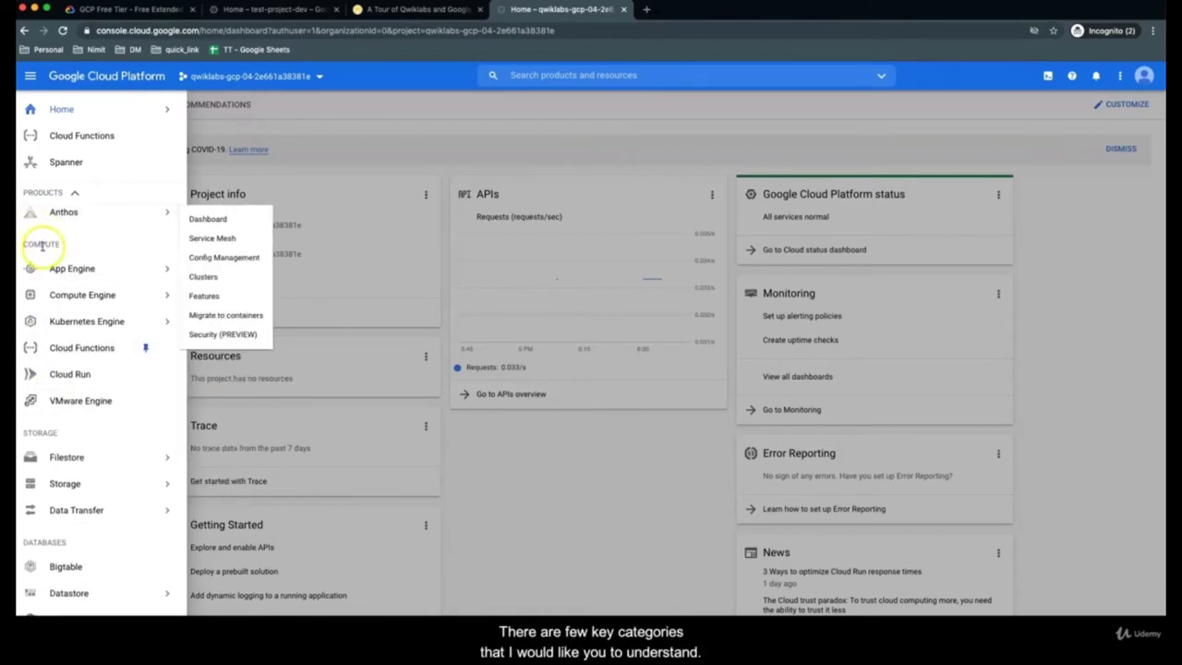
scroll(41, 240, down, 1)
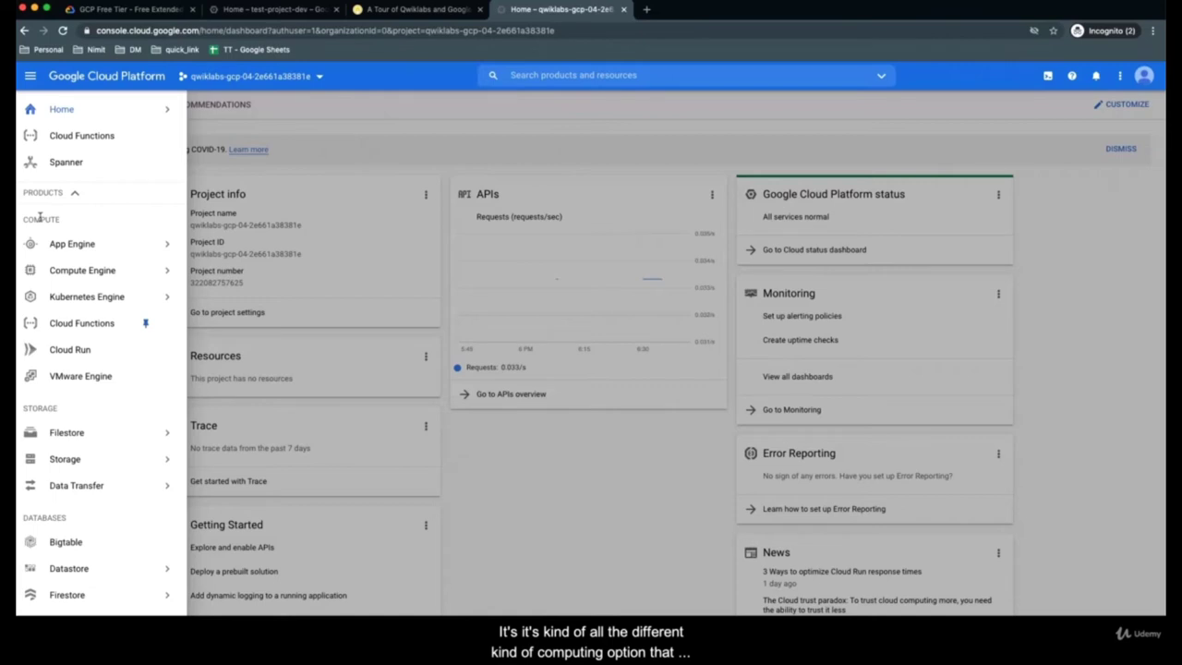
mouse_move(68, 277)
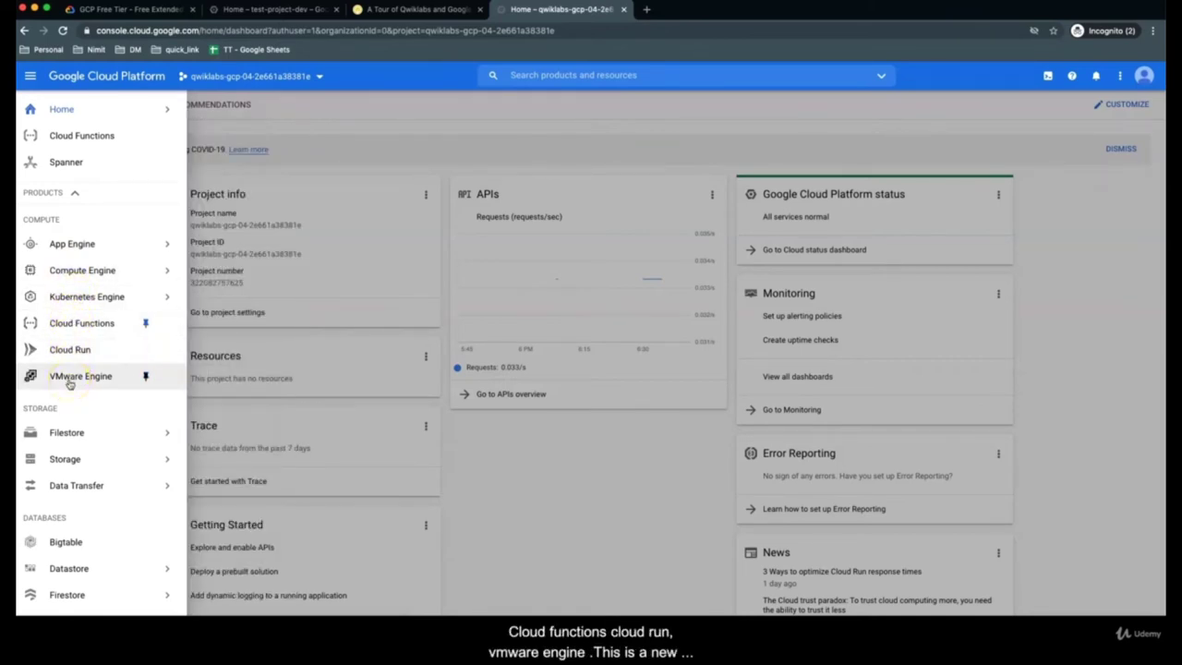
Examine the Storage services Filestore, Storage and Data Transfer along with their sub-options
scroll(69, 383, down, 2)
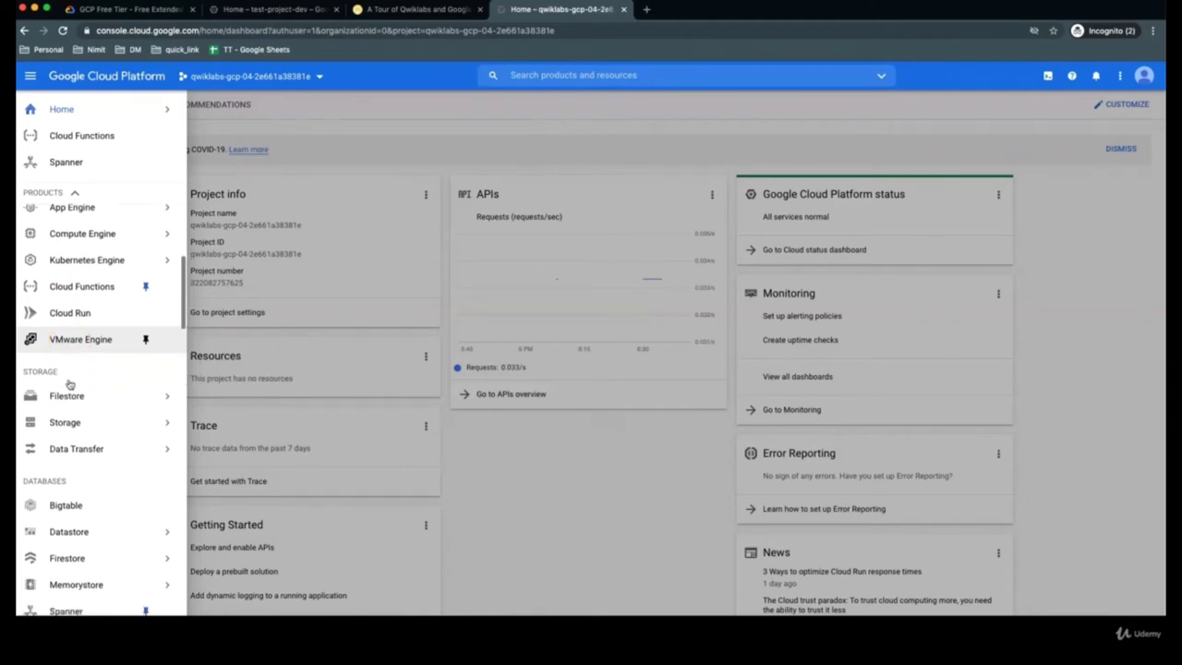
click(73, 336)
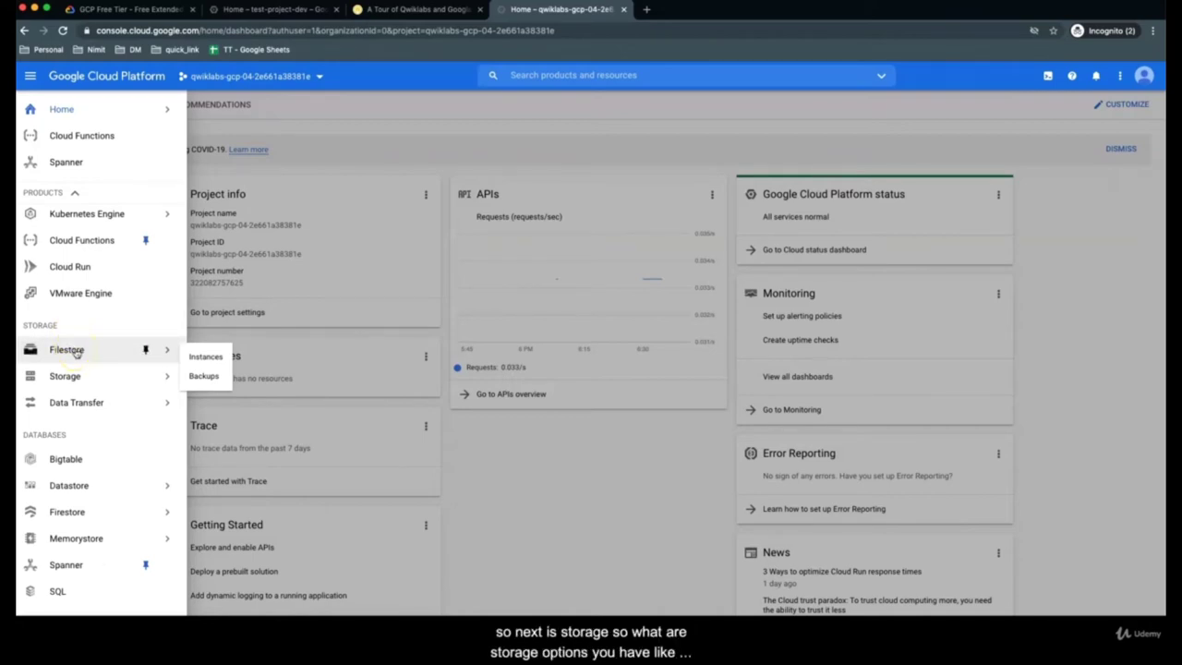
mouse_move(80, 377)
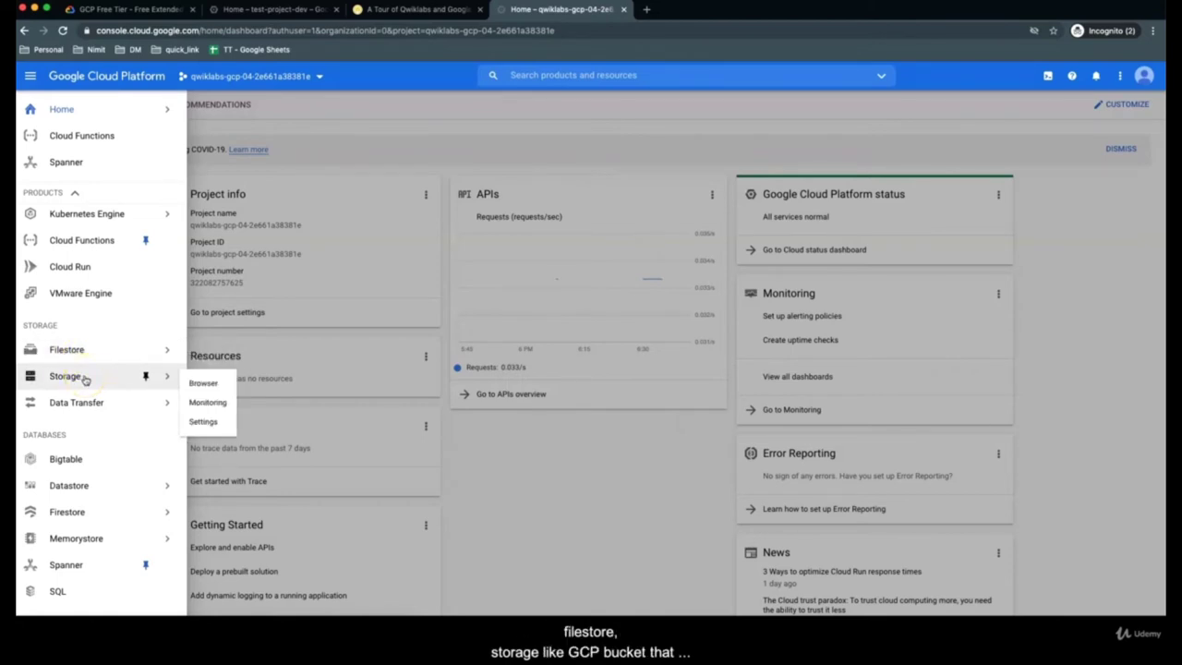
mouse_move(89, 410)
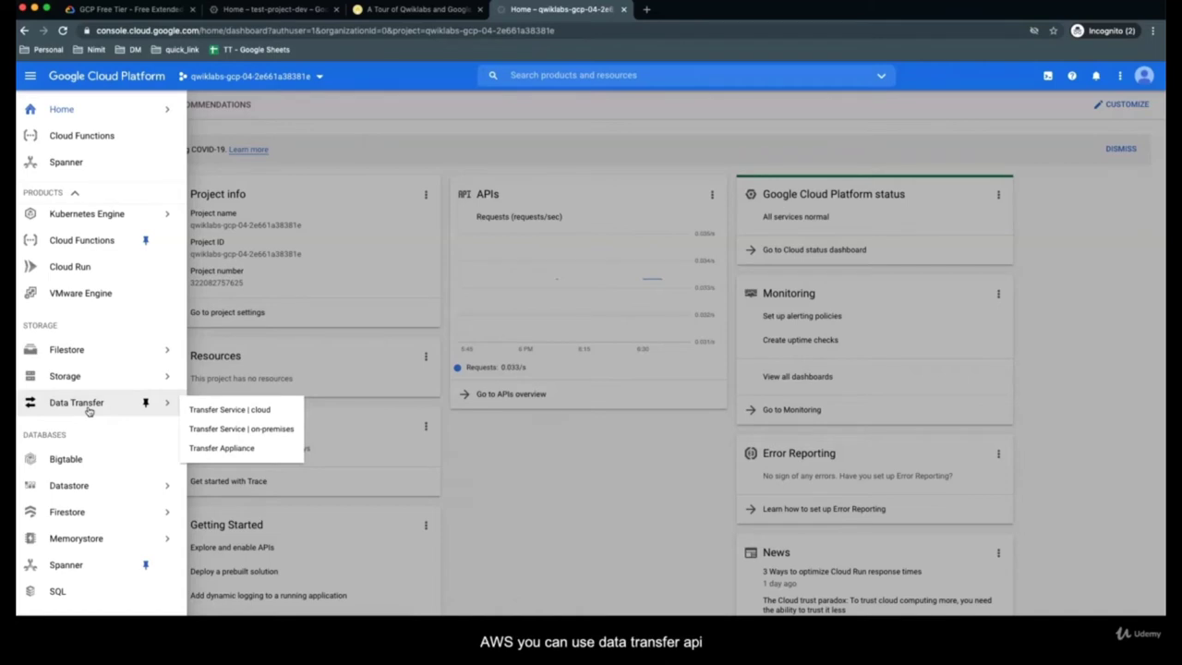
Go through the Databases services: Bigtable, Datastore, Firestore, Memorystore, Spanner and SQL
scroll(88, 410, down, 3)
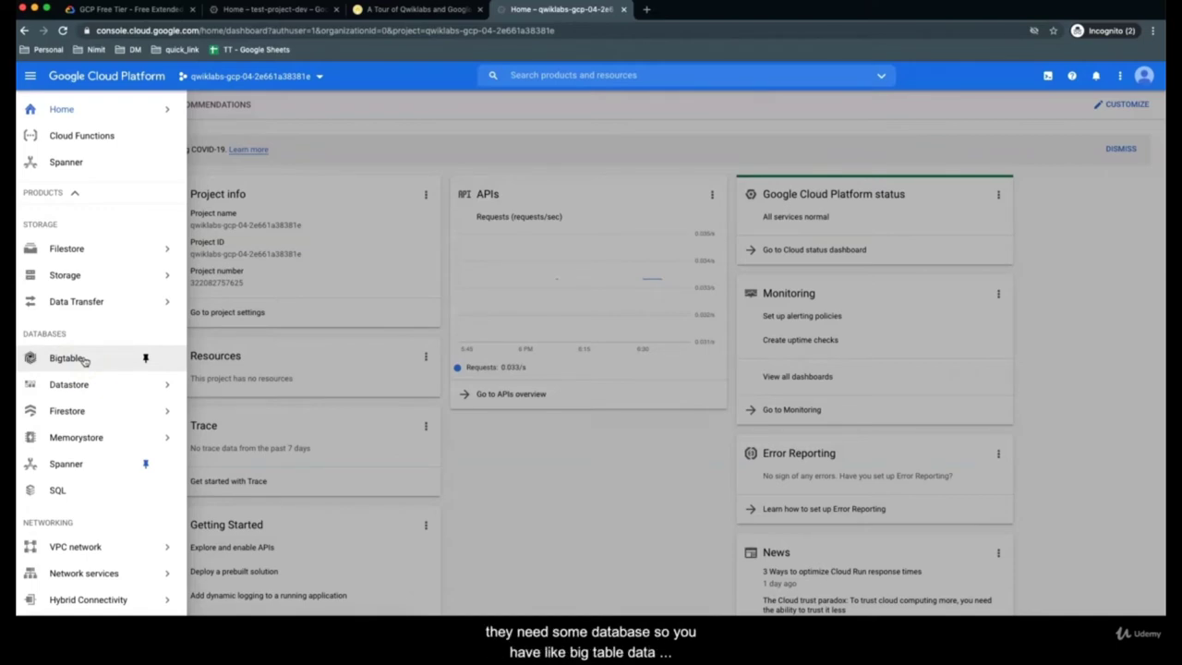
click(81, 388)
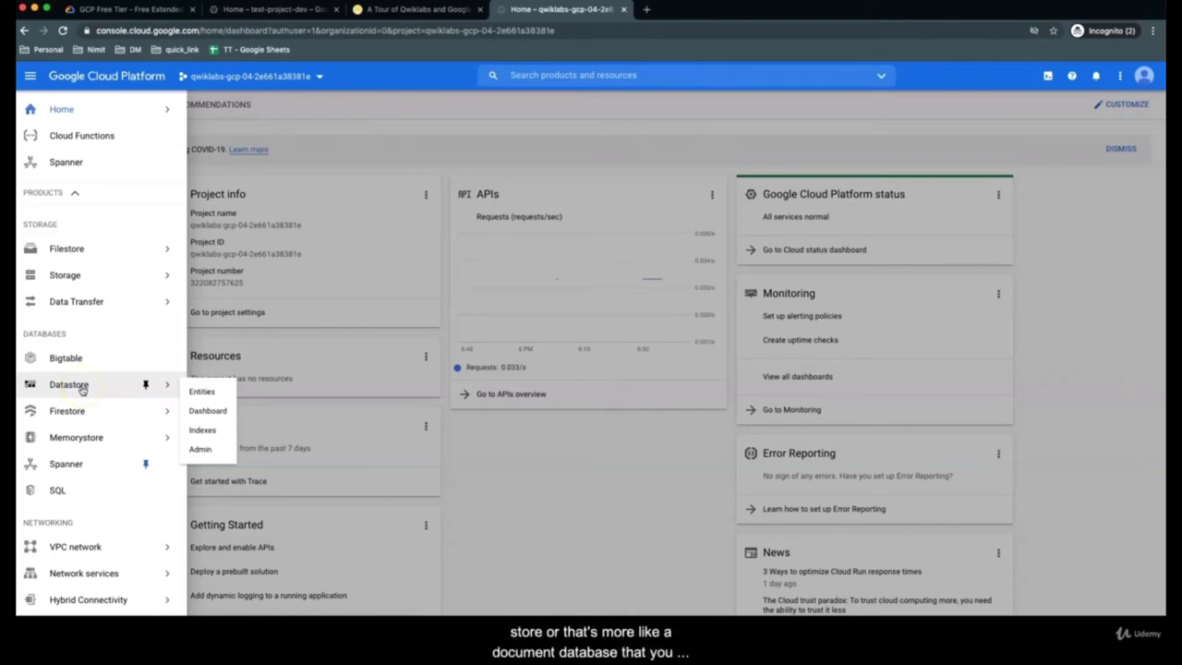
click(80, 415)
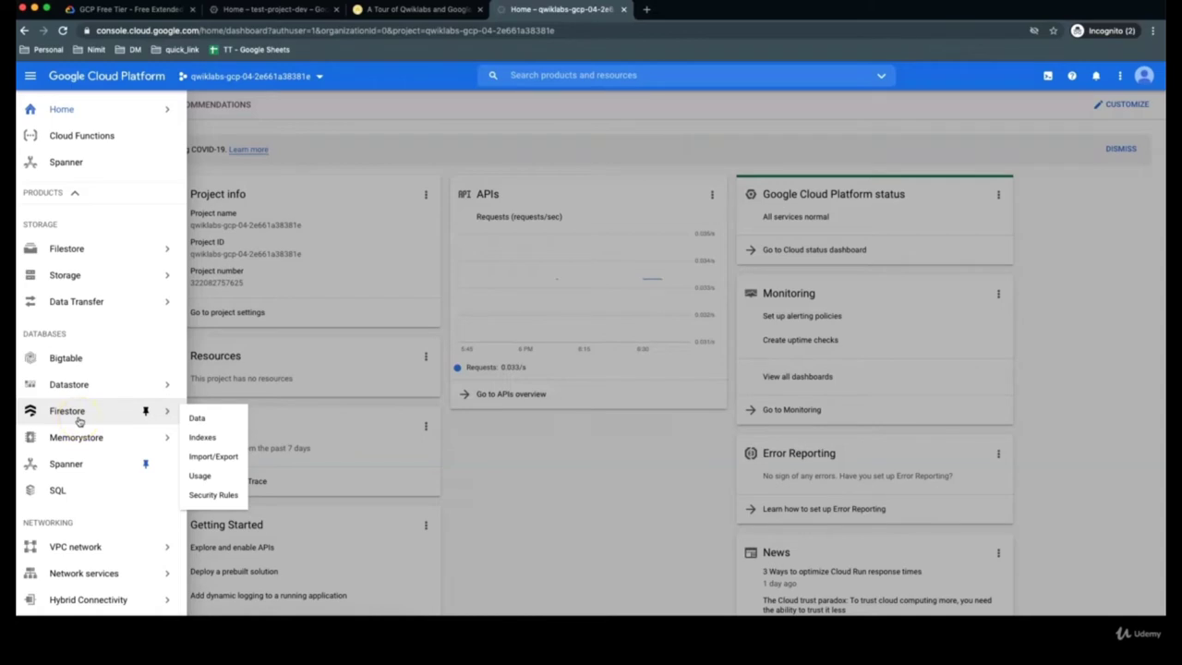
click(79, 412)
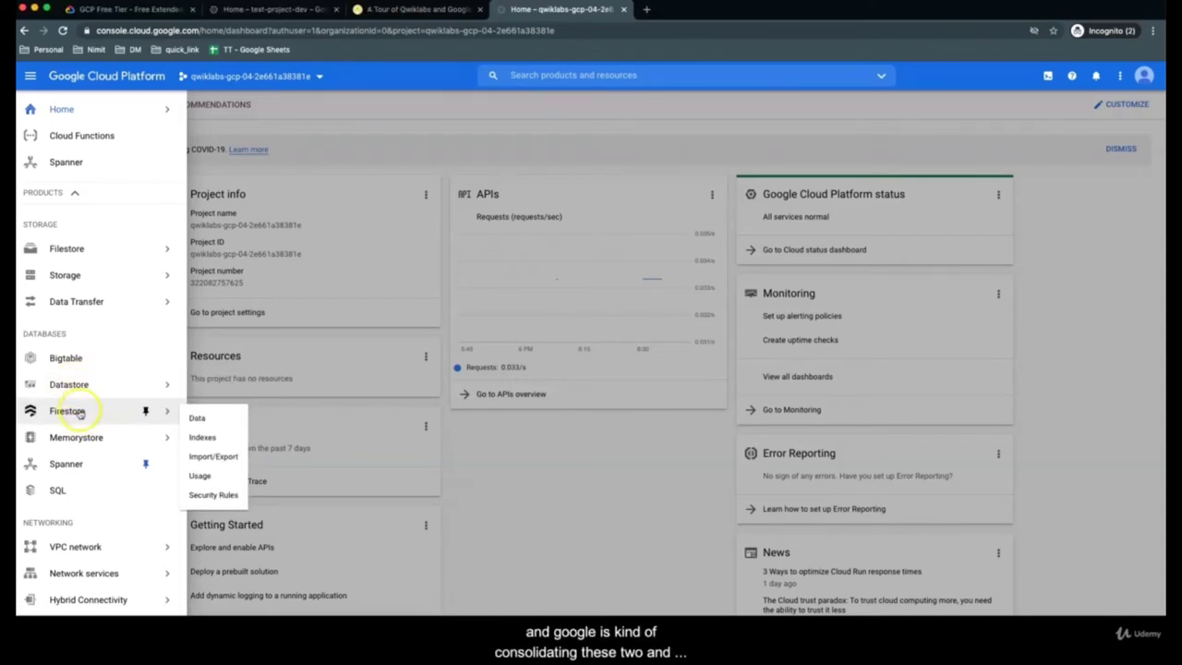
mouse_move(81, 441)
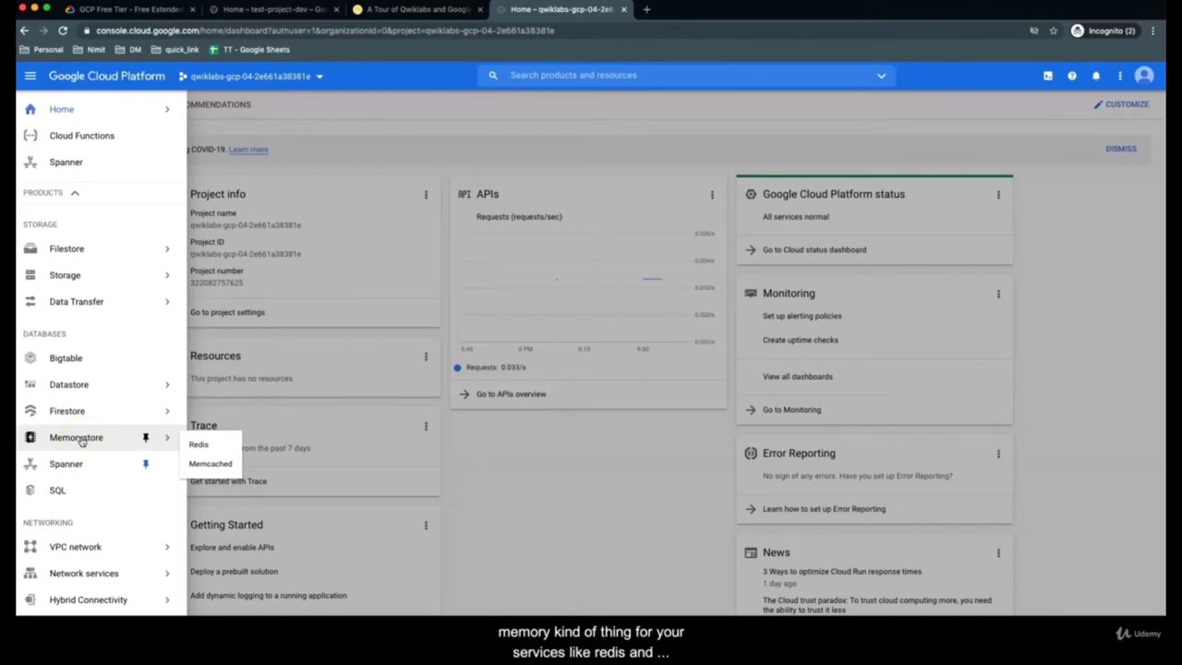
click(77, 466)
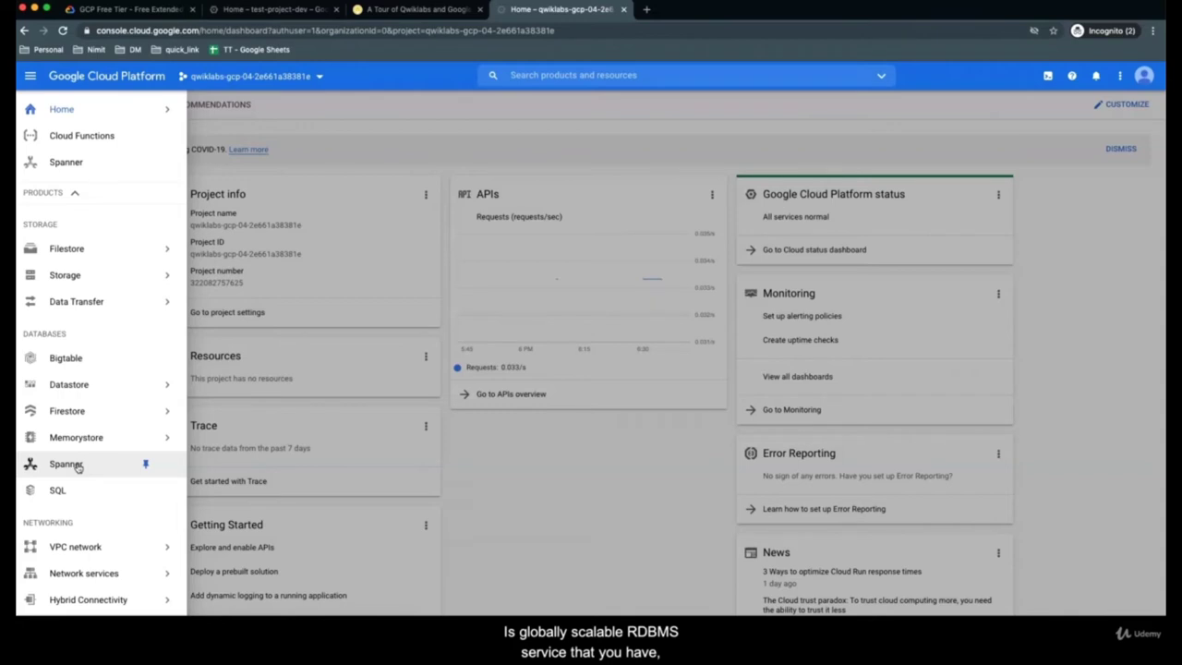
scroll(78, 466, down, 1)
click(72, 472)
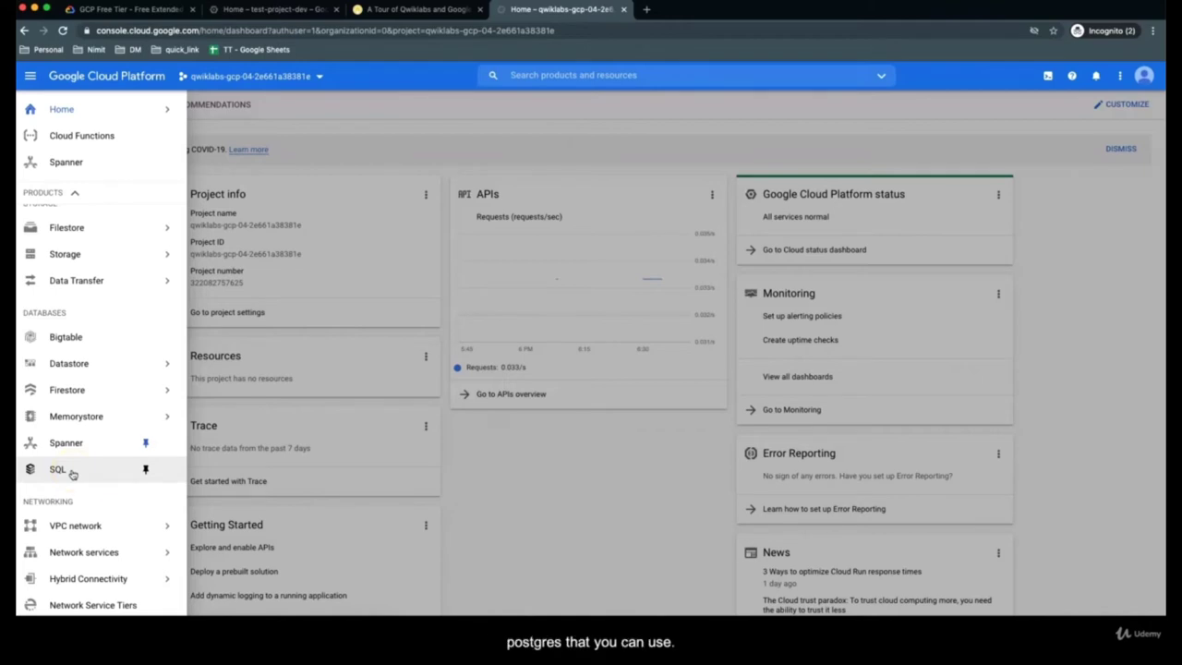
Examine the Networking services from VPC network and Network services through Hybrid Connectivity to Network Security
scroll(72, 474, down, 2)
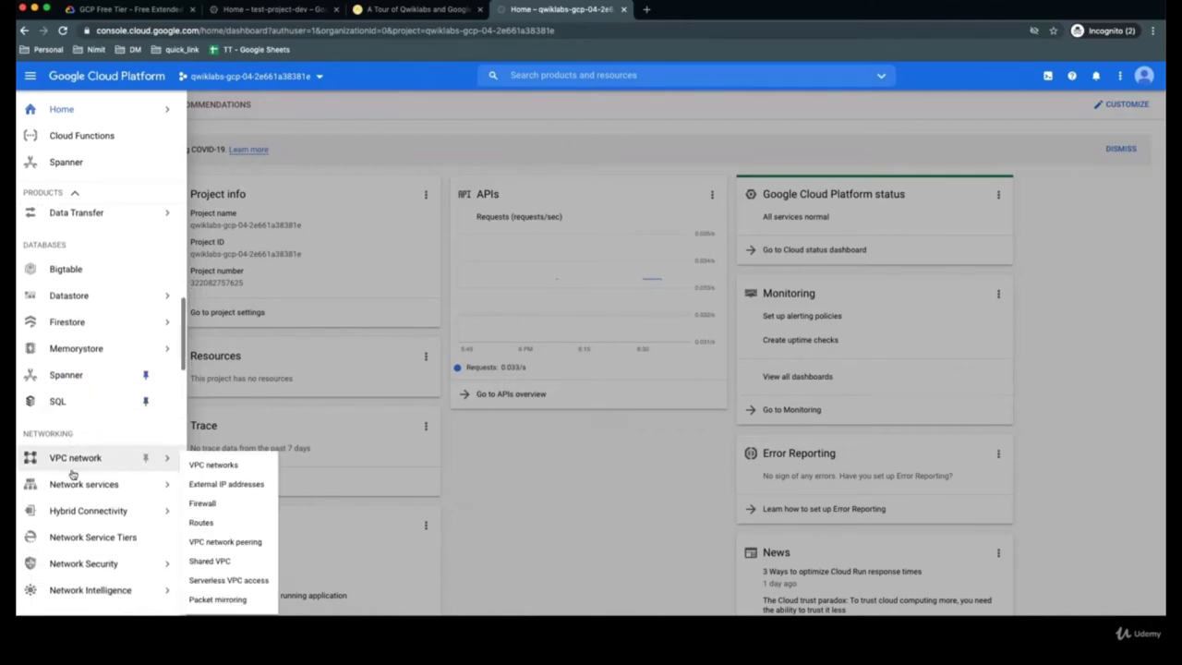
click(63, 411)
scroll(61, 410, down, 5)
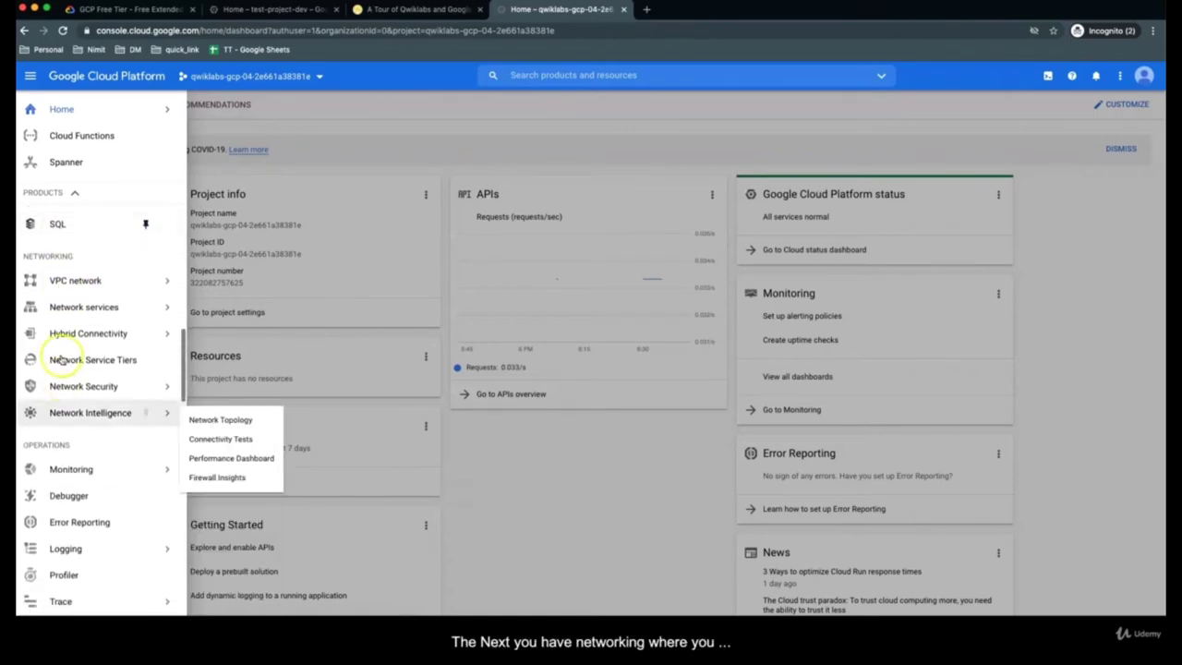
mouse_move(69, 284)
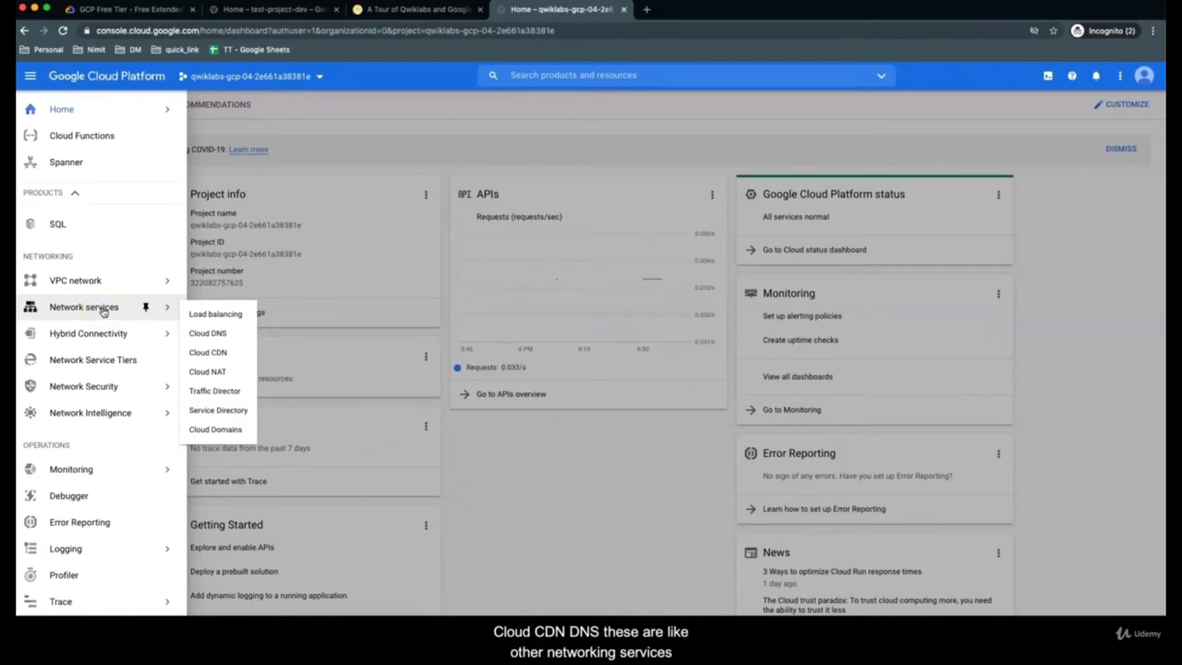
click(104, 334)
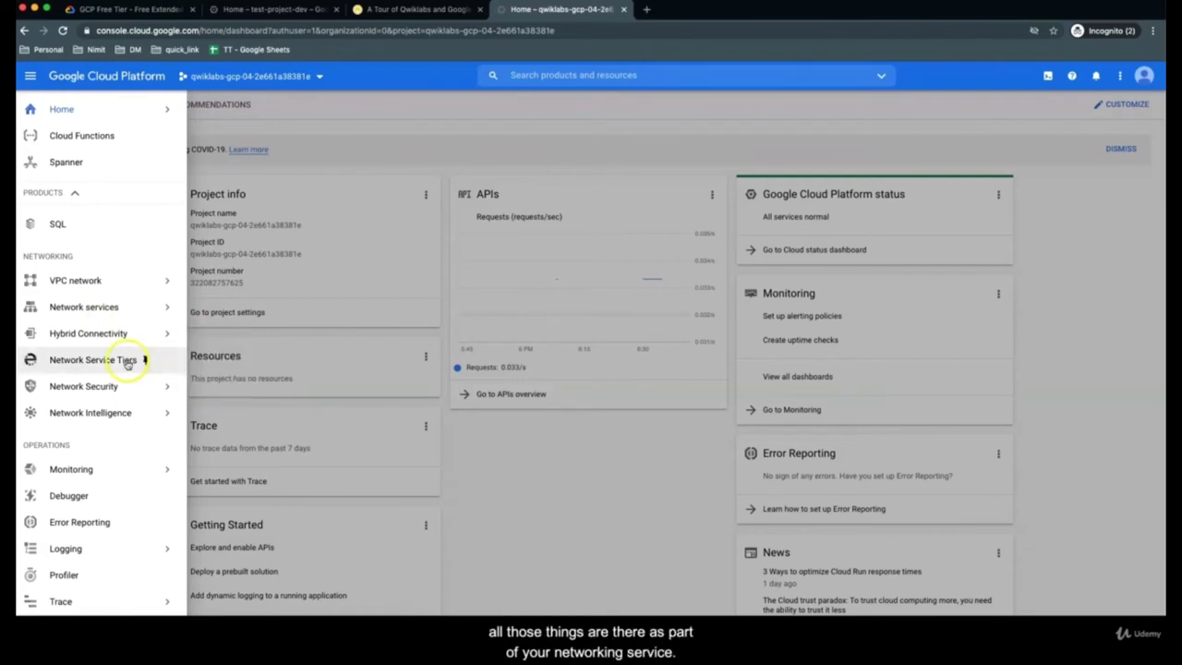
mouse_move(83, 388)
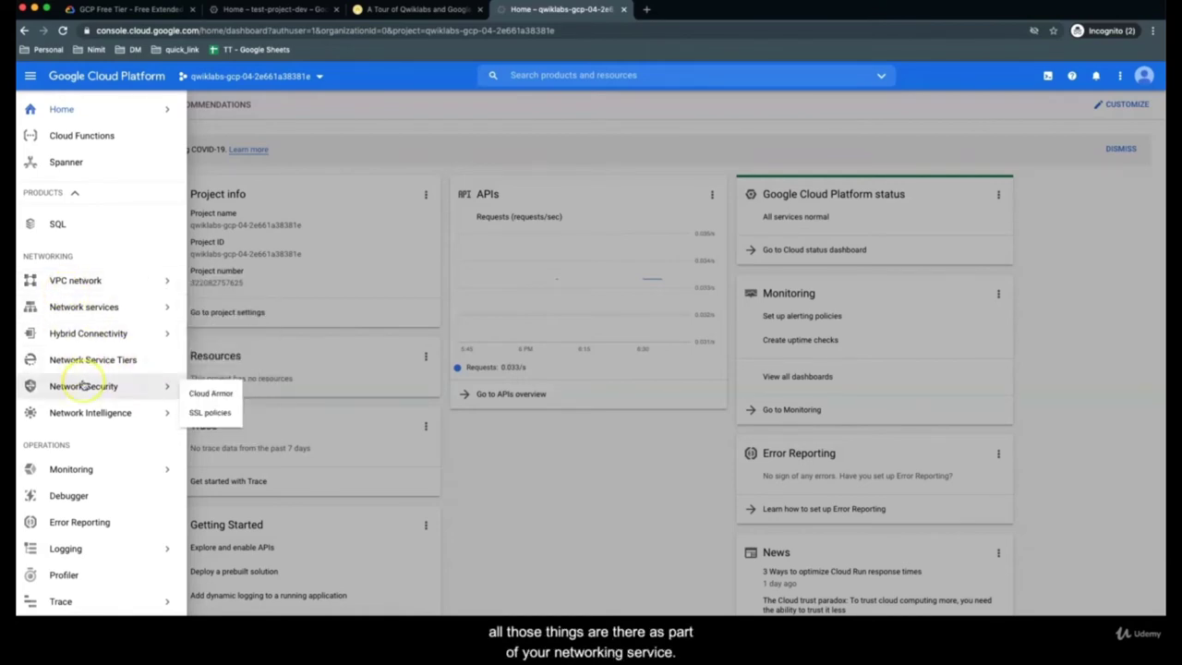
Review the Operations services, including Monitoring, Debugger, Error Reporting, Logging and Profiler
scroll(83, 385, down, 3)
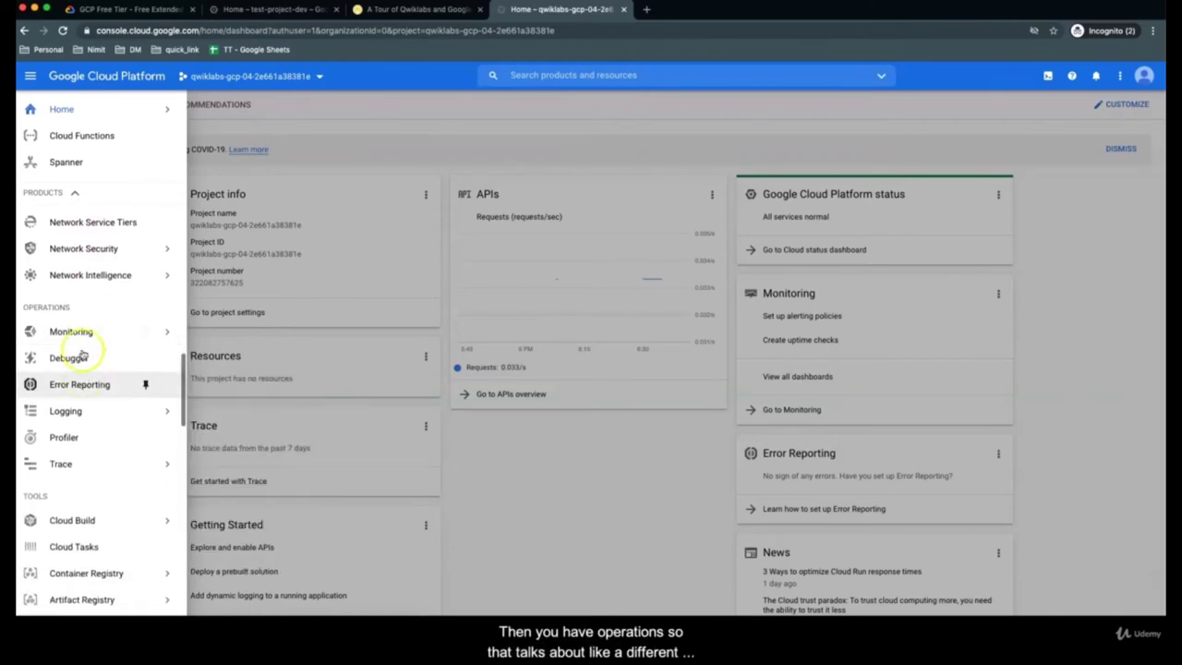
click(82, 331)
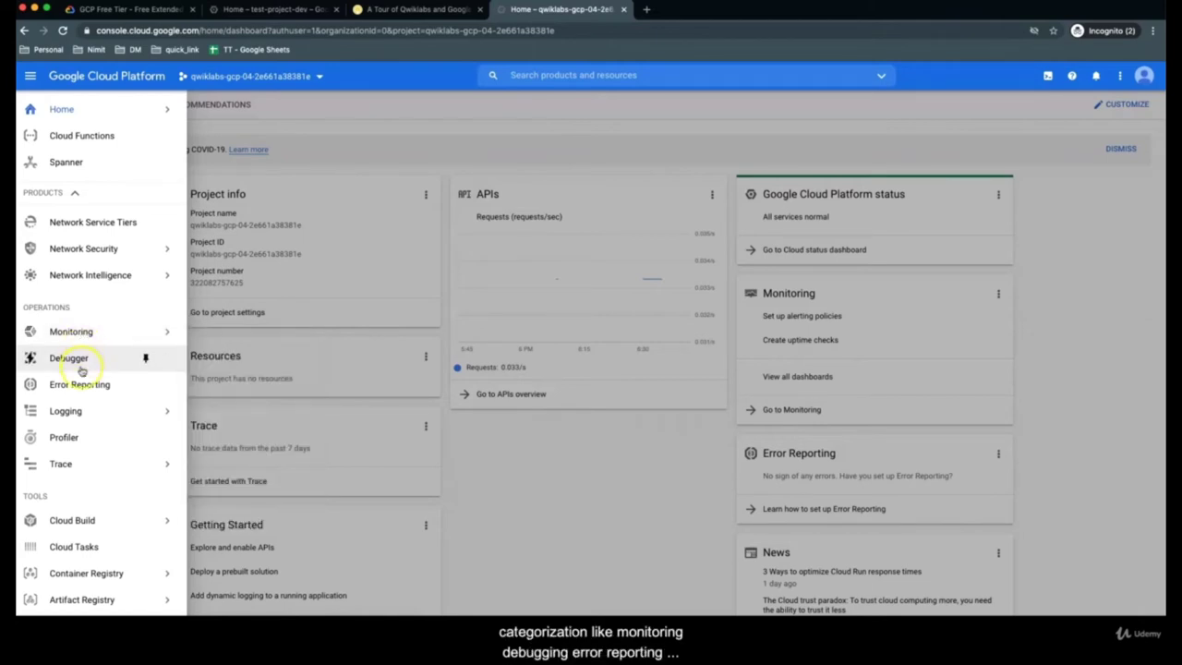
mouse_move(80, 410)
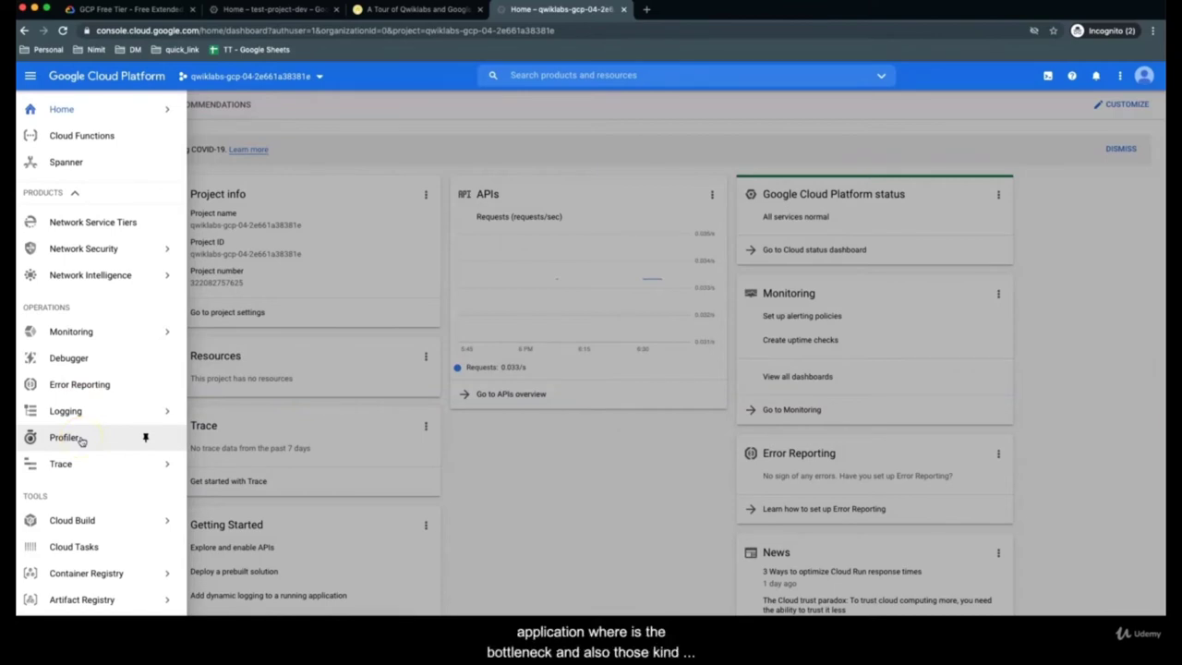
Examine the Tools services, including Cloud Build, Cloud Tasks, Container Registry and Artifact Registry
scroll(81, 442, down, 4)
mouse_move(81, 338)
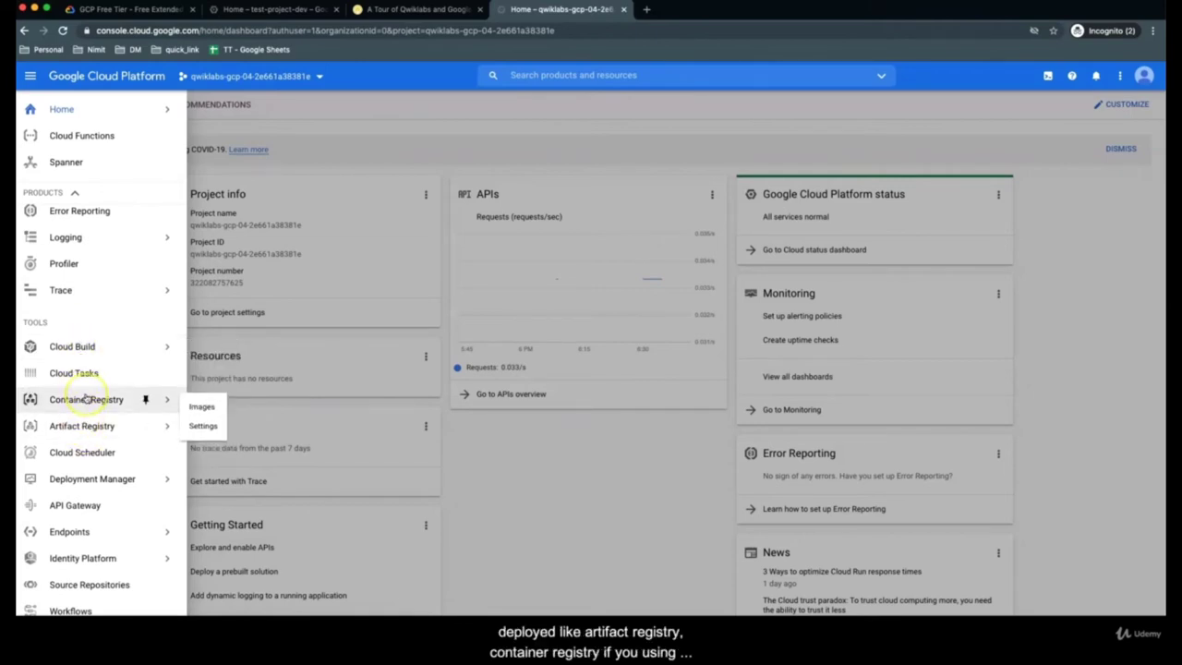
scroll(85, 397, down, 1)
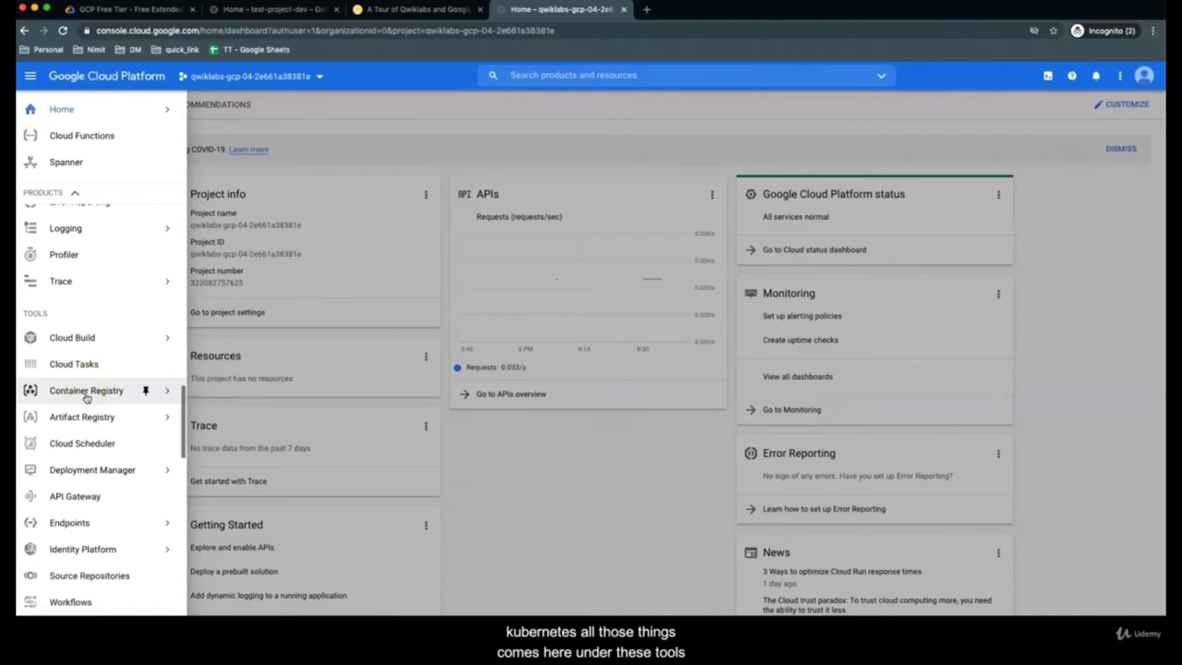
mouse_move(60, 309)
Go through the Big Data services from Composer, Dataproc and Dataflow through BigQuery, Looker and Data Catalog to Healthcare and Dataprep
scroll(79, 415, down, 5)
scroll(79, 415, down, 2)
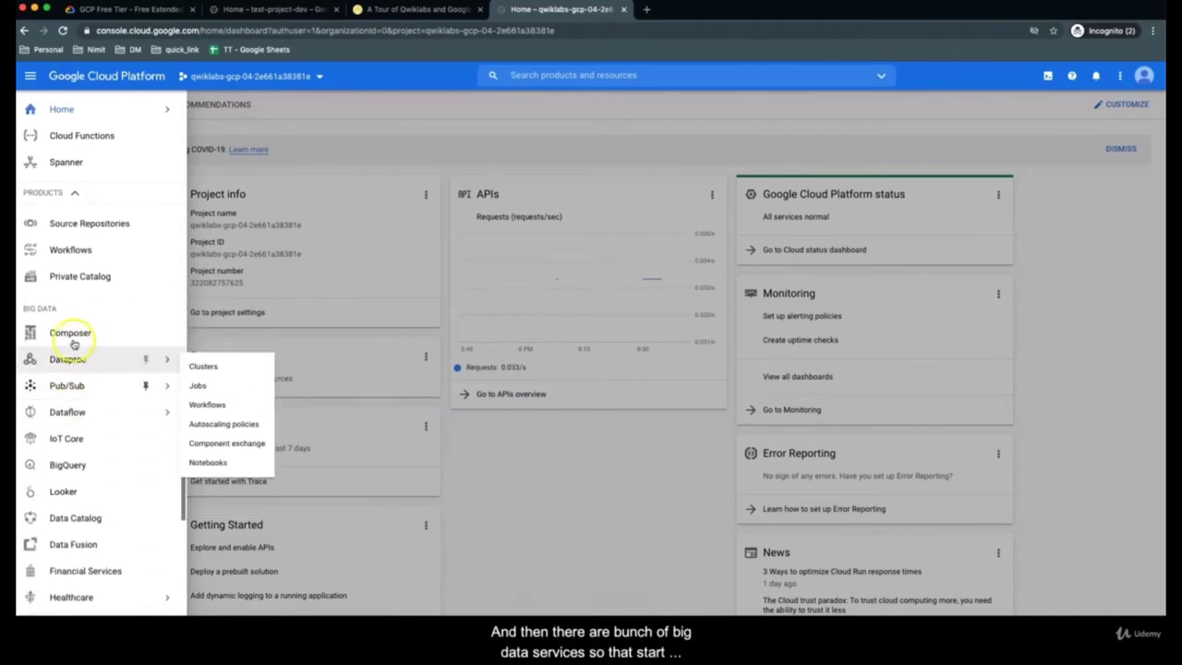
mouse_move(74, 377)
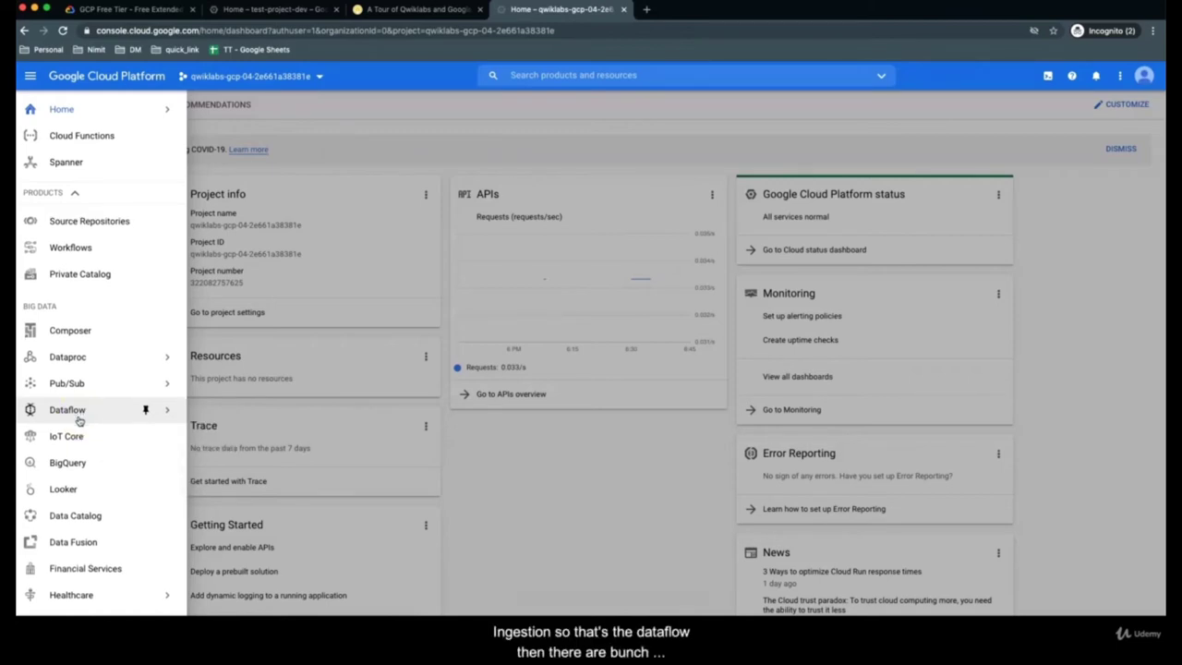
scroll(80, 422, down, 2)
scroll(80, 422, down, 1)
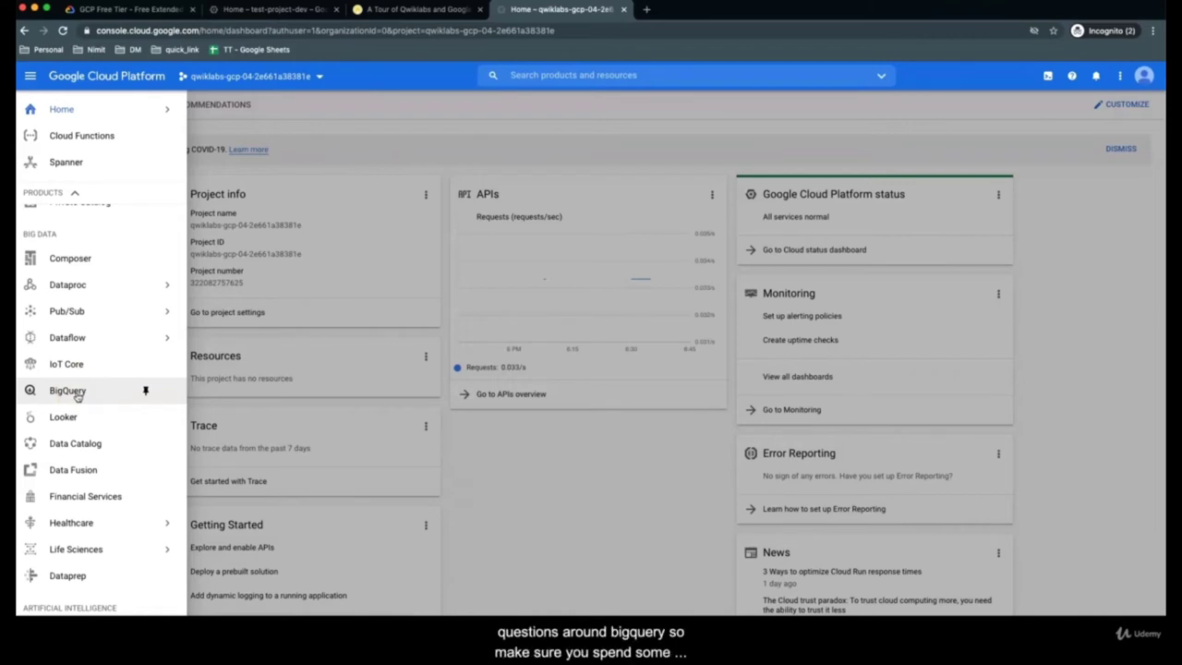
scroll(77, 393, down, 1)
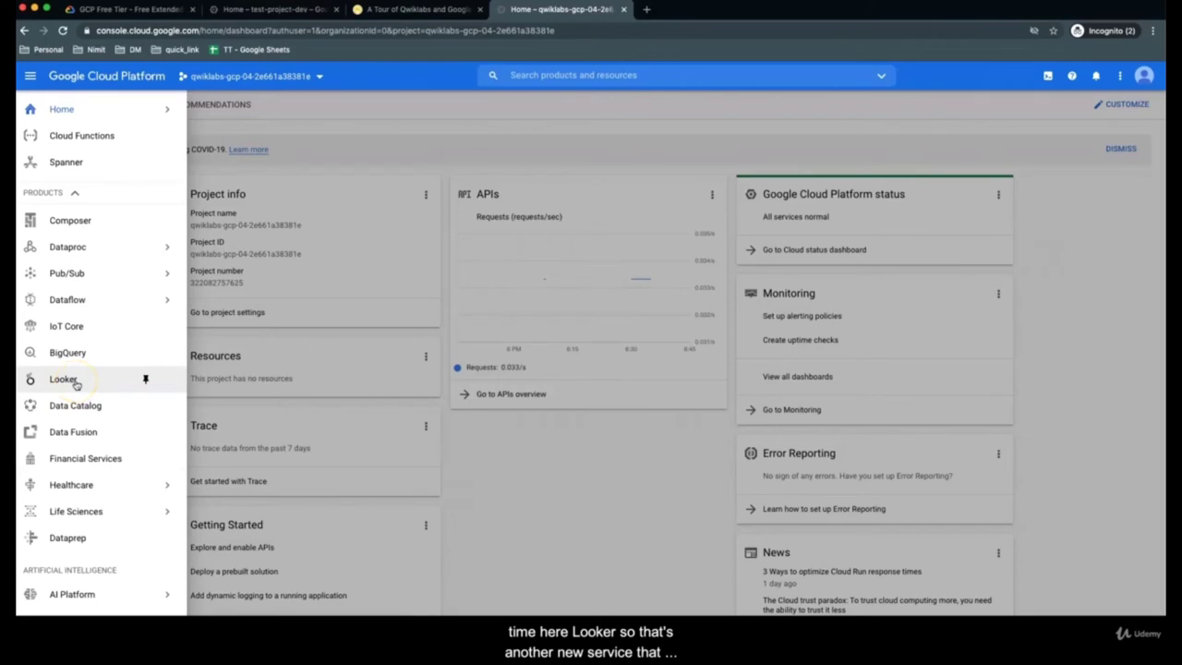
scroll(76, 384, down, 1)
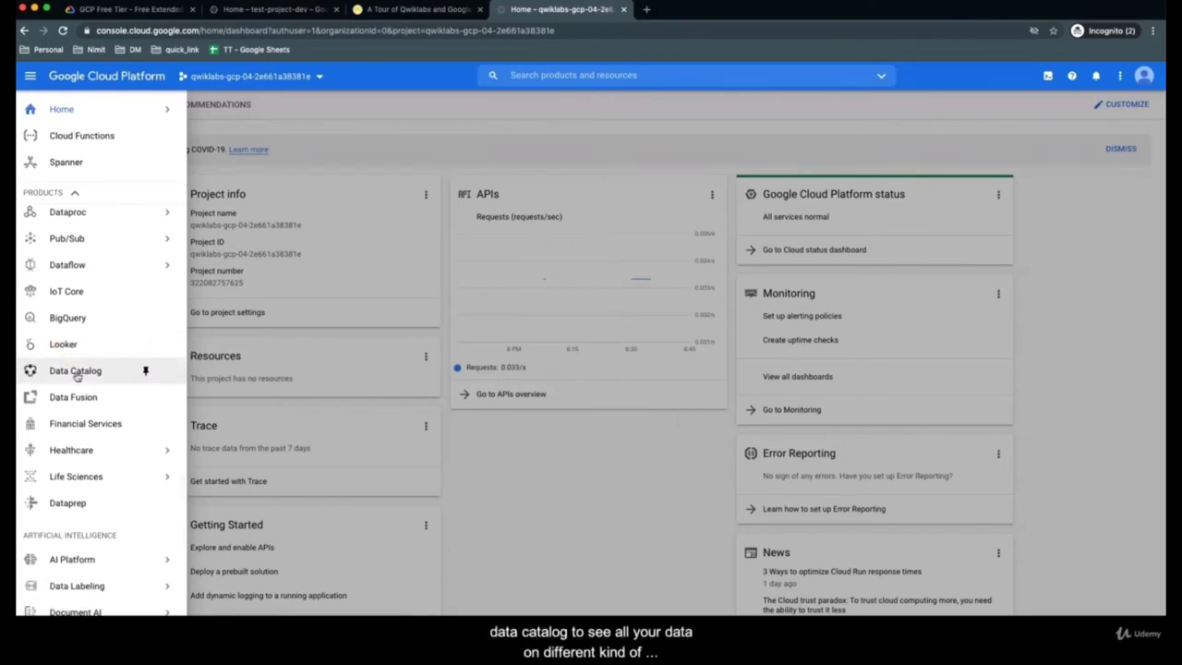
click(76, 392)
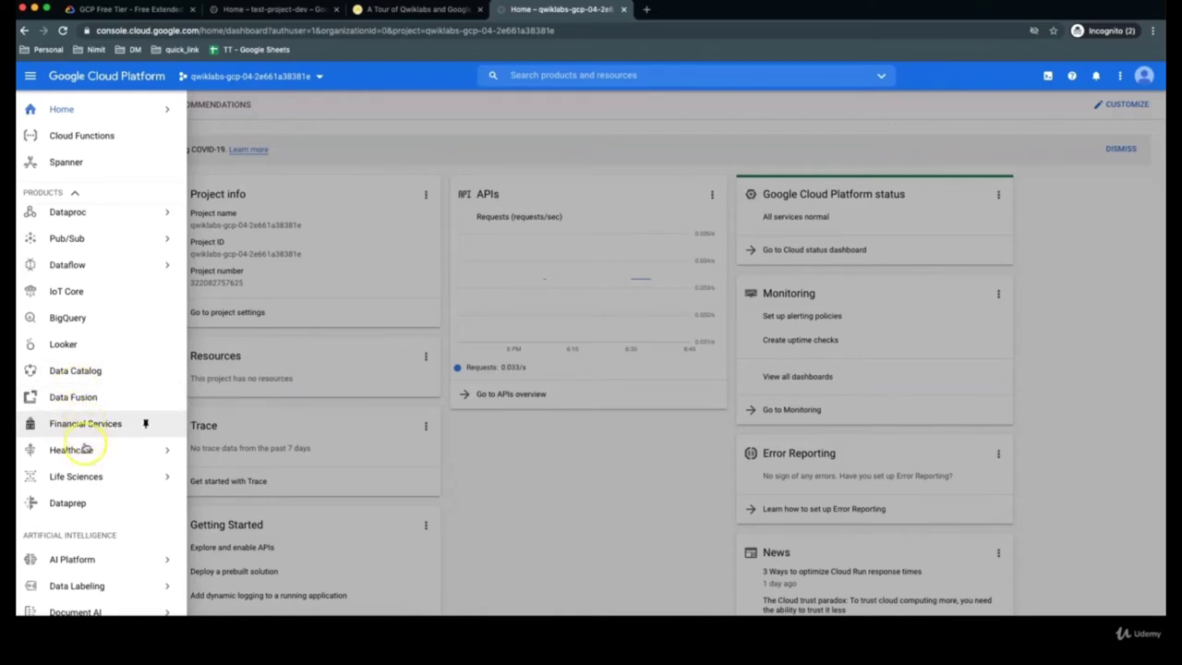
mouse_move(85, 452)
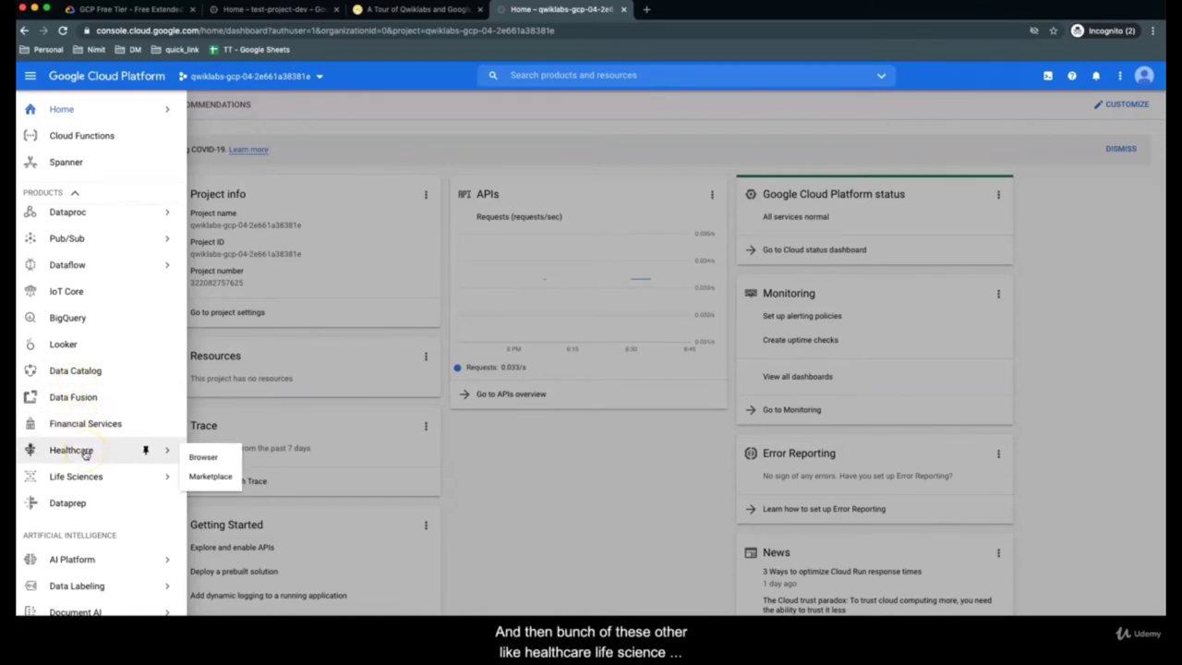
scroll(85, 452, down, 1)
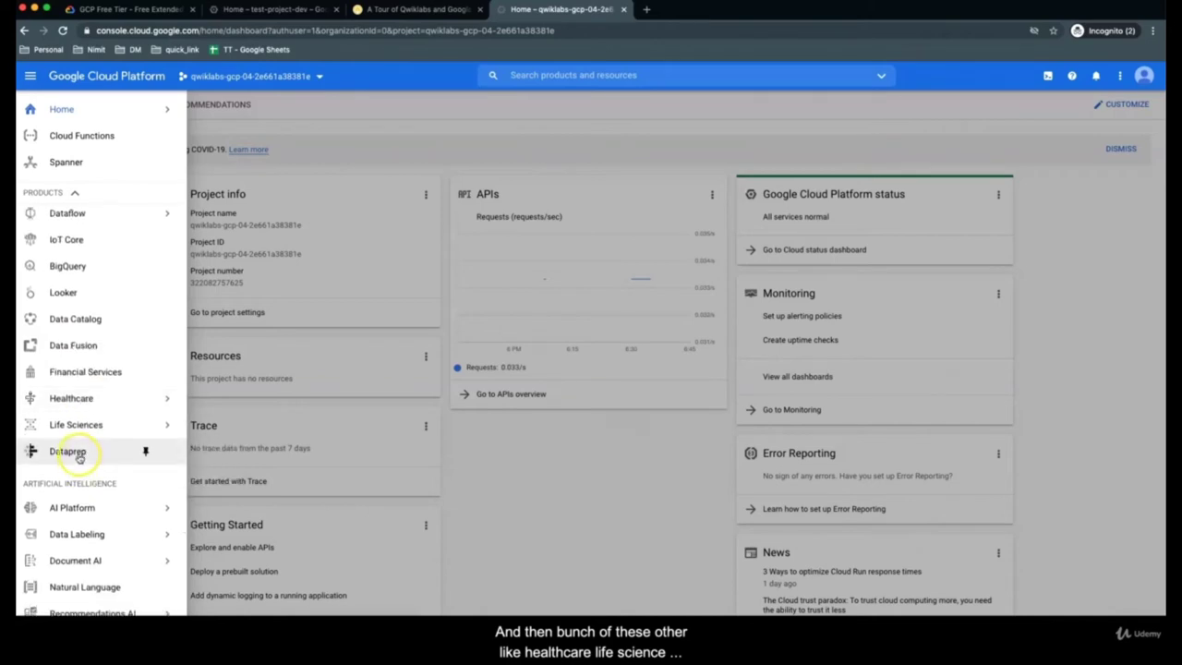
Review the Artificial Intelligence services from AI Platform through Recommendations AI and Tables to Vision and Video Intelligence
scroll(79, 457, down, 2)
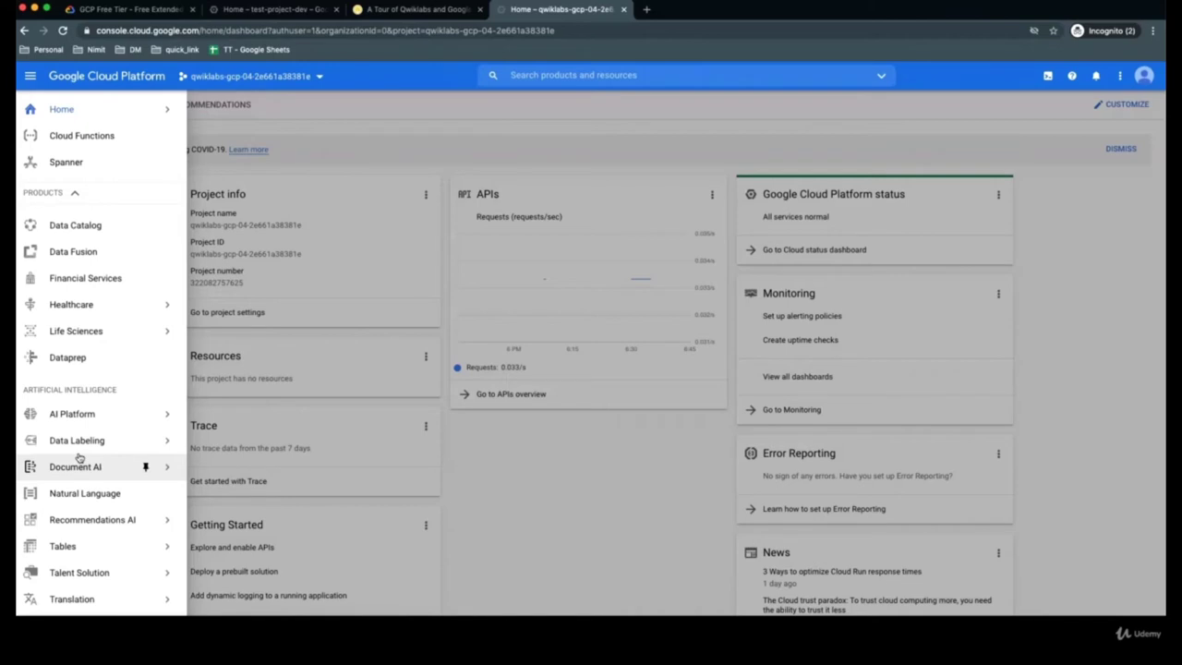
scroll(79, 456, down, 2)
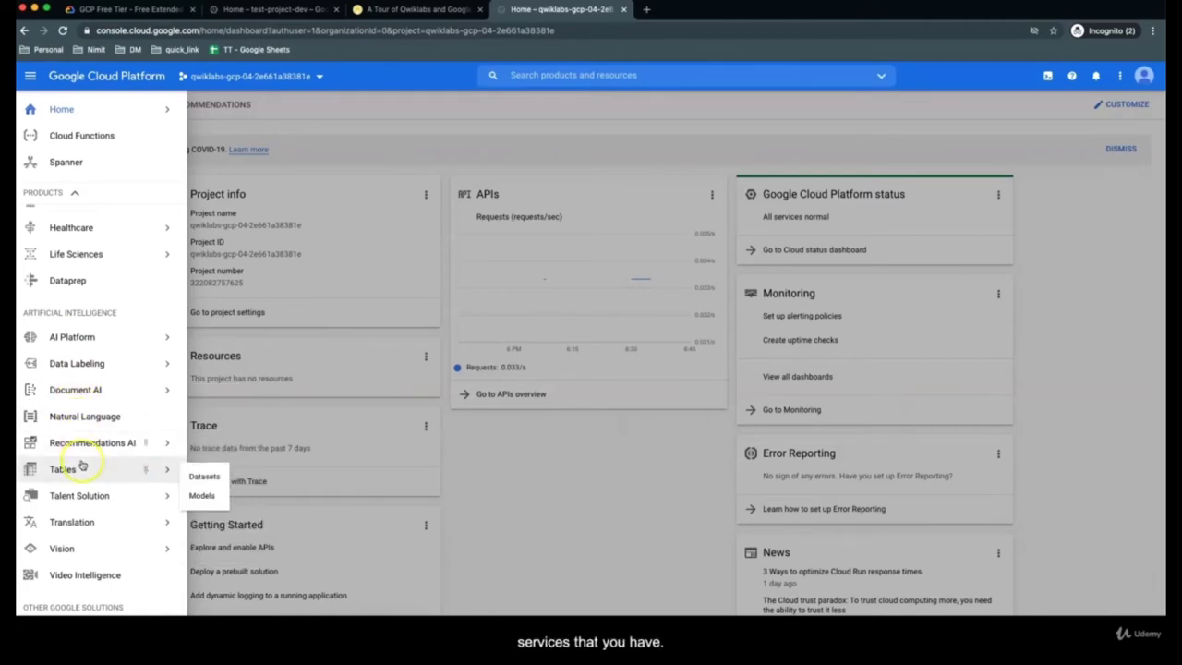
scroll(82, 466, down, 2)
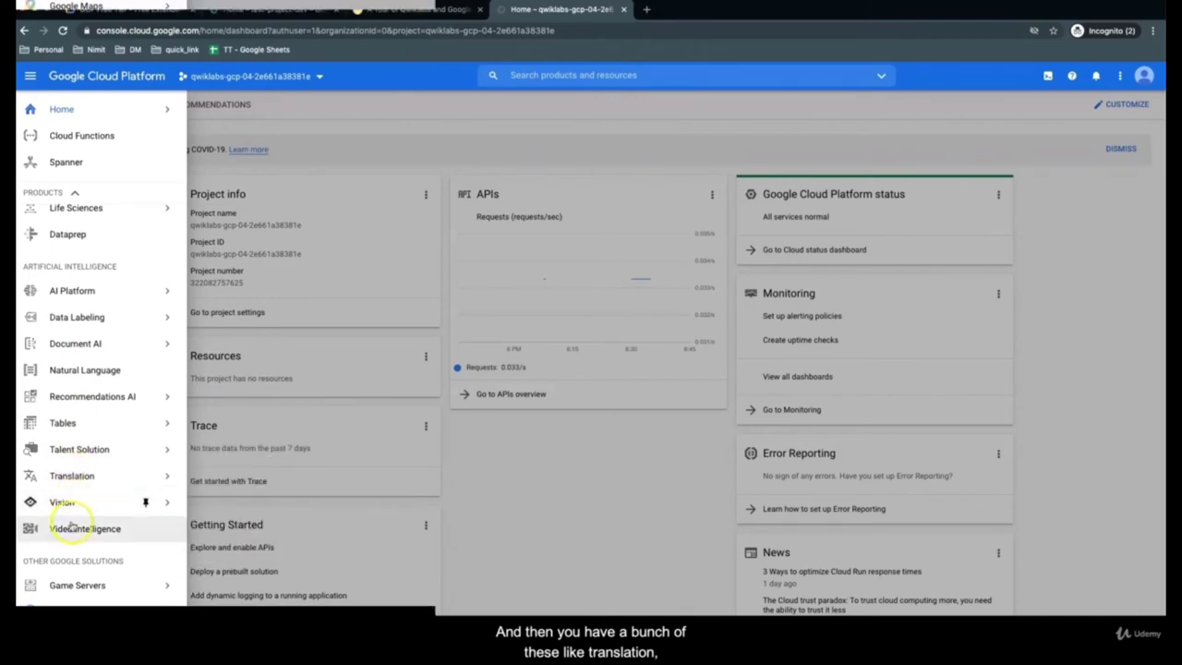
Look over the Other Google Solutions and Partner Solutions categories, and return toward the start of the product list
scroll(72, 526, down, 1)
scroll(72, 526, down, 3)
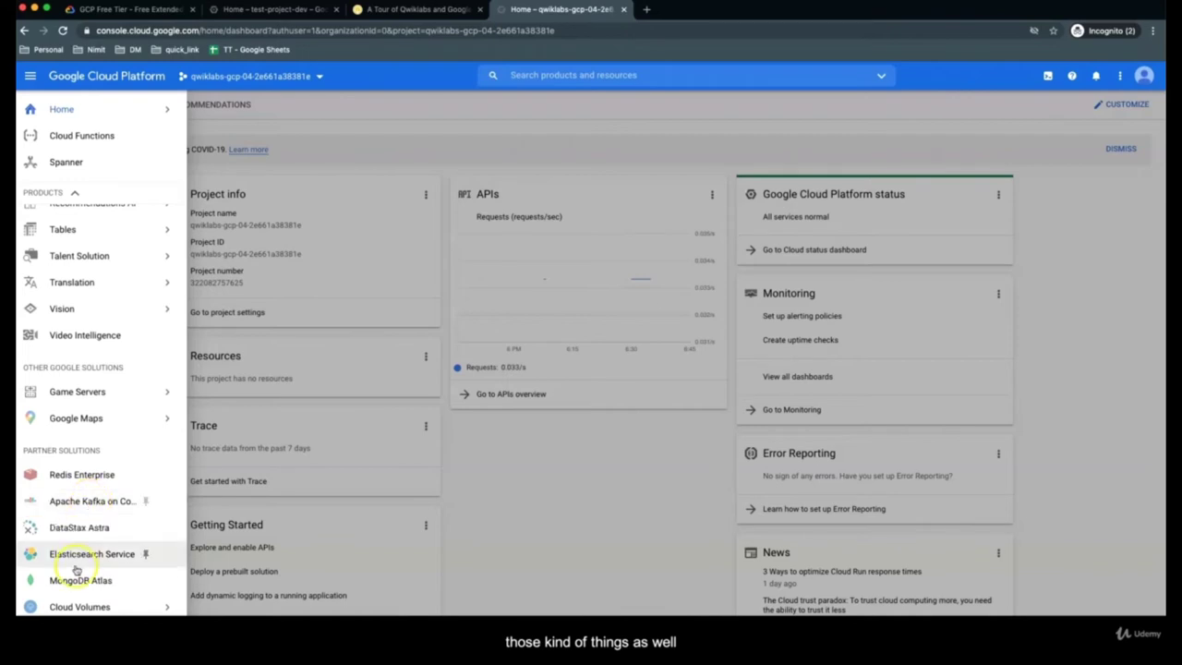
scroll(92, 396, up, 10)
scroll(94, 400, up, 10)
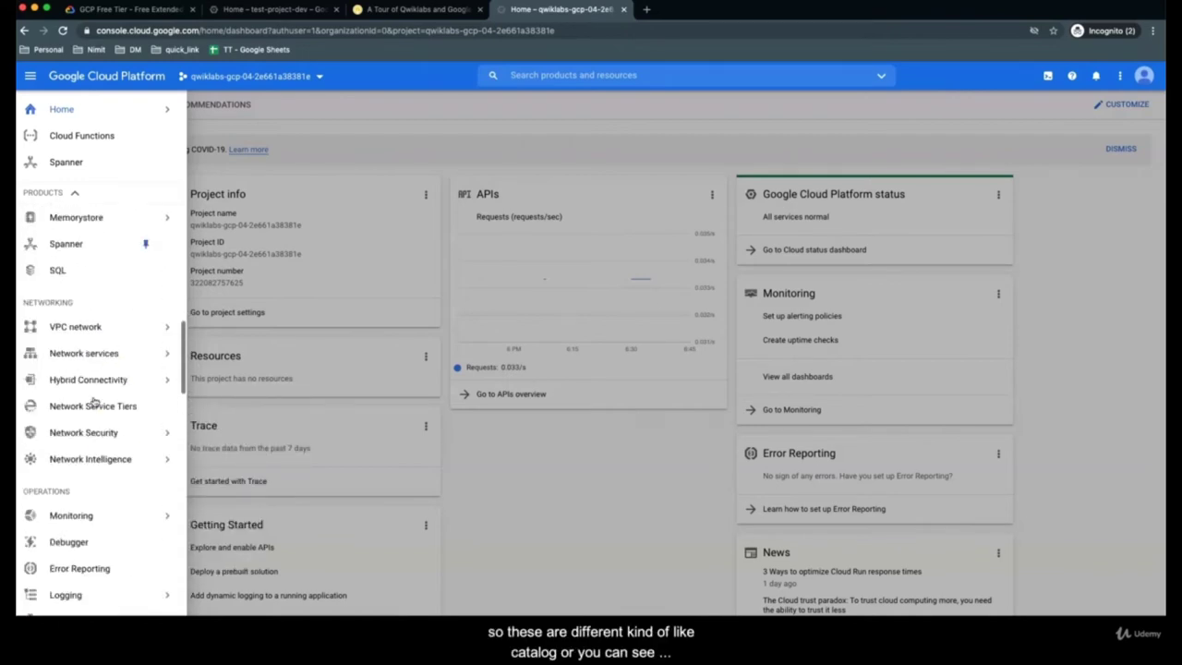
click(93, 132)
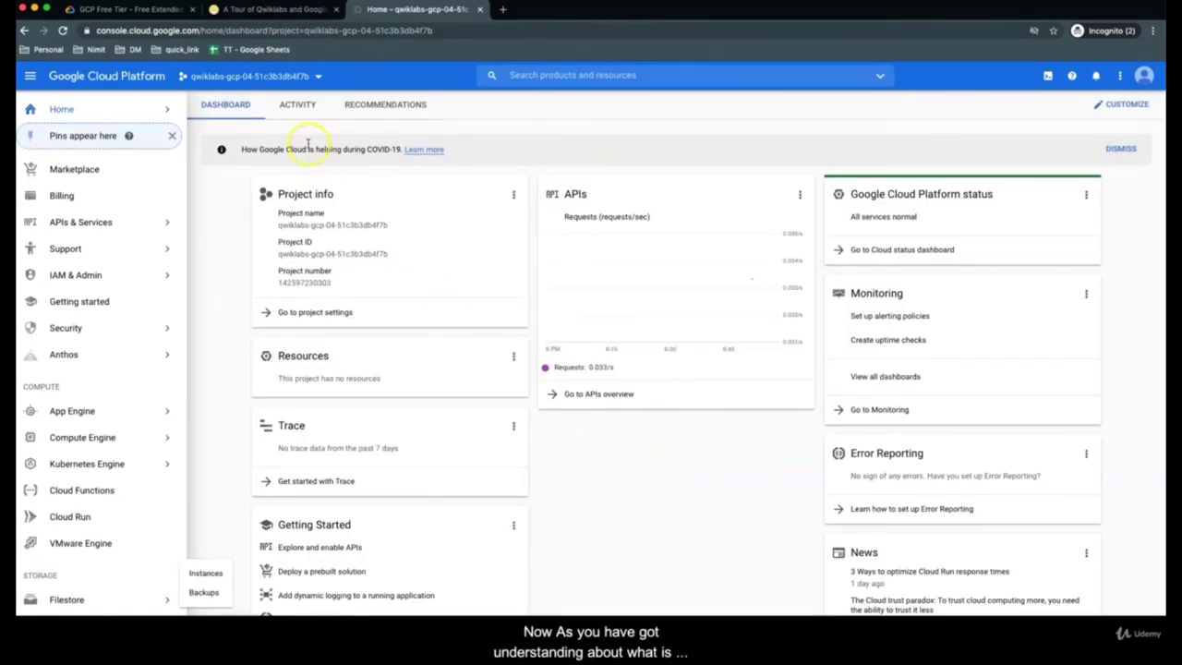
Recap the recent projects in the project picker and the full catalogue of Google Cloud services
click(318, 79)
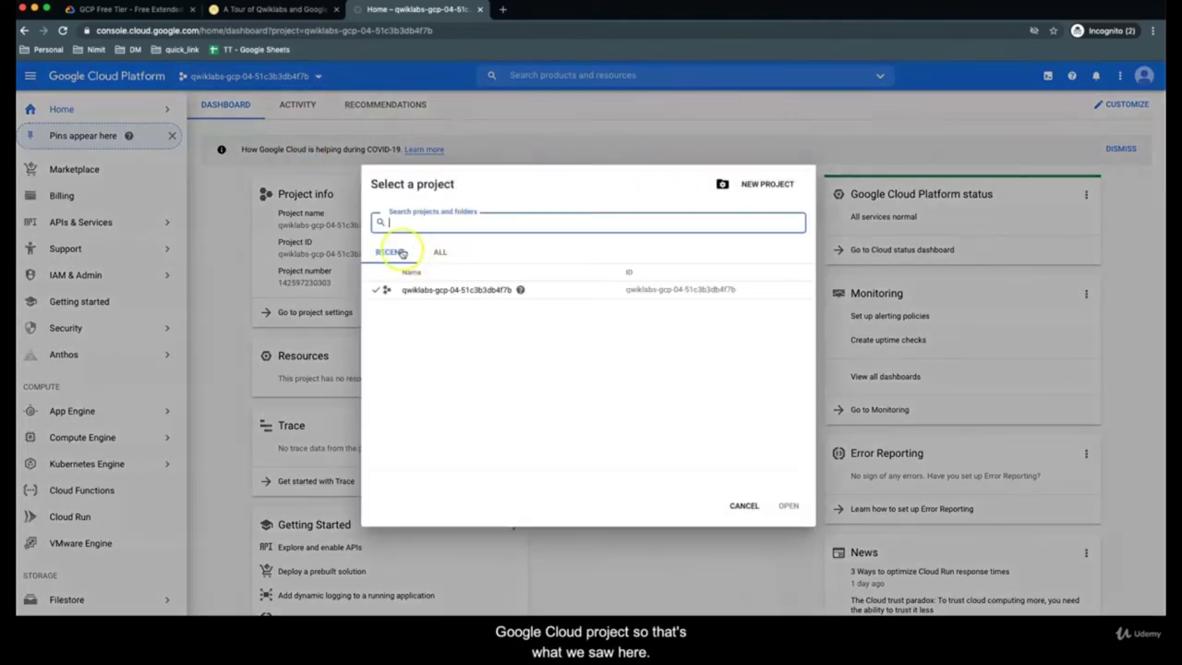
click(239, 314)
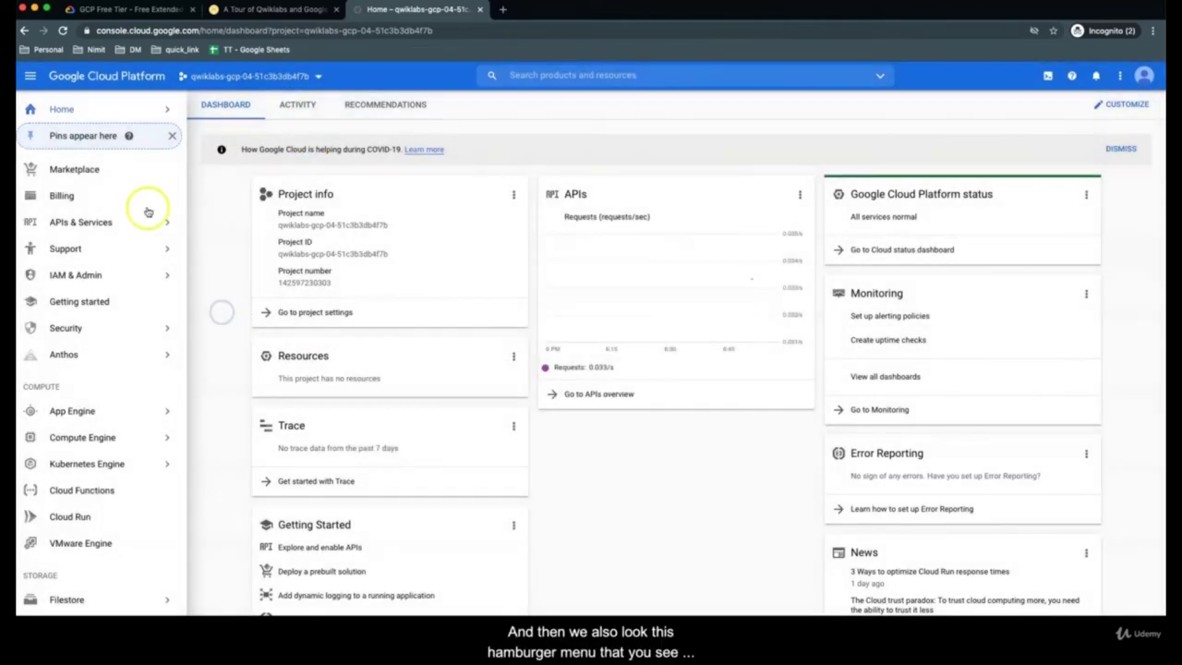
click(33, 77)
scroll(93, 301, down, 5)
scroll(93, 301, down, 20)
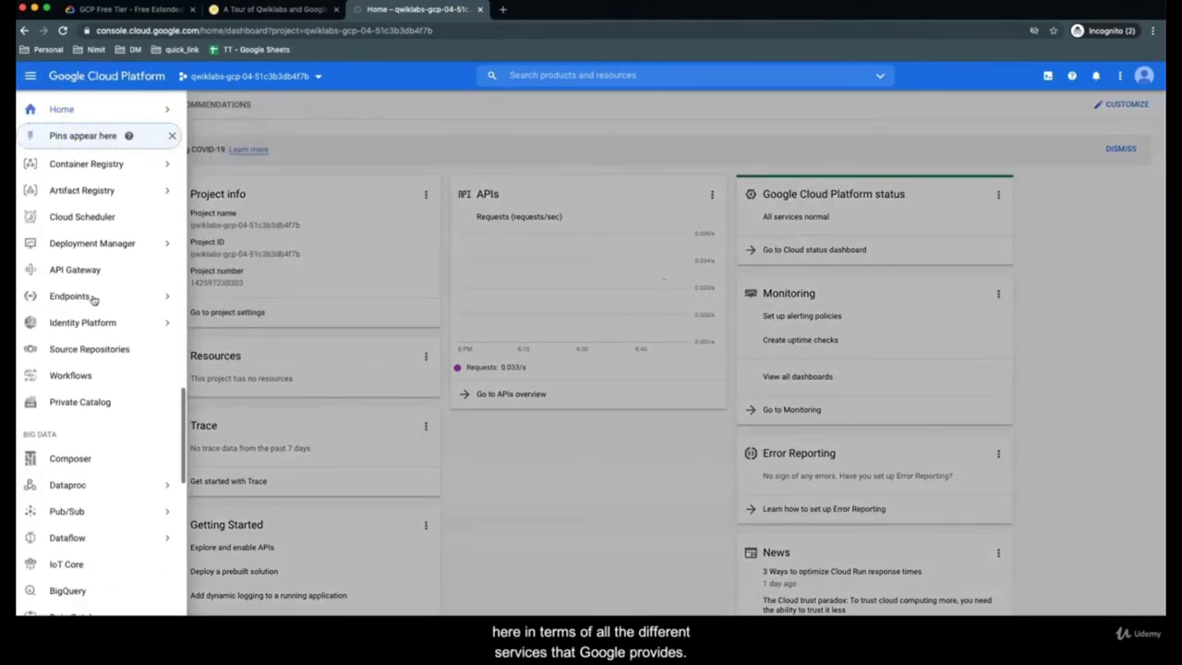
scroll(93, 301, up, 20)
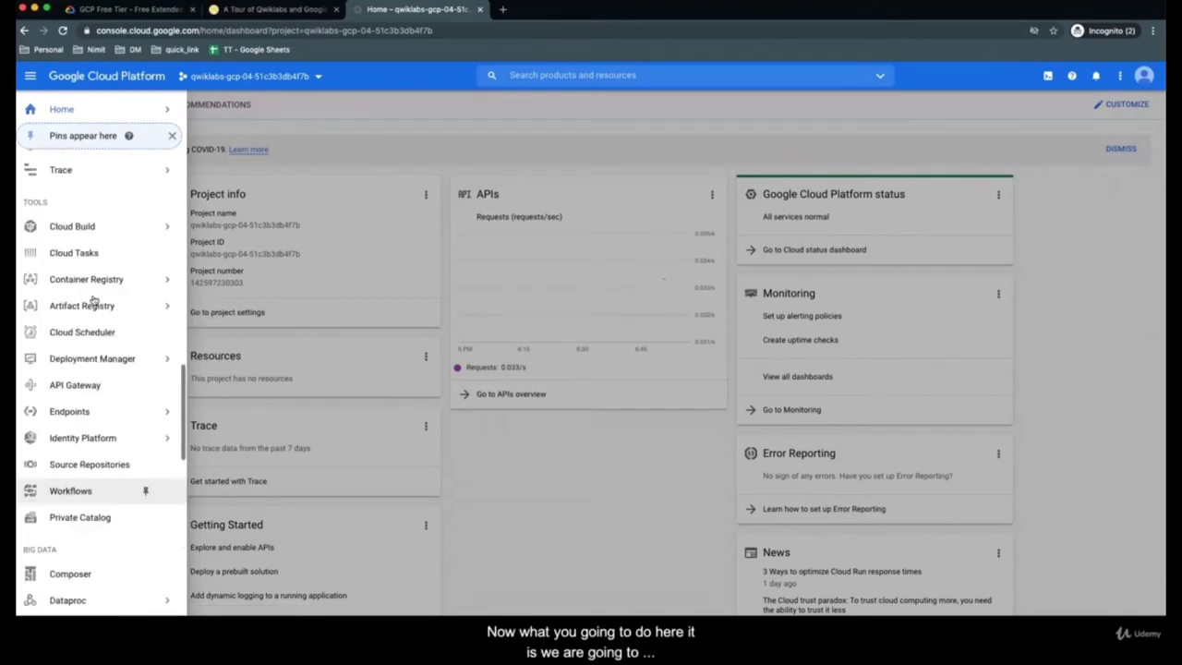
Open the project's IAM permissions page from IAM & Admin
mouse_move(101, 238)
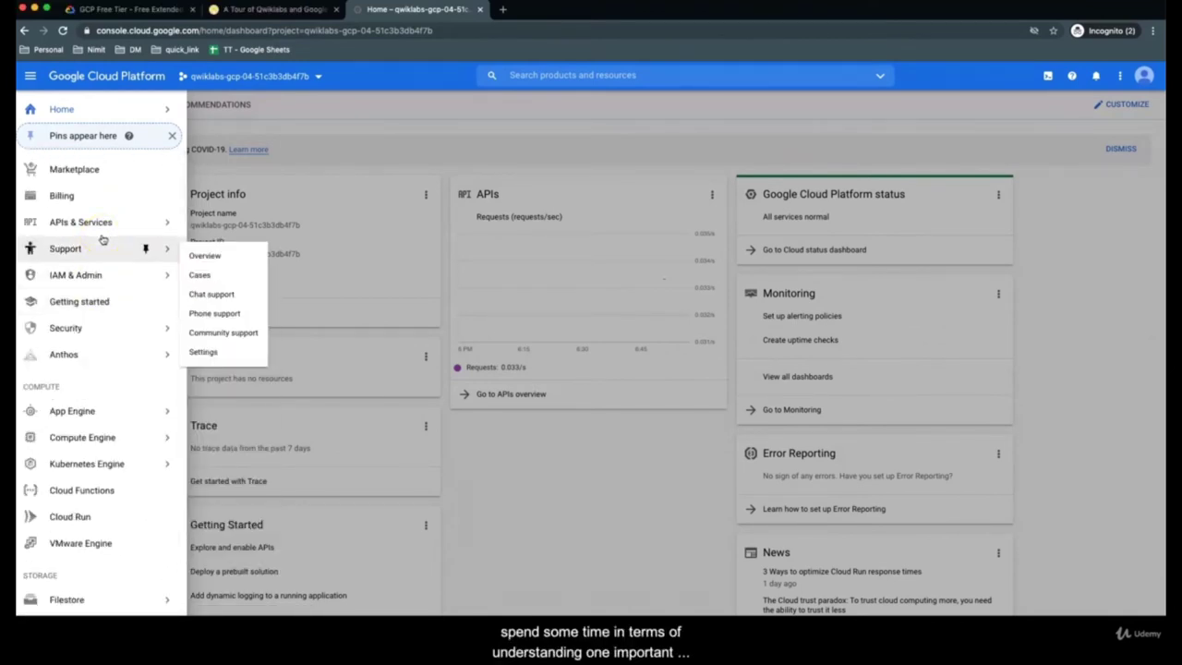
mouse_move(101, 283)
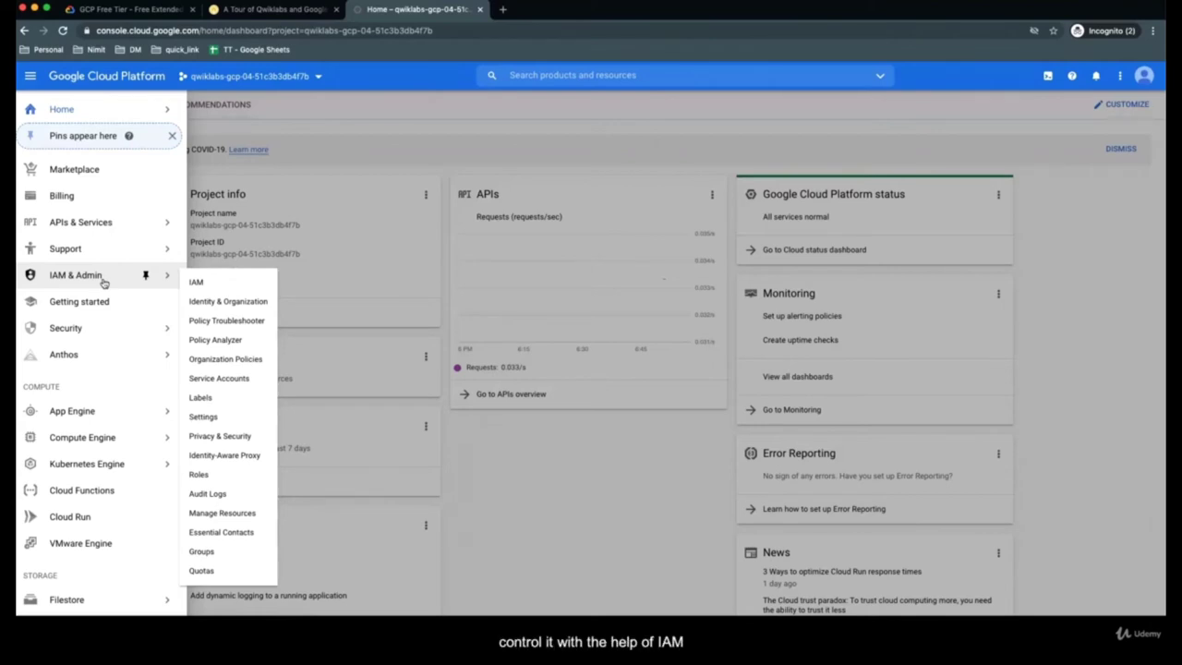
click(213, 282)
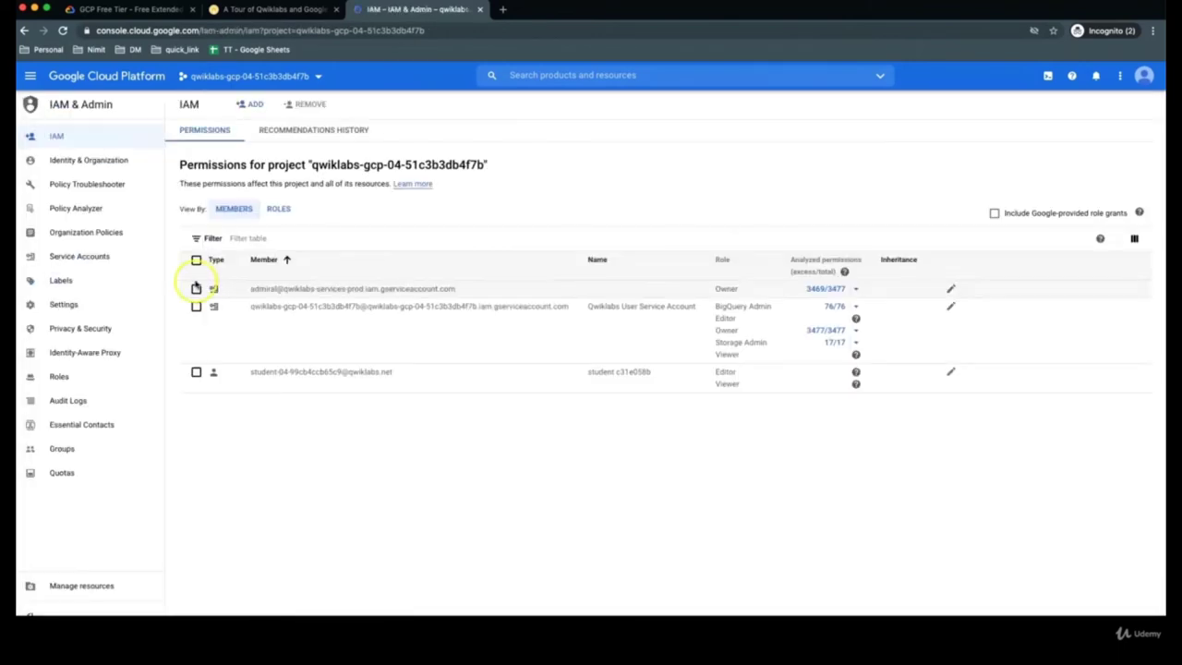
Locate IAM & Admin among the console services again and reopen its IAM page
click(30, 78)
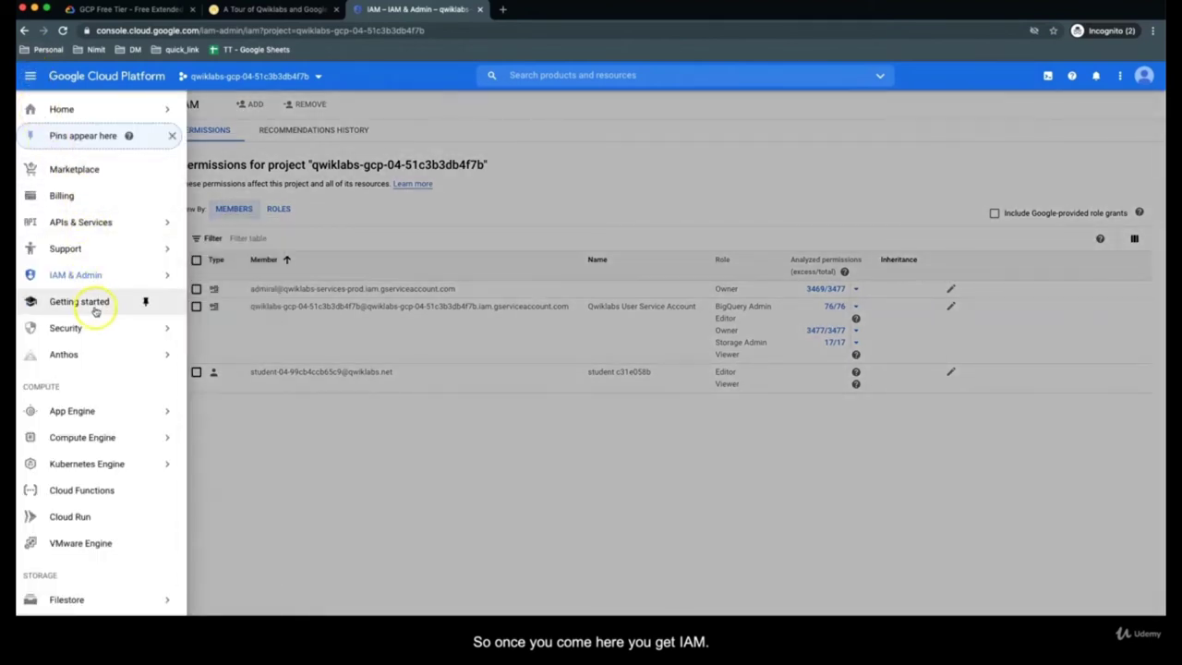
mouse_move(83, 259)
scroll(80, 364, down, 4)
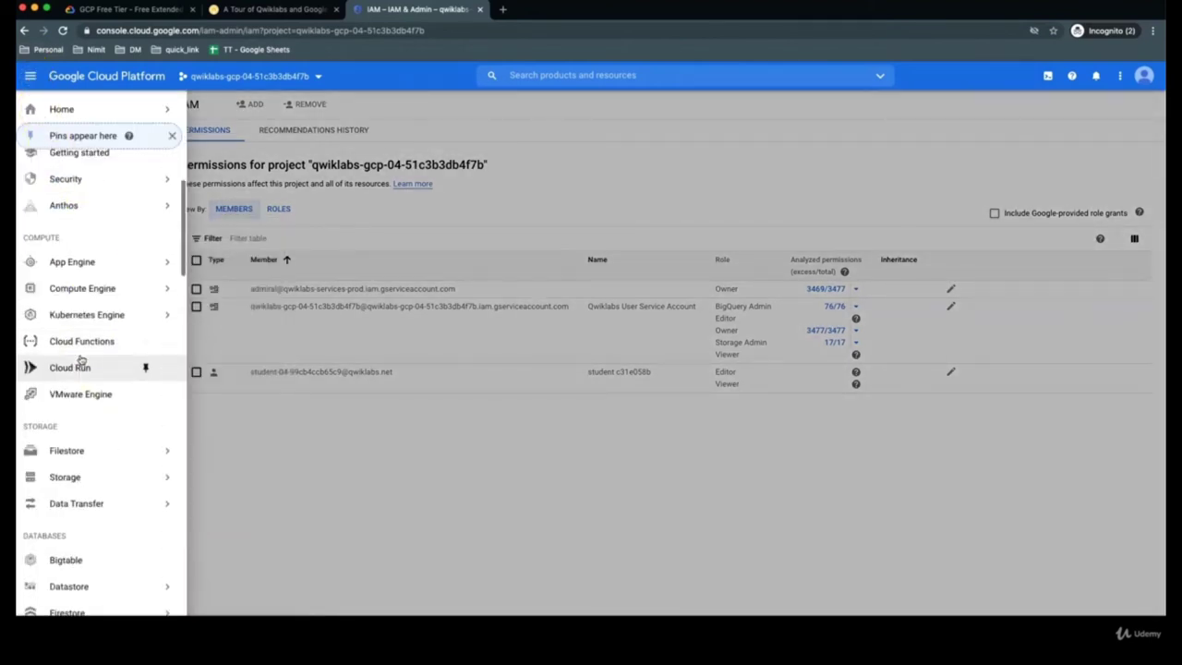
scroll(79, 365, up, 4)
mouse_move(129, 277)
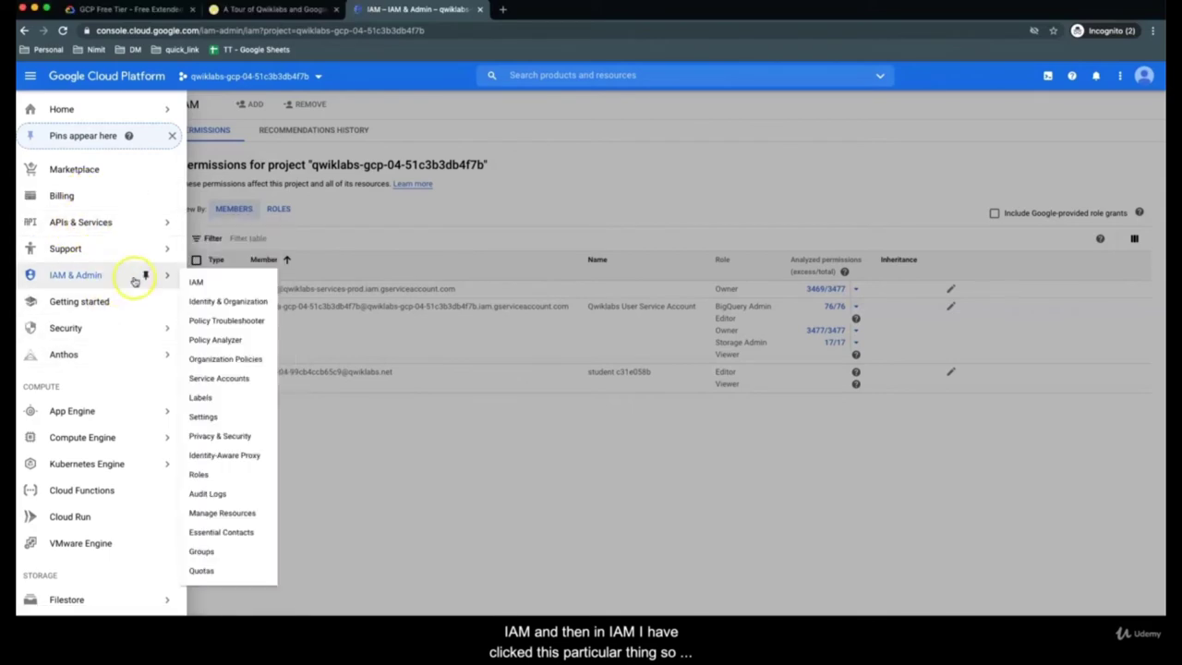
click(205, 286)
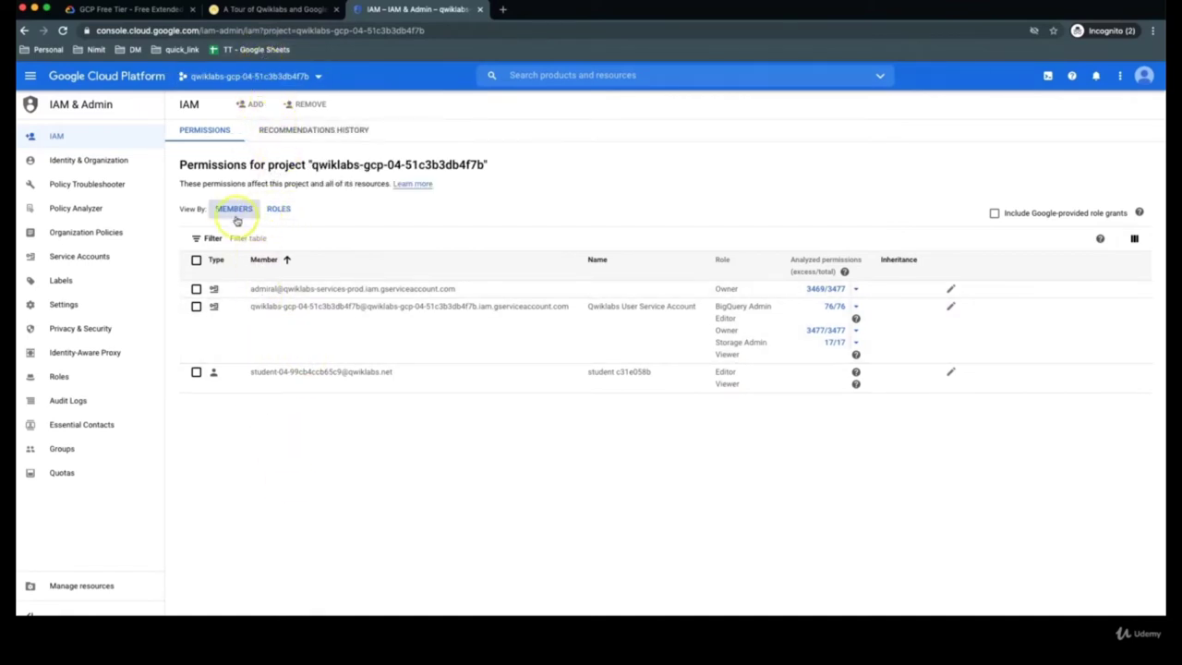
View the project's permissions by roles, check the requirement for adding a member, and return to the members view
click(279, 212)
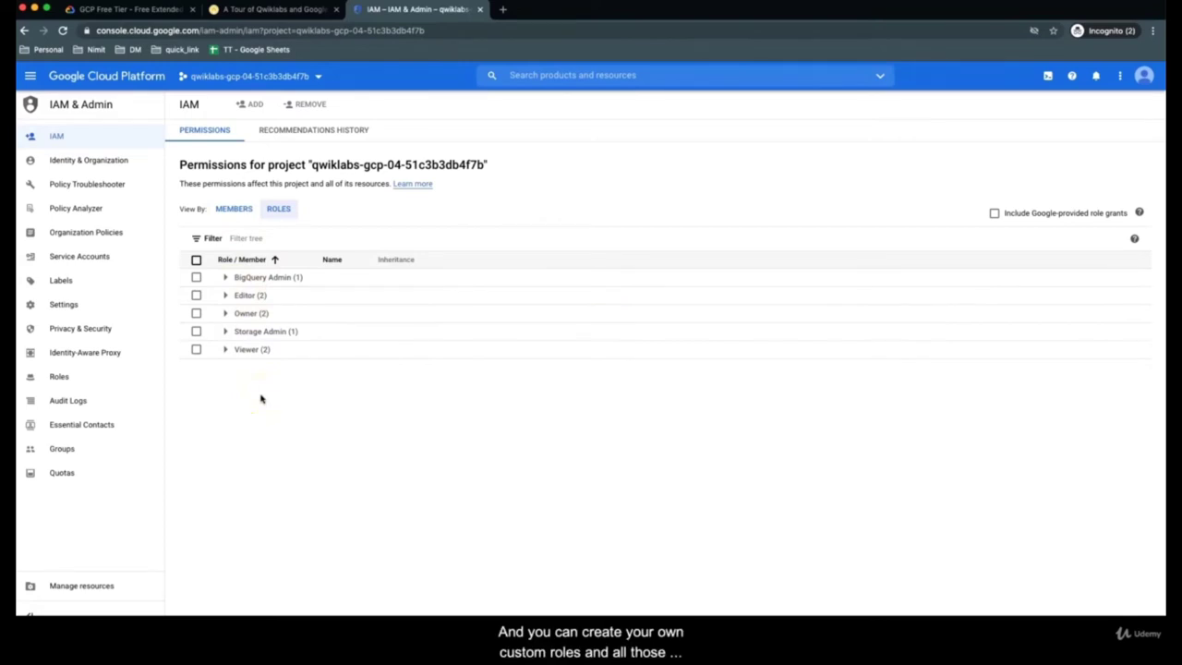
mouse_move(243, 105)
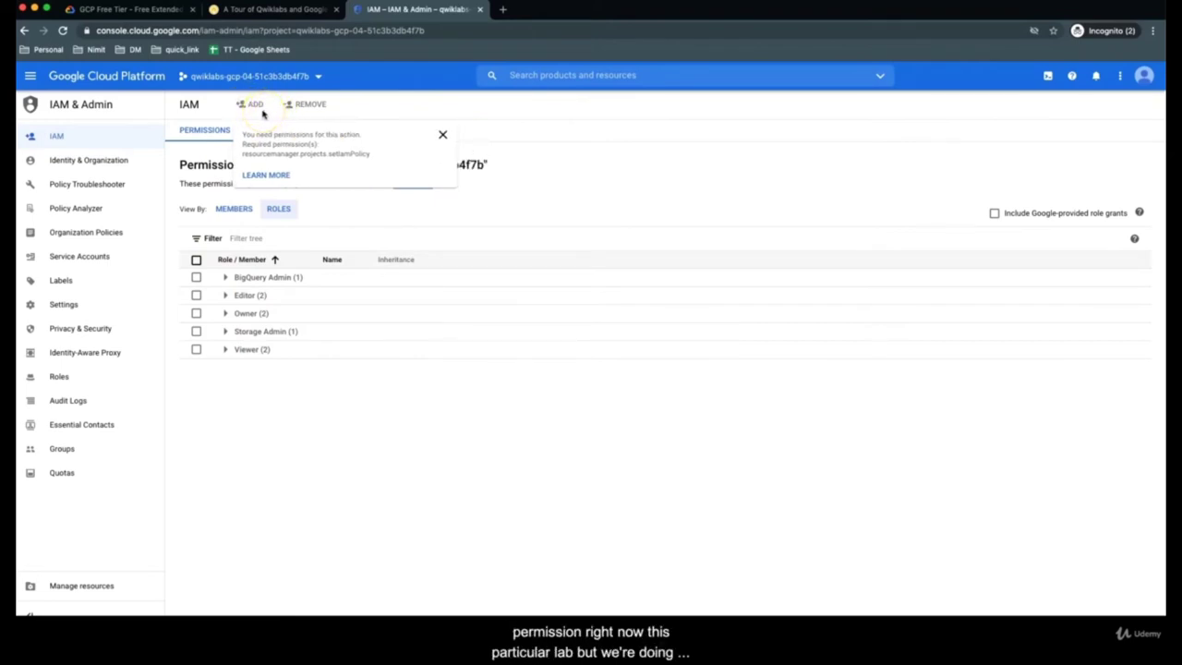
click(287, 360)
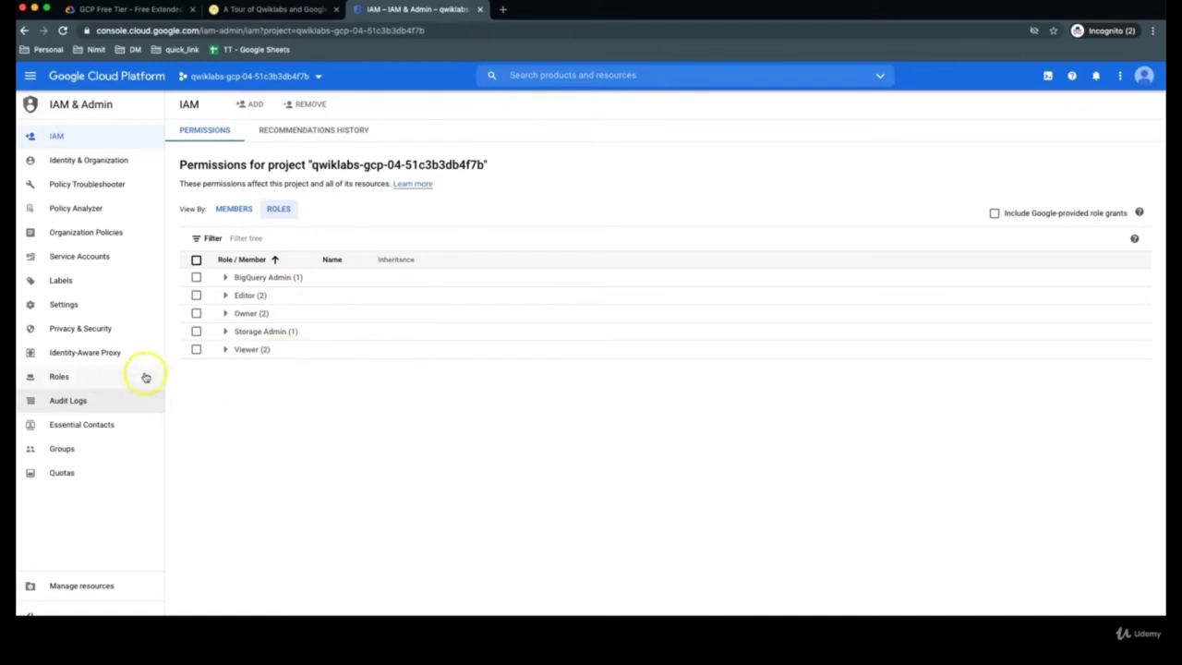
click(236, 212)
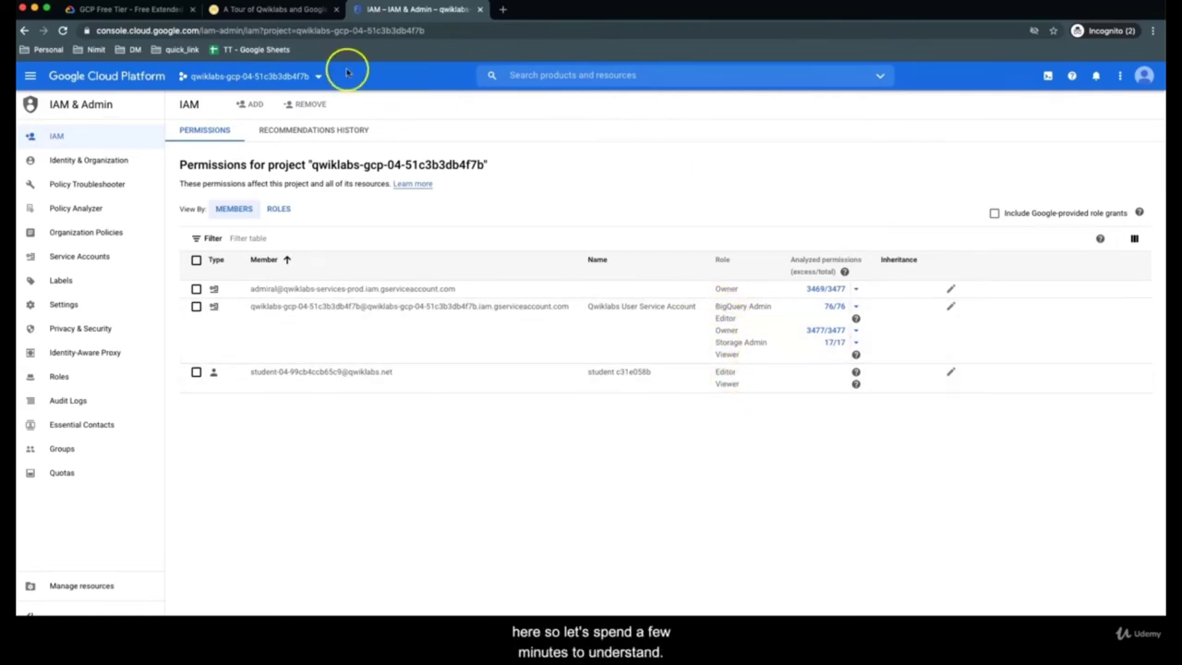
Switch to the Qwiklabs lab page and read the Roles and permissions section with its viewer, editor and owner table
click(277, 9)
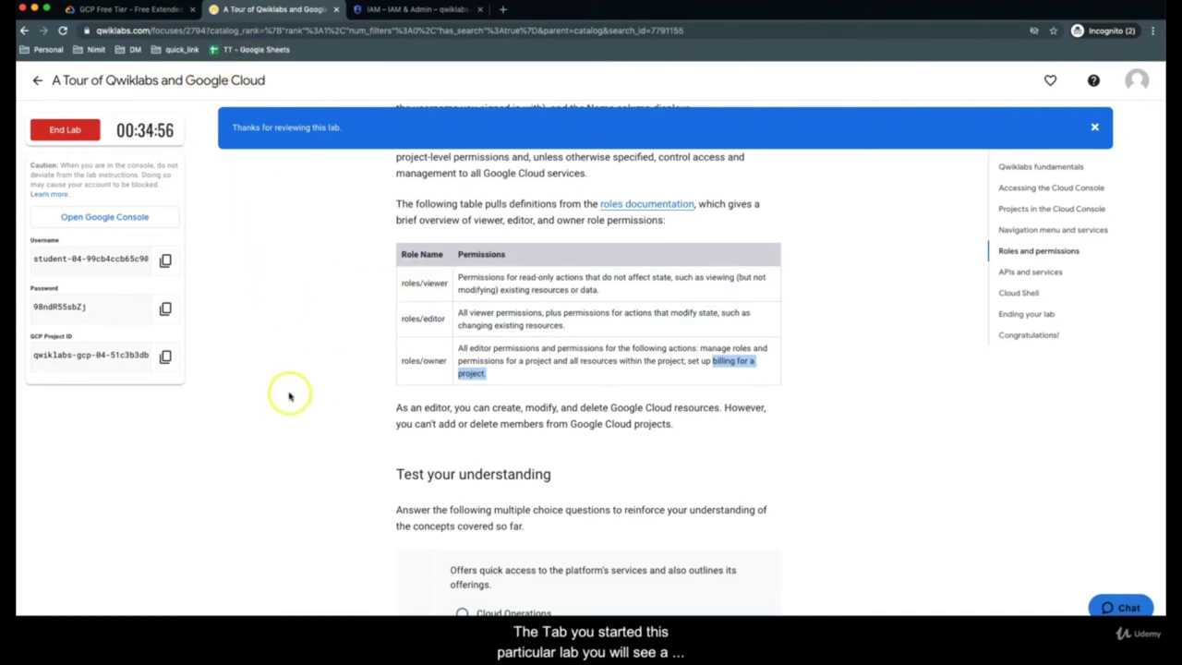
scroll(277, 393, up, 10)
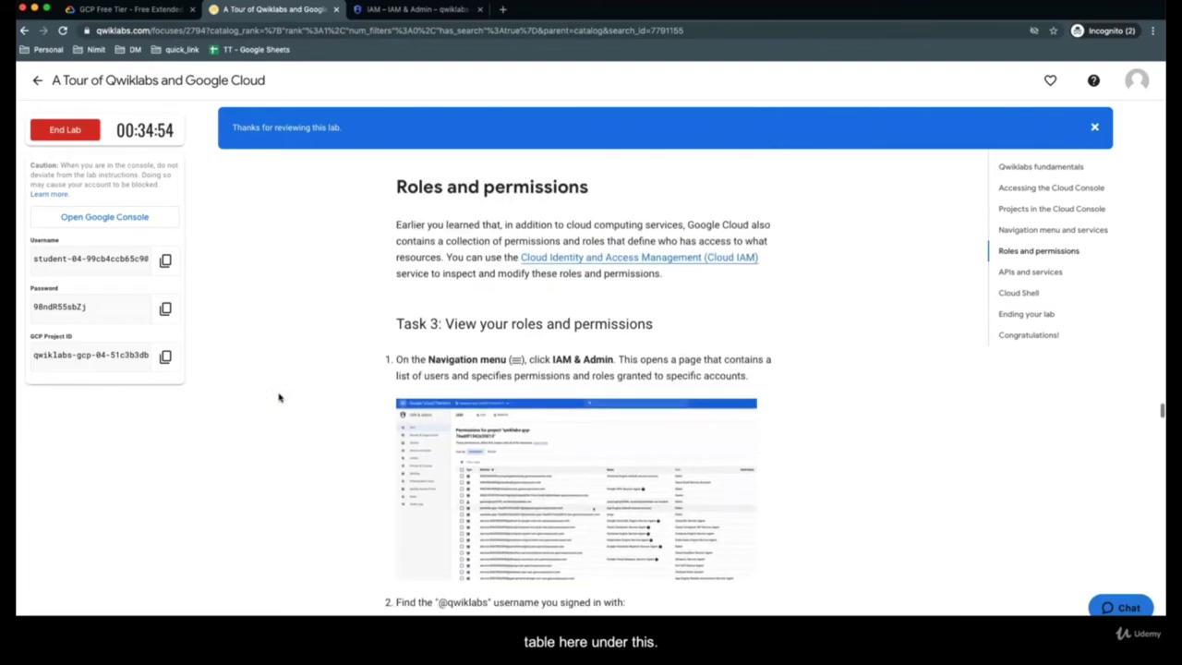
scroll(278, 397, up, 1)
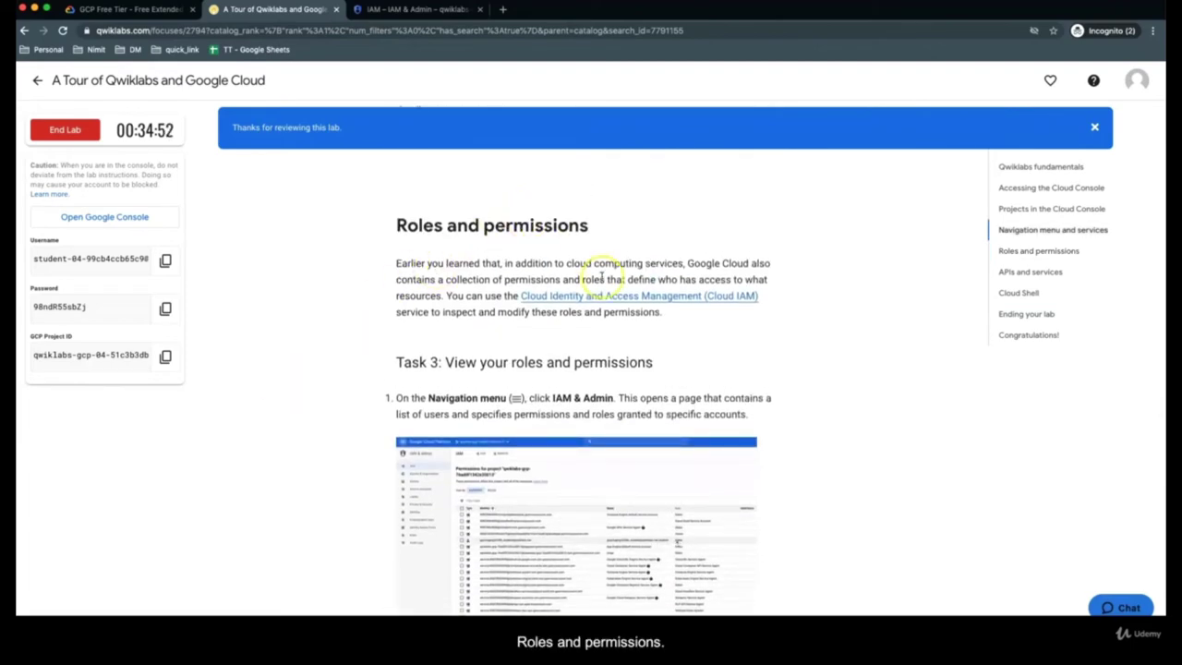
scroll(601, 278, down, 10)
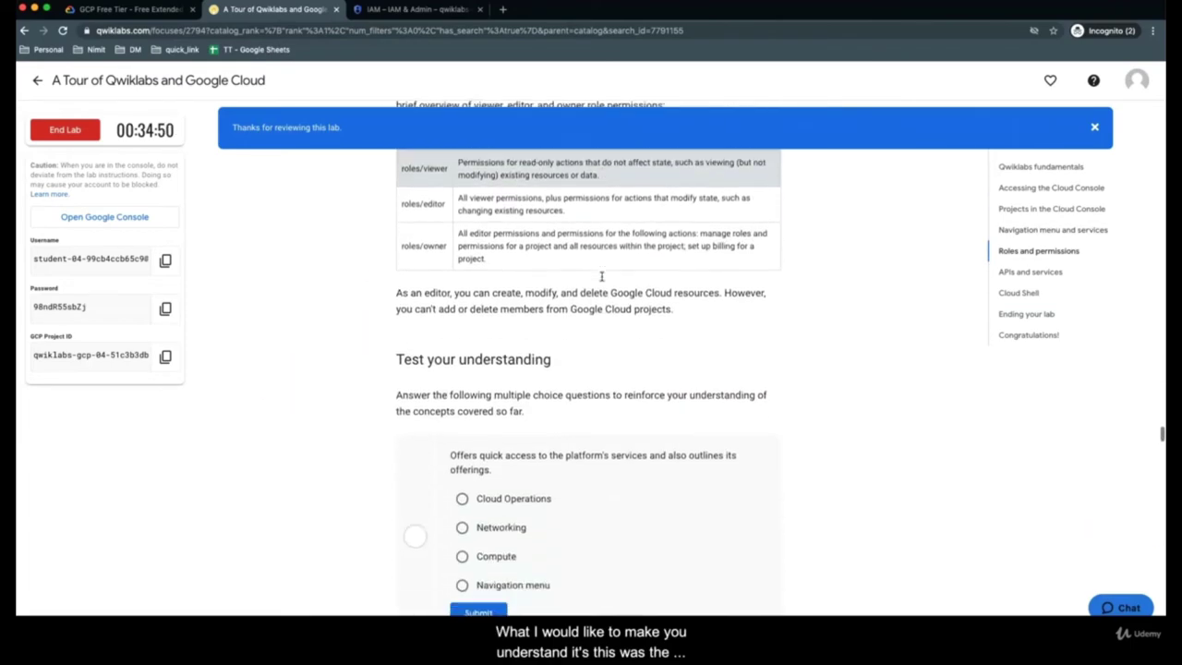
Review the viewer, editor and owner permissions table and the Test your understanding questions below it in the lab instructions
scroll(601, 275, up, 4)
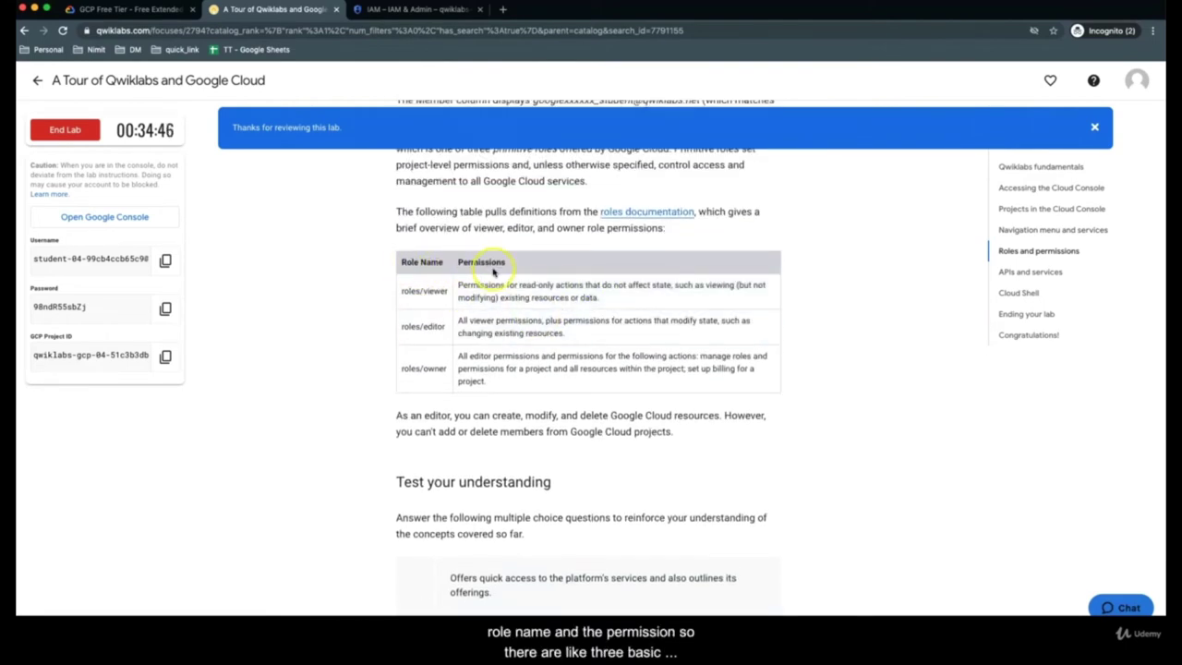
click(431, 363)
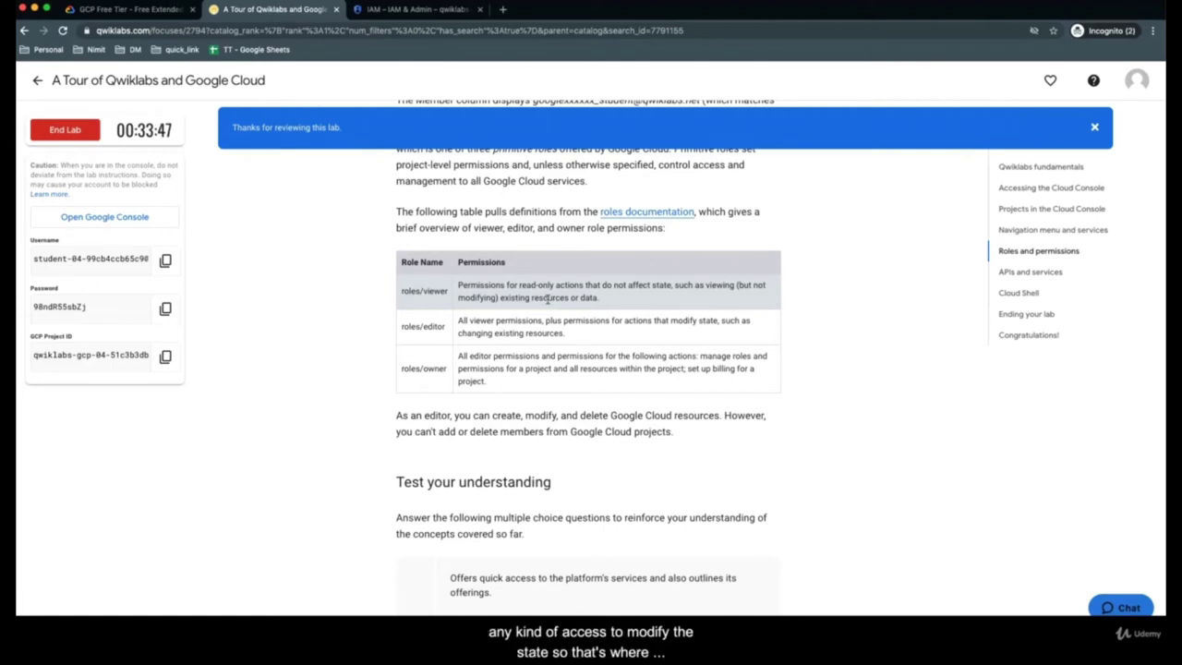
scroll(308, 441, down, 3)
scroll(310, 441, down, 5)
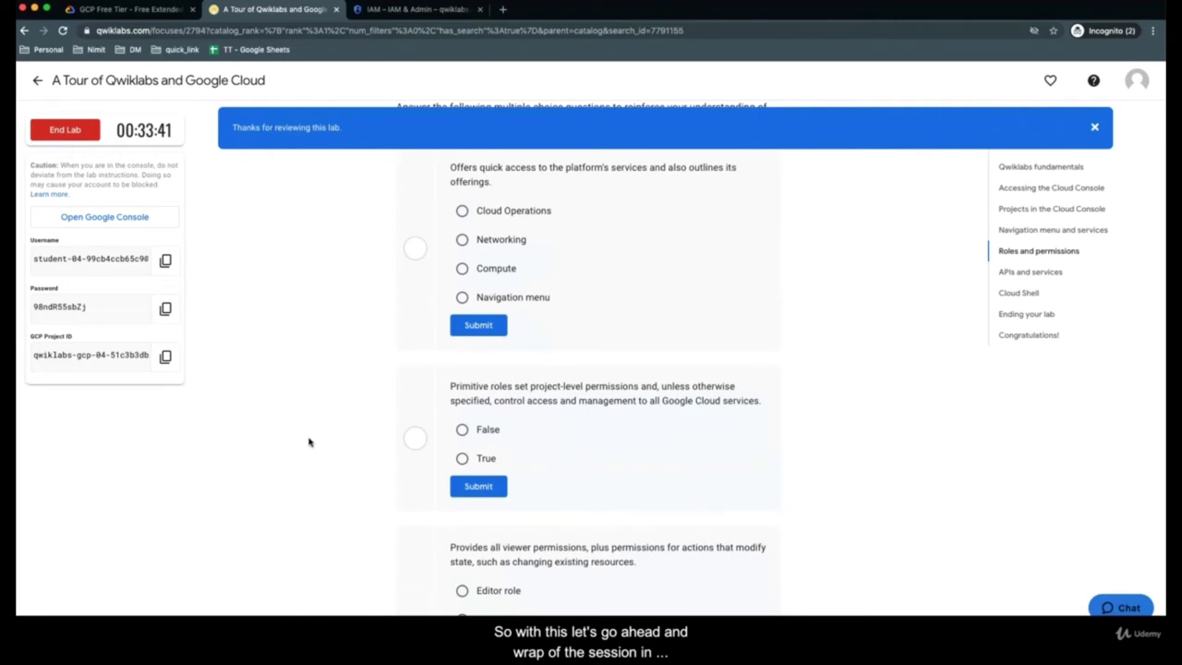
scroll(310, 441, down, 2)
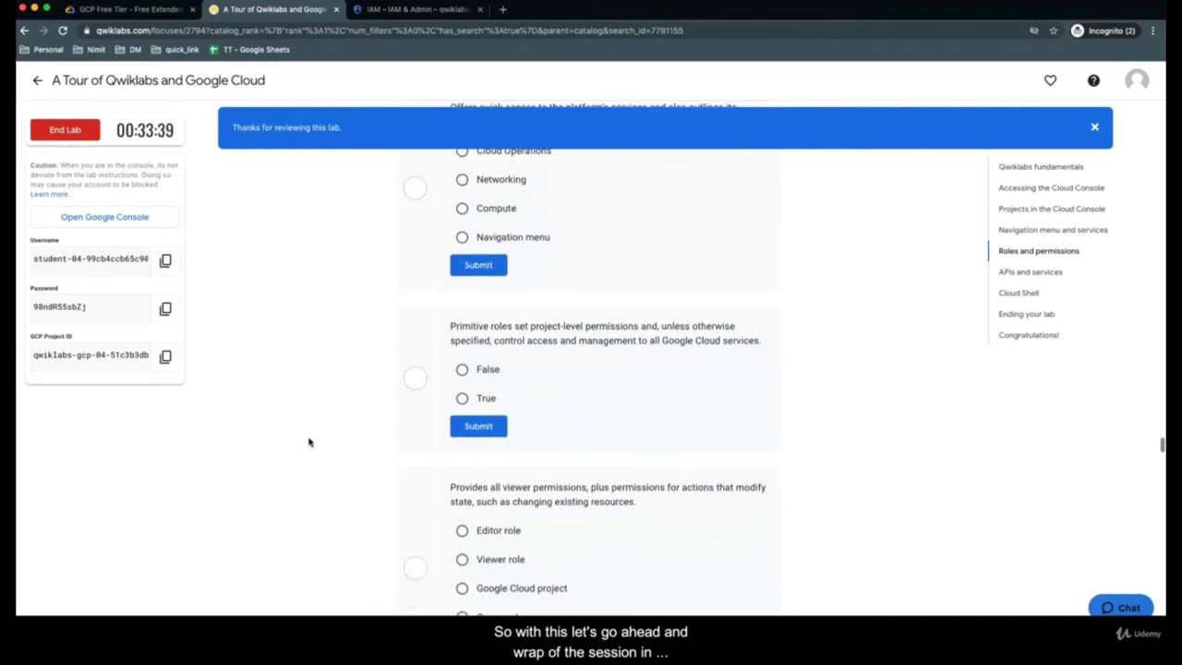
scroll(309, 441, down, 1)
scroll(310, 442, up, 5)
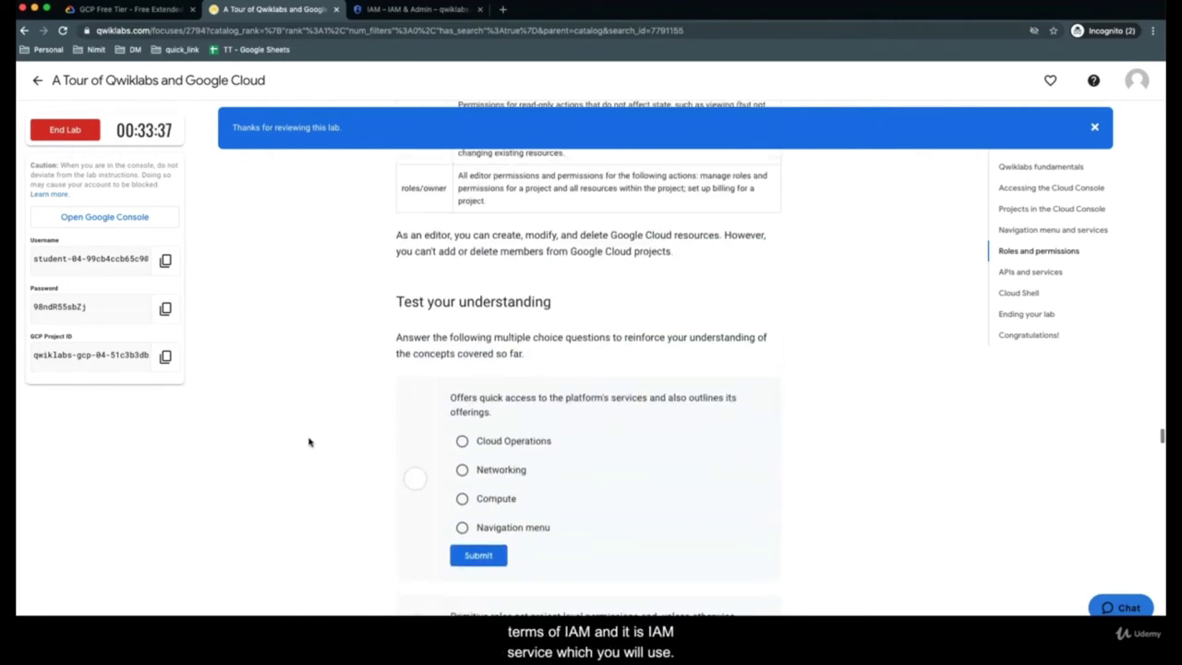
Switch back to the Google Cloud console and open the APIs & Services dashboard for the lab project
click(403, 10)
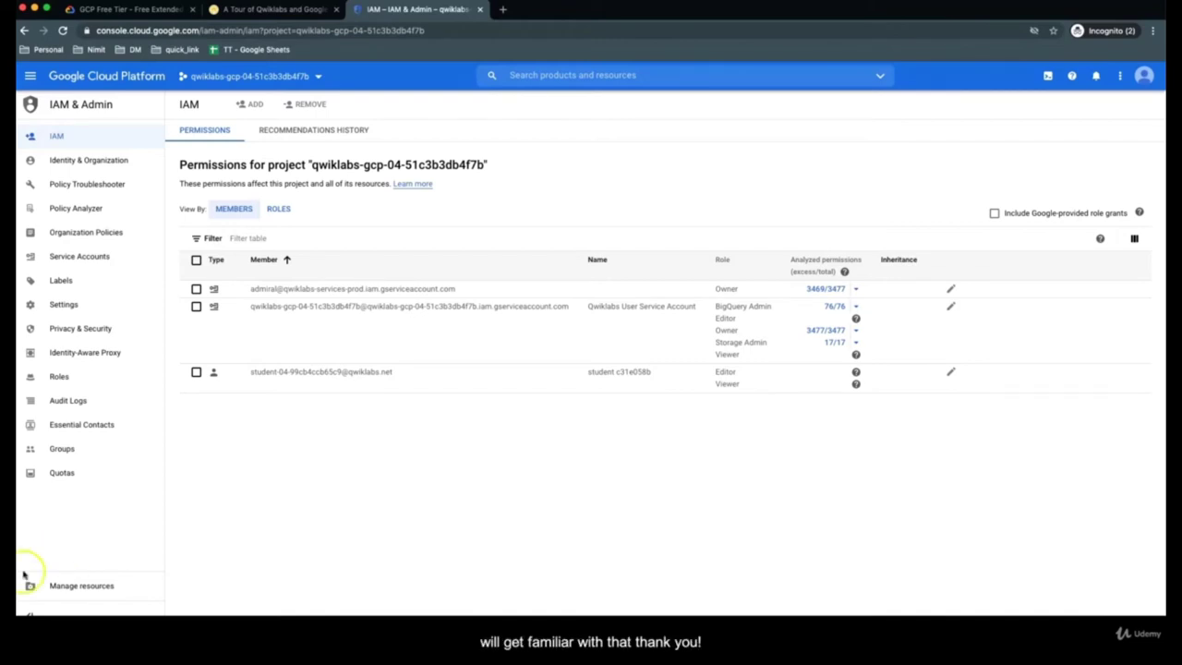
click(48, 589)
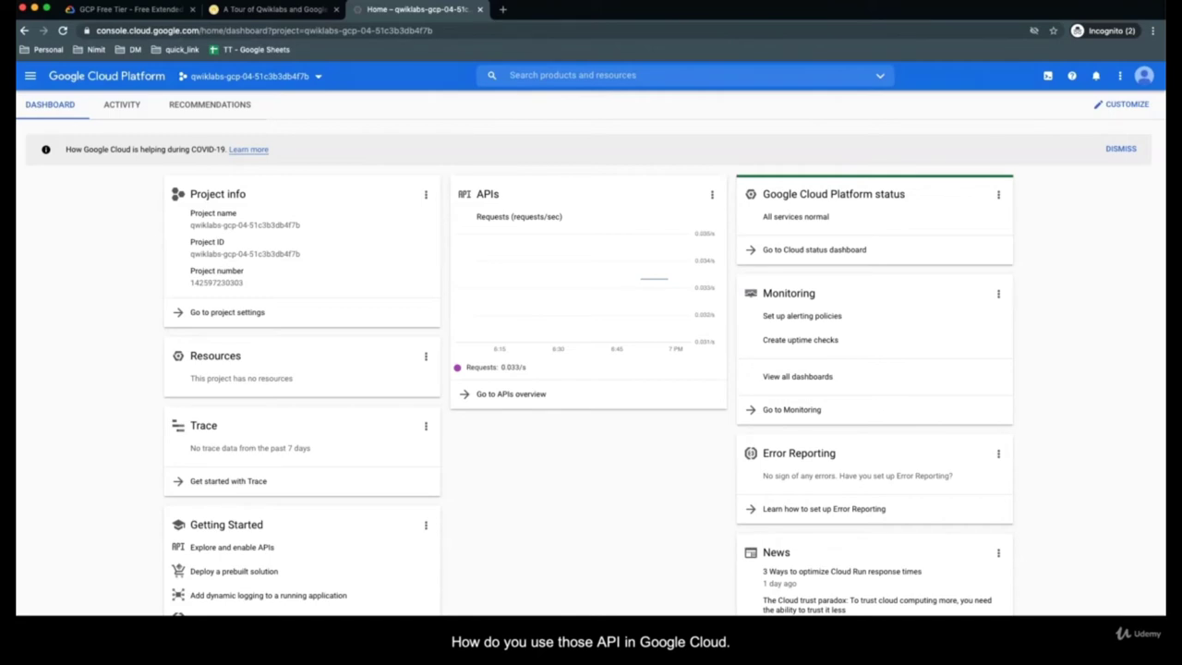
click(31, 78)
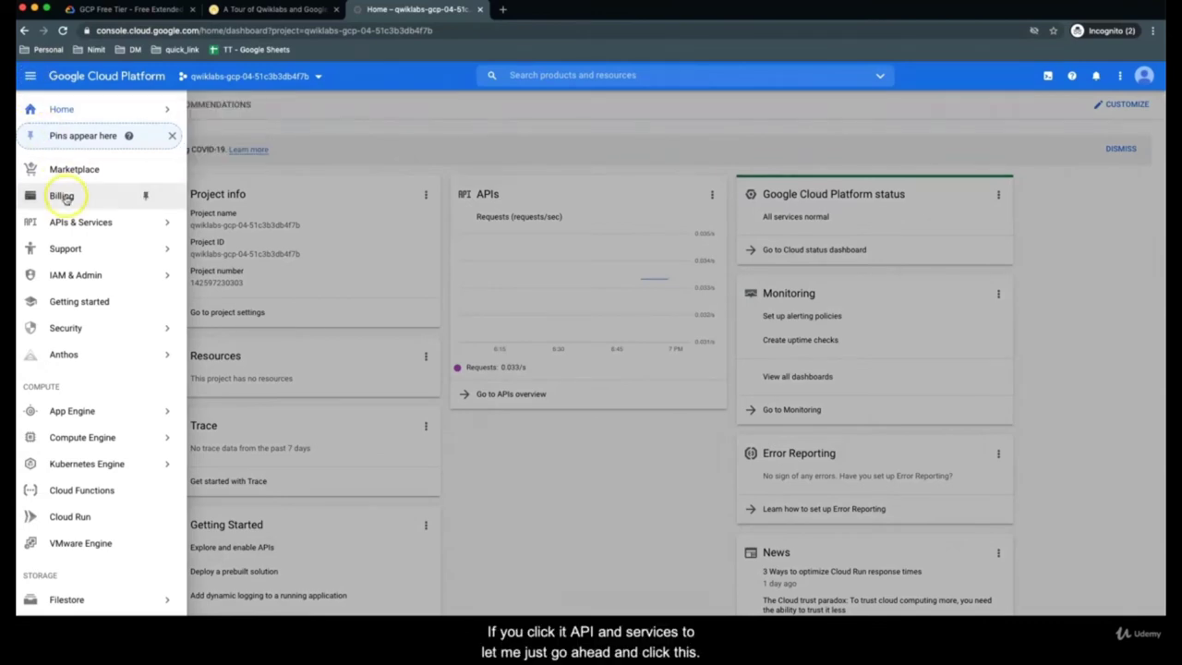
mouse_move(83, 225)
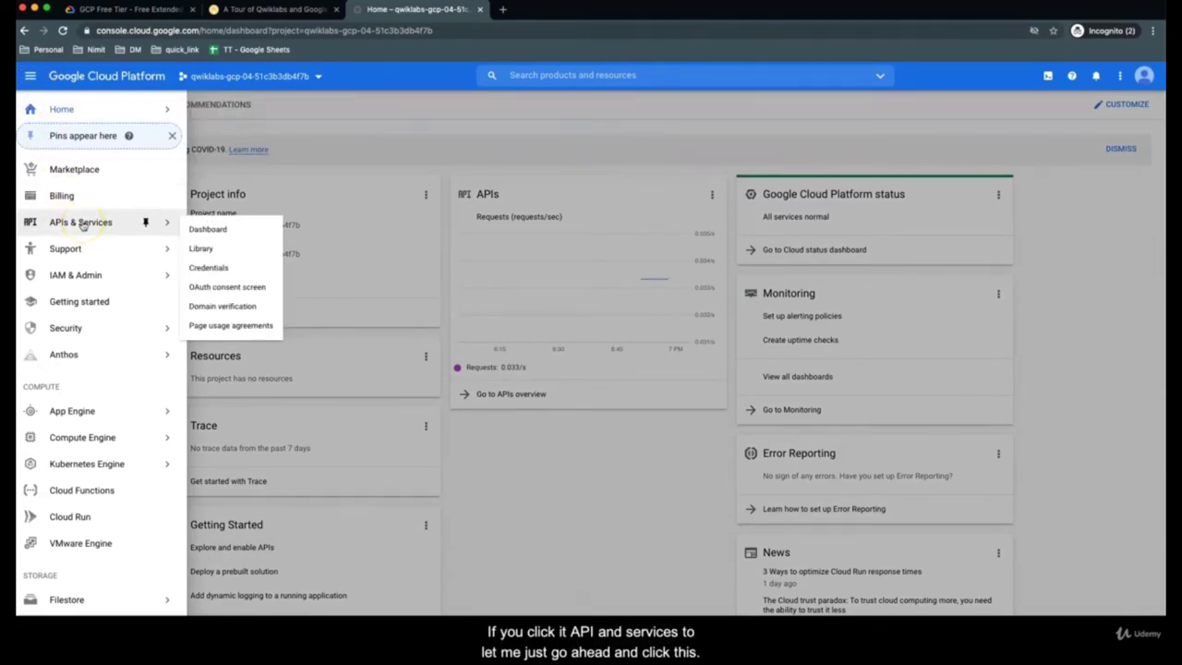
click(91, 224)
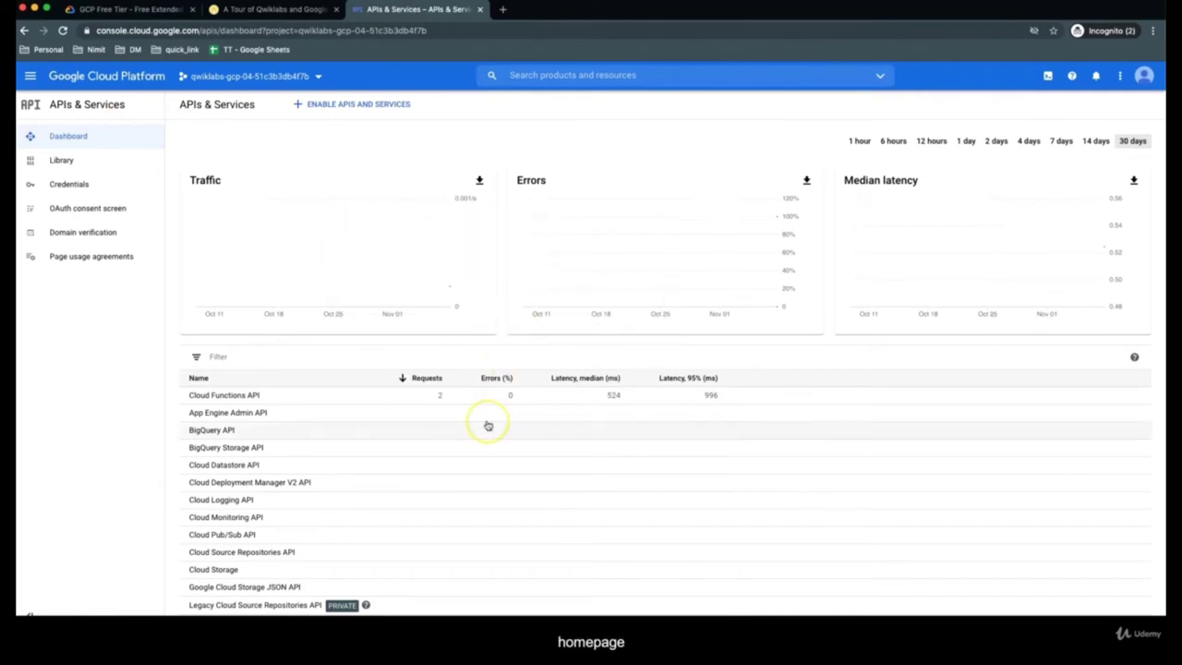
Look through the project's API list on the dashboard and open the API Library for enabling more APIs and services
scroll(487, 424, down, 2)
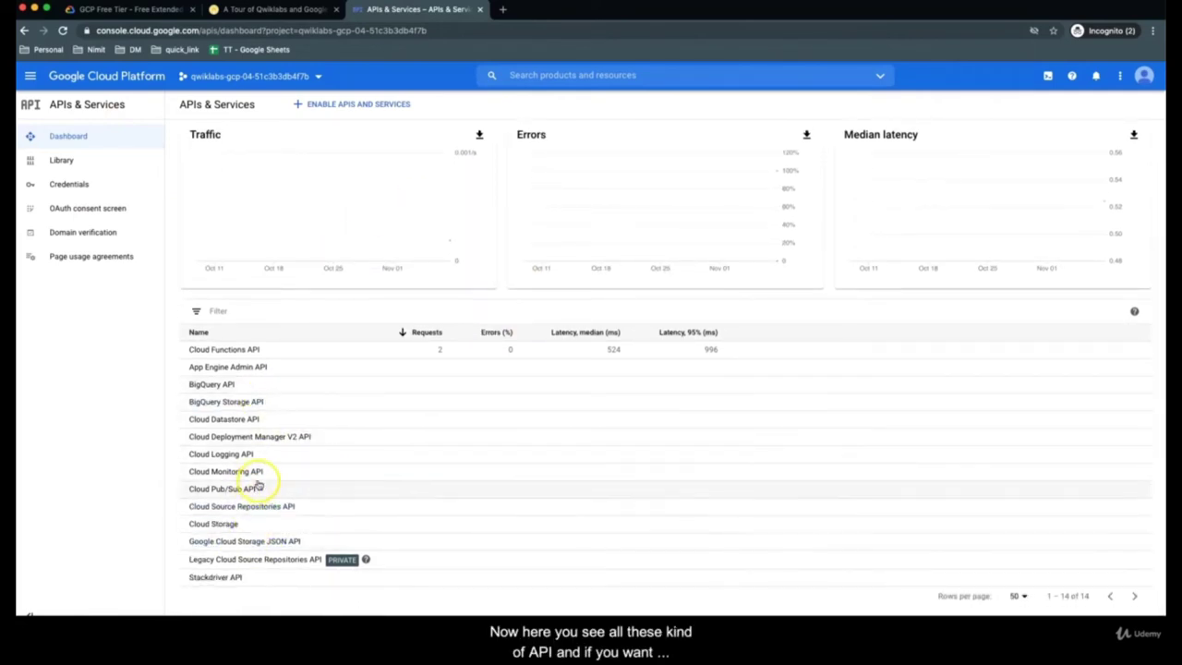
scroll(261, 473, up, 2)
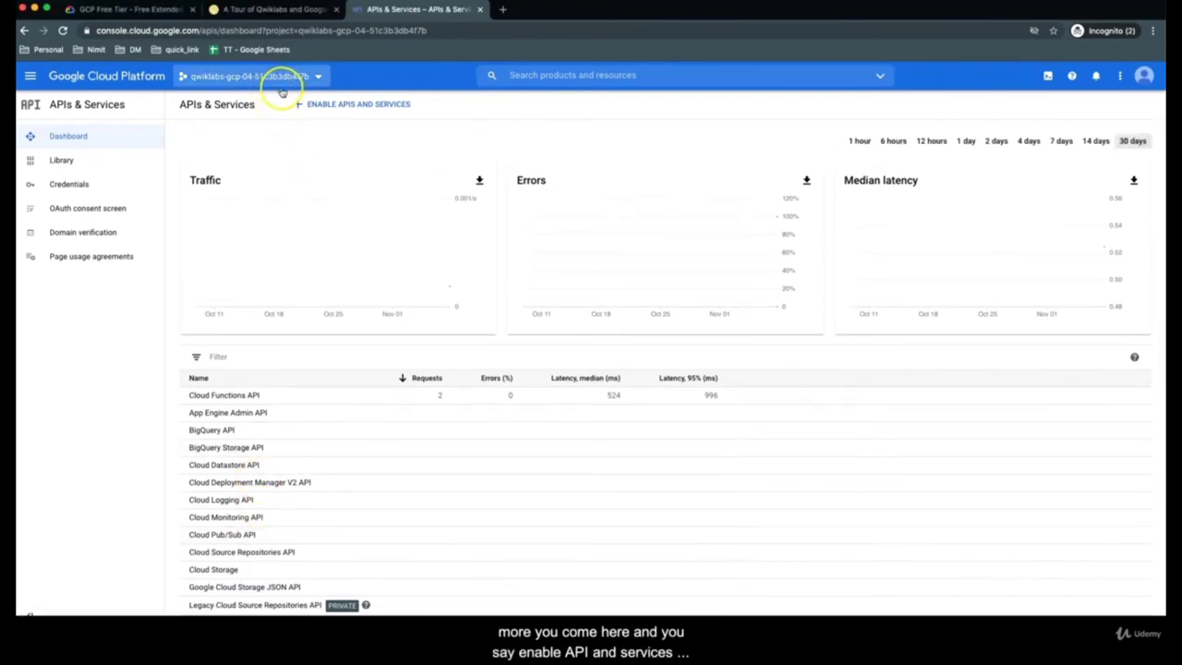
click(356, 107)
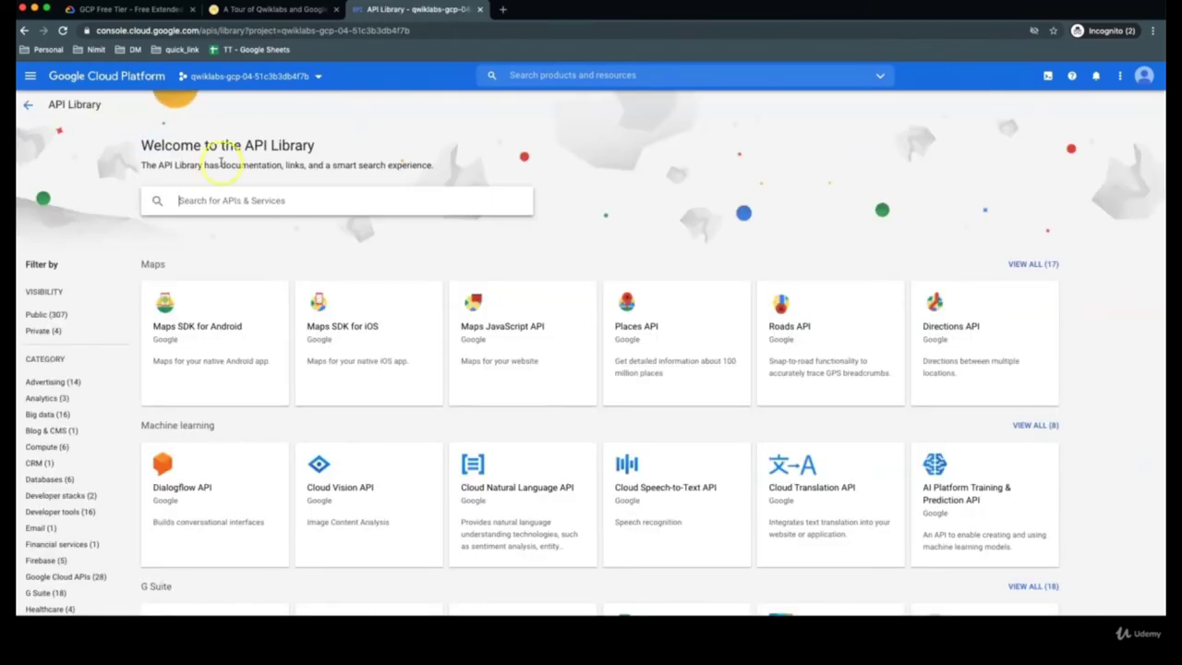
Browse the API Library's category filters and its API groups from Maps and Machine learning through Google Cloud APIs and Other
click(156, 170)
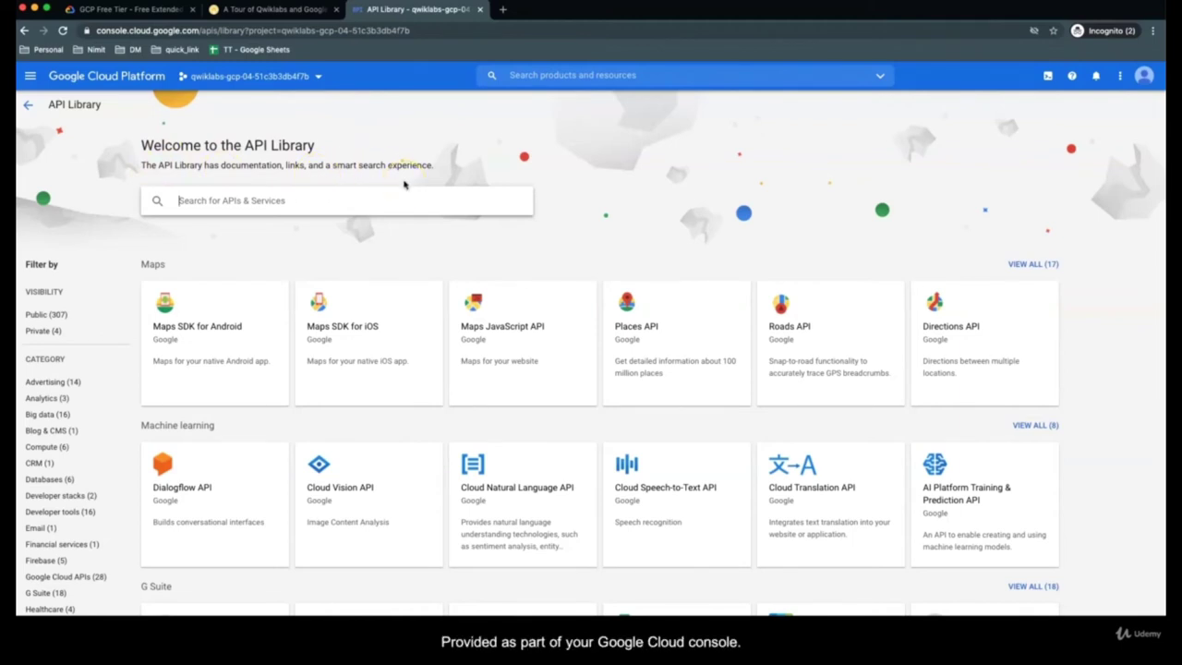
scroll(396, 189, down, 1)
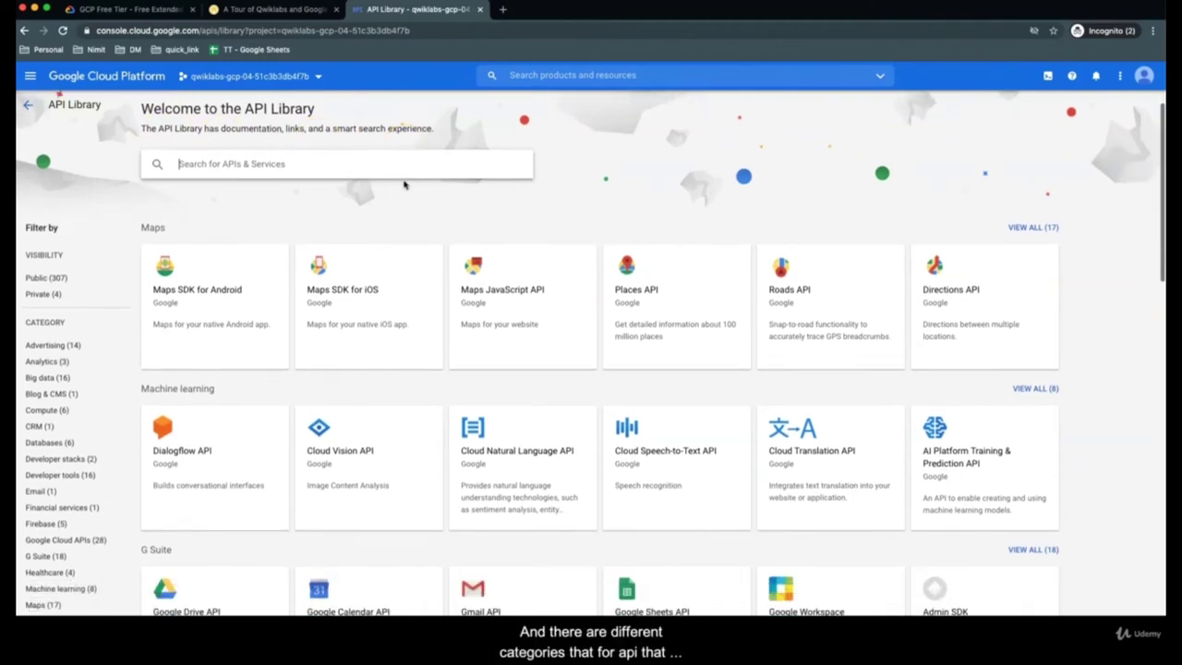
scroll(88, 373, down, 2)
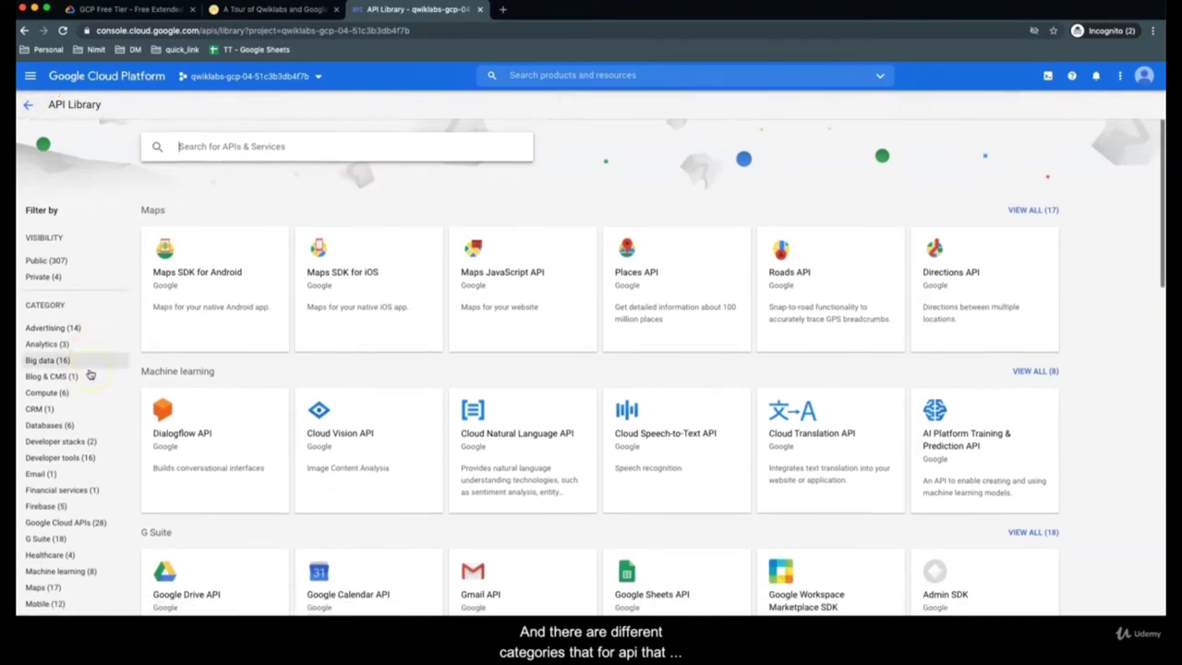
scroll(90, 373, down, 1)
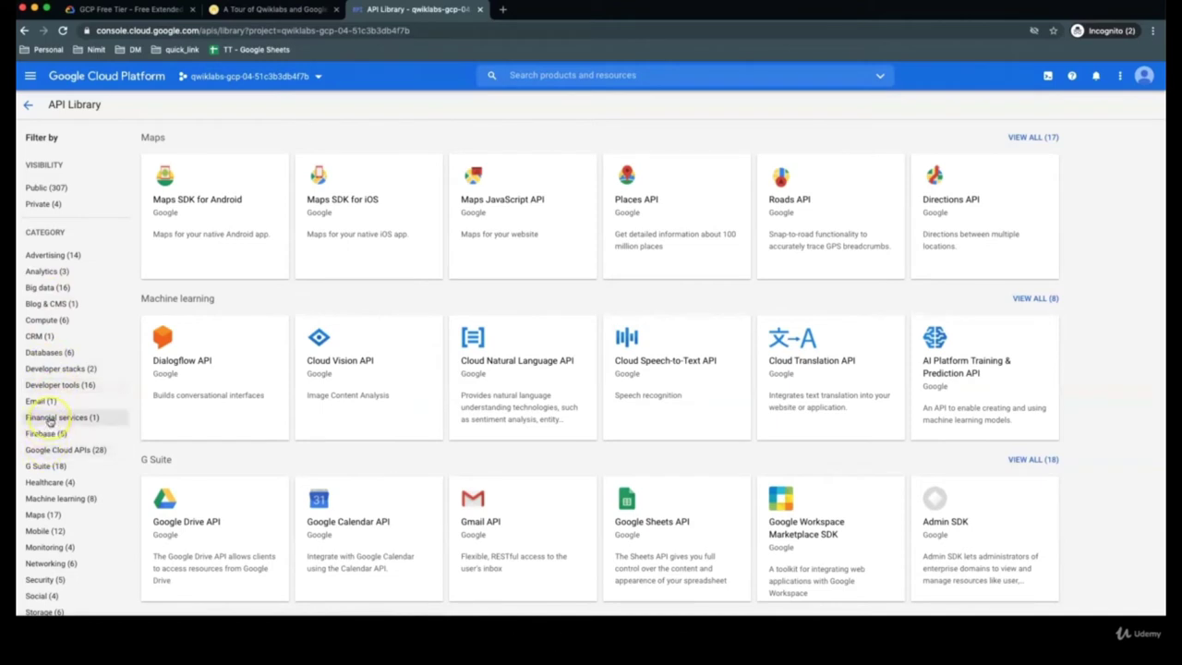
scroll(50, 420, down, 4)
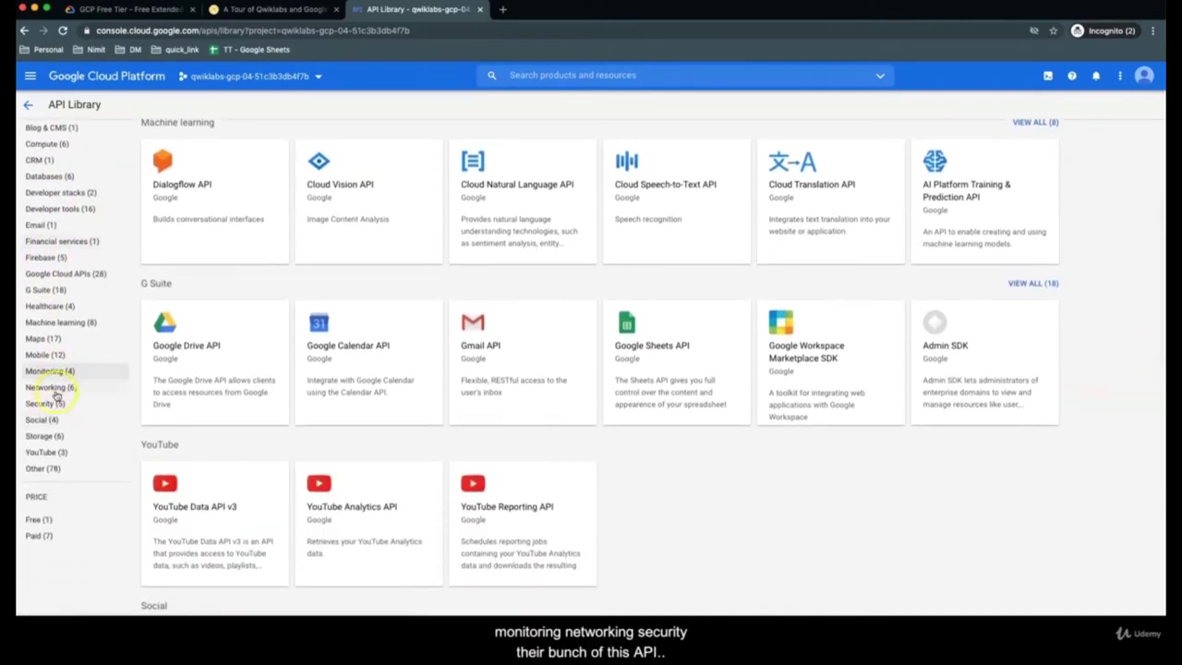
scroll(50, 457, down, 3)
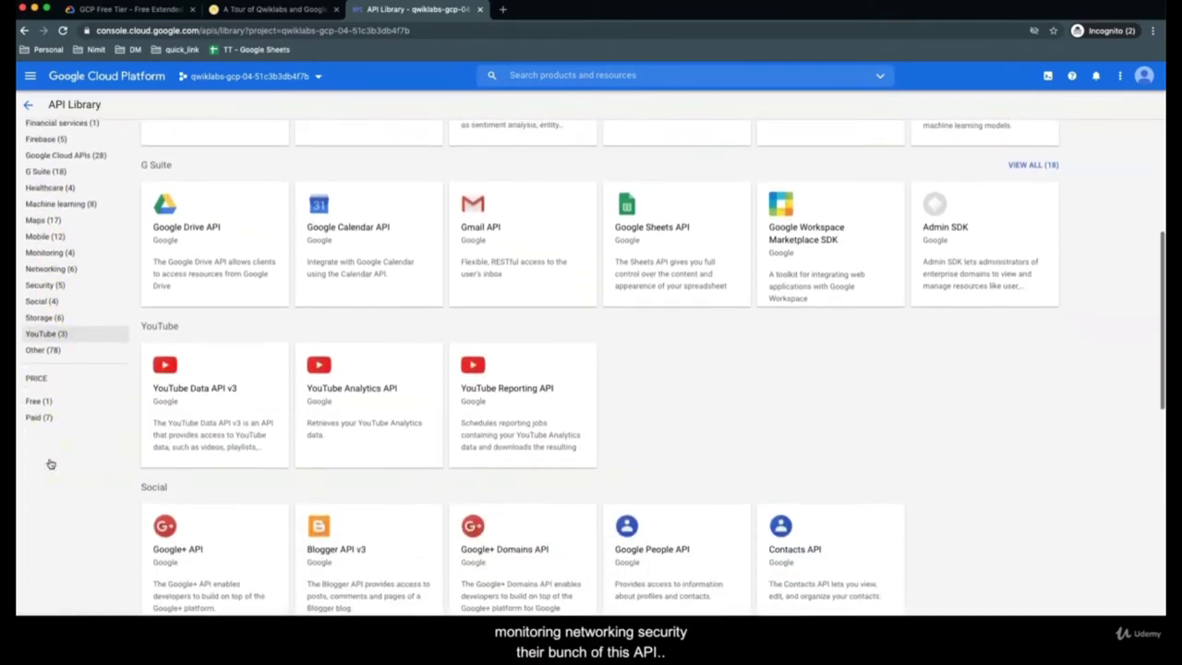
scroll(51, 464, down, 1)
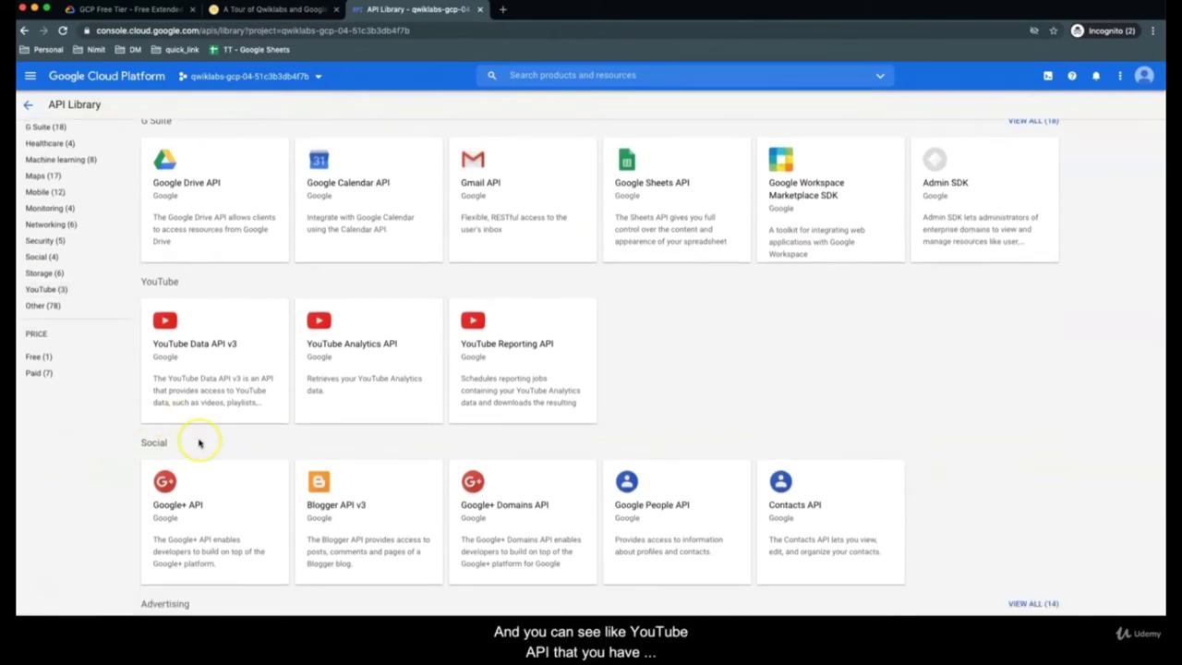
scroll(198, 443, down, 5)
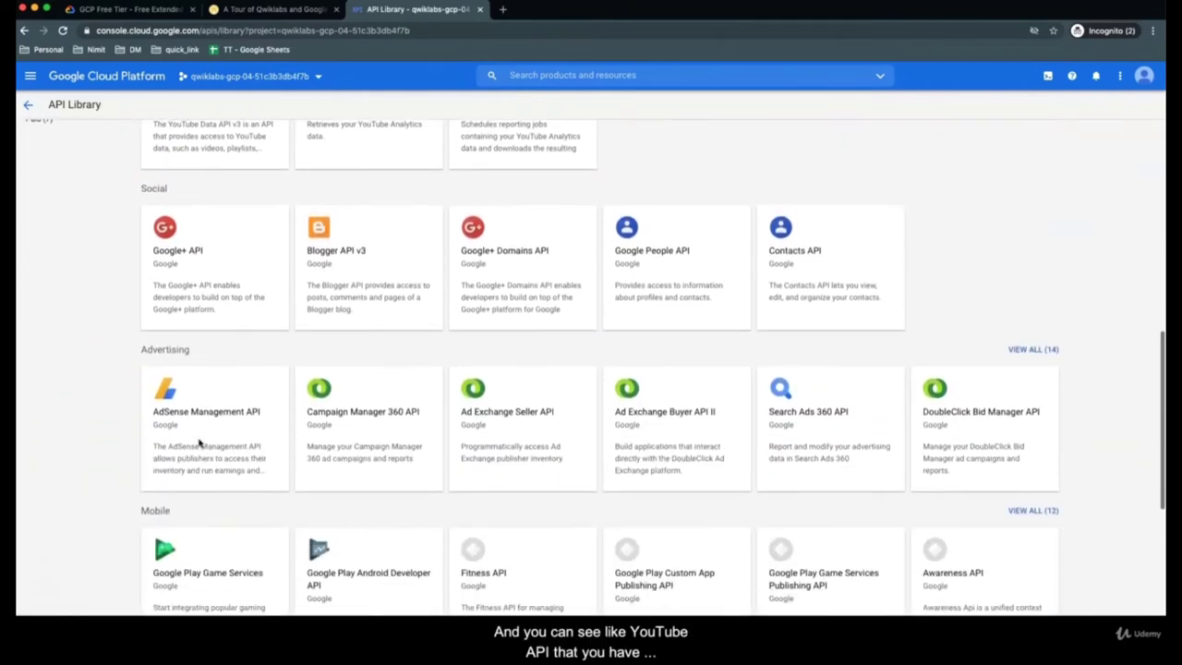
scroll(199, 443, down, 2)
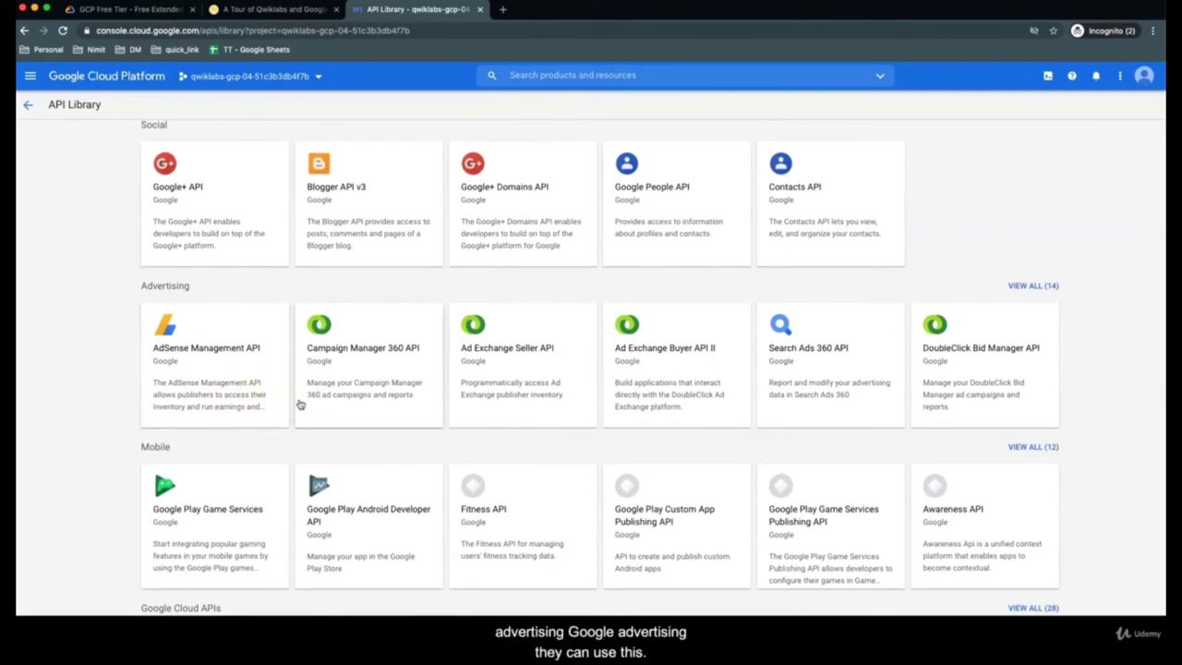
scroll(299, 403, down, 6)
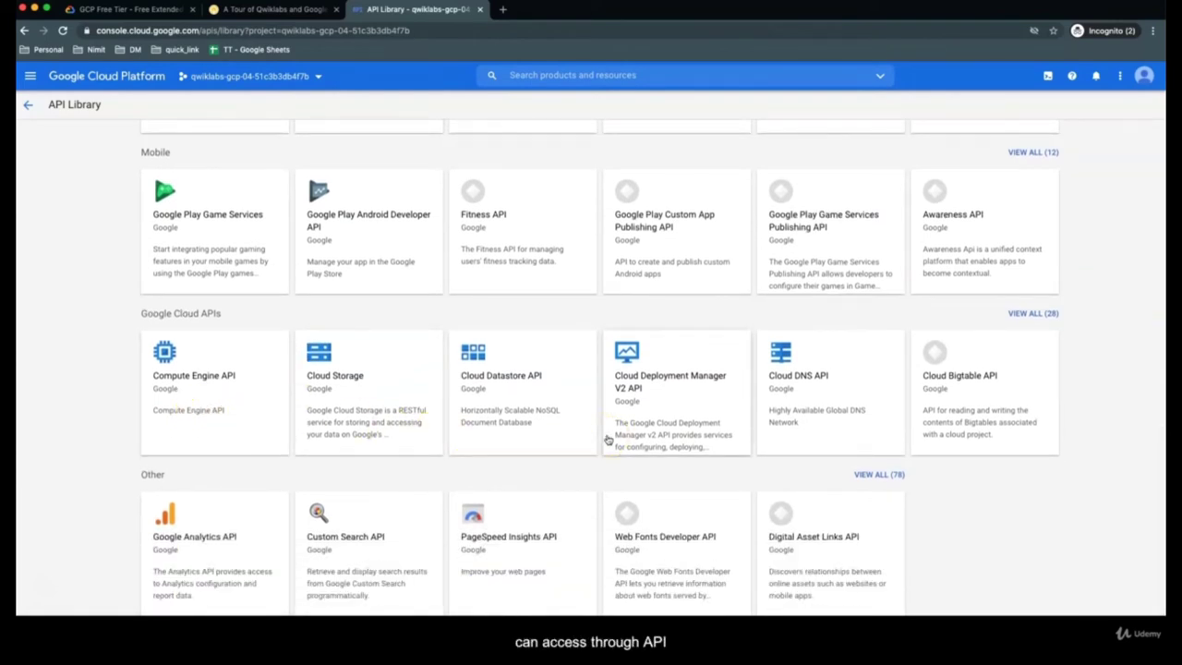
Open the Dialogflow API from the Machine learning group and review its overview and pricing
scroll(607, 439, up, 15)
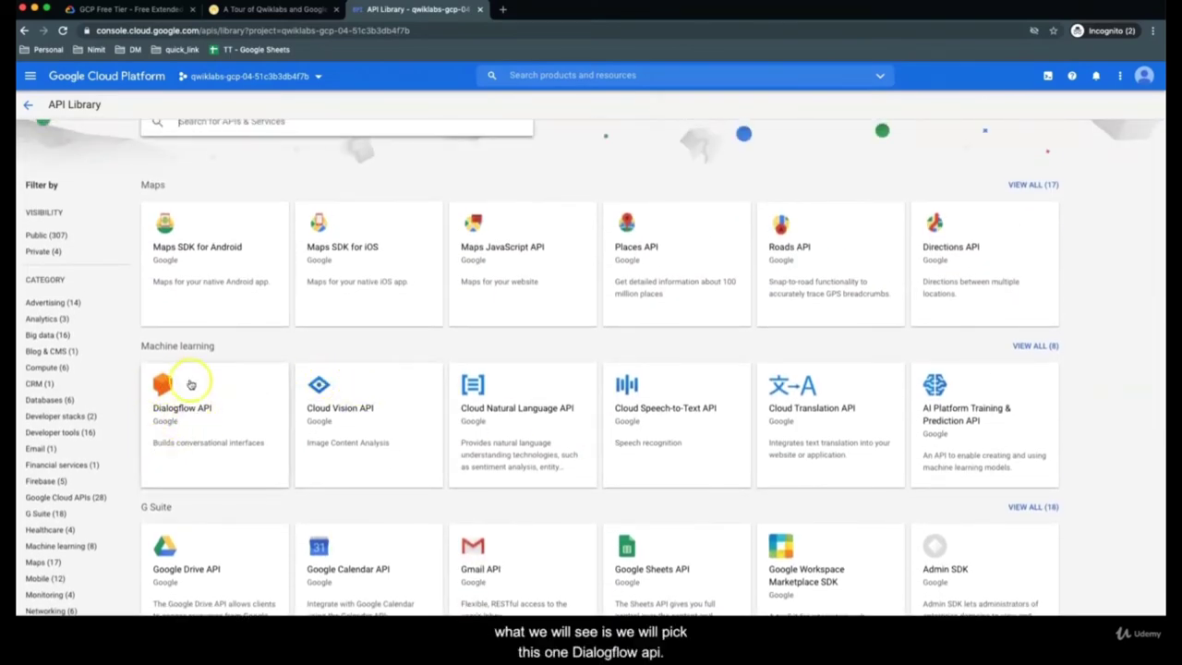
click(185, 427)
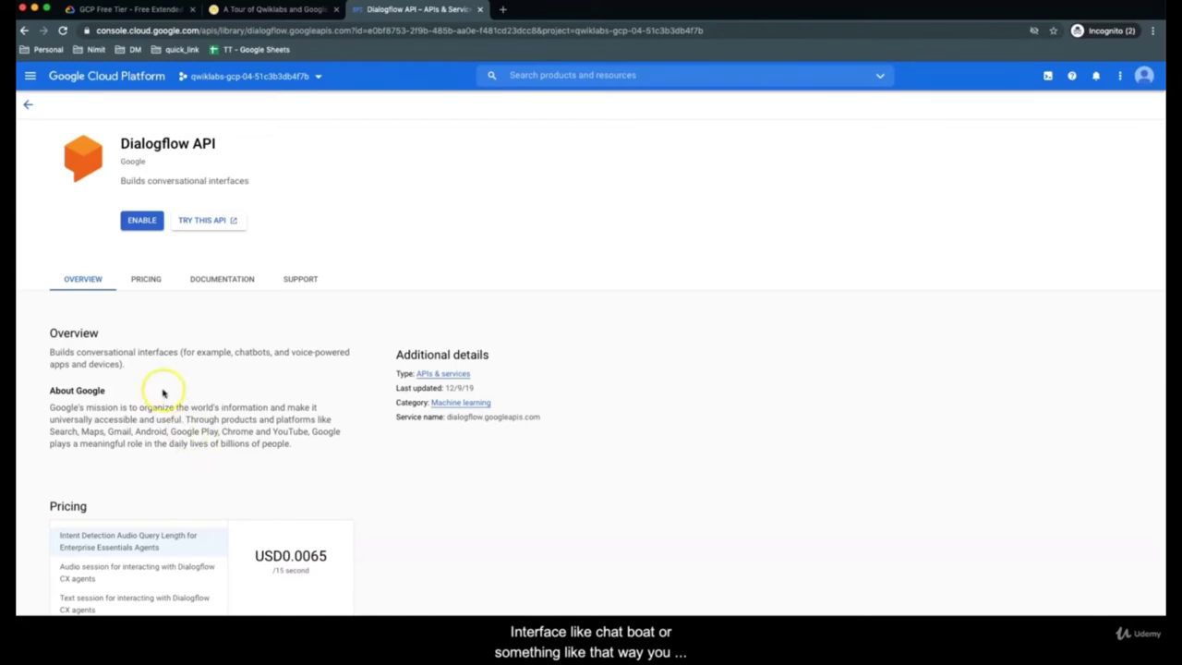
scroll(164, 397, down, 2)
scroll(164, 393, down, 2)
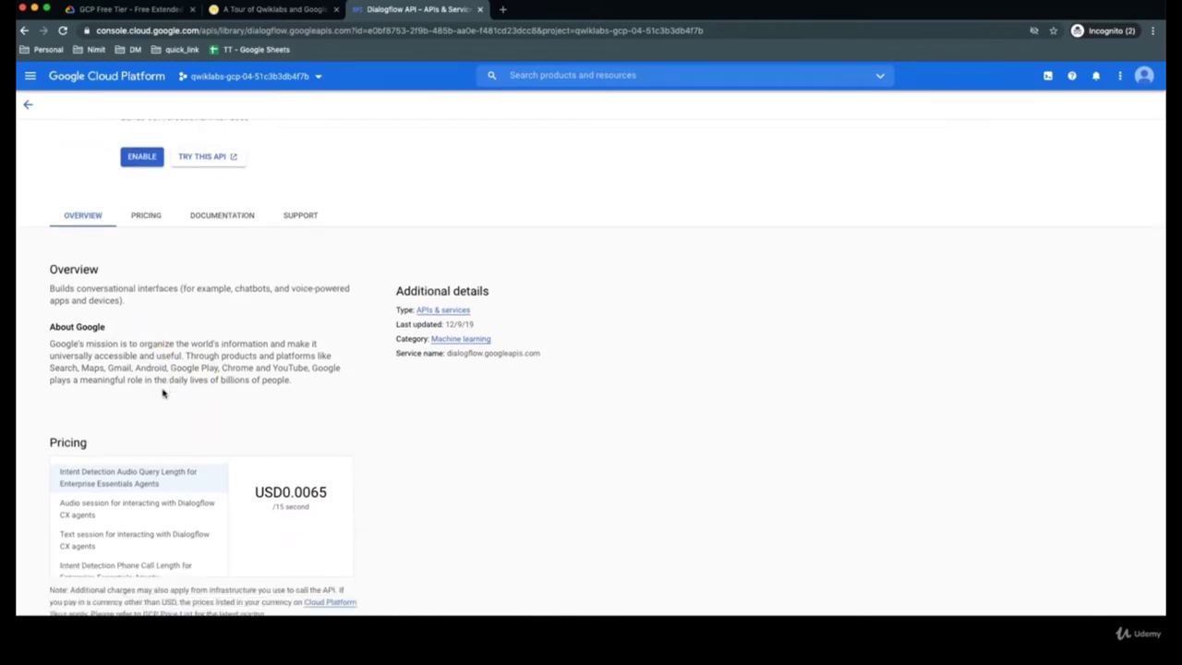
scroll(164, 394, down, 5)
click(232, 250)
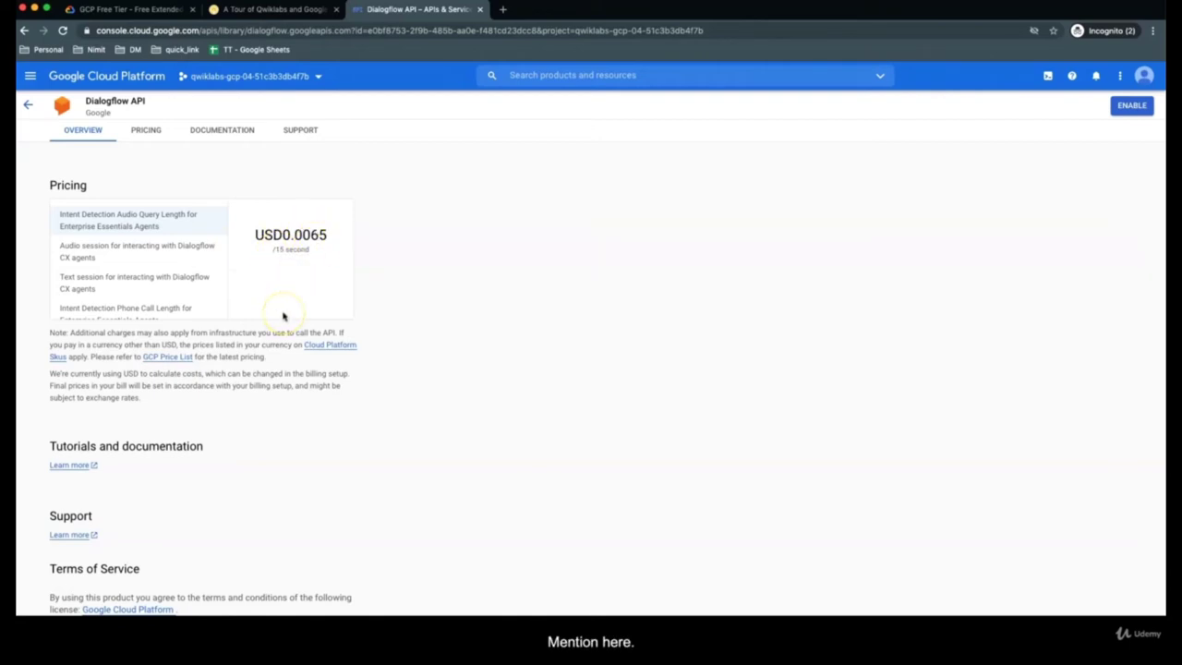
scroll(283, 317, up, 5)
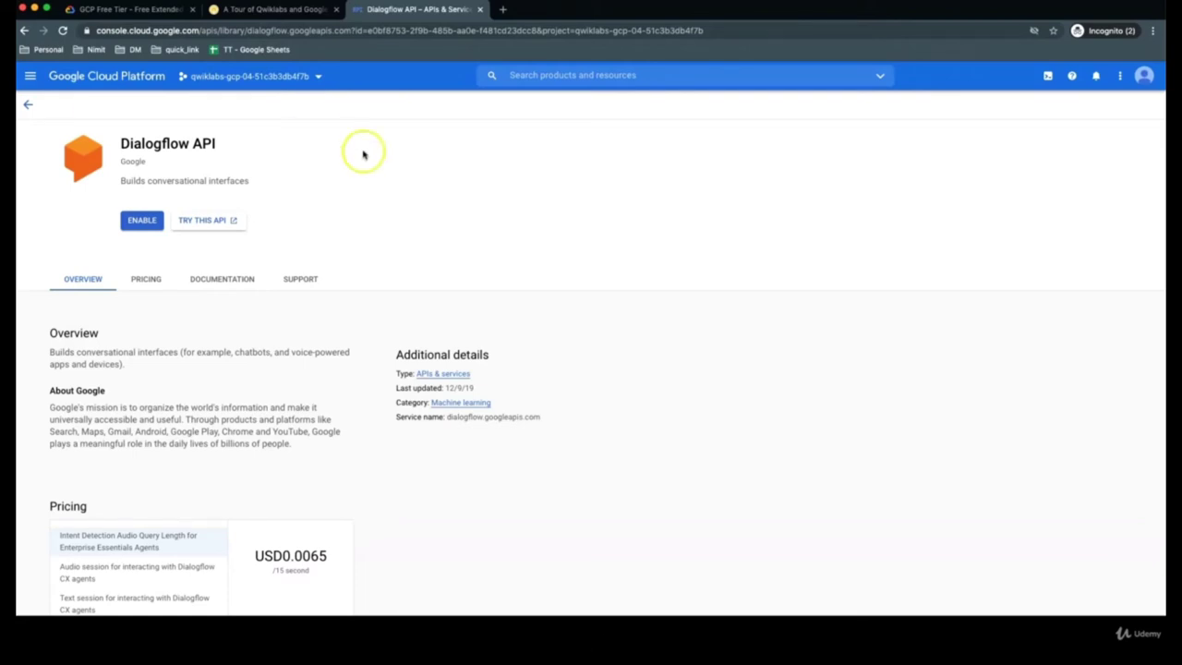
Enable the Dialogflow API for the project and open its Try in API Explorer reference in a new tab
click(143, 221)
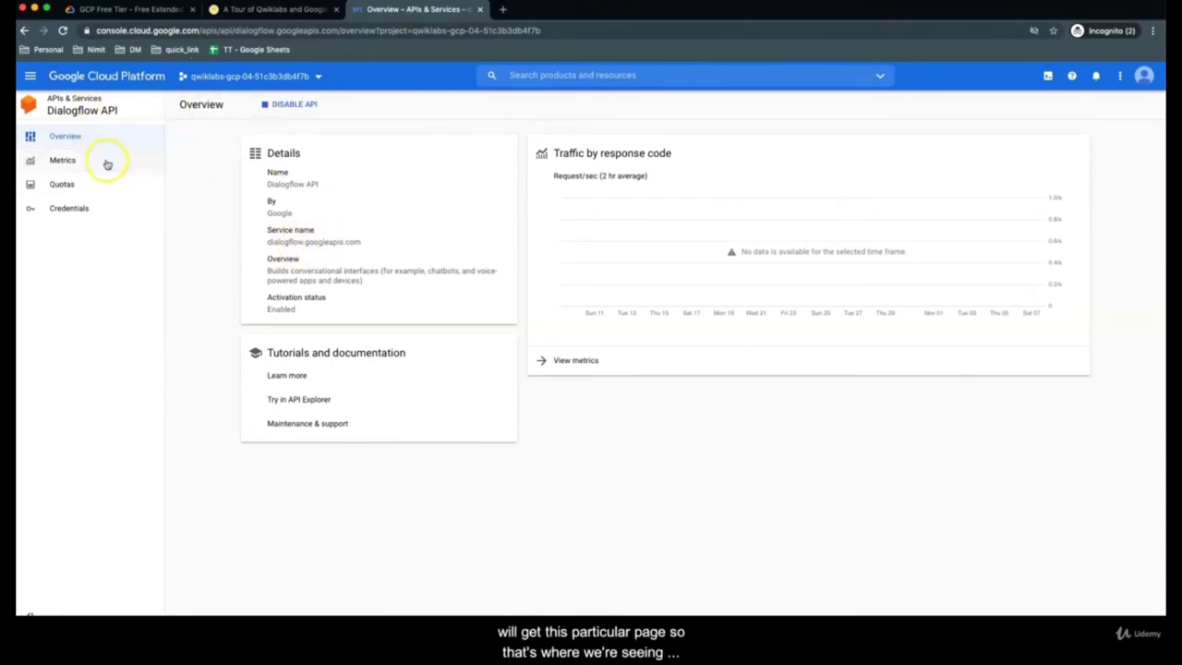
right_click(295, 399)
click(319, 404)
click(523, 11)
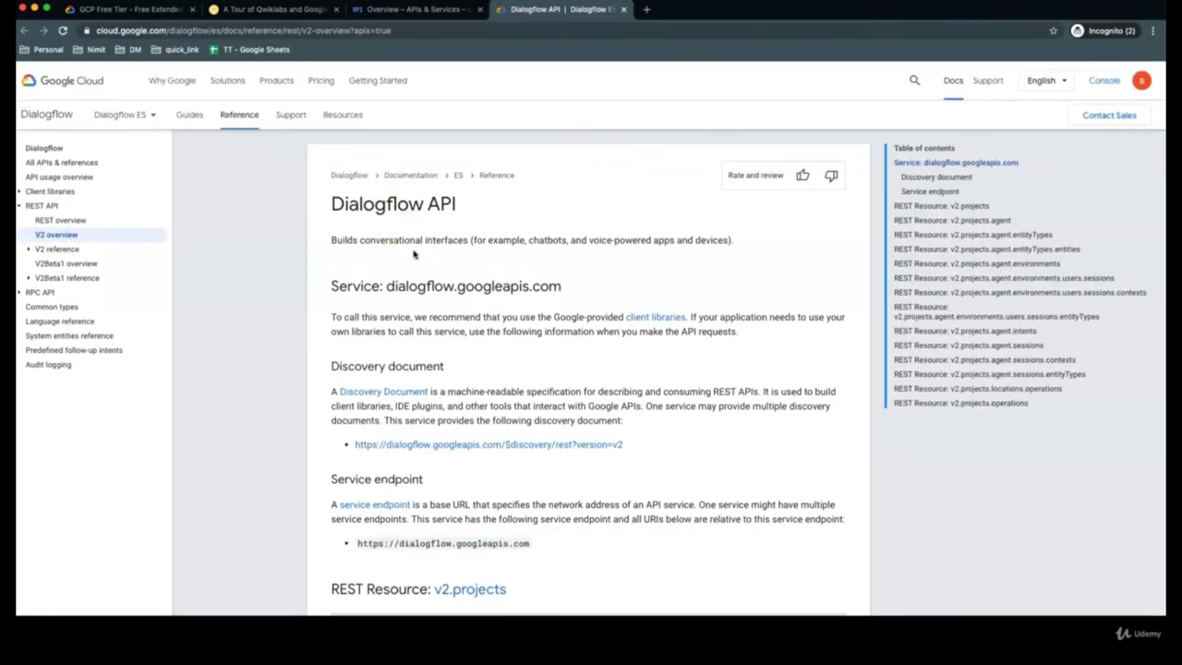
Examine the REST resources and methods listed in the Dialogflow API v2 reference down to the end of the page
scroll(414, 254, down, 10)
scroll(413, 255, down, 5)
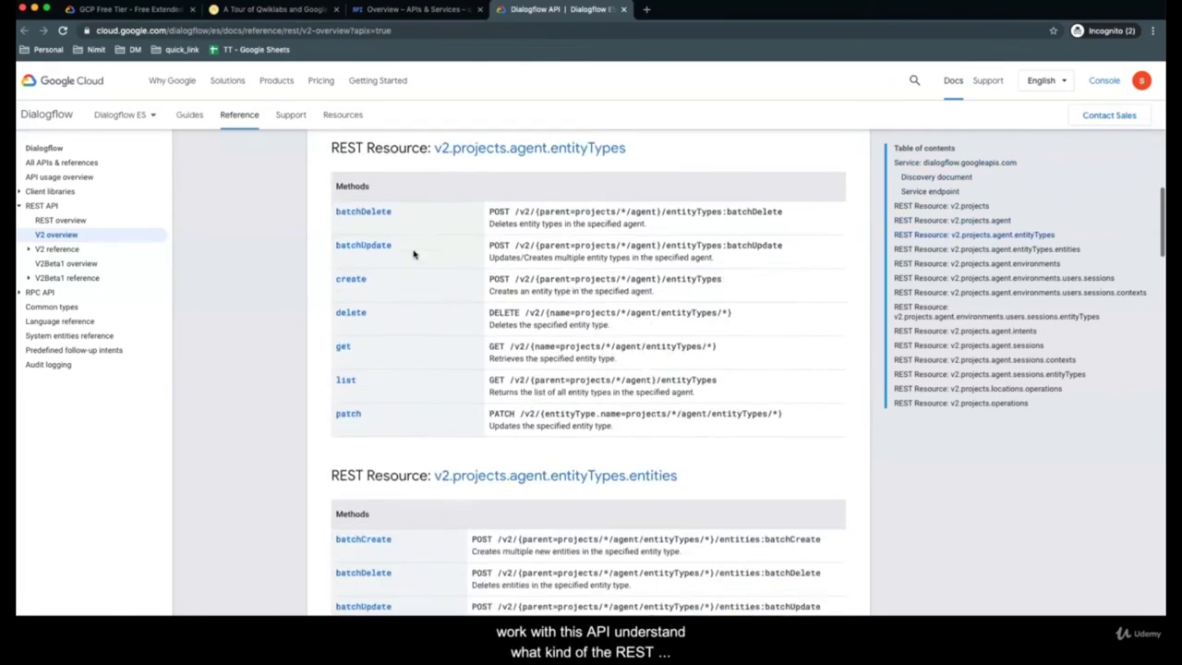
scroll(398, 308, down, 6)
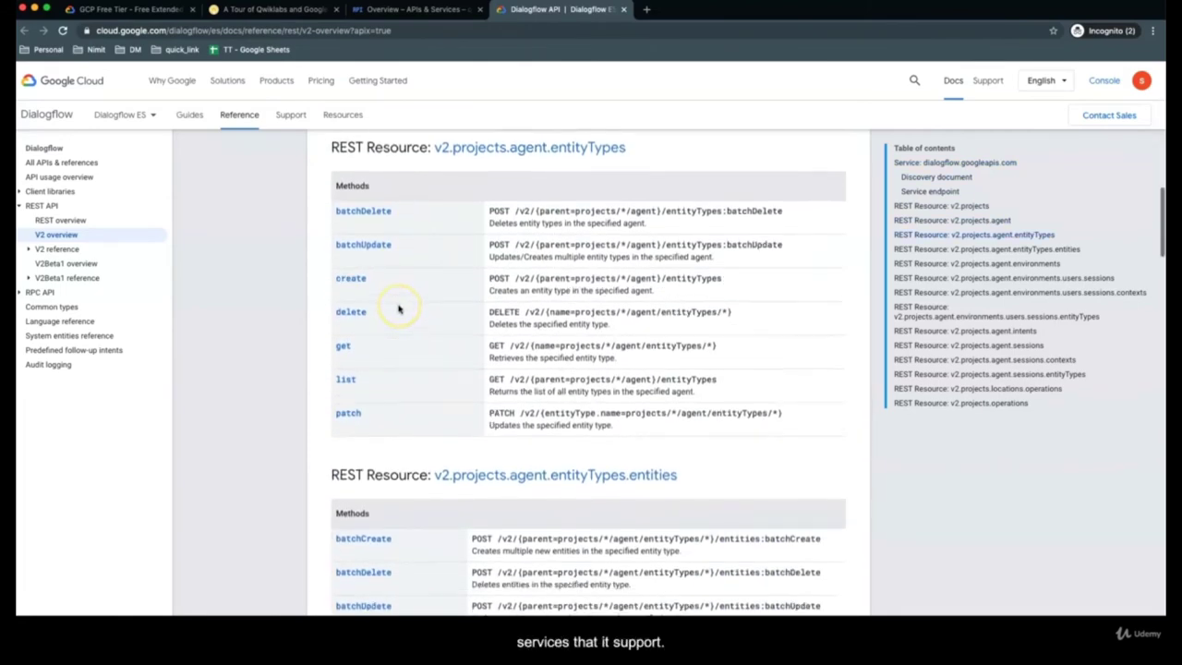
scroll(399, 309, down, 5)
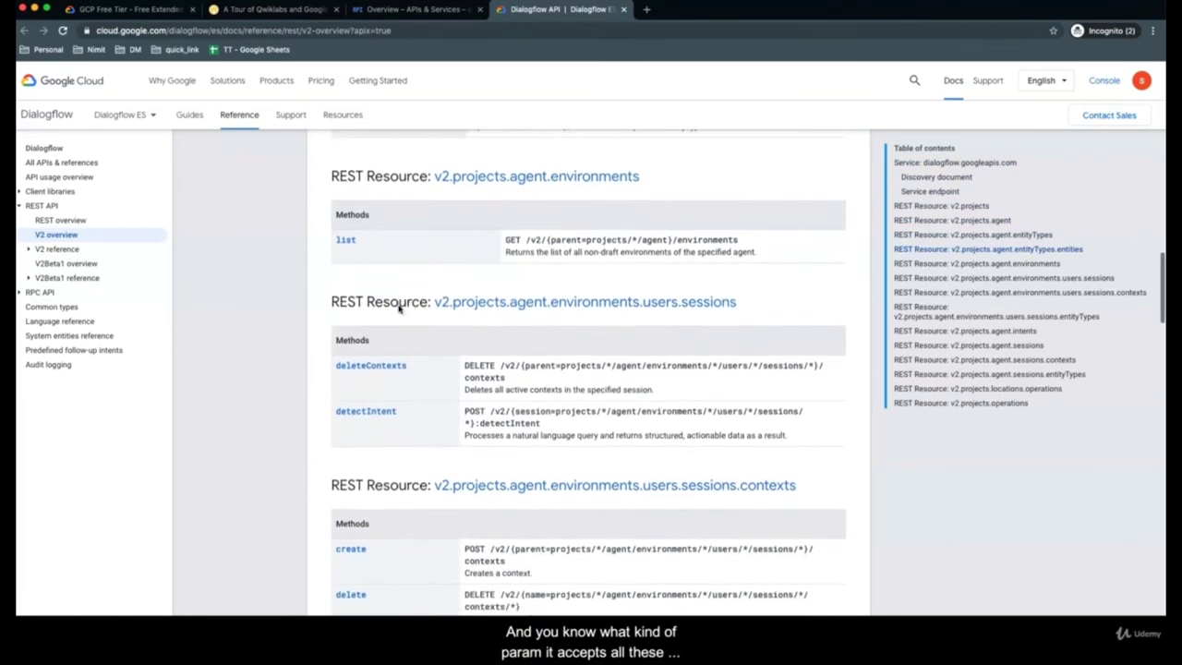
scroll(399, 308, down, 15)
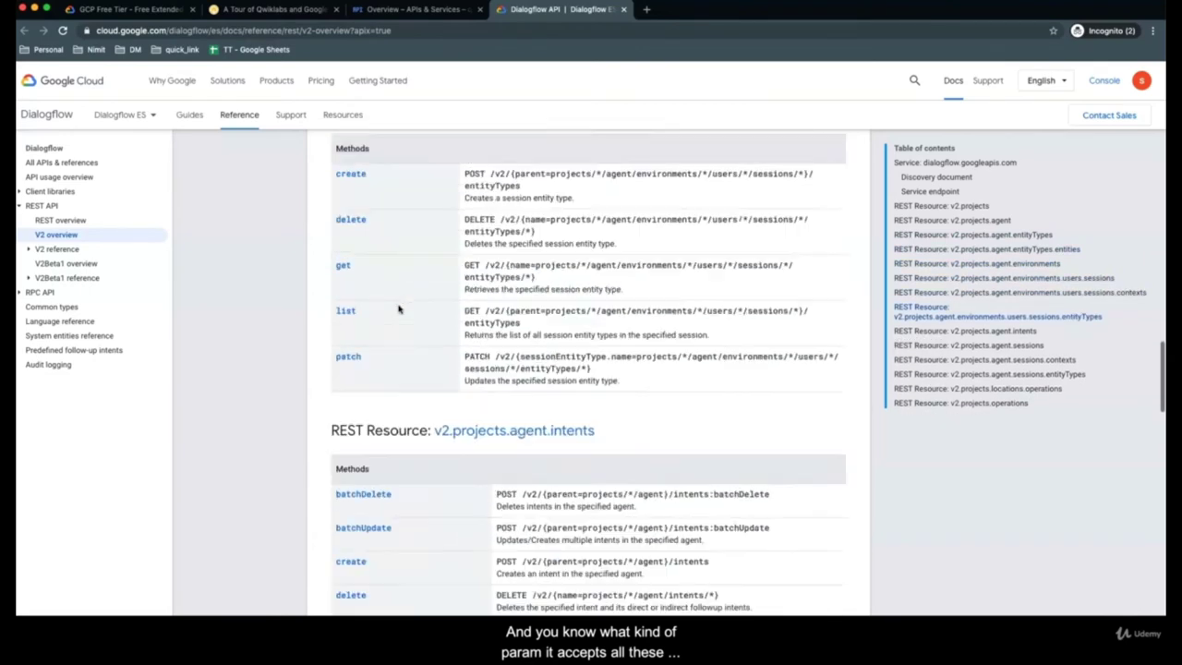
scroll(399, 308, down, 5)
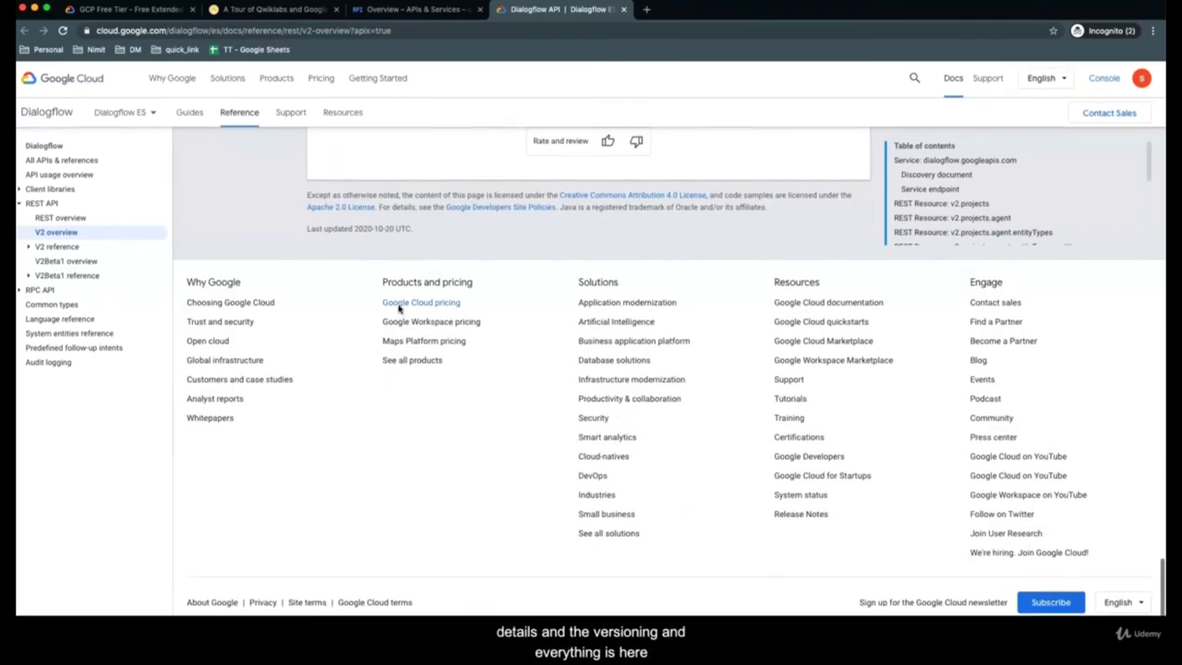
Return from the API reference to the Dialogflow API's product page in the console and open its Try this API reference
scroll(261, 328, up, 20)
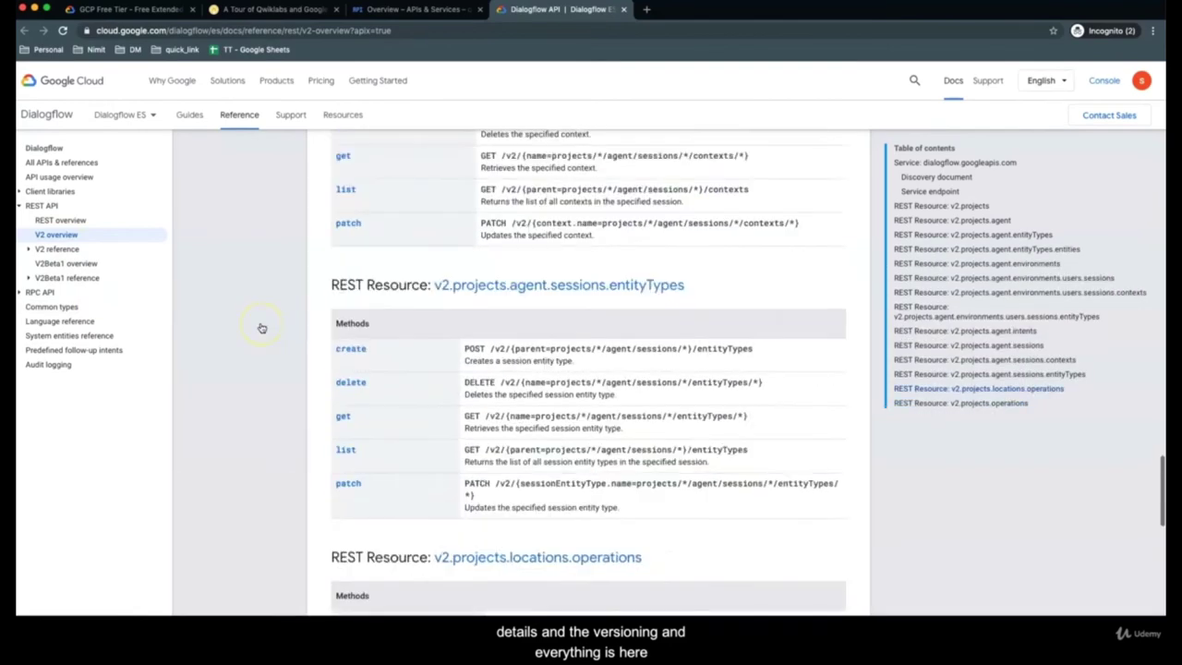
scroll(262, 330, up, 5)
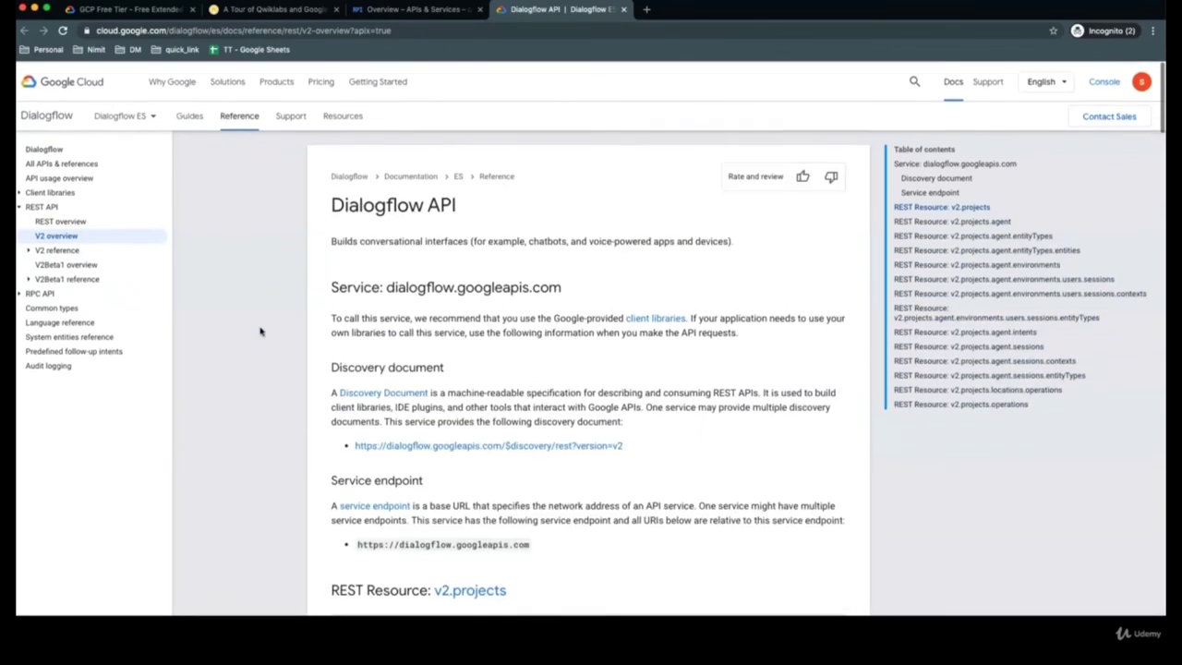
click(381, 9)
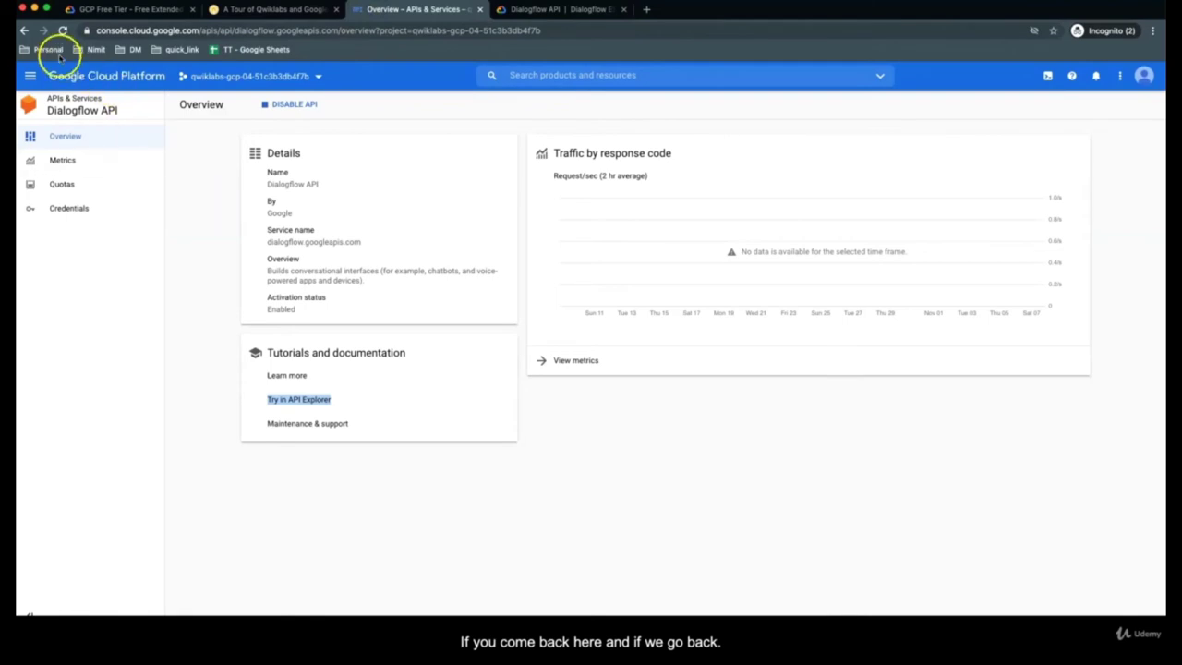
click(25, 31)
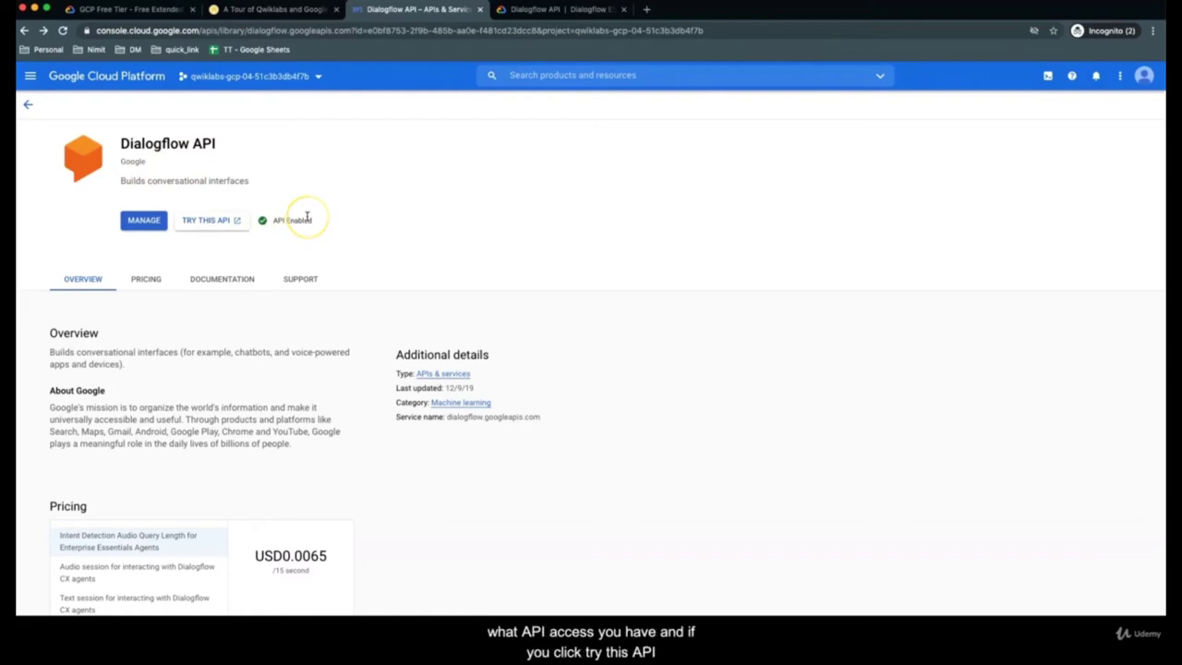
click(196, 223)
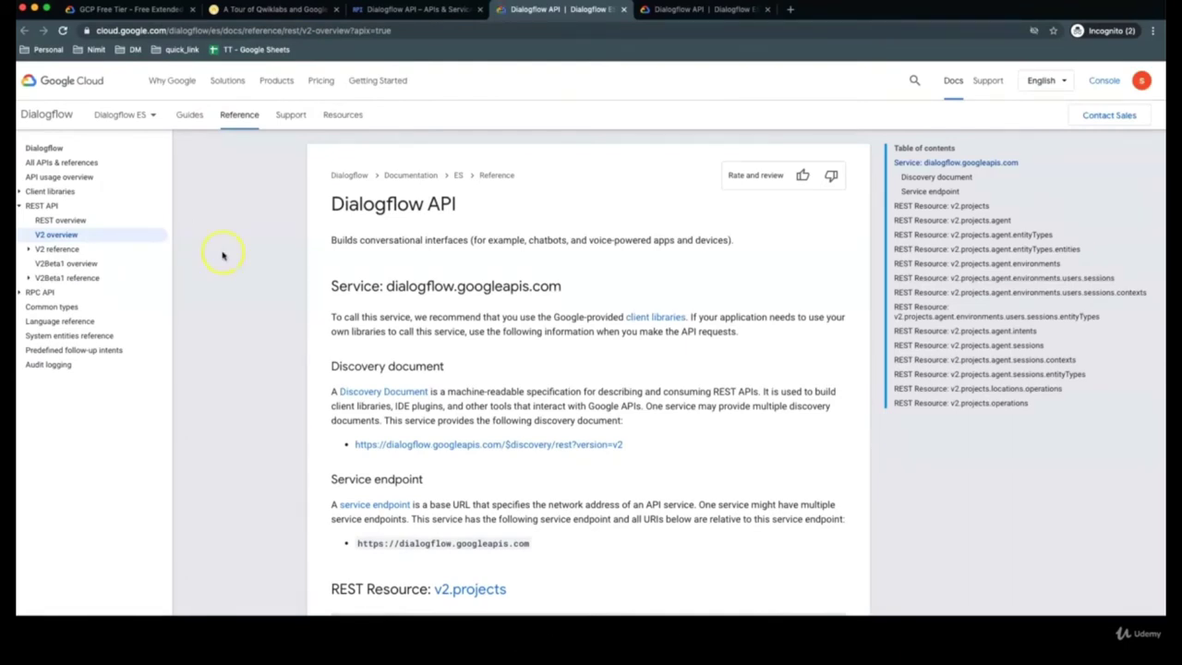
Open the Dialogflow v2 discovery document, examine its JSON structure and schemas, and return to the API reference
click(435, 447)
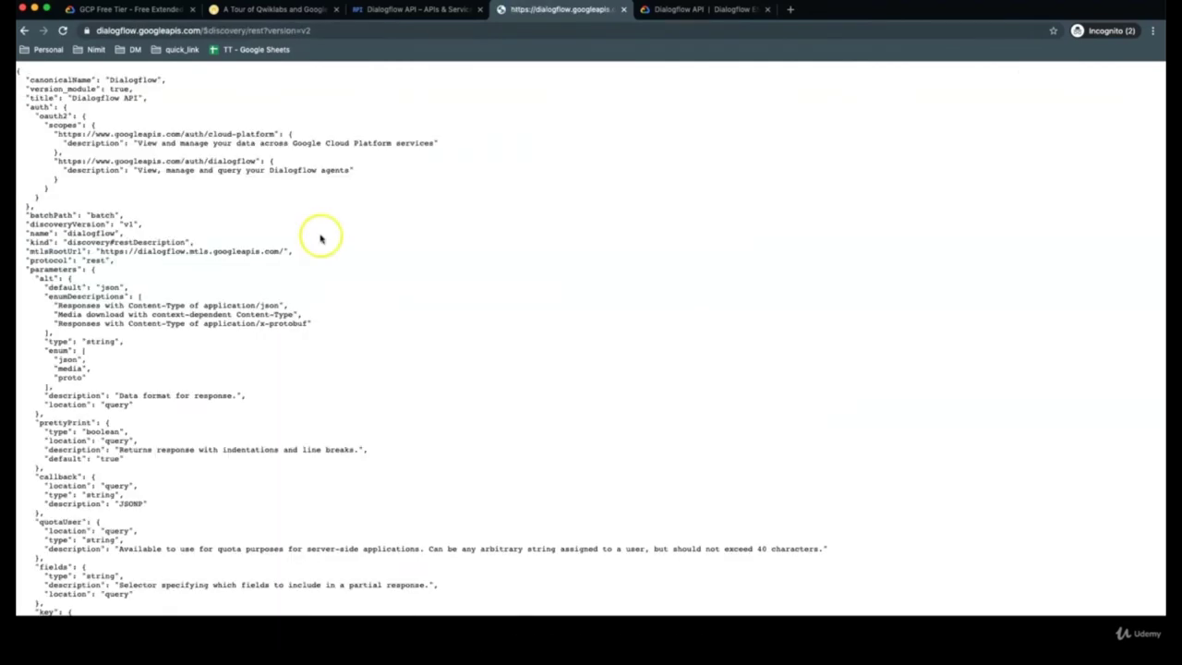
scroll(115, 234, down, 5)
scroll(114, 235, down, 15)
click(30, 63)
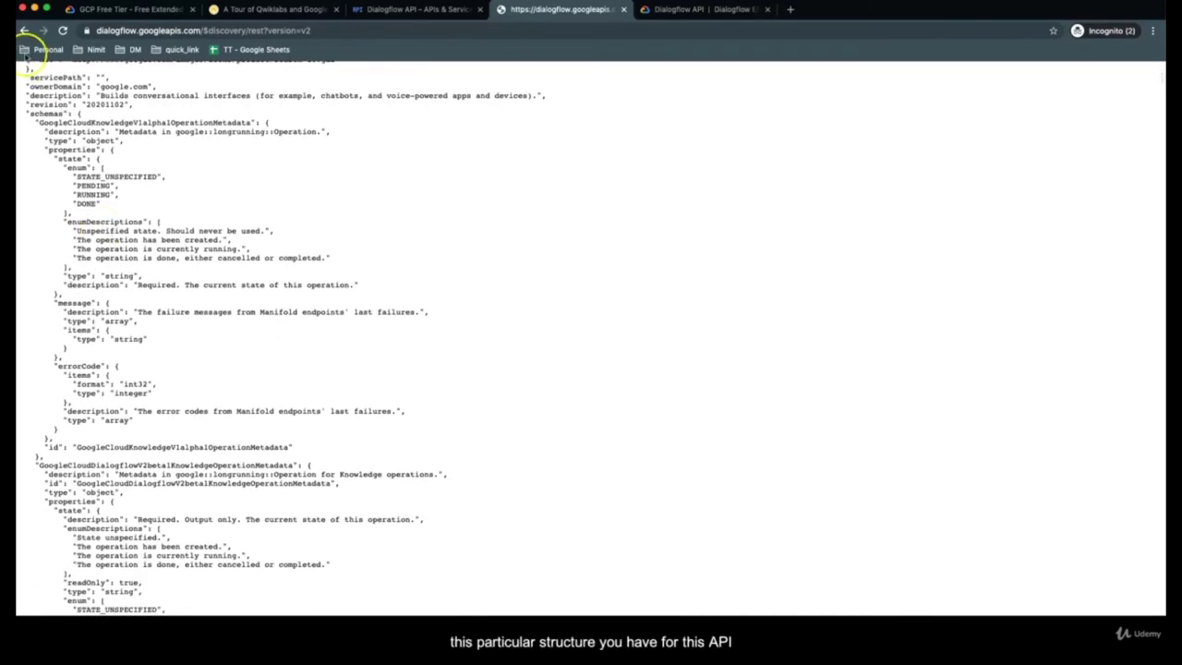
click(24, 31)
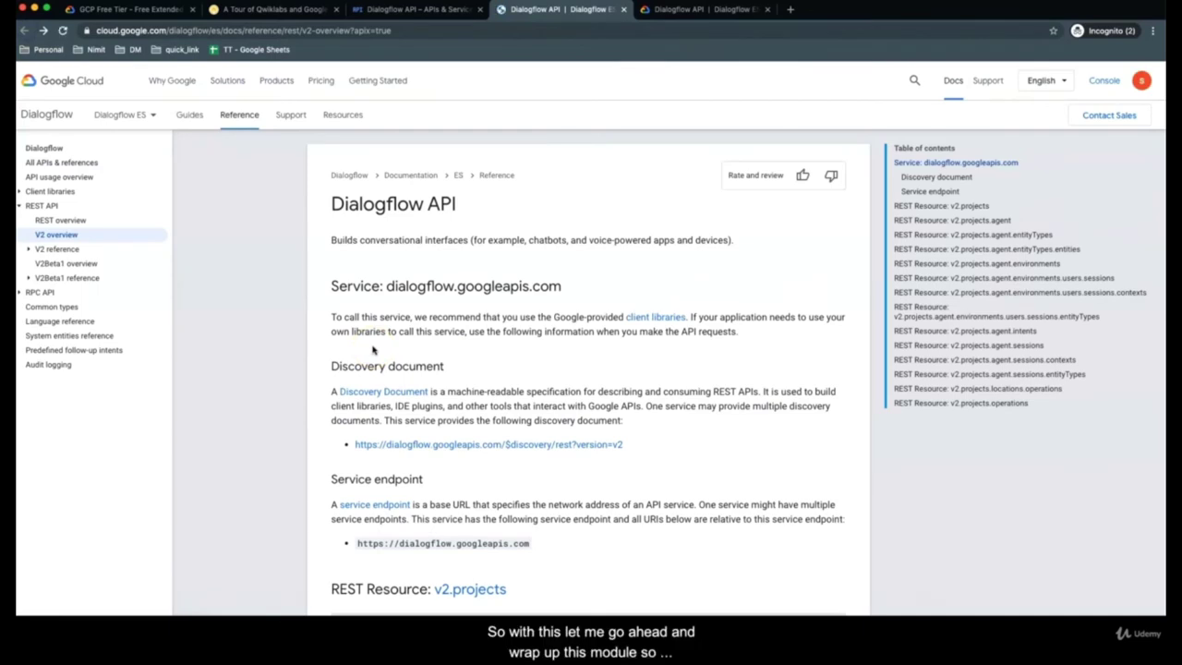
Examine the service endpoint URL in the Dialogflow API reference
scroll(373, 349, down, 3)
click(379, 435)
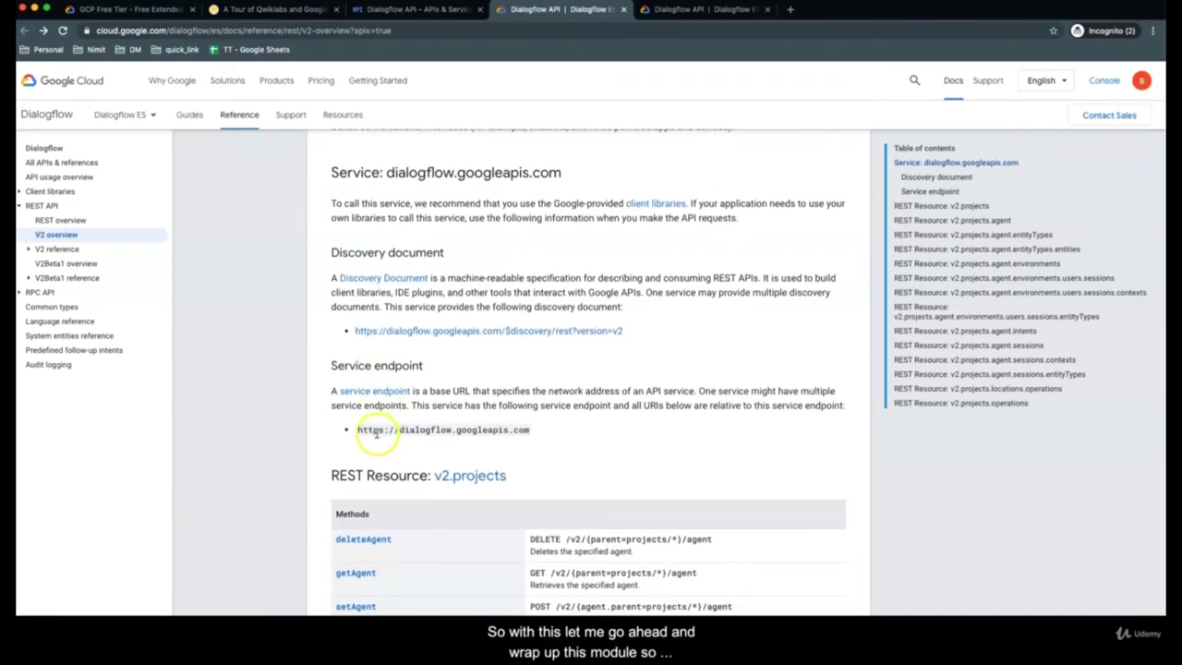
drag(358, 430, 406, 425)
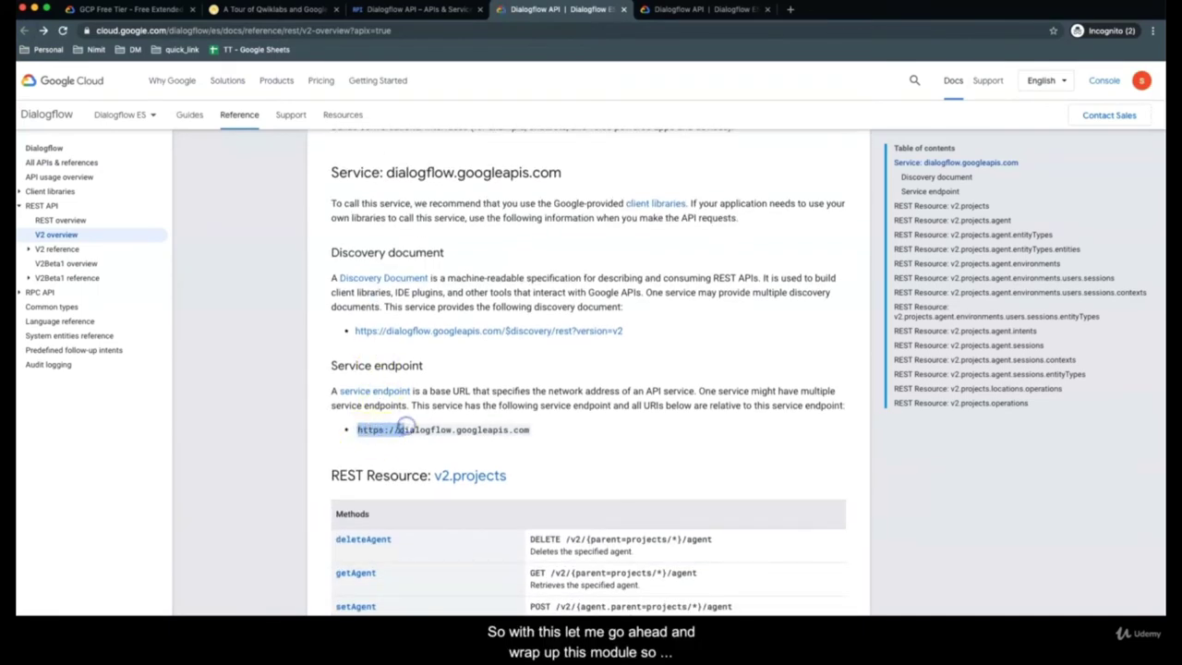
Return to the Dialogflow API product page in the console and go back to the API Library to browse its categories
key(ctrl+shift+Tab)
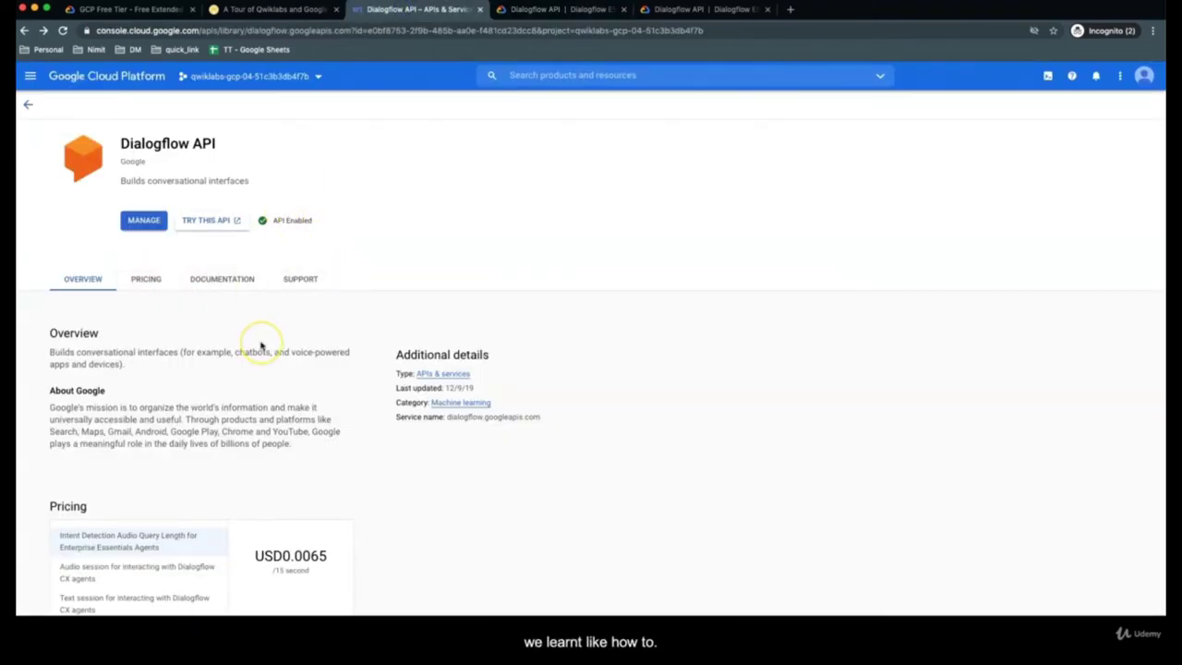
scroll(261, 346, down, 5)
scroll(259, 342, up, 5)
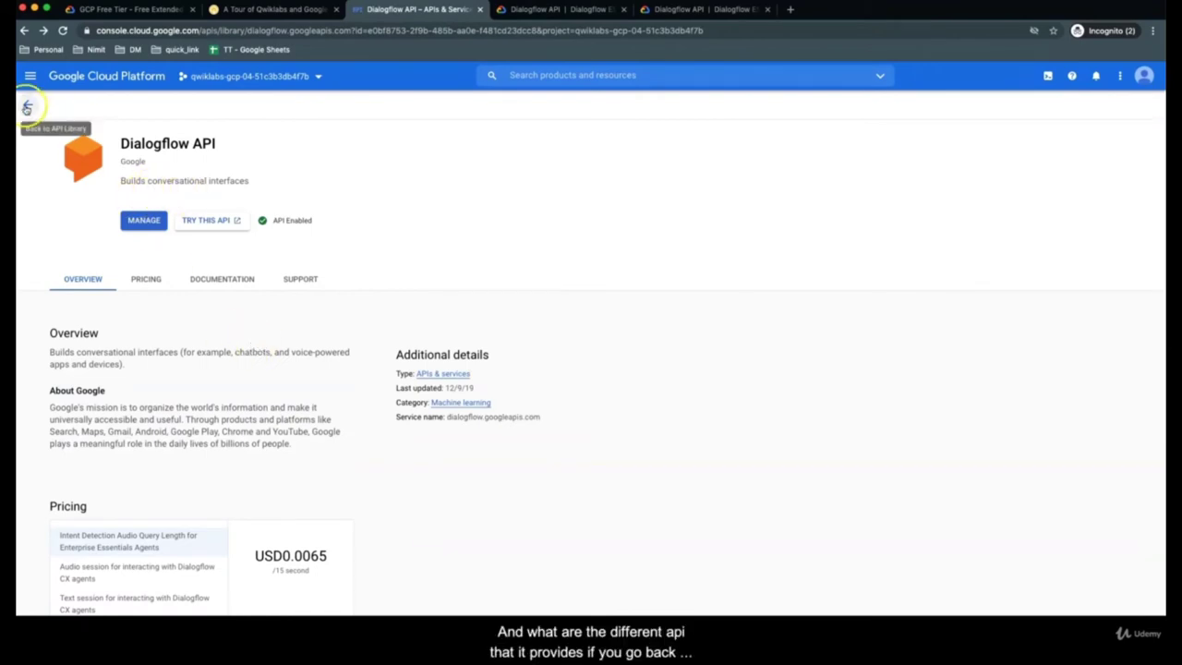
click(26, 108)
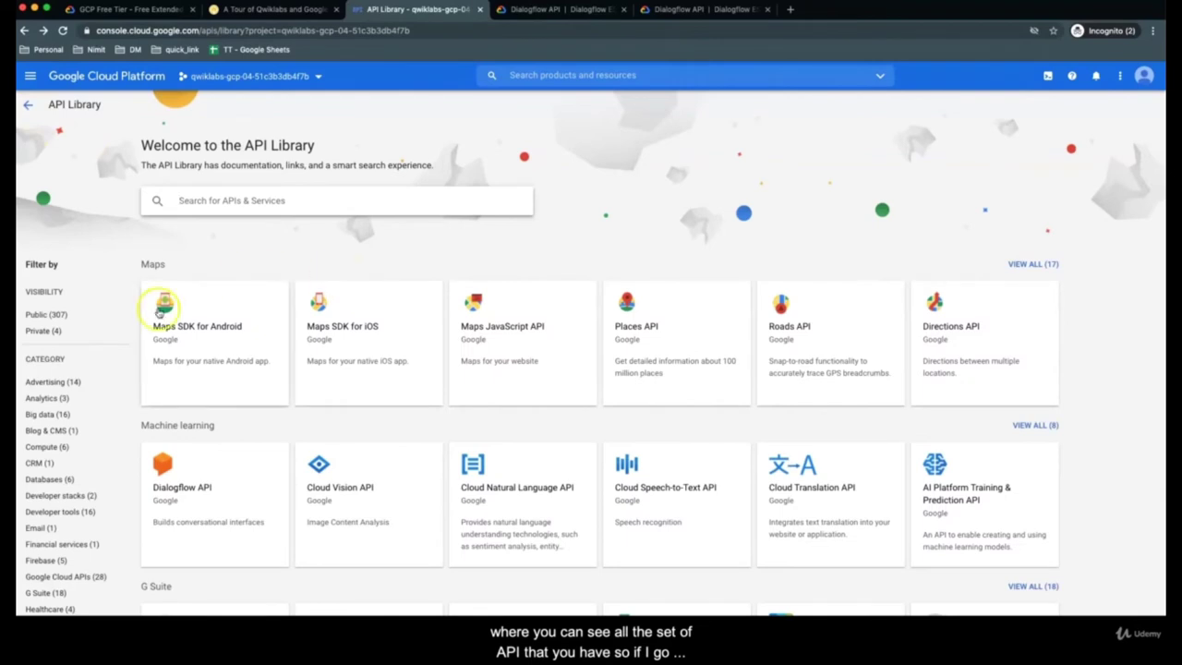
click(48, 415)
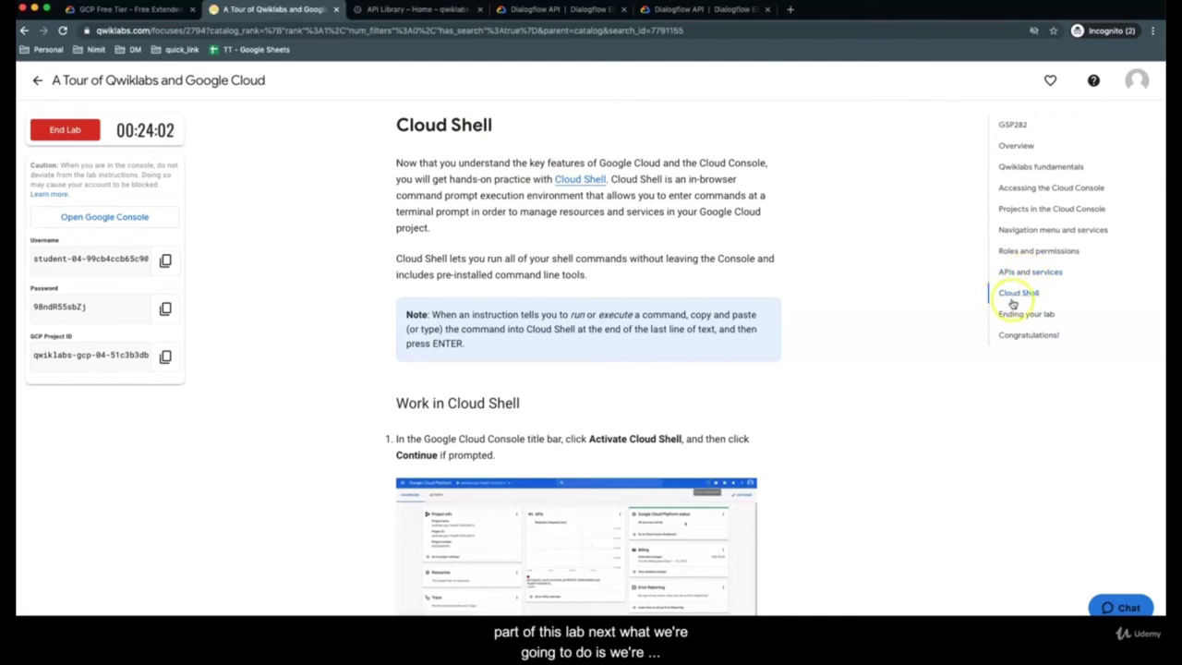
Following the lab's Cloud Shell section, activate Cloud Shell in the Google Cloud console and enlarge its terminal pane
click(1008, 305)
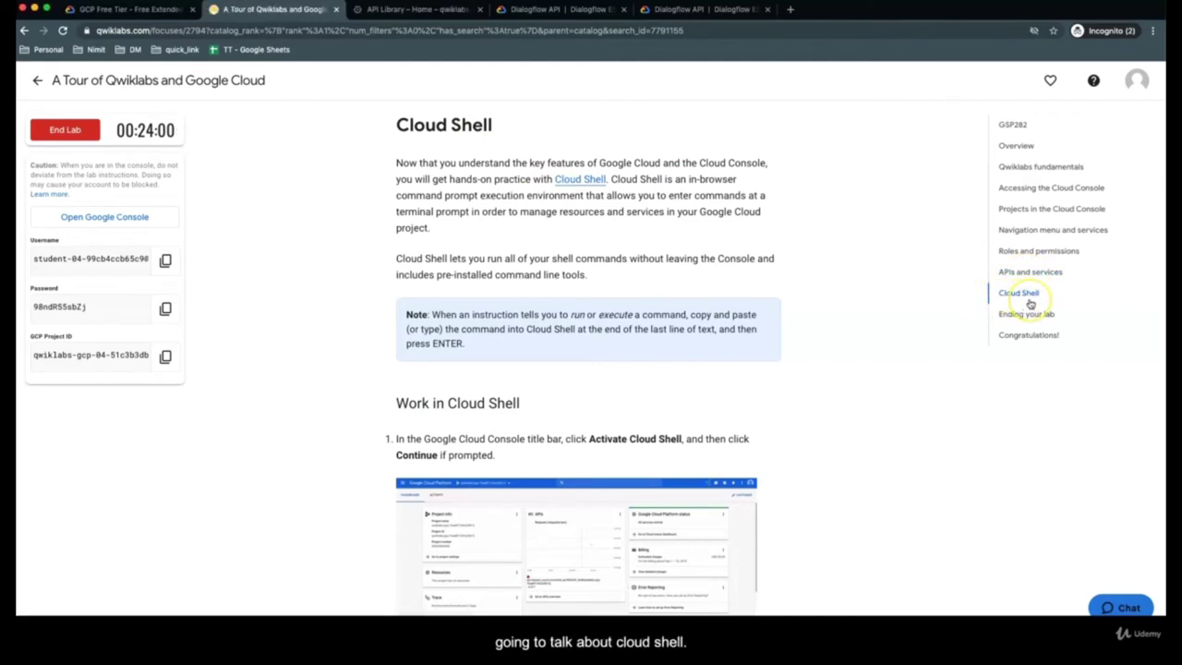
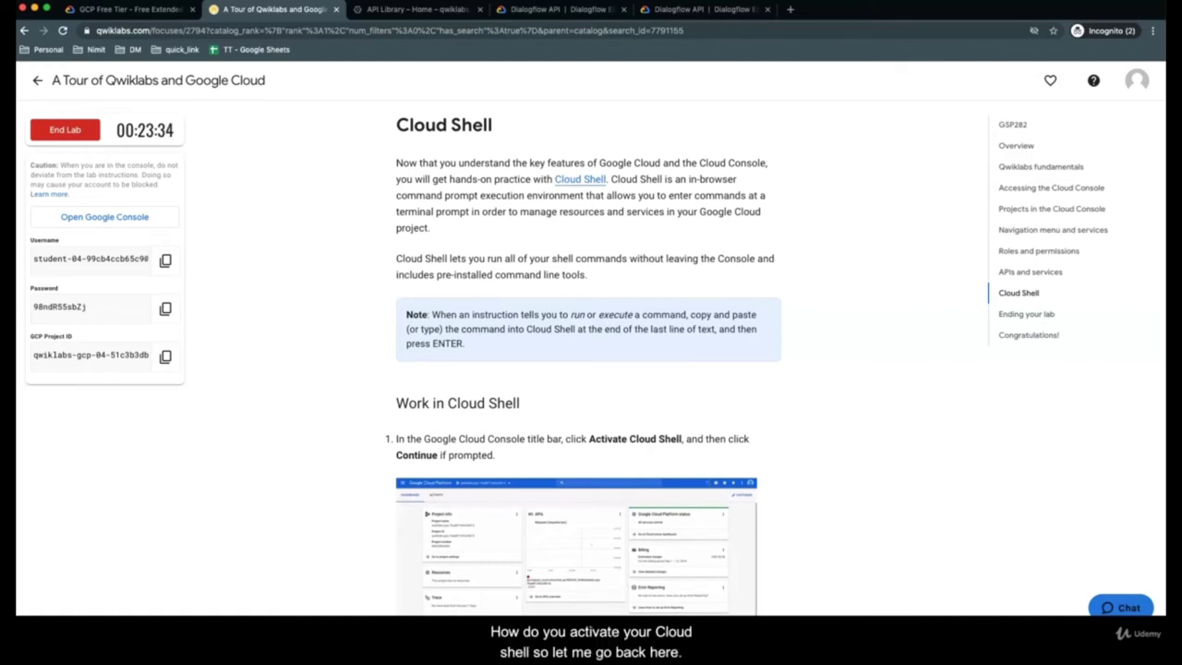
click(420, 11)
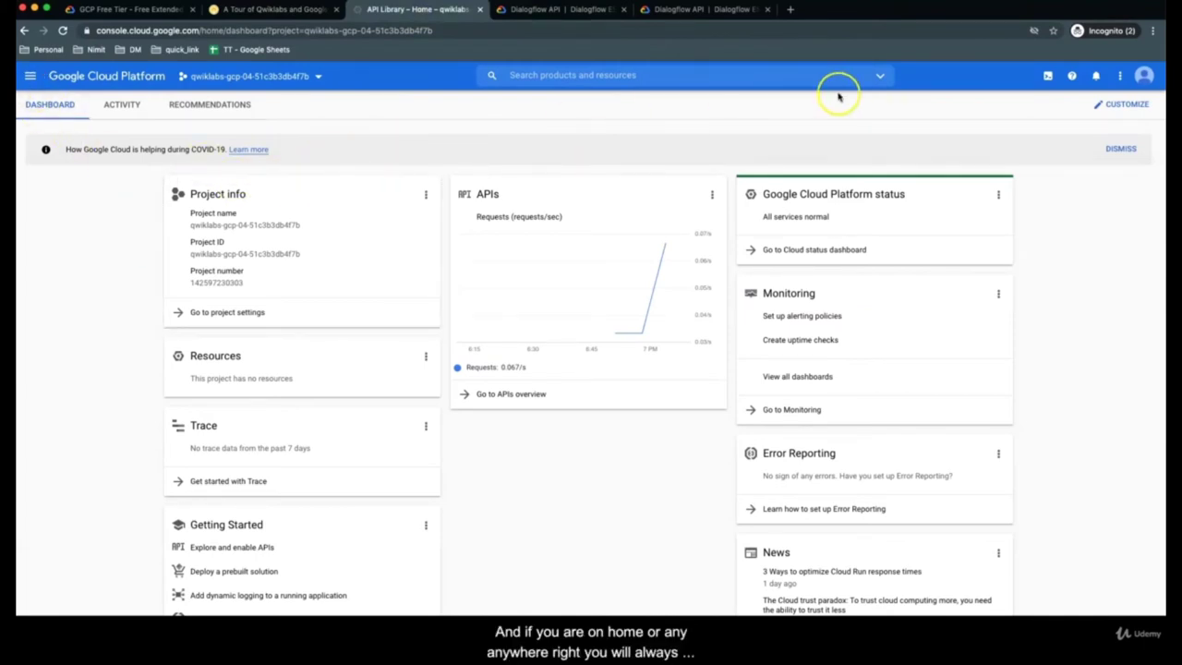
click(1048, 77)
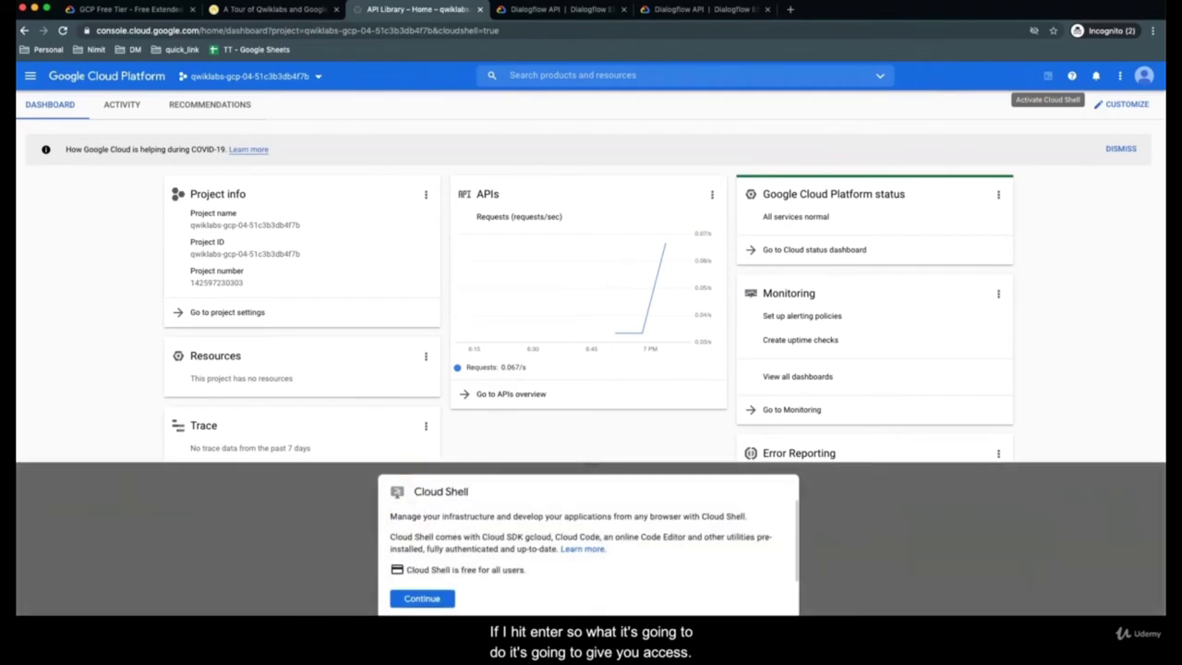
click(422, 600)
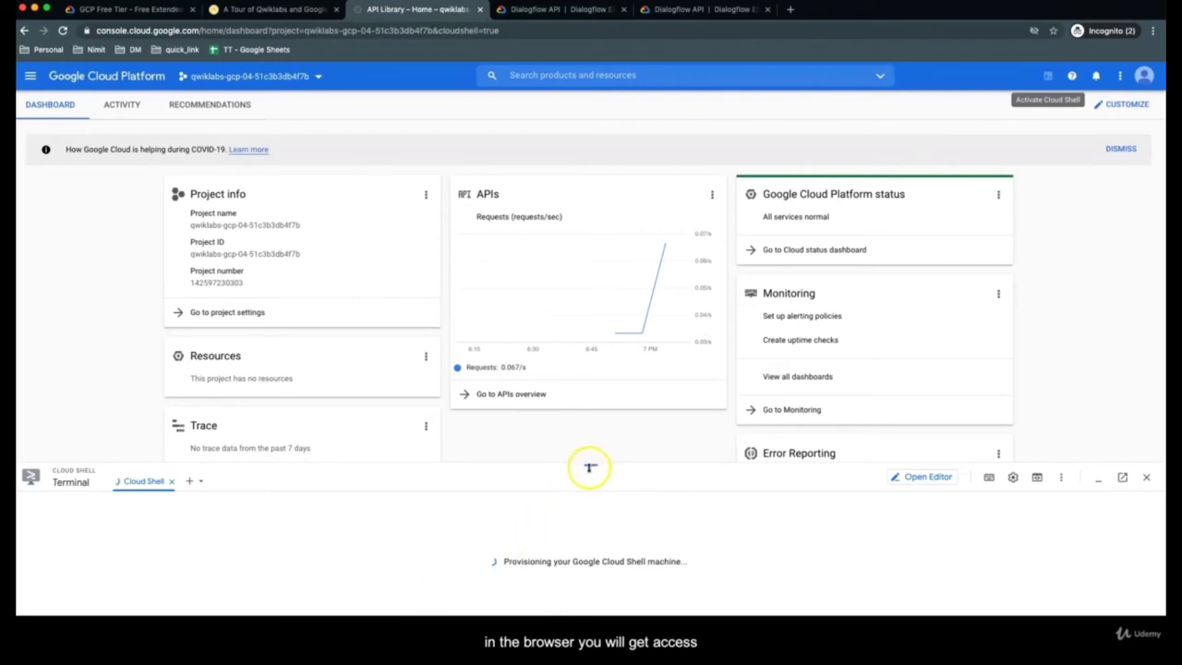
drag(589, 467, 588, 279)
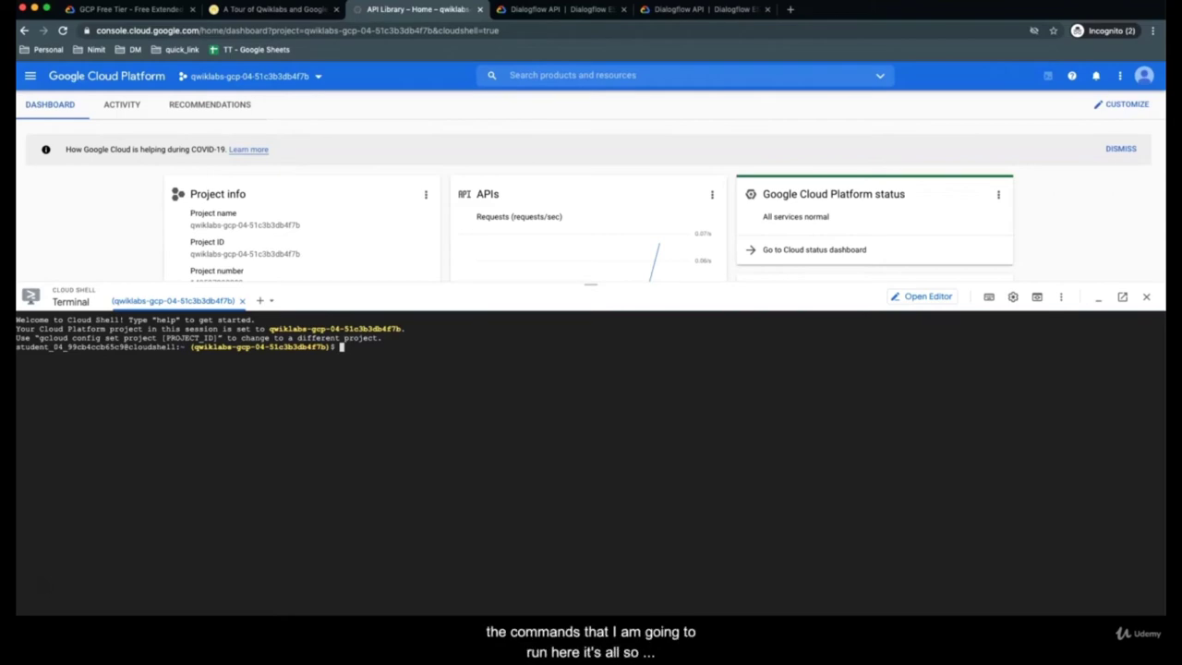
Copy the gcloud auth list command from the lab's Cloud Shell instructions
click(237, 10)
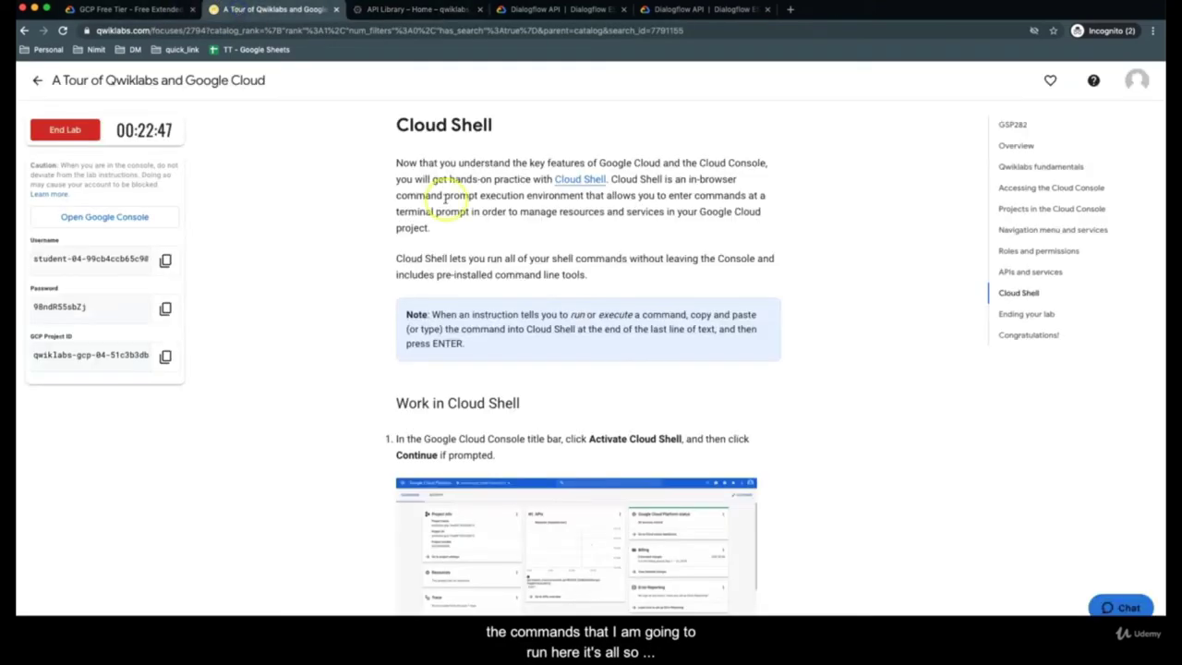
scroll(444, 196, down, 10)
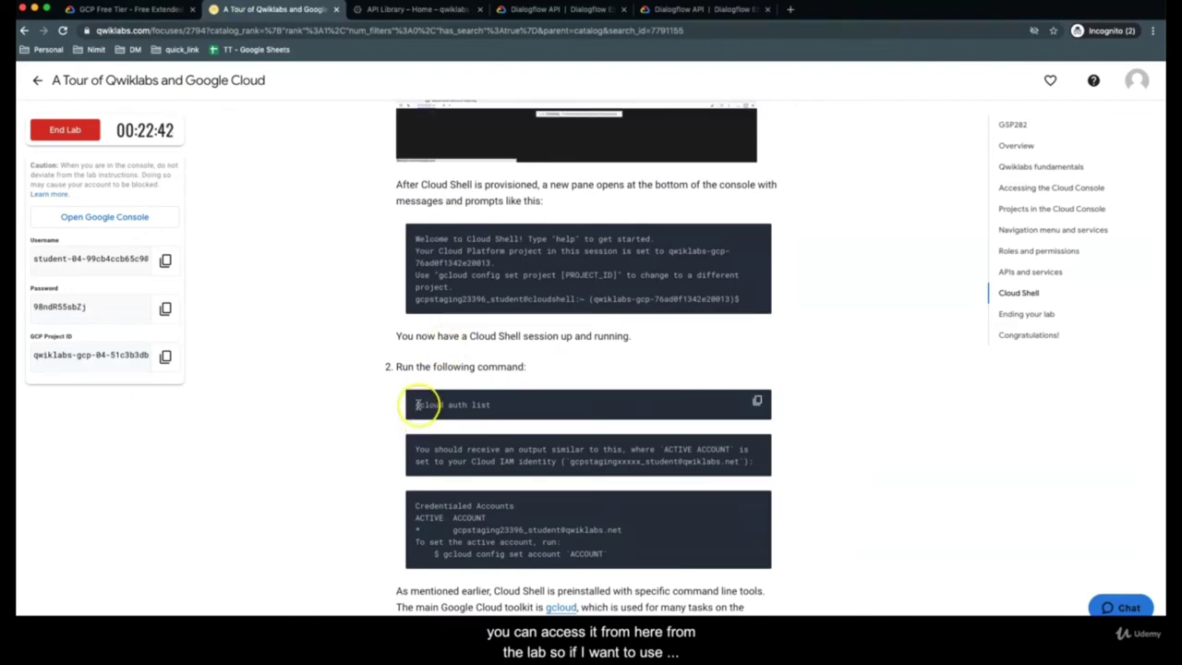
drag(415, 404, 504, 404)
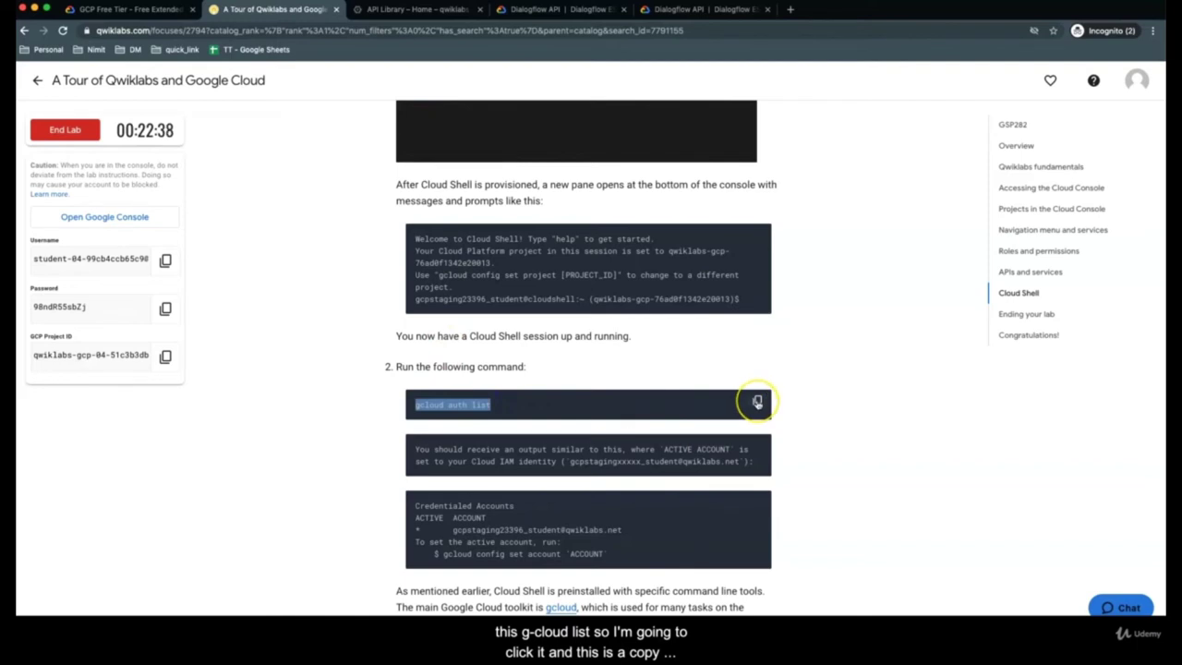
click(757, 402)
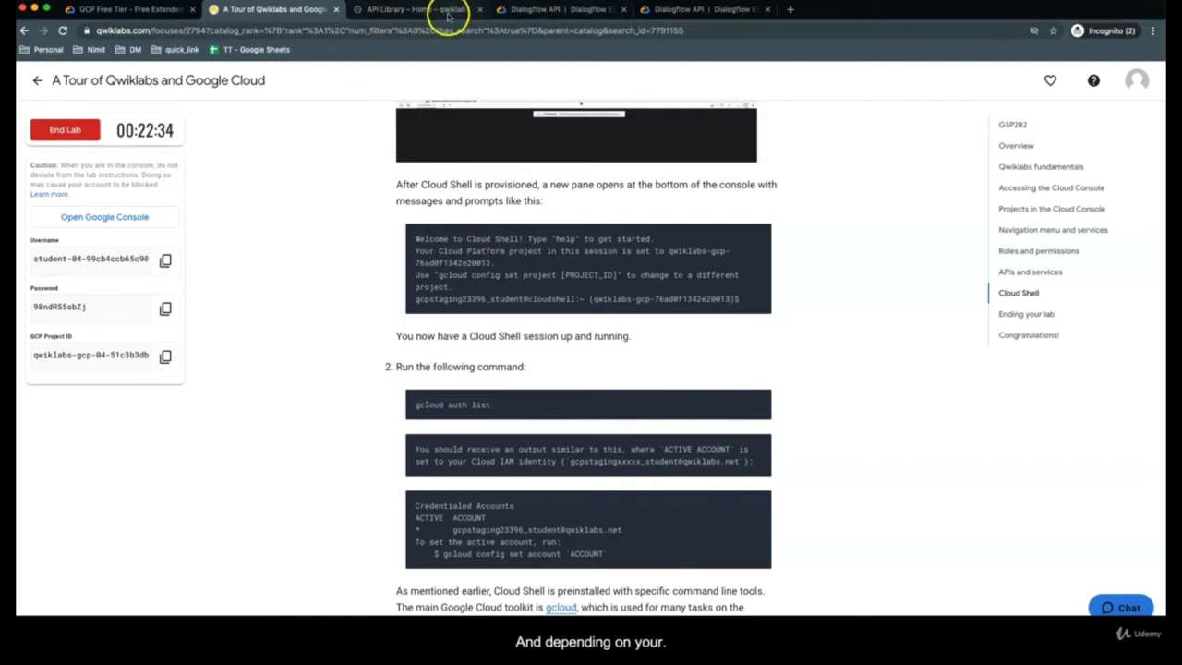
Run gcloud auth list in the console's Cloud Shell terminal and authorize Cloud Shell to use the account credentials
click(447, 10)
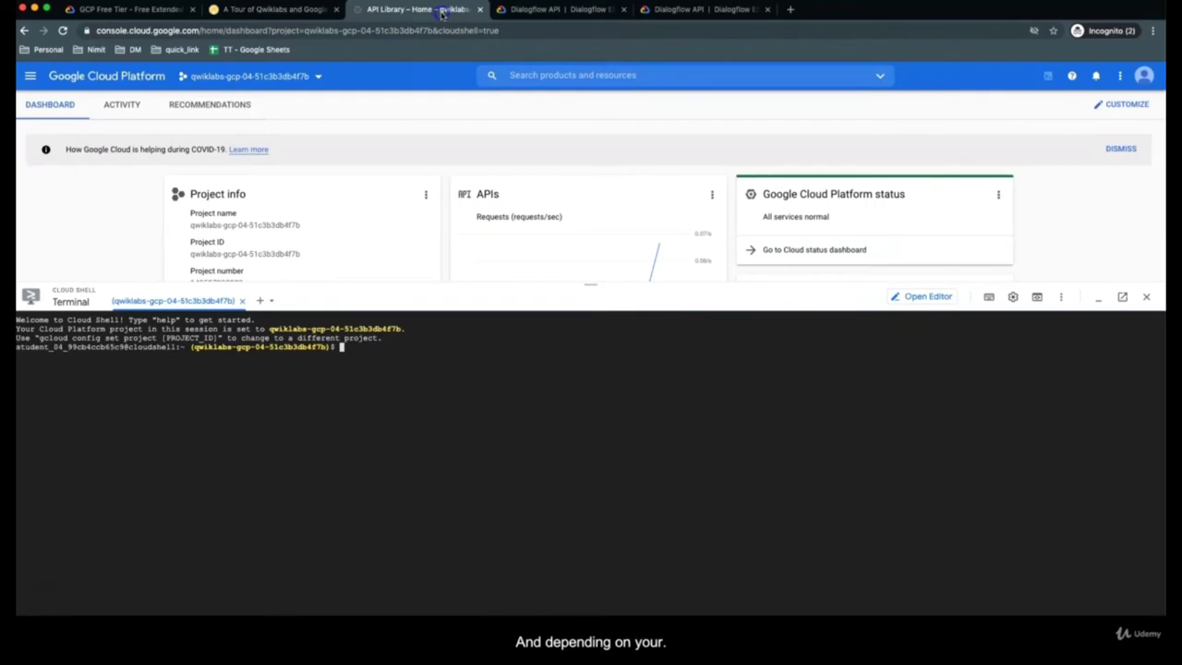
click(375, 365)
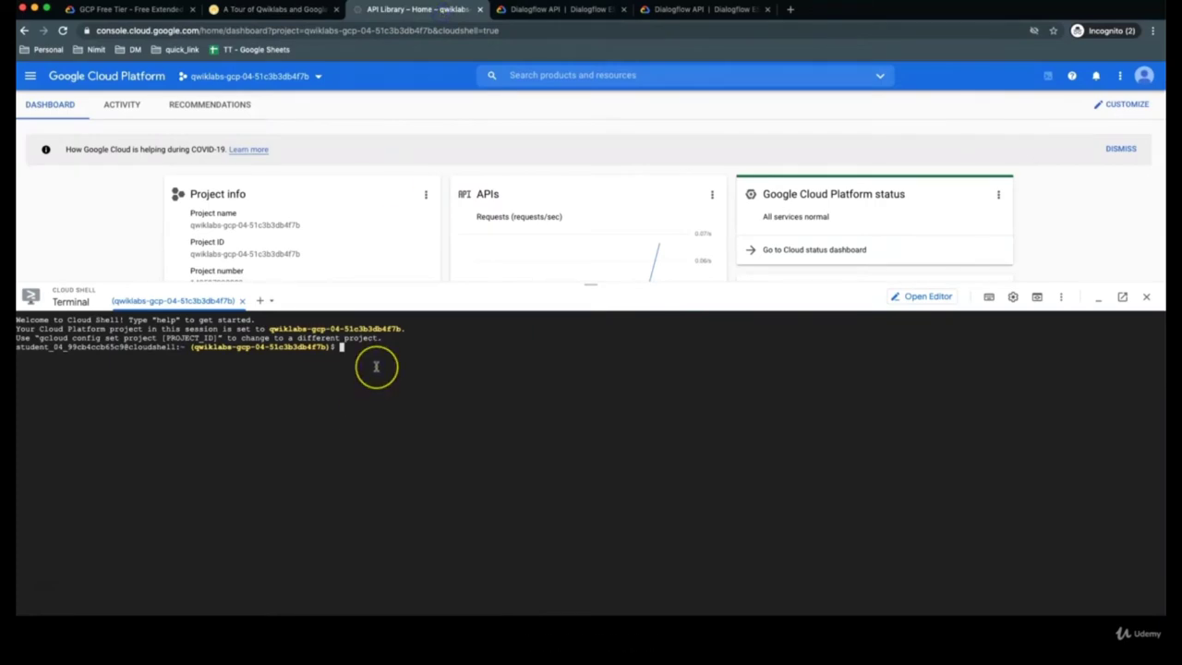
click(376, 362)
key(super+v)
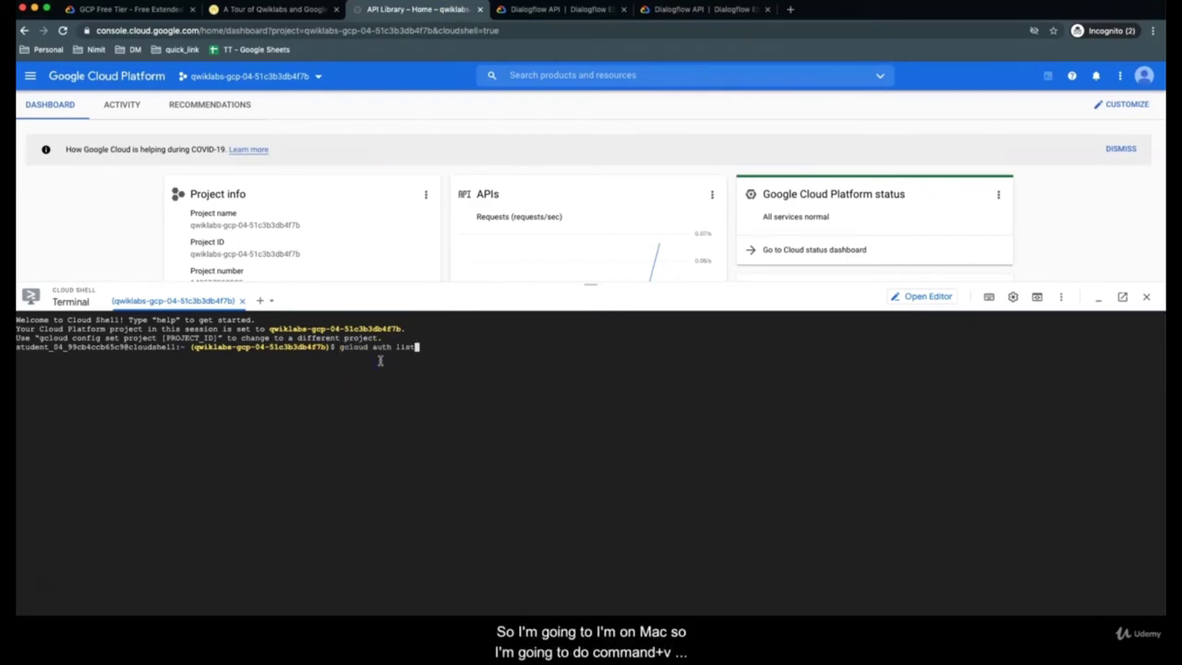
click(446, 357)
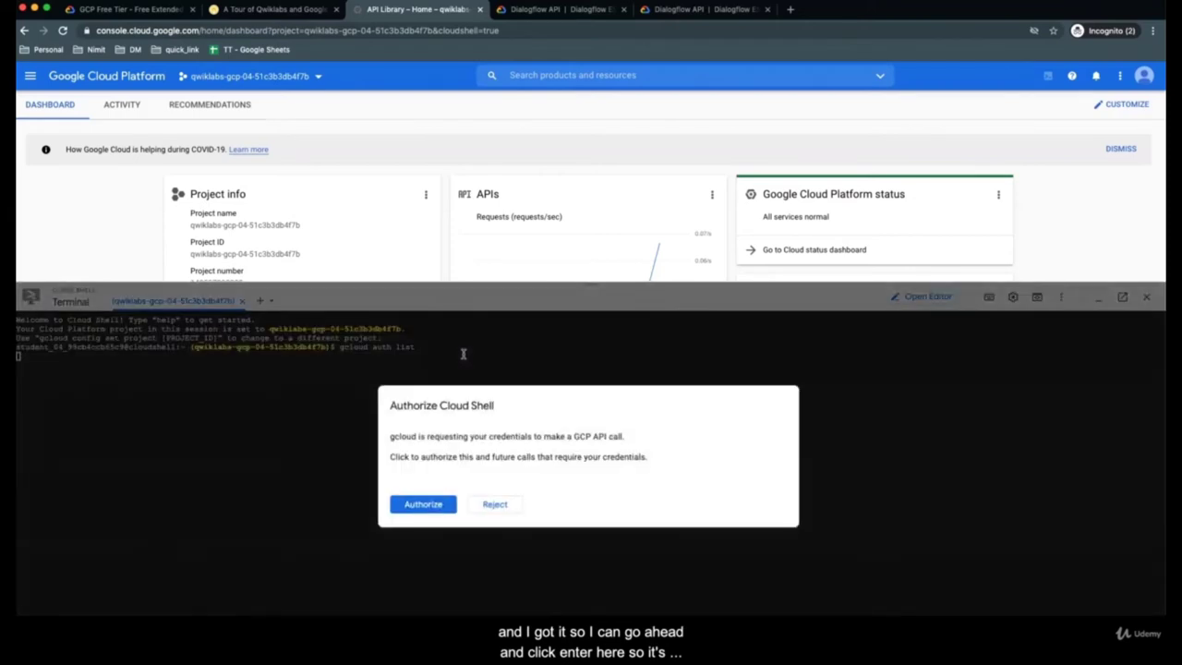
click(427, 503)
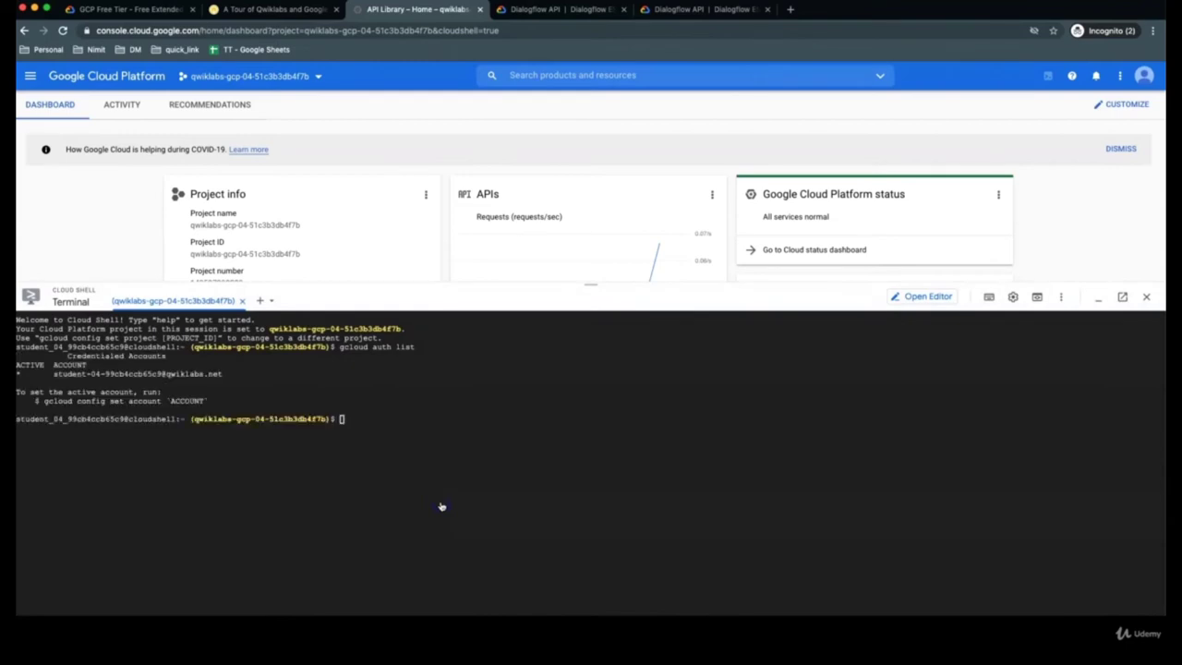
Examine the active account and the ACCOUNT heading in the gcloud auth list output
click(194, 430)
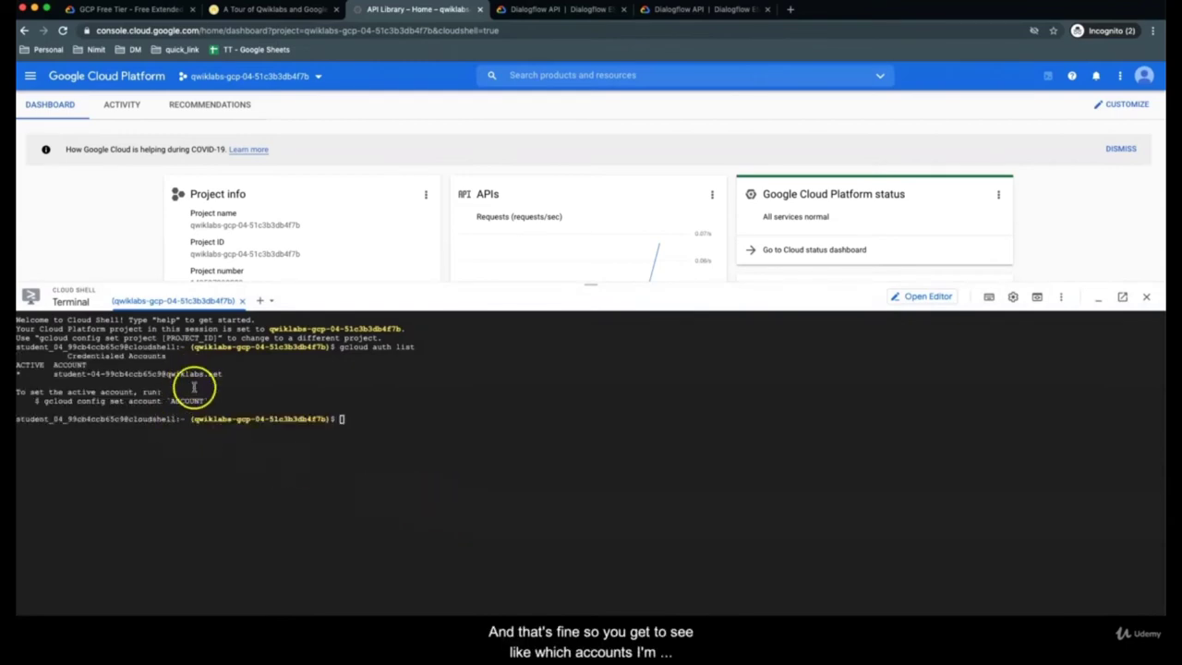
drag(48, 374, 227, 378)
key(super+c)
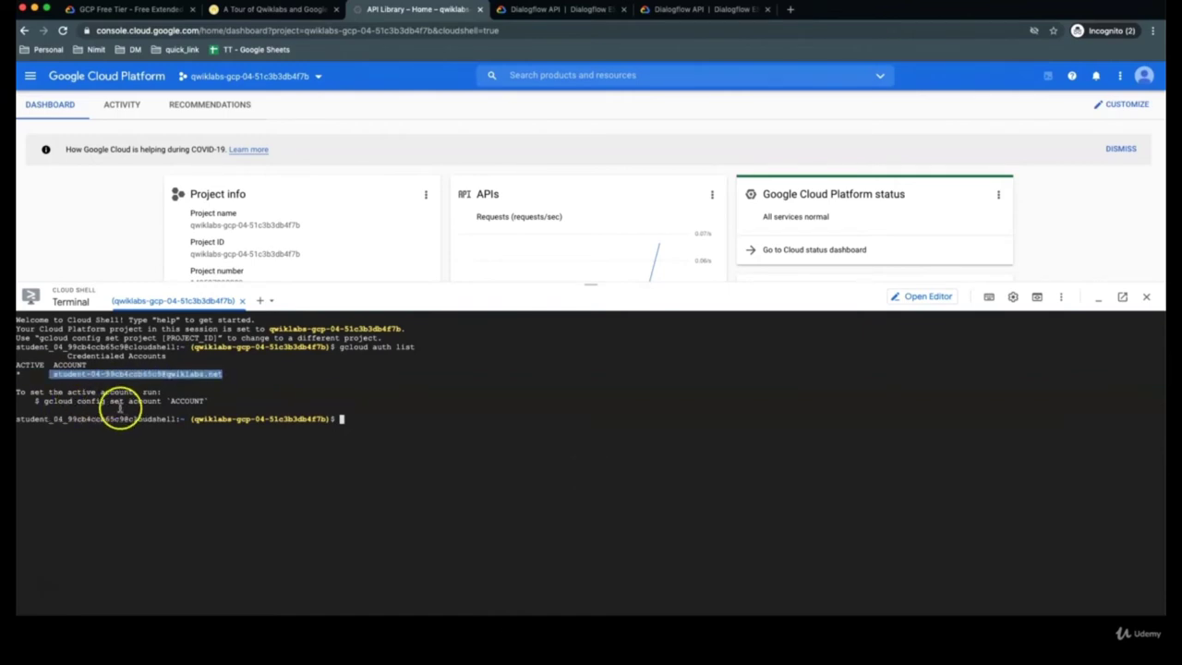
drag(52, 365, 89, 365)
key(super+c)
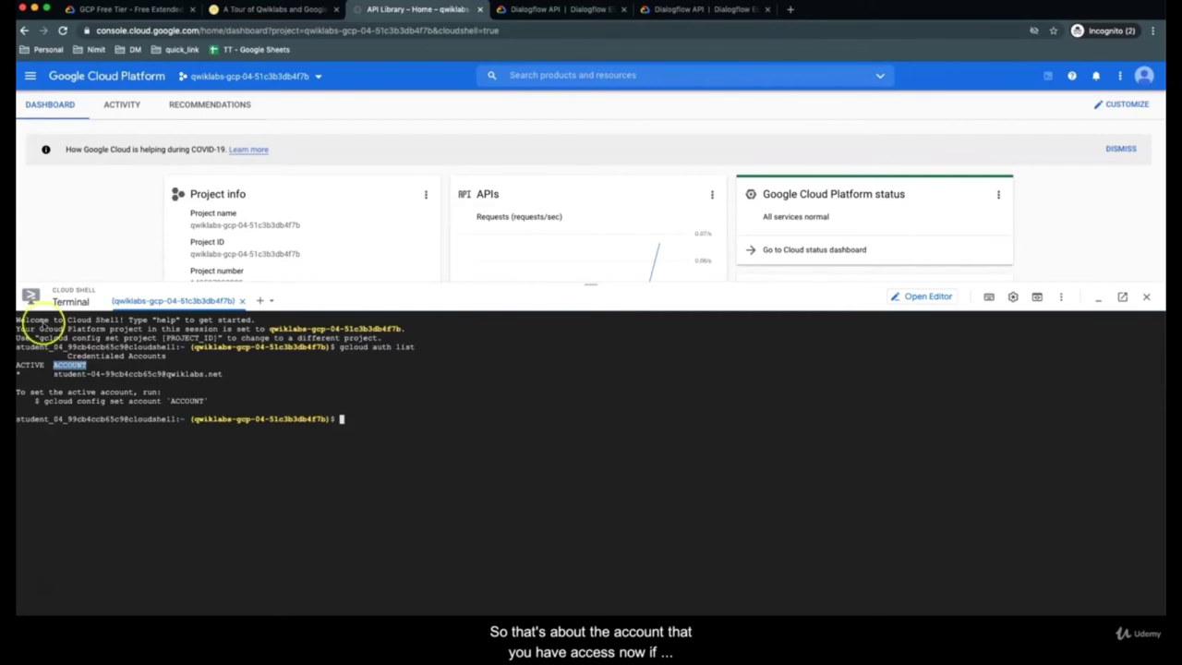
List the files in the Cloud Shell home directory with the ls command
click(449, 417)
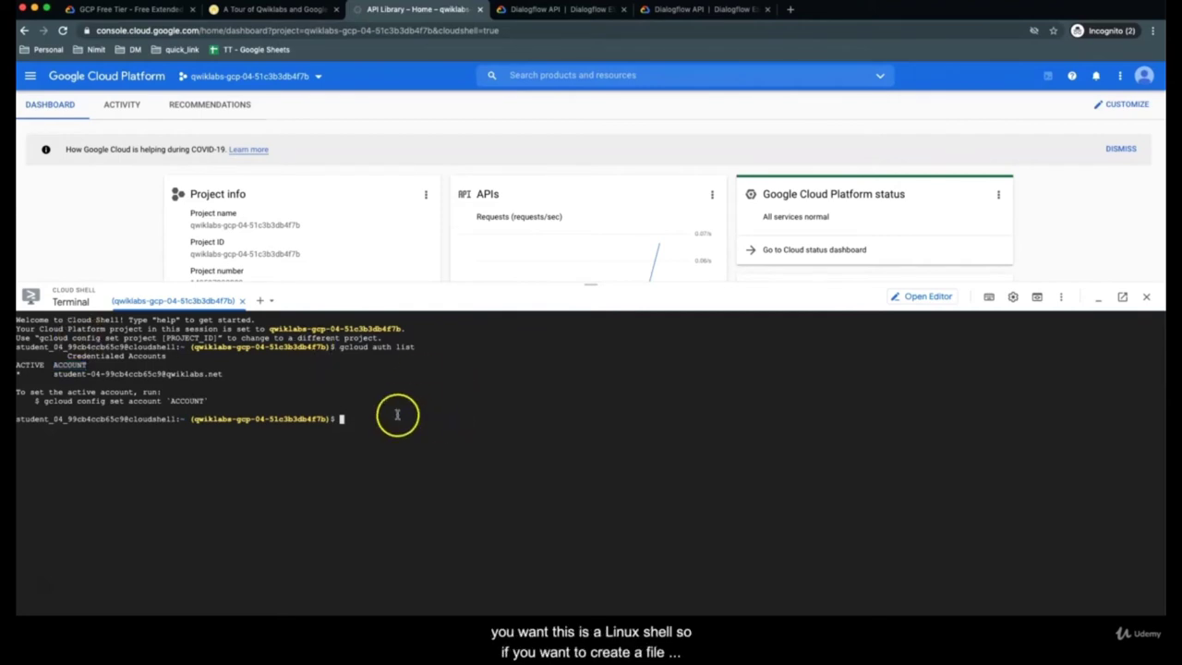
text(l)
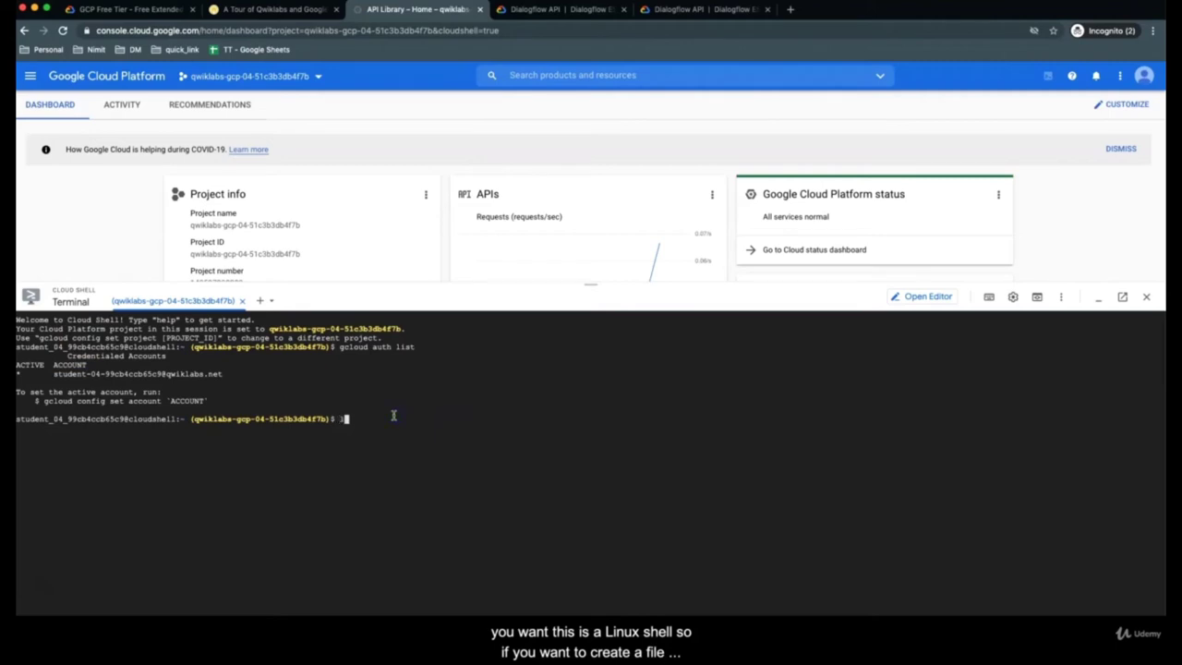
text(s)
key(Return)
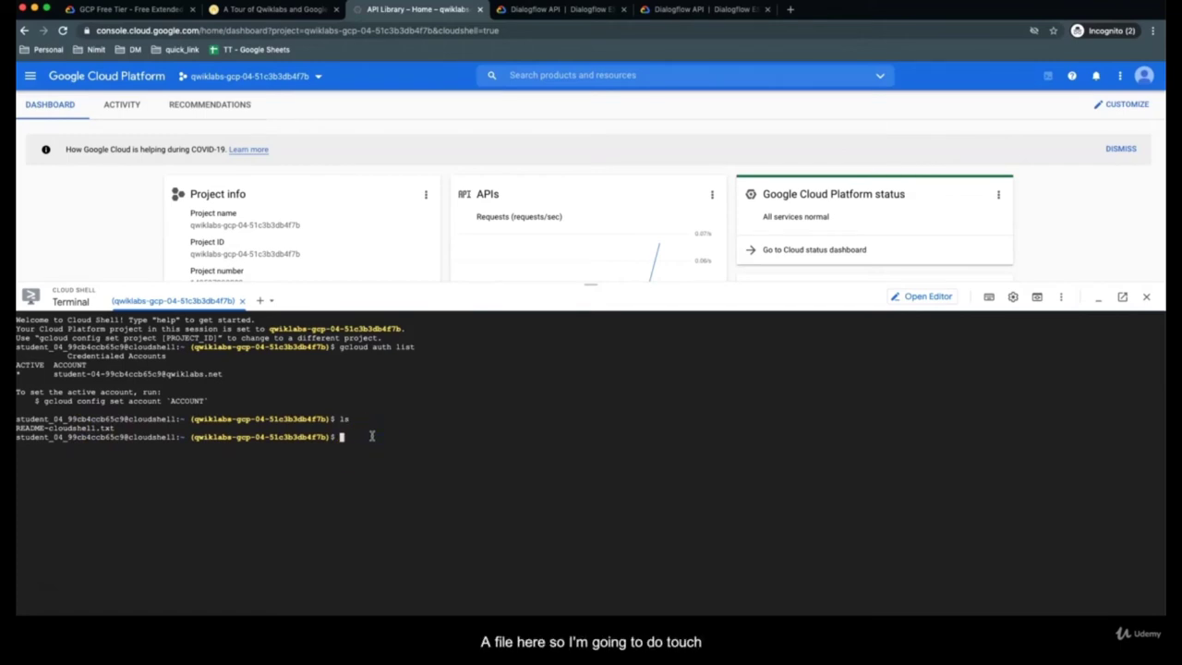
Create an empty file named test.txt in the Cloud Shell home directory with the touch command
text(ouch)
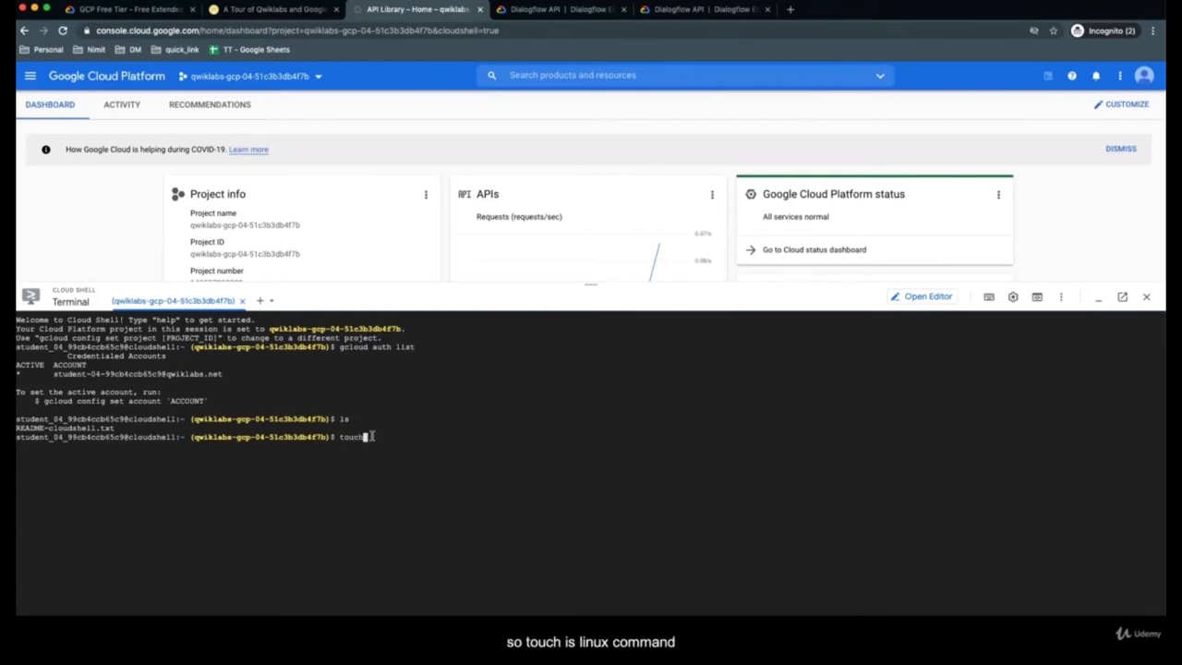
text(t)
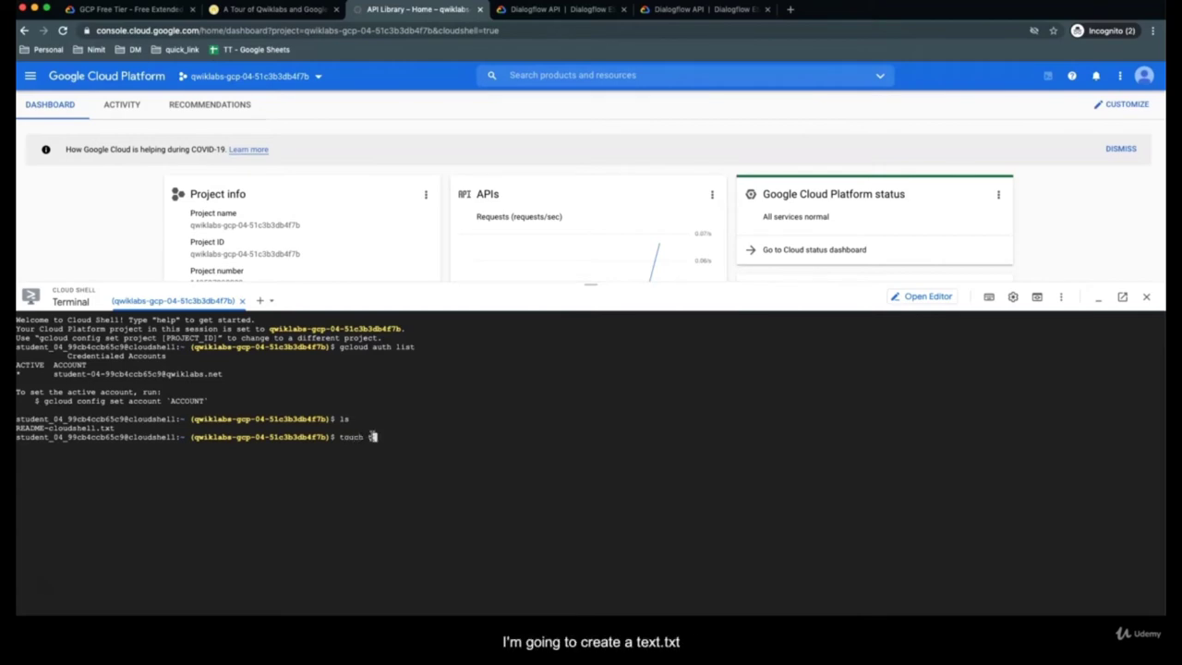
text(est.t)
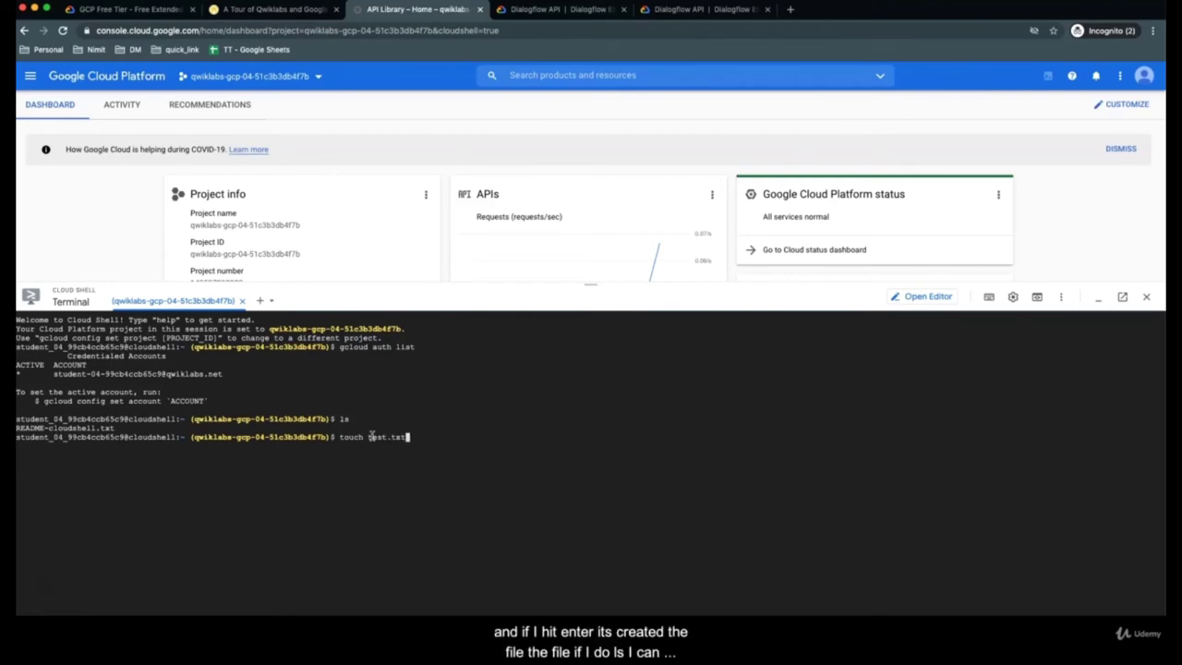
text(xt)
key(Return)
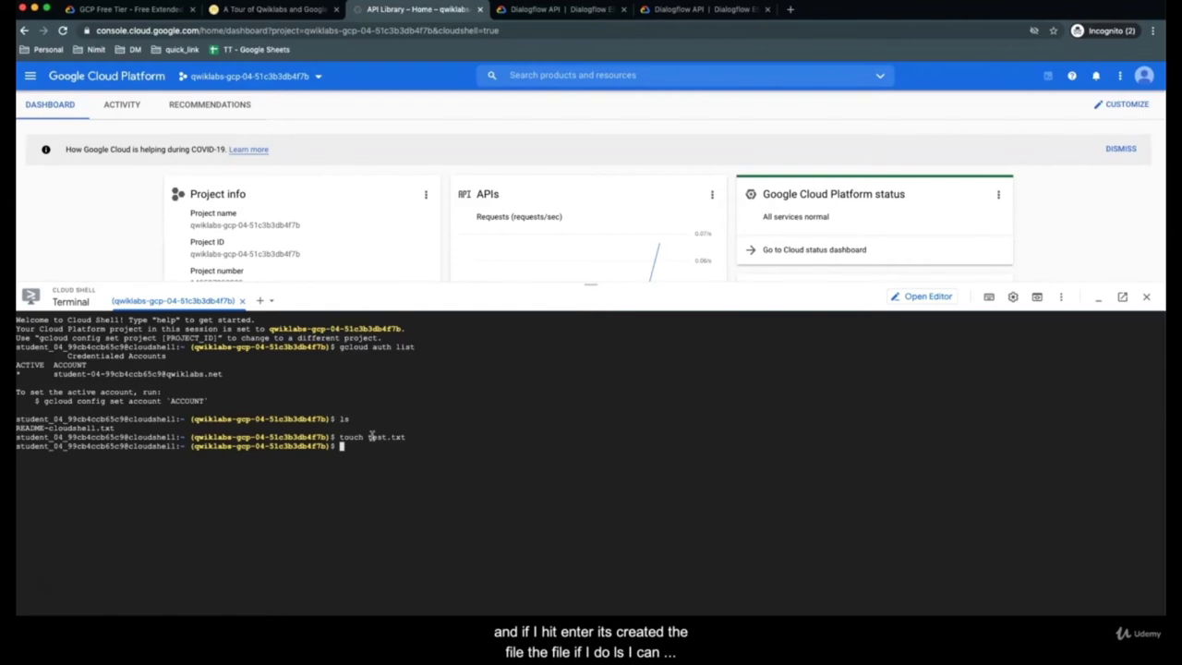
List the home directory's files with ls and check for test.txt in the output
text(ls)
key(Return)
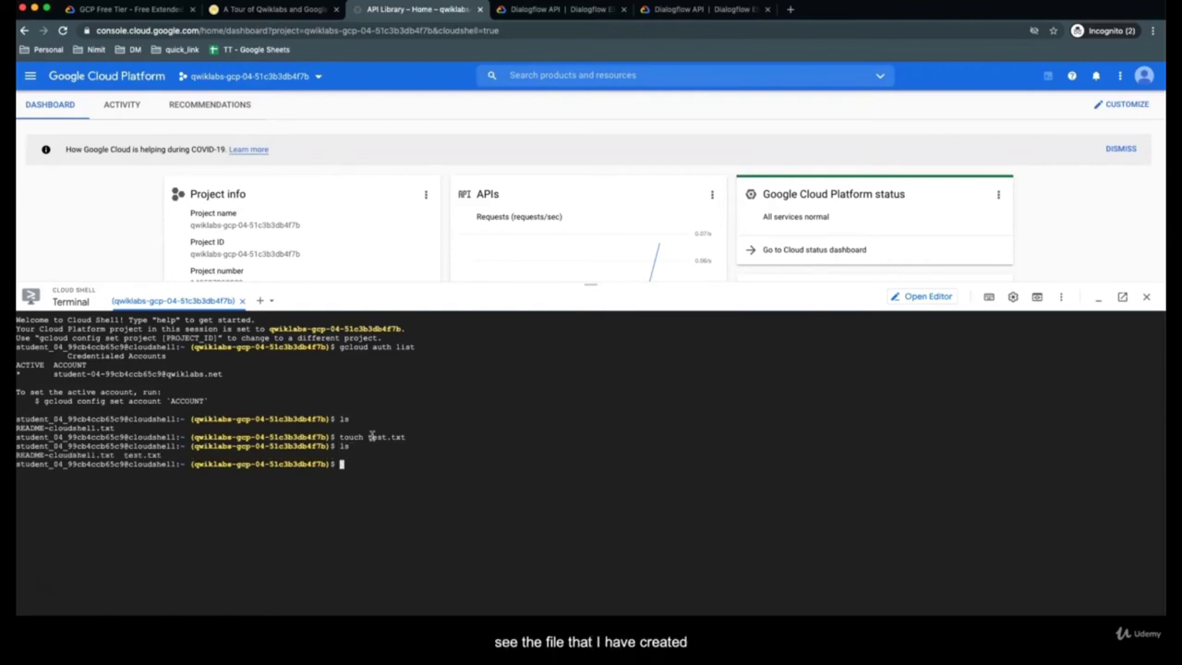
double_click(143, 455)
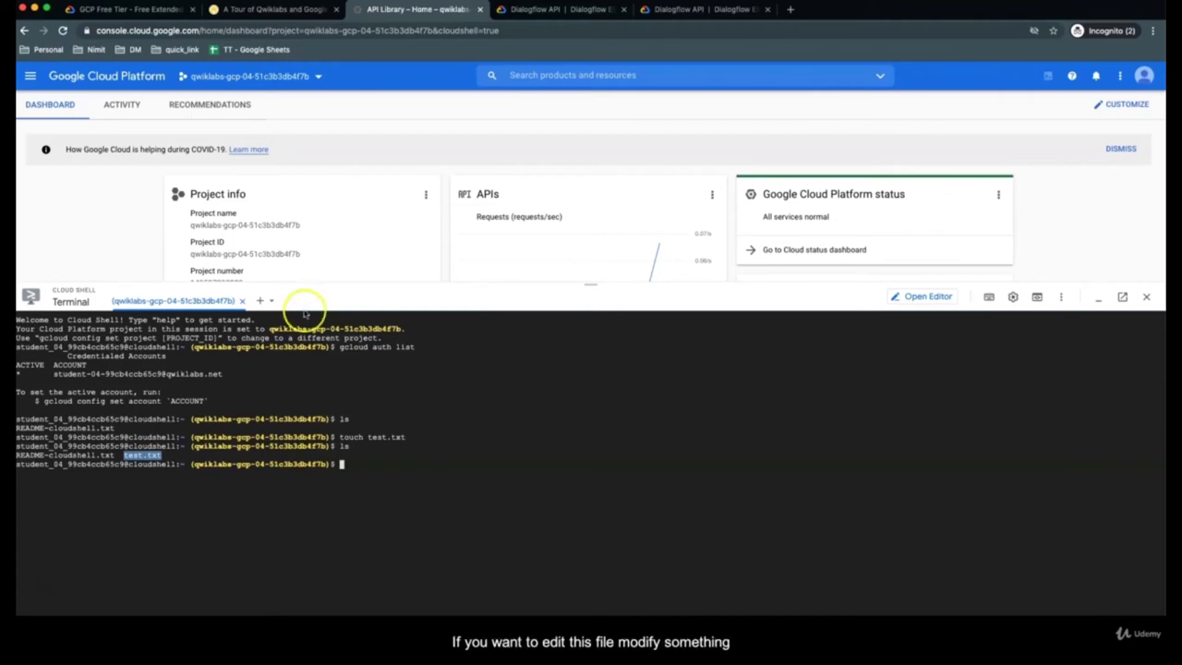
Open test.txt for editing in the vi editor
click(387, 474)
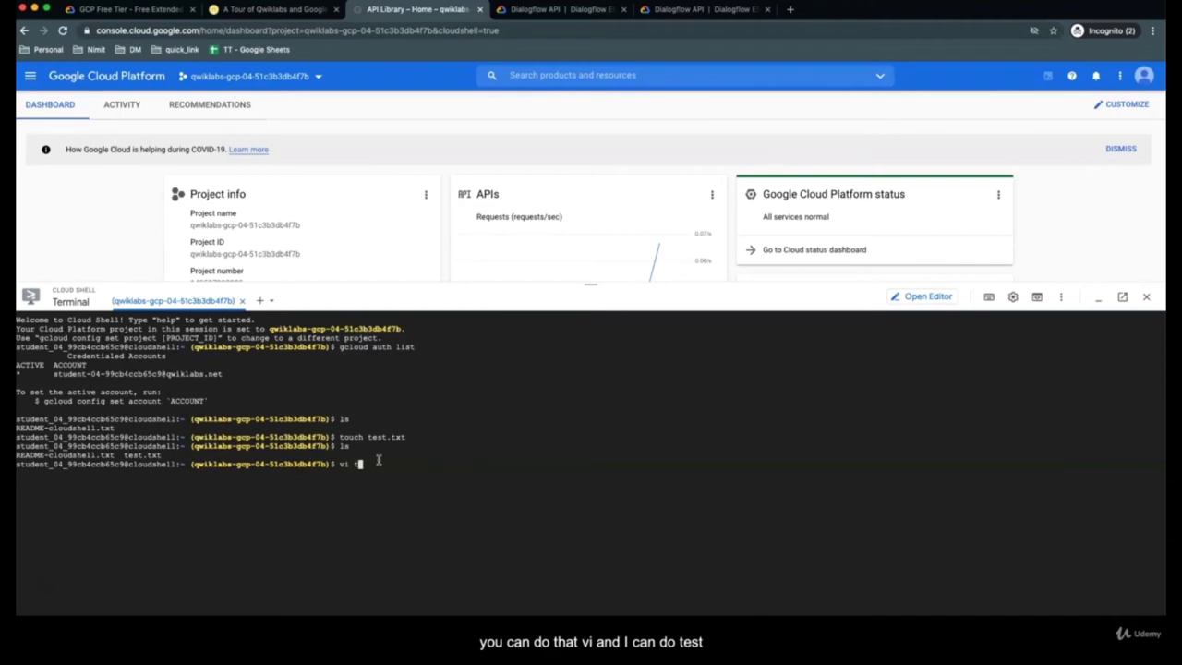
text(t)
key(Tab)
key(Return)
click(381, 458)
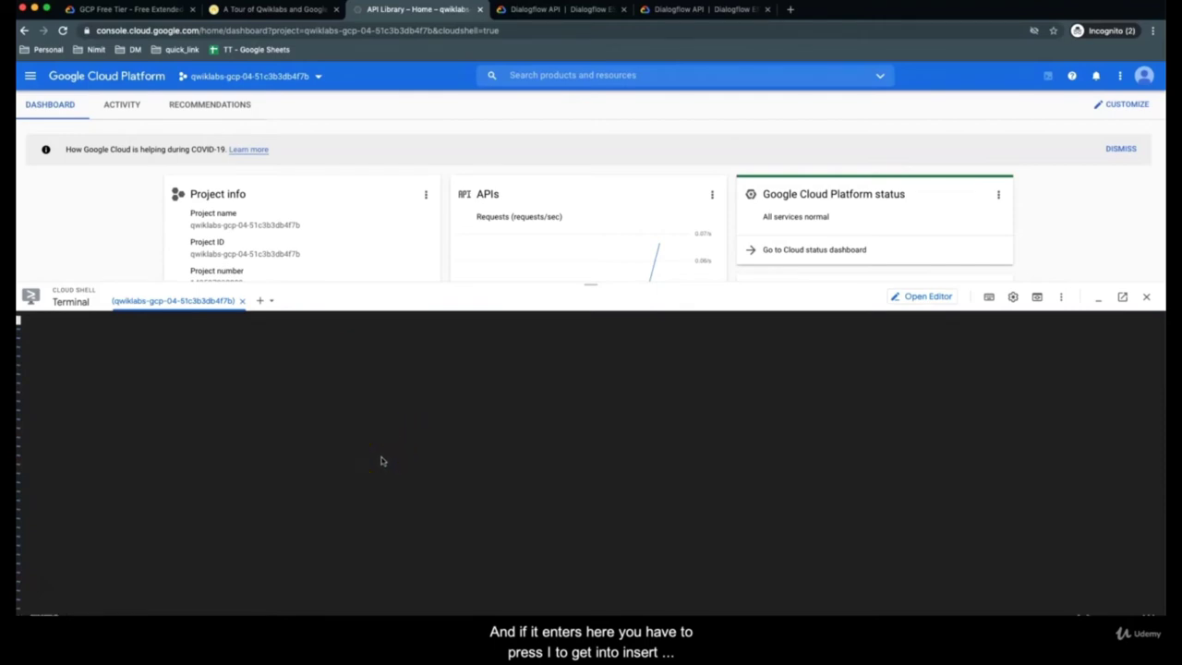
Insert the line "this is tes file", save and quit vi, and print test.txt with cat
text(ithis is)
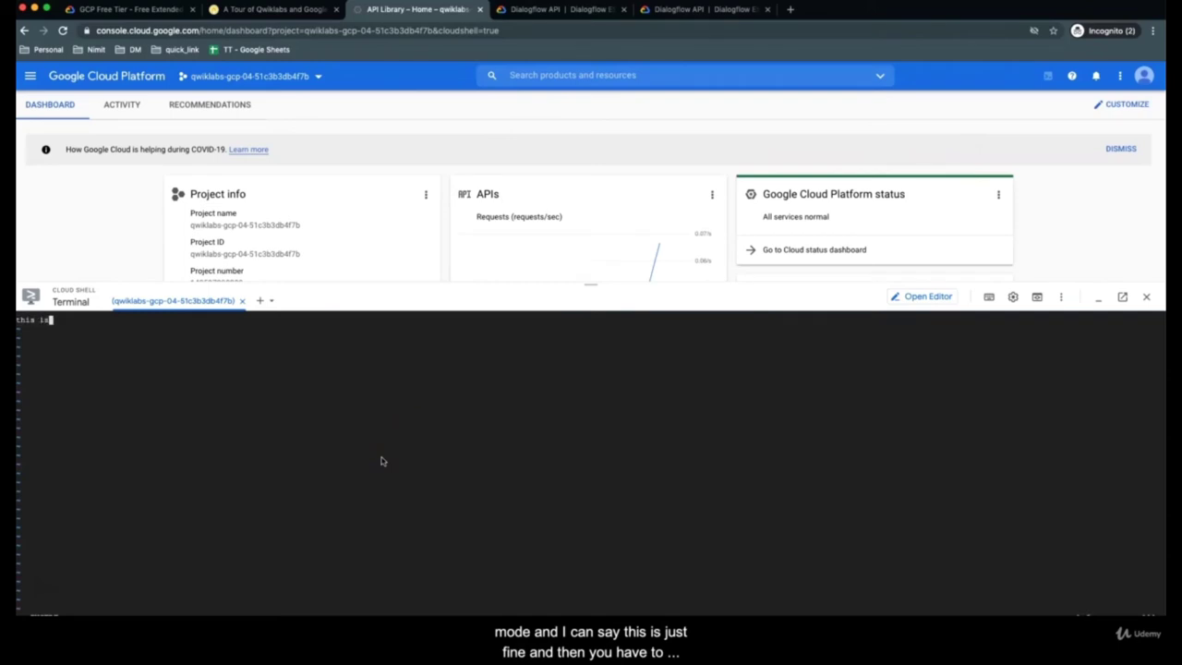
text( tes file)
key(Escape)
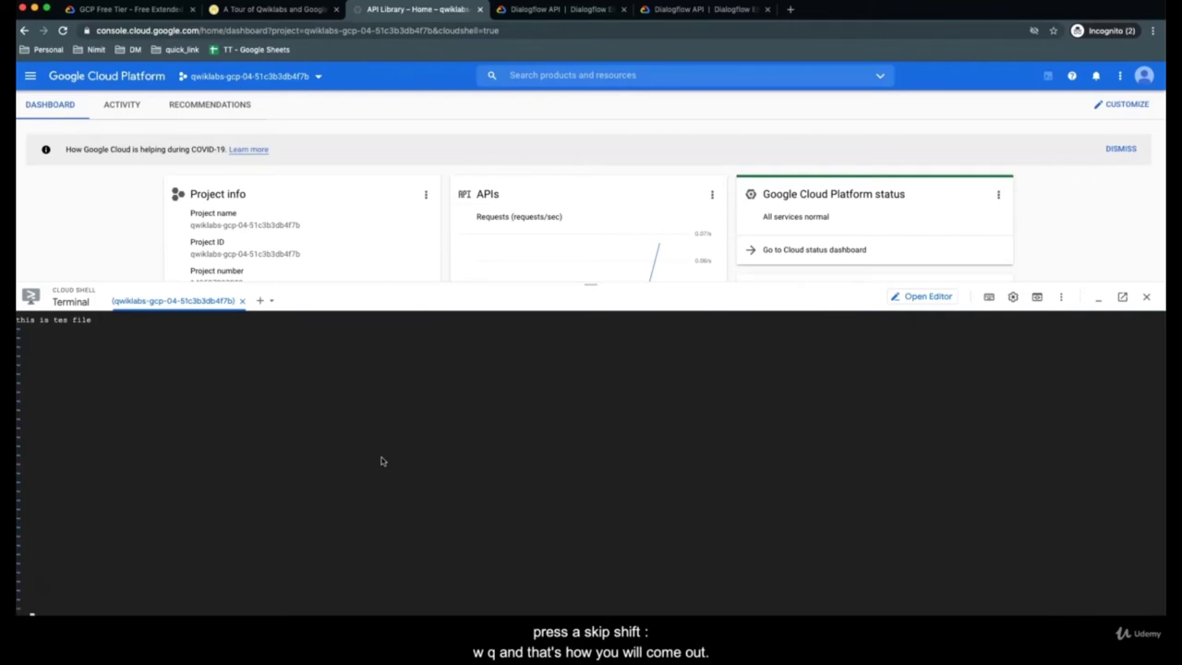
key(Return)
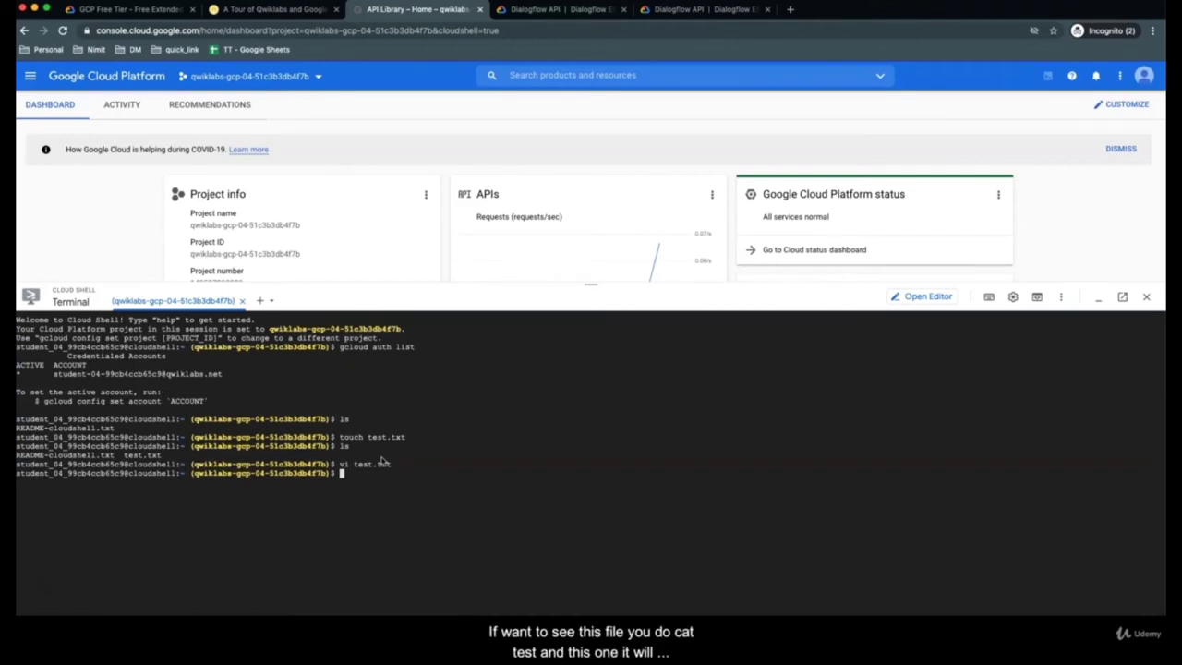
text(cat test.txt)
key(Return)
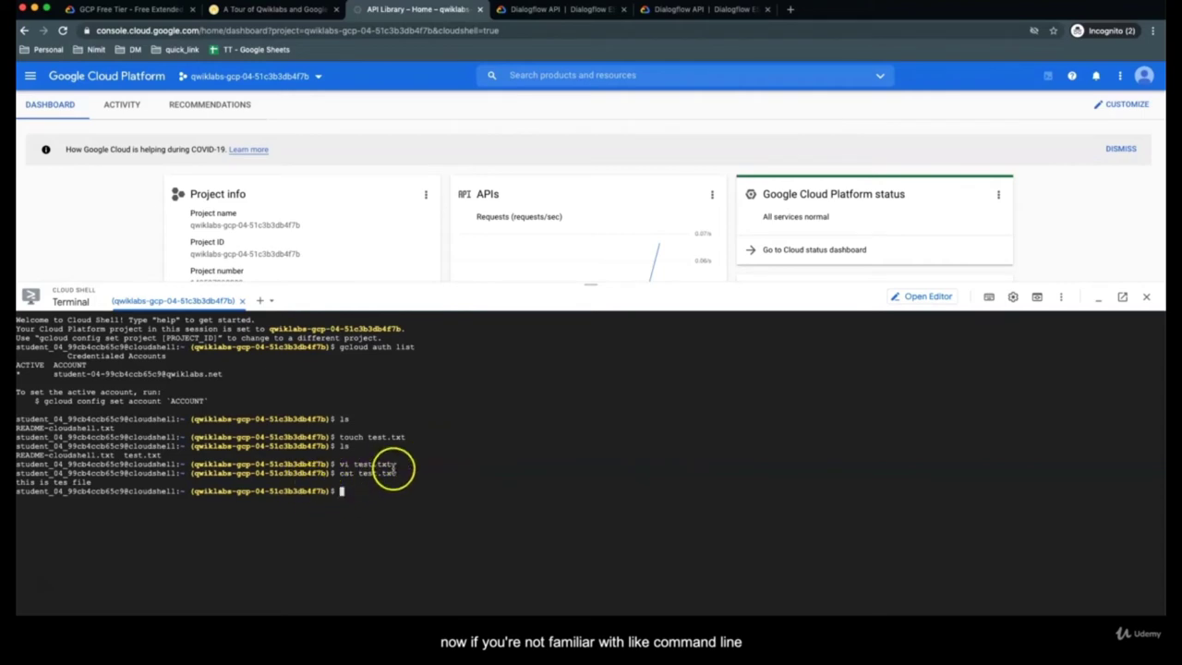
Launch the Cloud Shell Editor in a new window and open test.txt in it
click(925, 297)
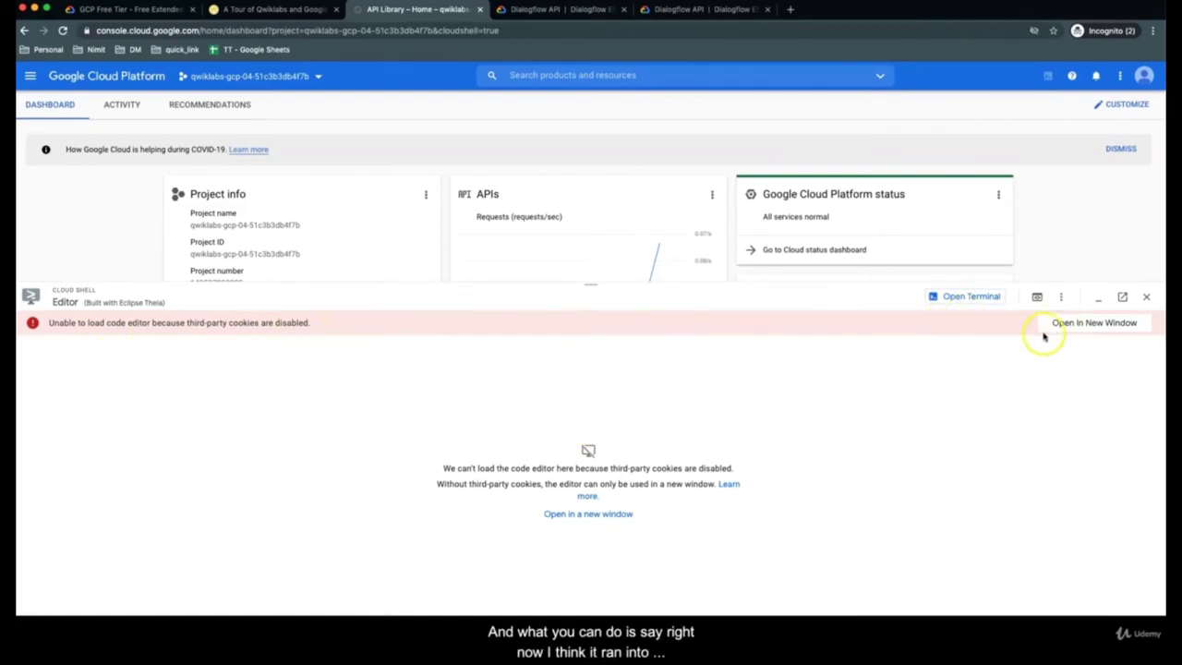
click(1073, 322)
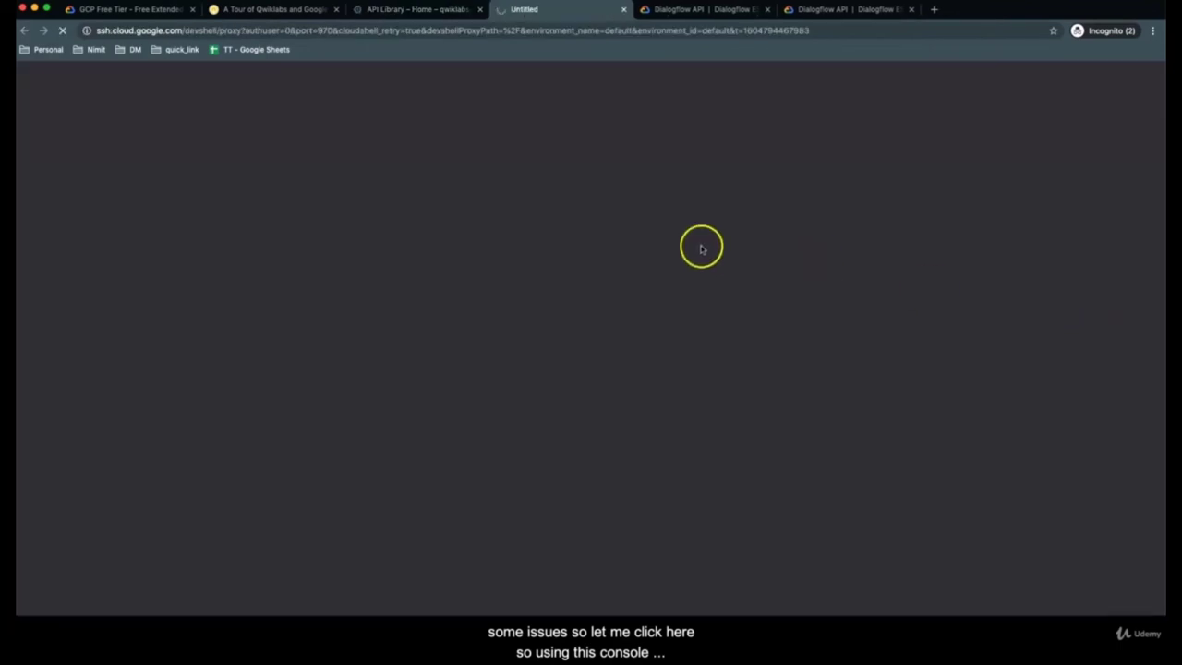
click(397, 11)
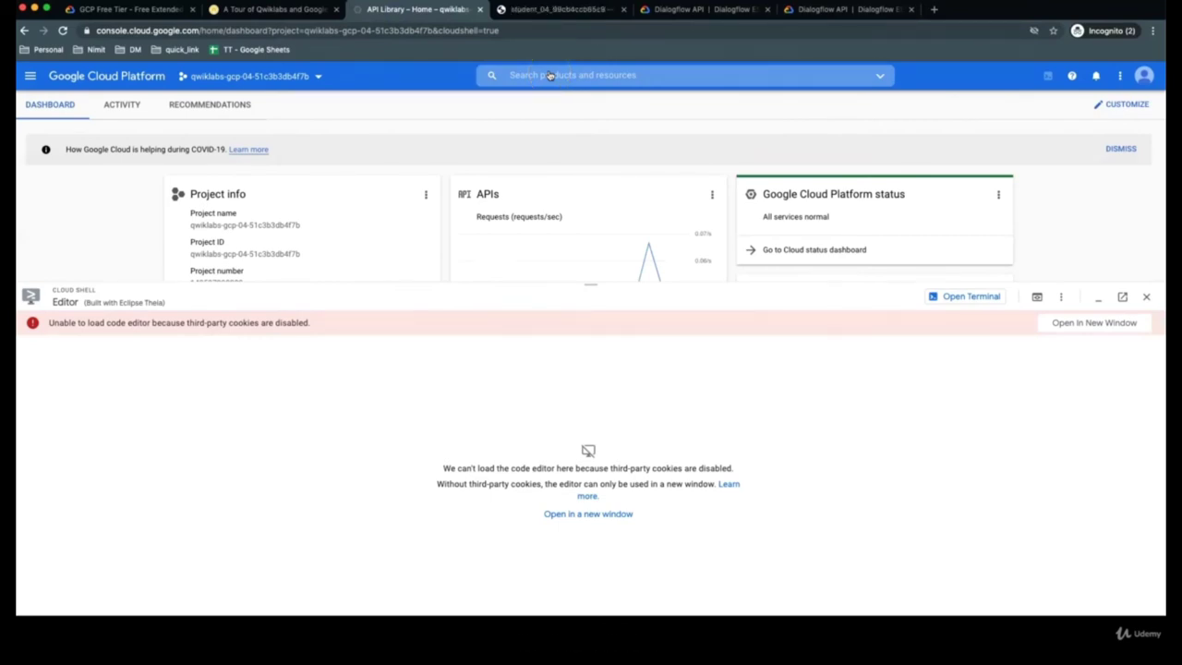
click(543, 9)
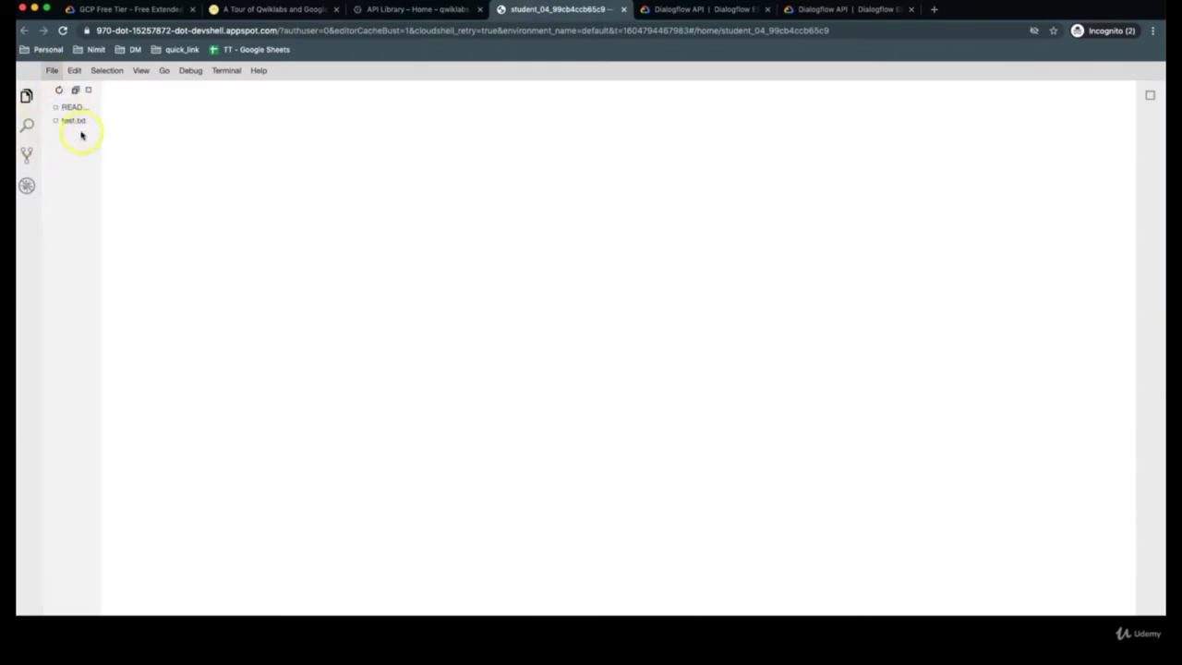
click(73, 122)
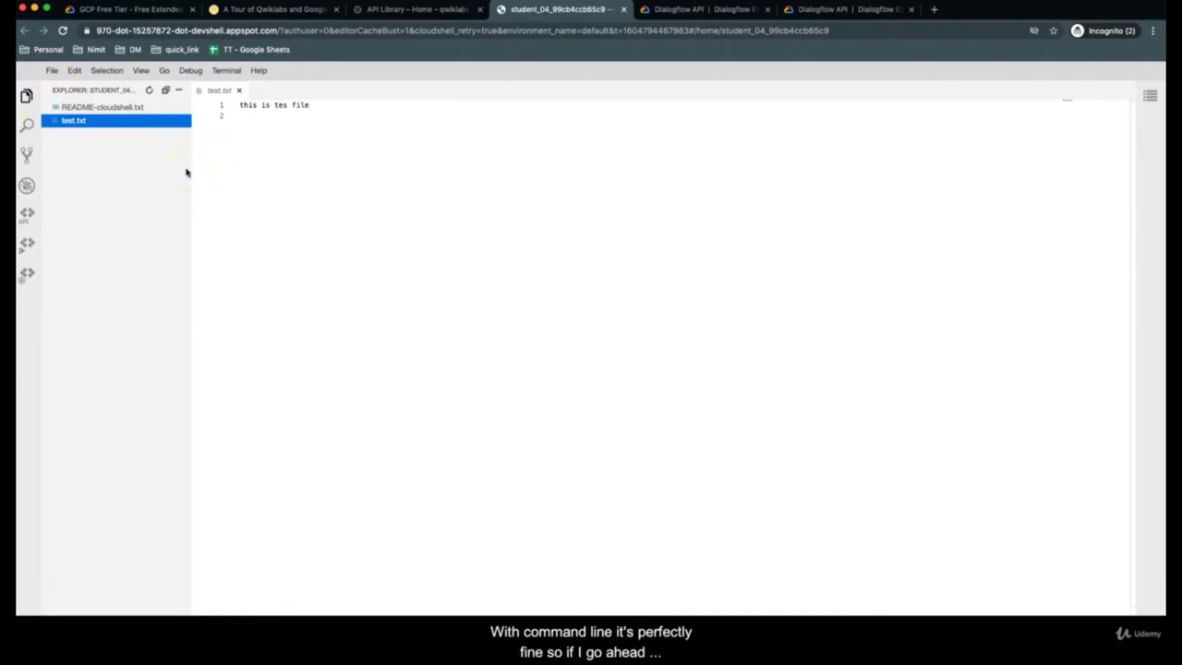
Create a new file named test2.txt in the home folder using the Cloud Shell Editor
click(52, 71)
click(73, 87)
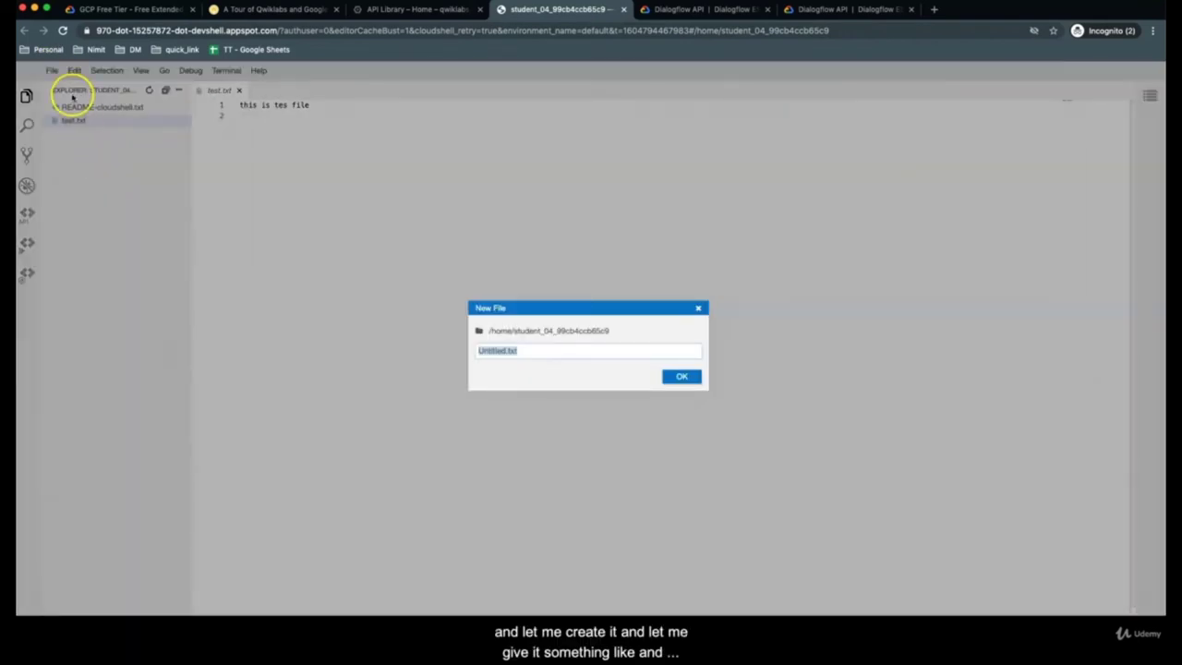
click(518, 351)
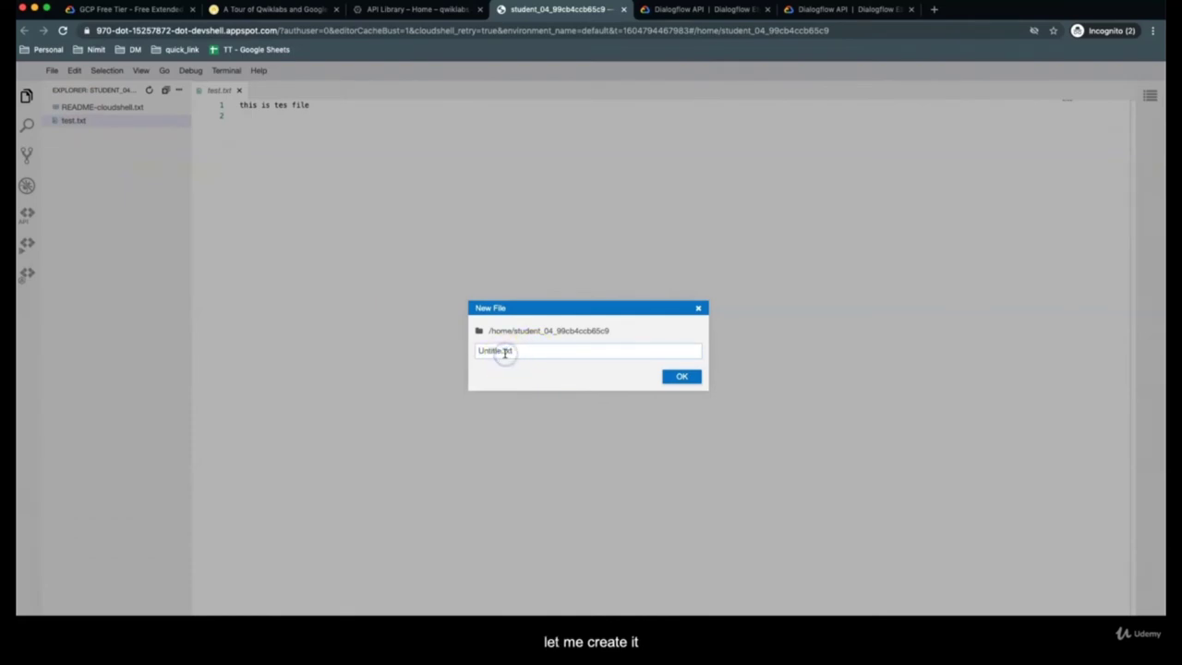
key(BackSpace)
key(BackSpace)
key(BackSpace)
key(BackSpace)
key(BackSpace)
key(BackSpace)
key(BackSpace)
key(BackSpace)
text(test2)
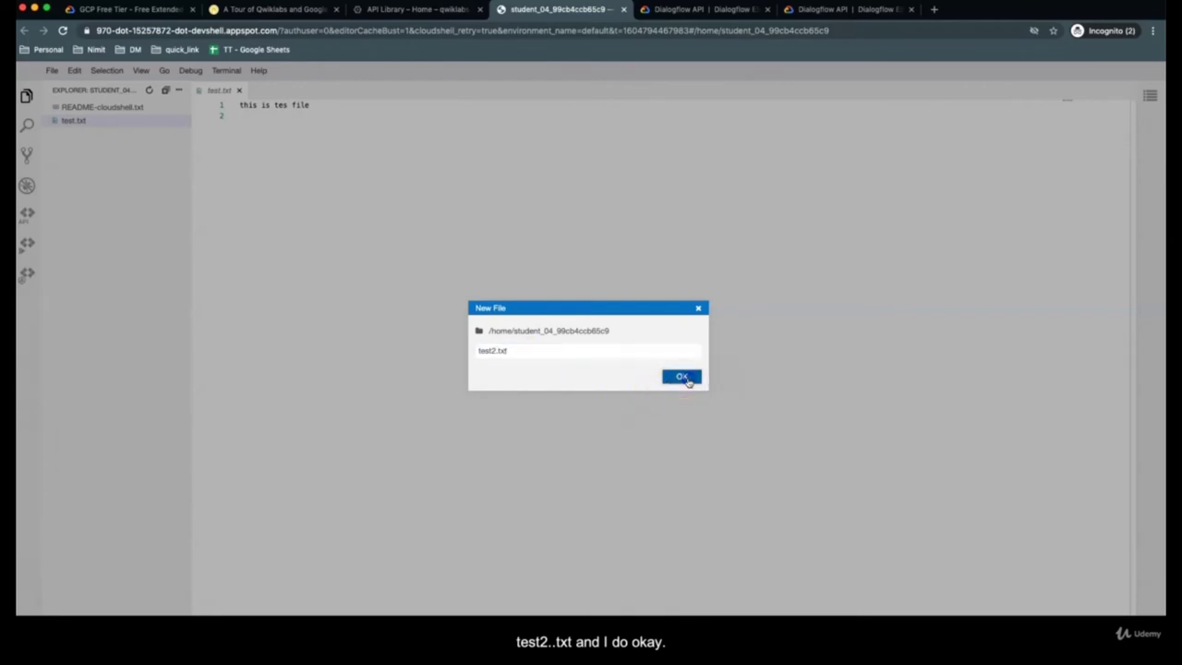
click(680, 376)
Write "This is a sample file" in test2.txt, close both open files and reopen test2.txt to check its content
click(265, 126)
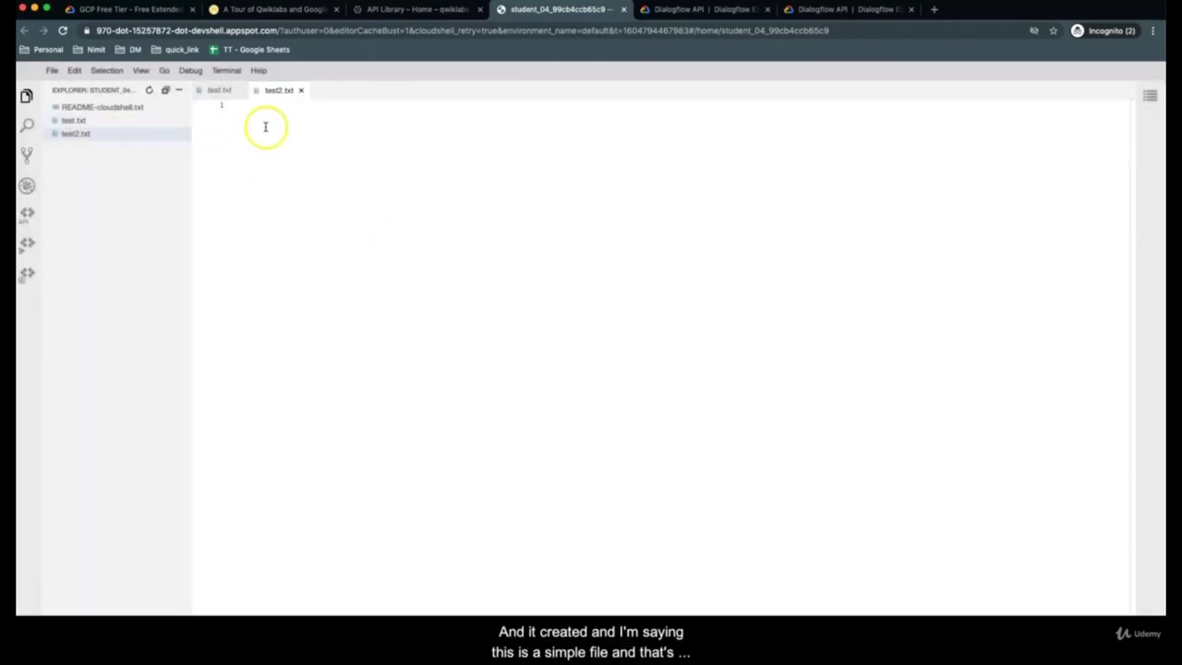
text(This is a sample file)
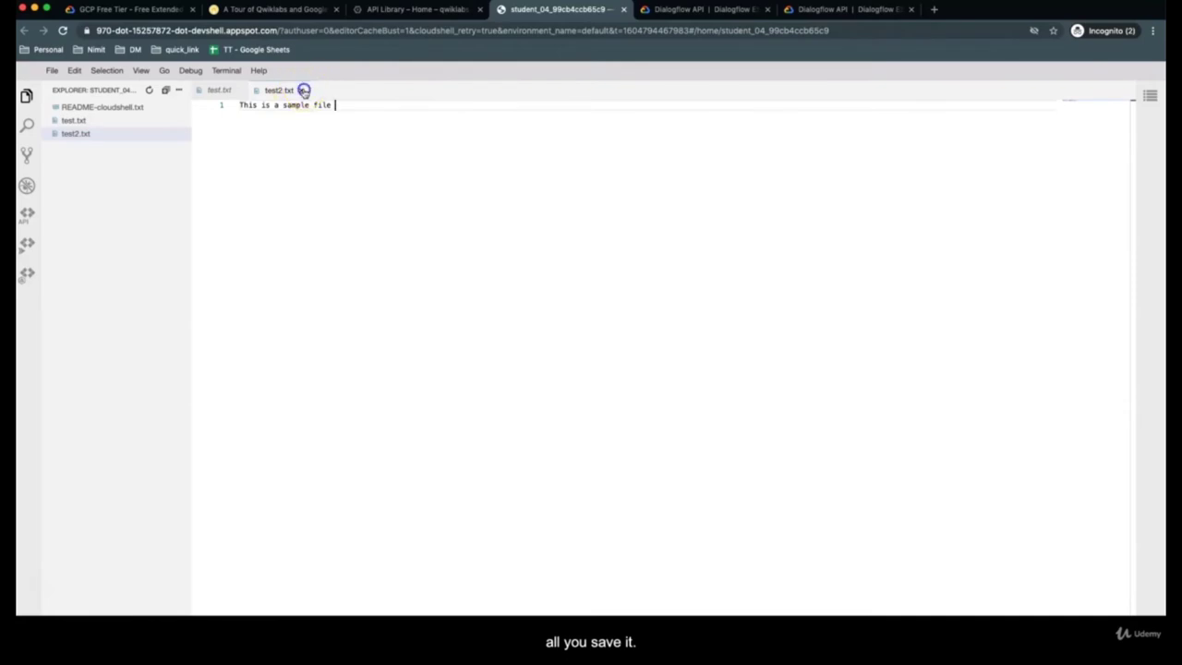
click(303, 91)
click(237, 92)
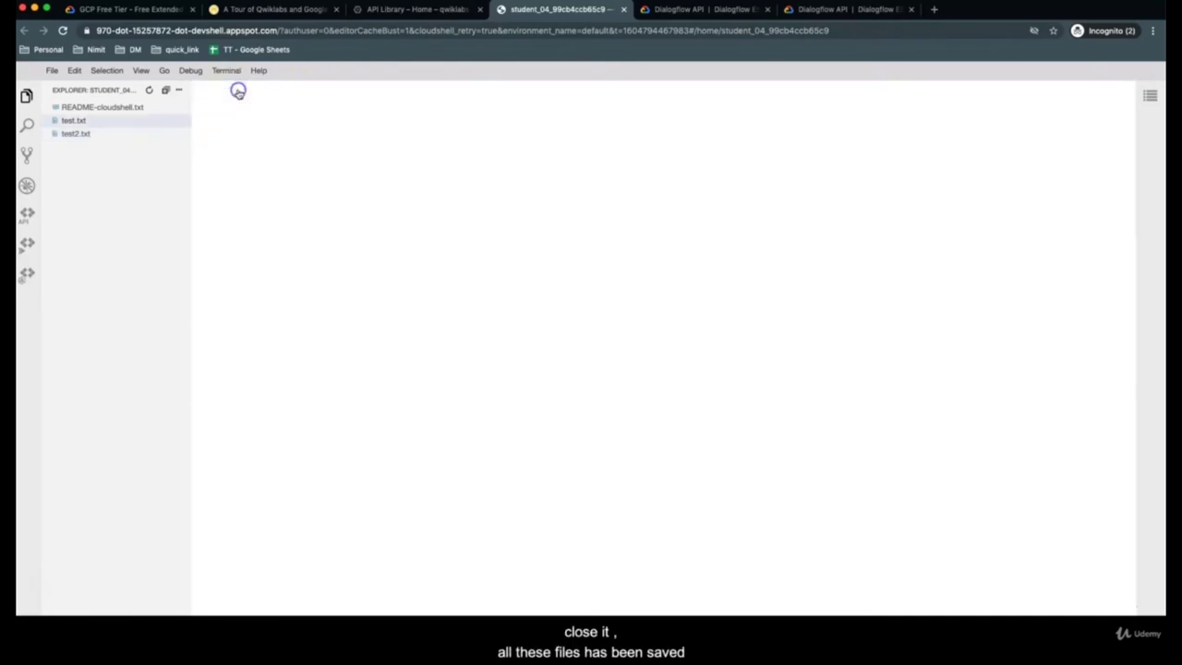
click(83, 134)
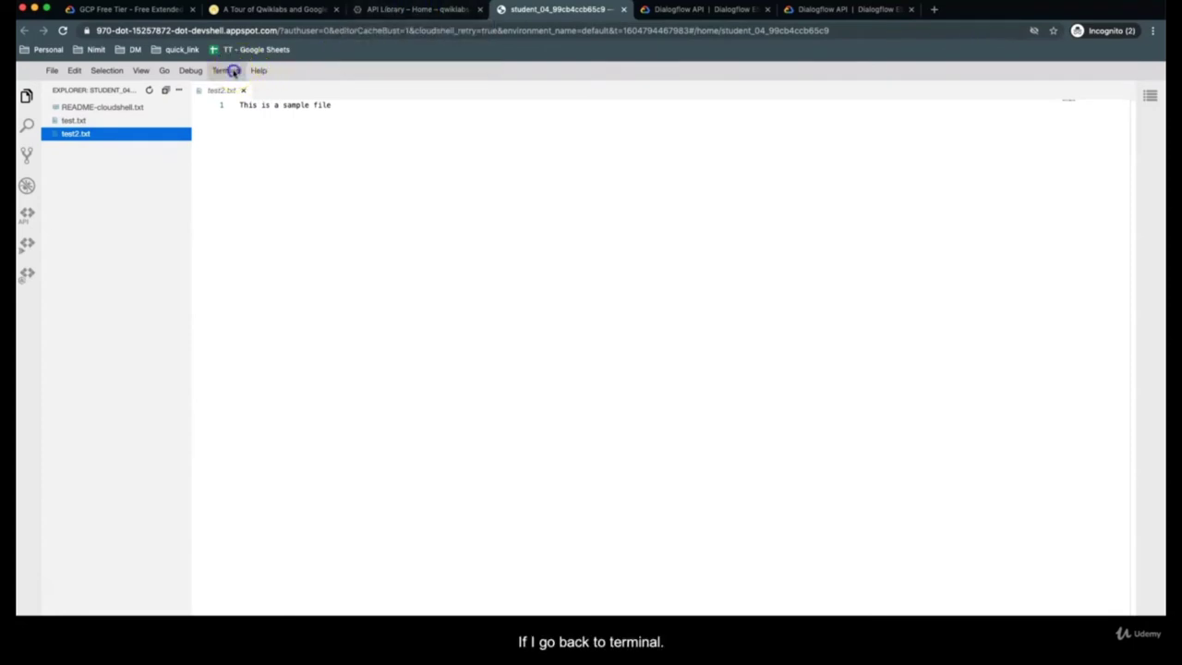
Start a new terminal inside the Cloud Shell Editor and list the home directory's files with ls
click(231, 71)
click(242, 88)
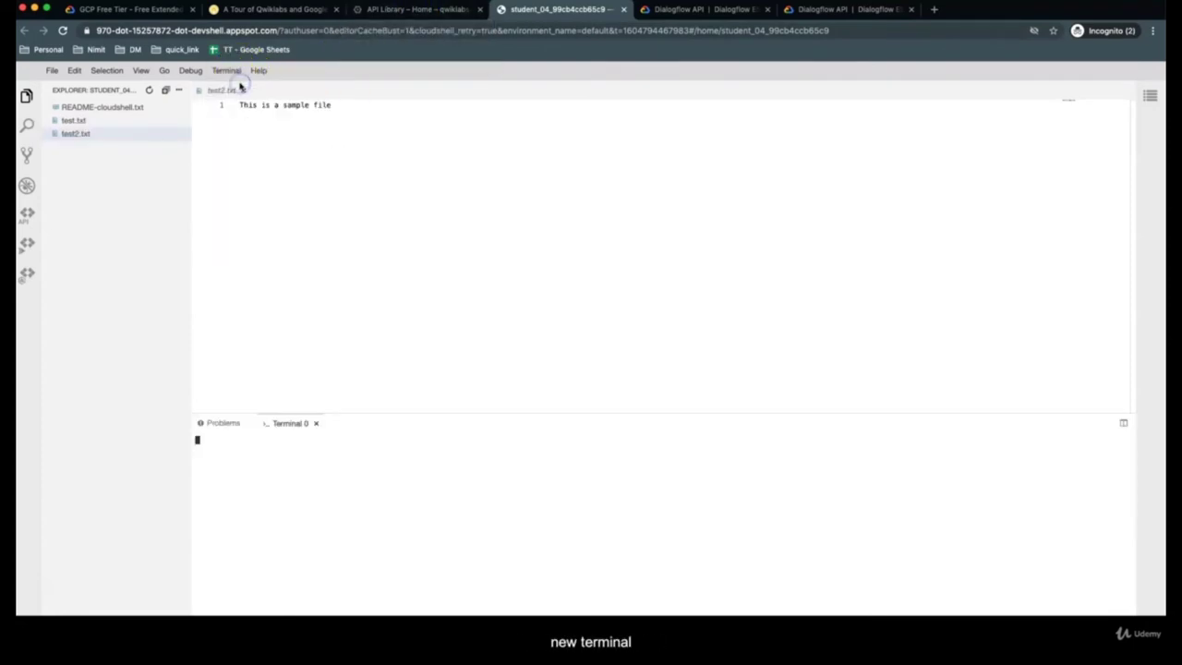
text(ls)
key(Return)
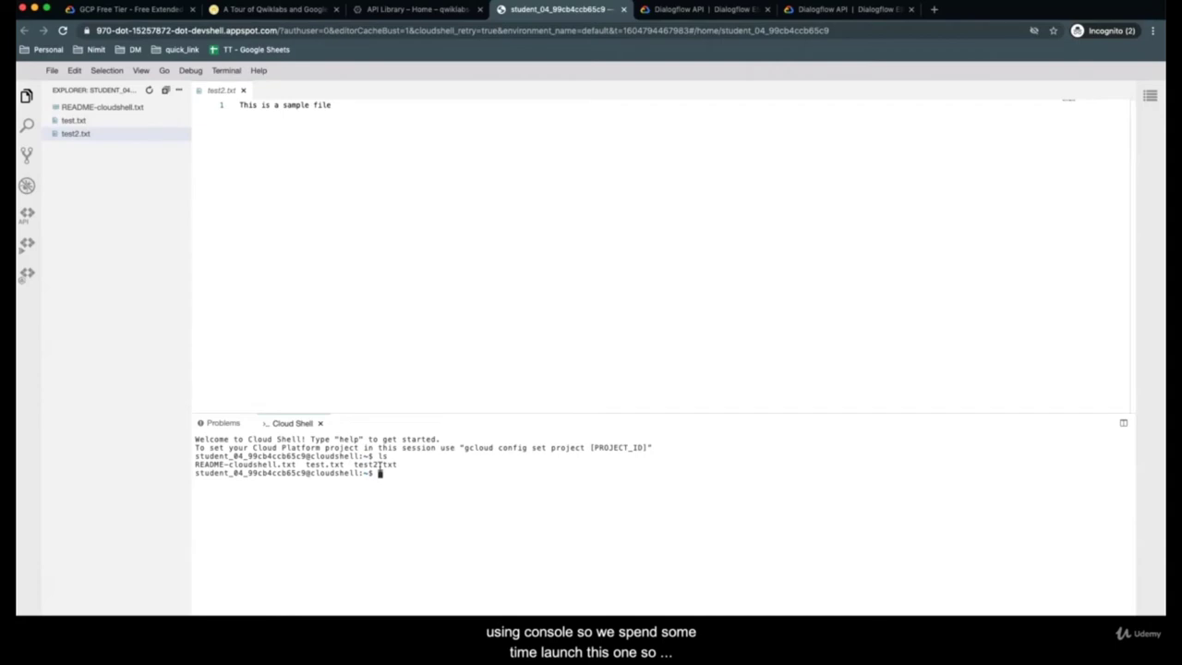
Switch from the Cloud Shell Editor back to the Google Cloud console dashboard
click(379, 11)
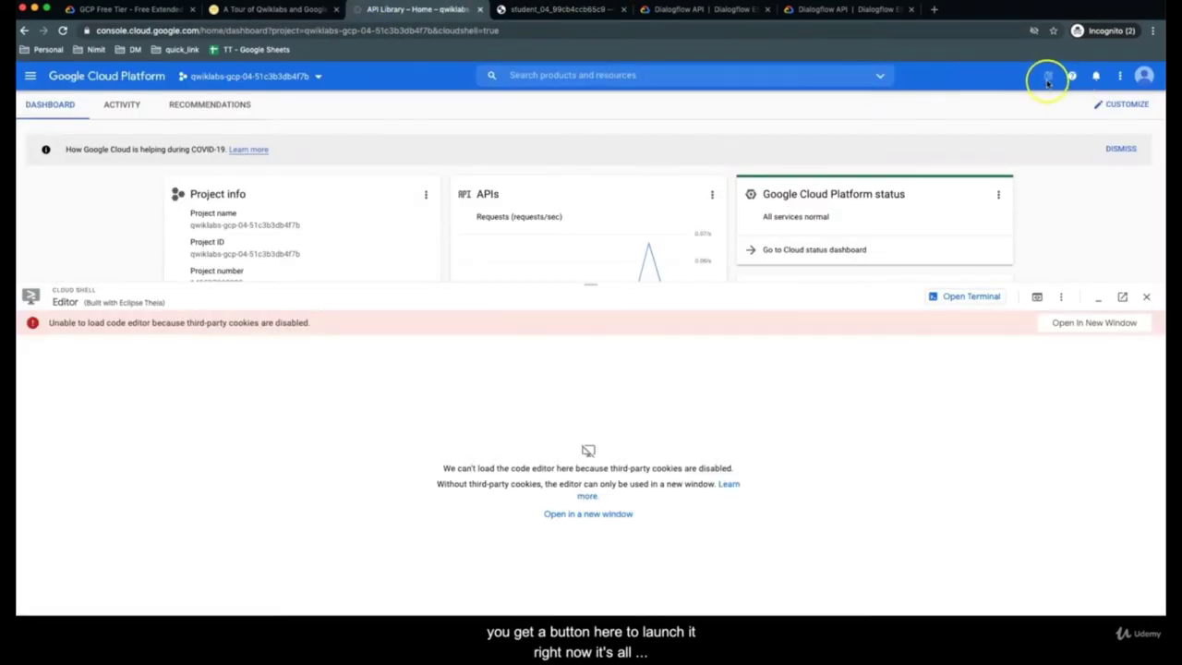
click(557, 9)
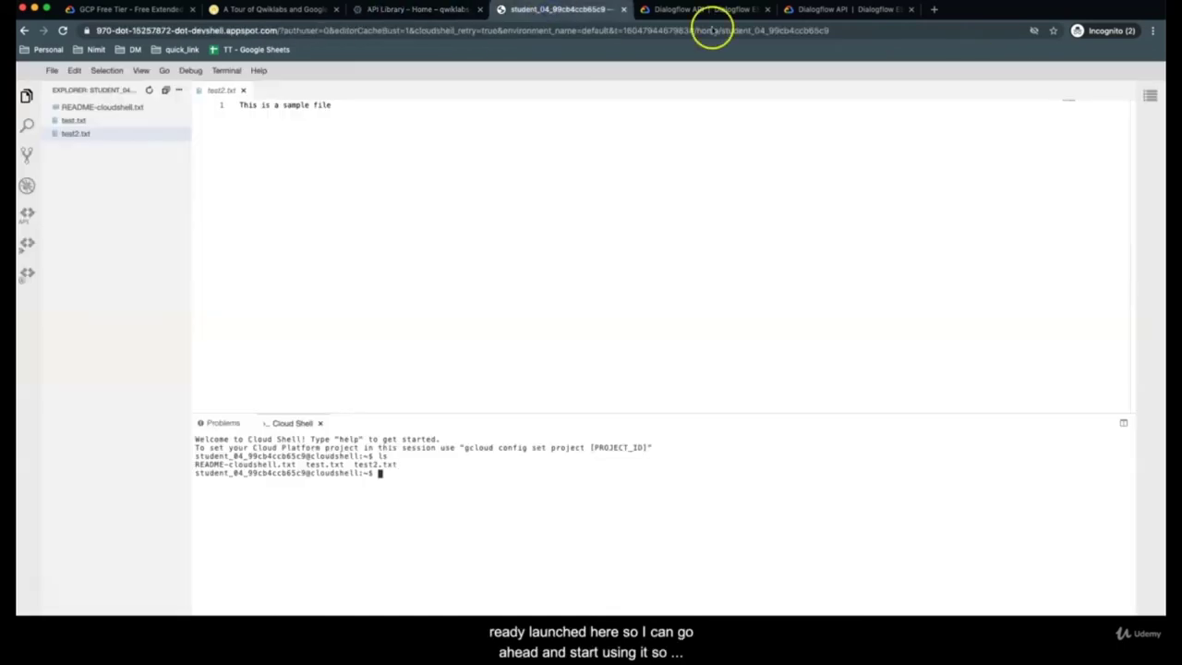
click(386, 13)
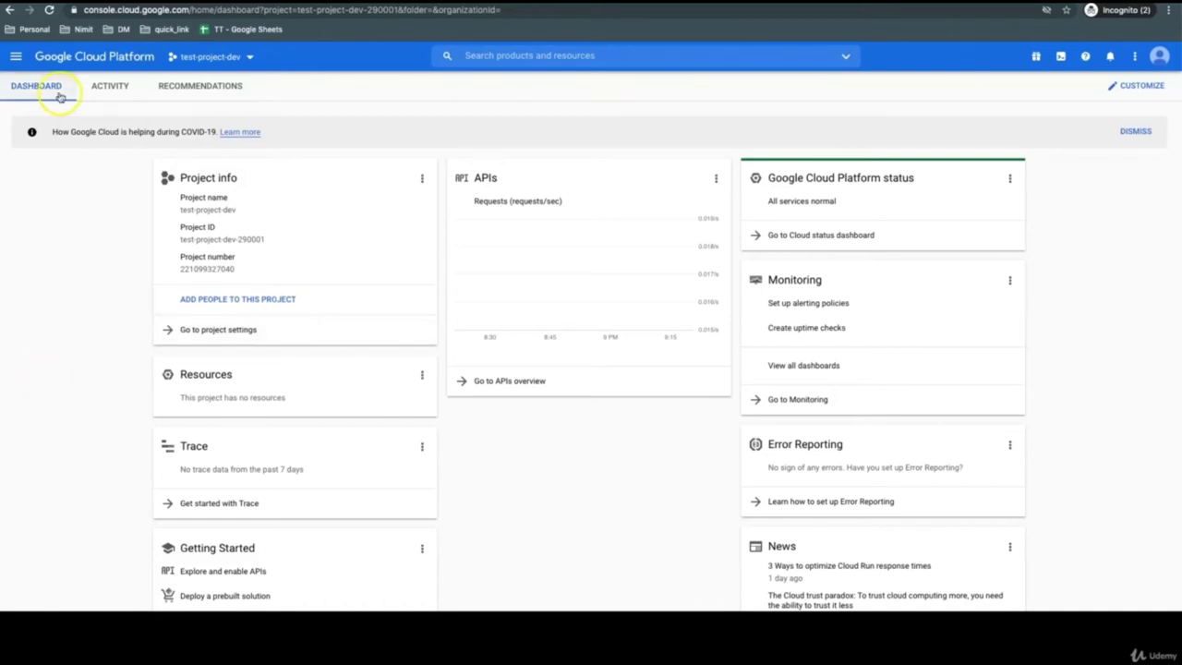
Open the console's navigation menu and look through the Compute services, including App Engine and Compute Engine
click(15, 58)
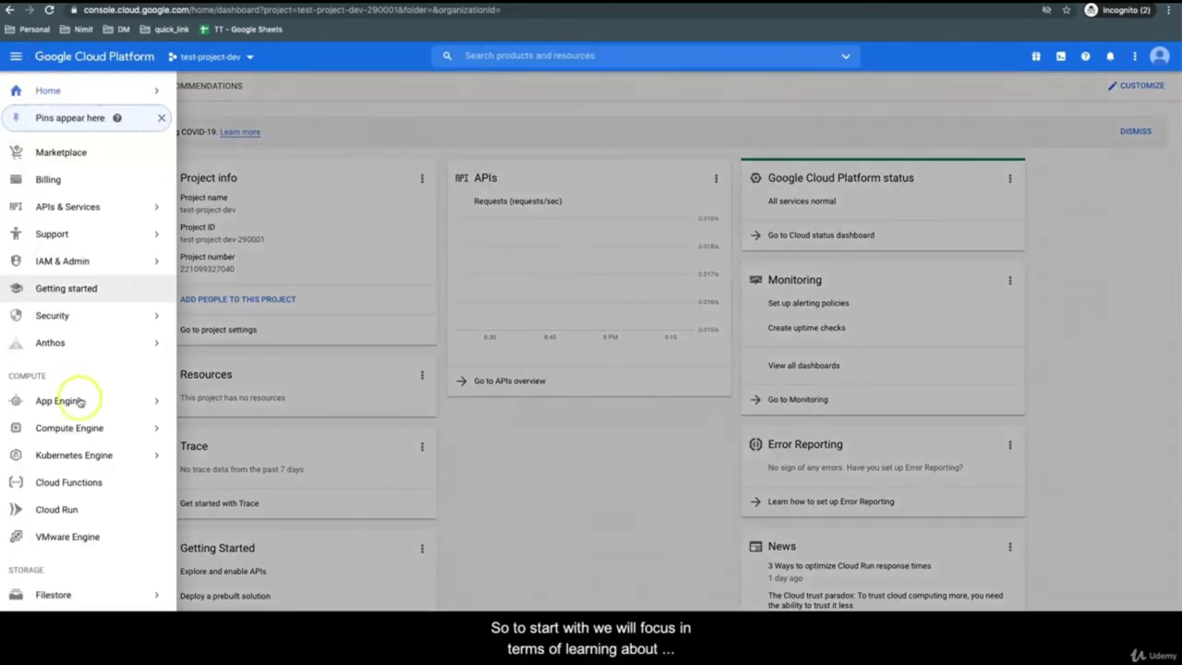
mouse_move(79, 401)
scroll(81, 401, down, 2)
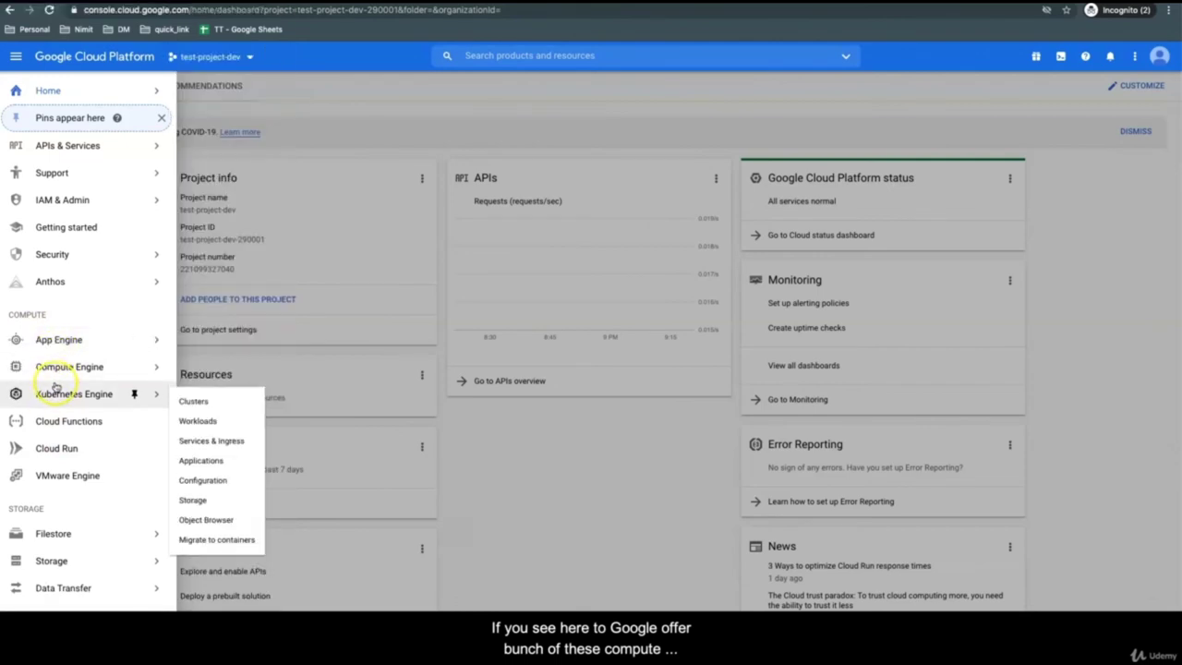
mouse_move(57, 342)
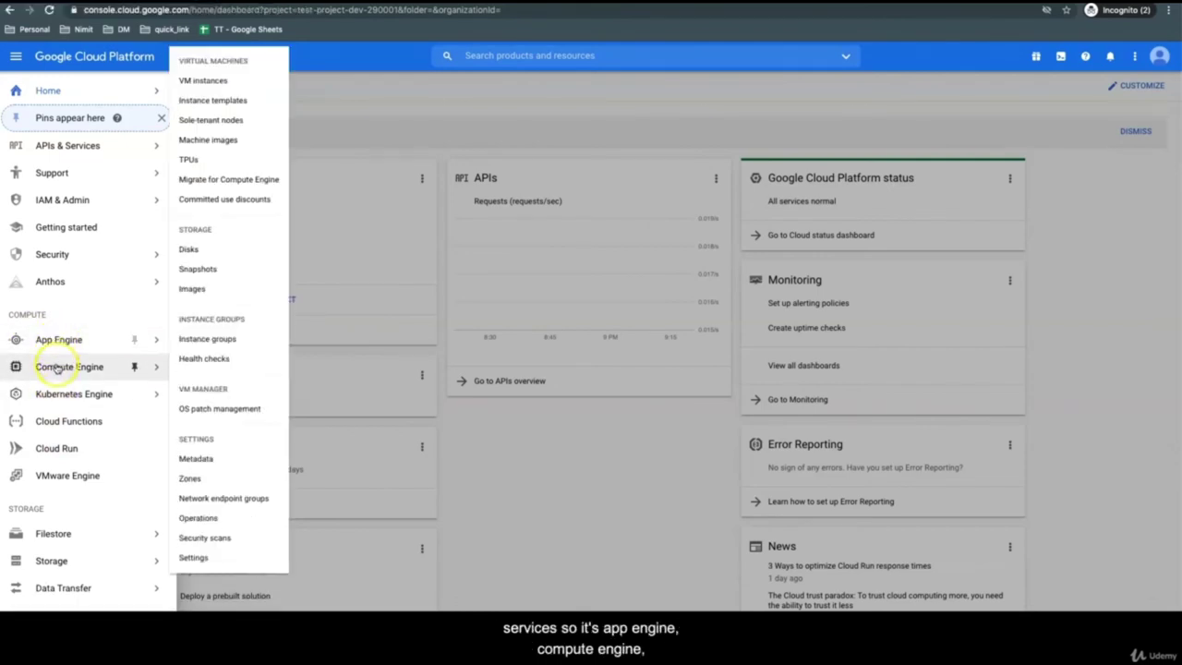